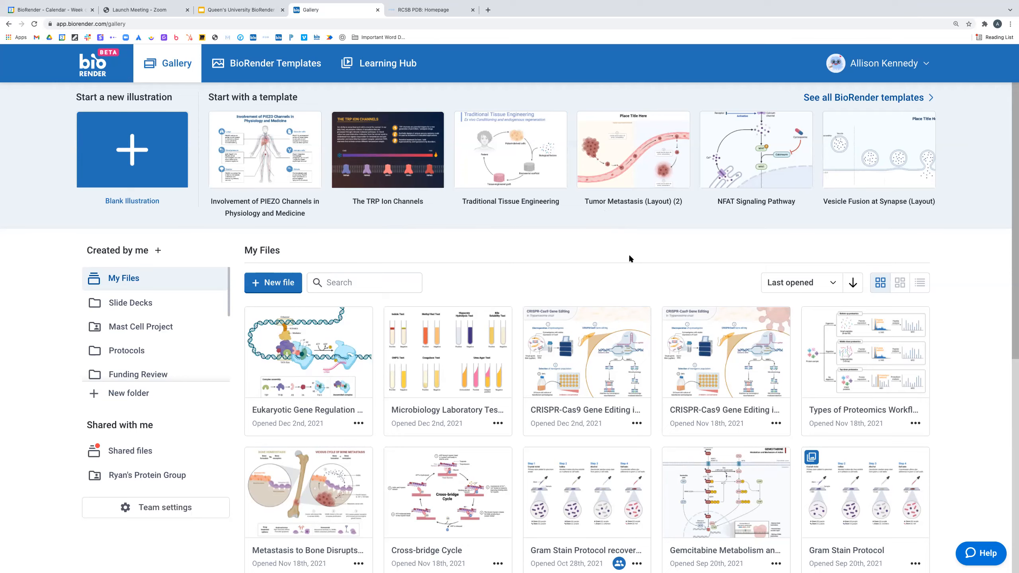
scroll(718, 254, down, 3)
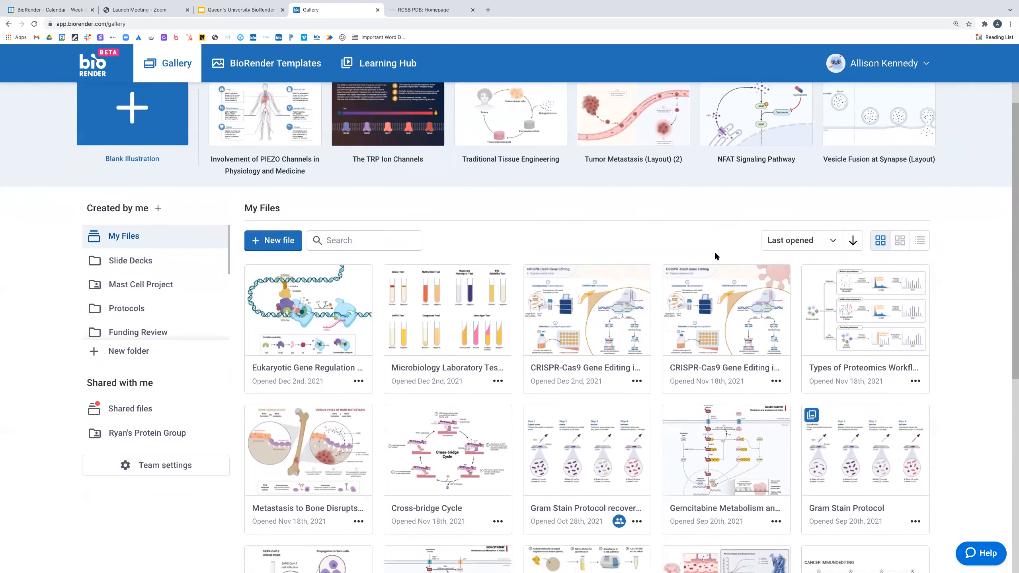
scroll(716, 257, down, 5)
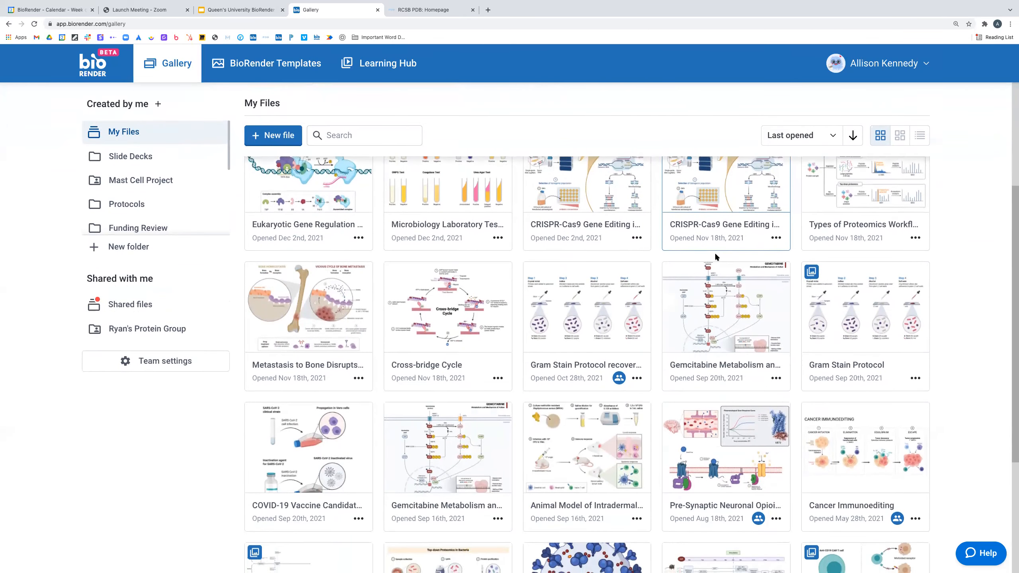
scroll(715, 255, down, 2)
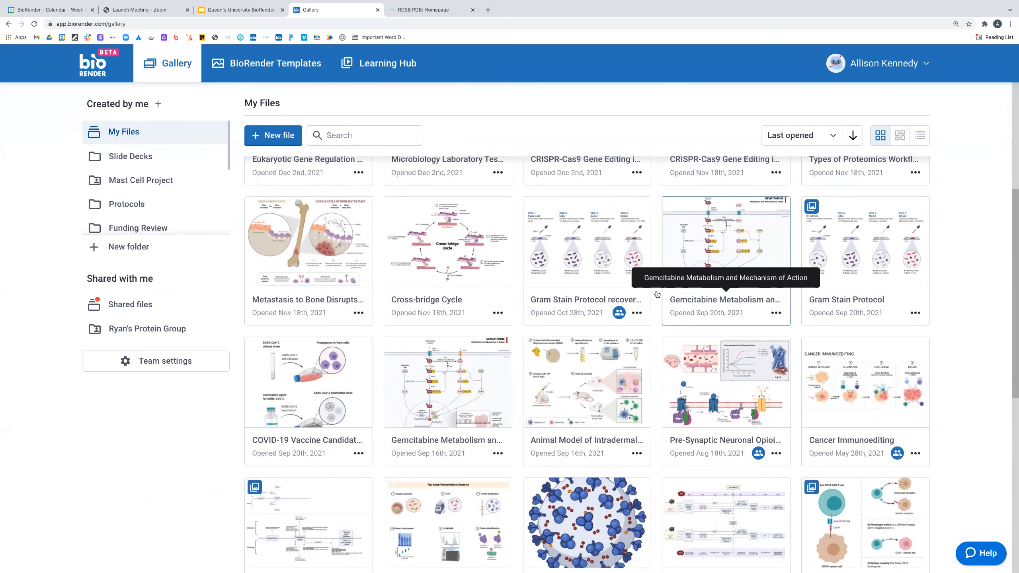
scroll(688, 403, down, 4)
scroll(688, 402, down, 8)
scroll(688, 402, down, 6)
scroll(688, 402, up, 10)
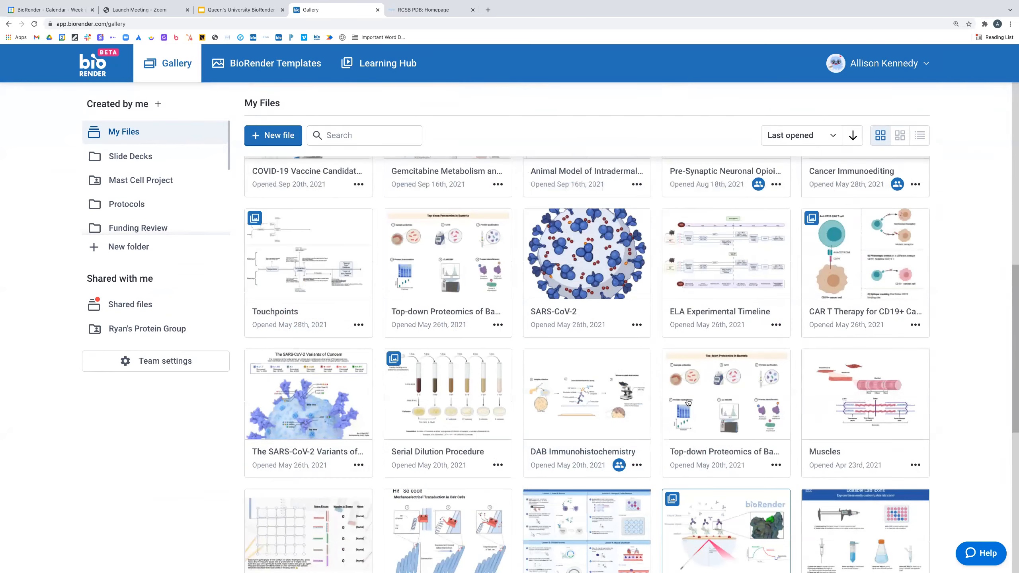
scroll(688, 403, up, 10)
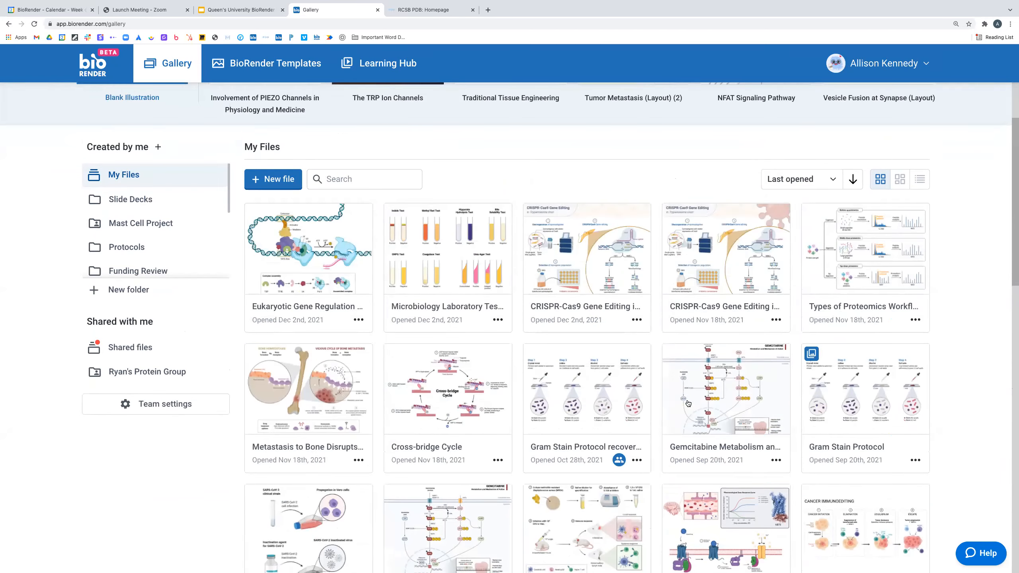
scroll(688, 403, up, 4)
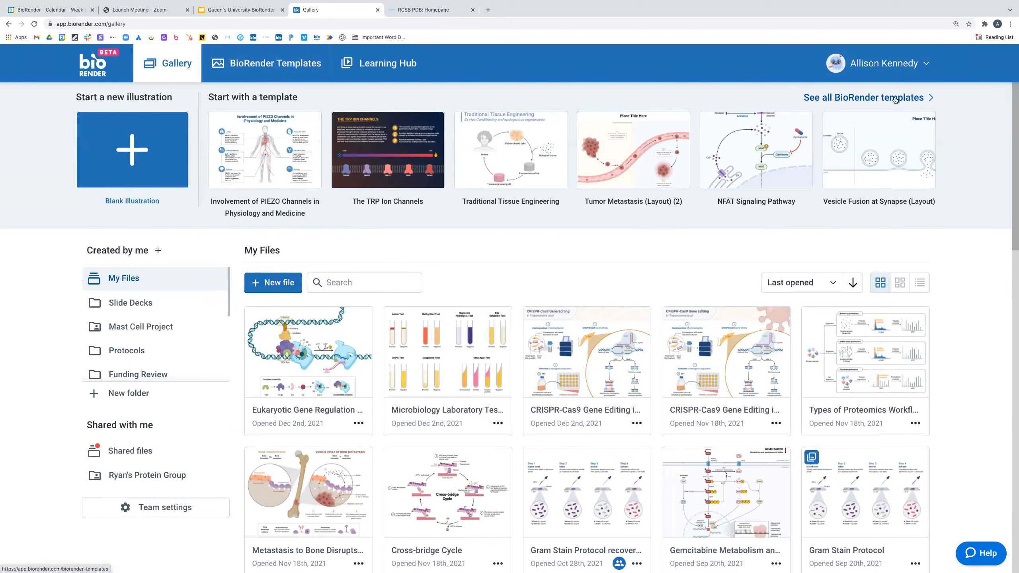
- Open the full BioRender template library and browse the grid of premade templates
click(917, 99)
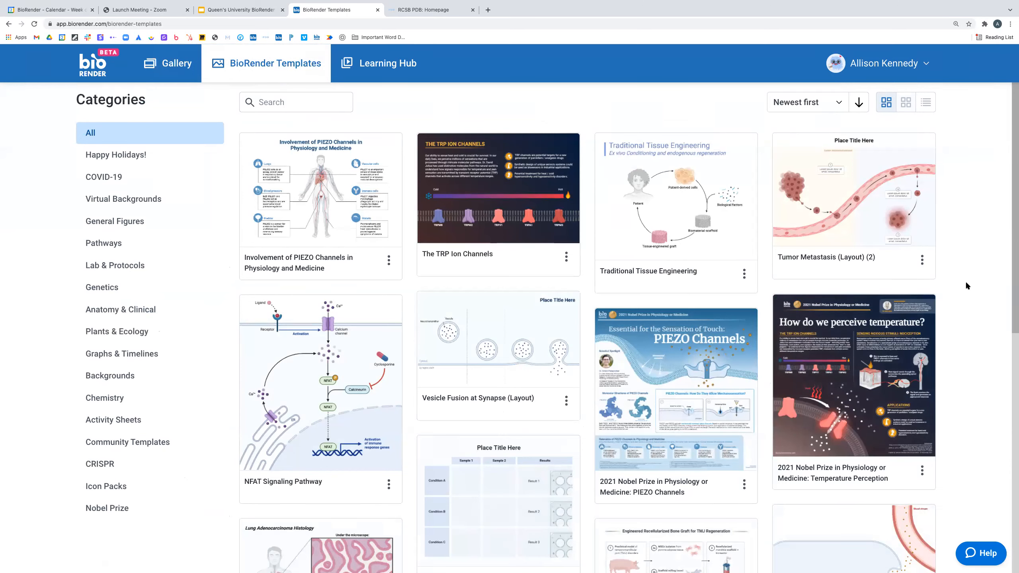
scroll(971, 277, down, 2)
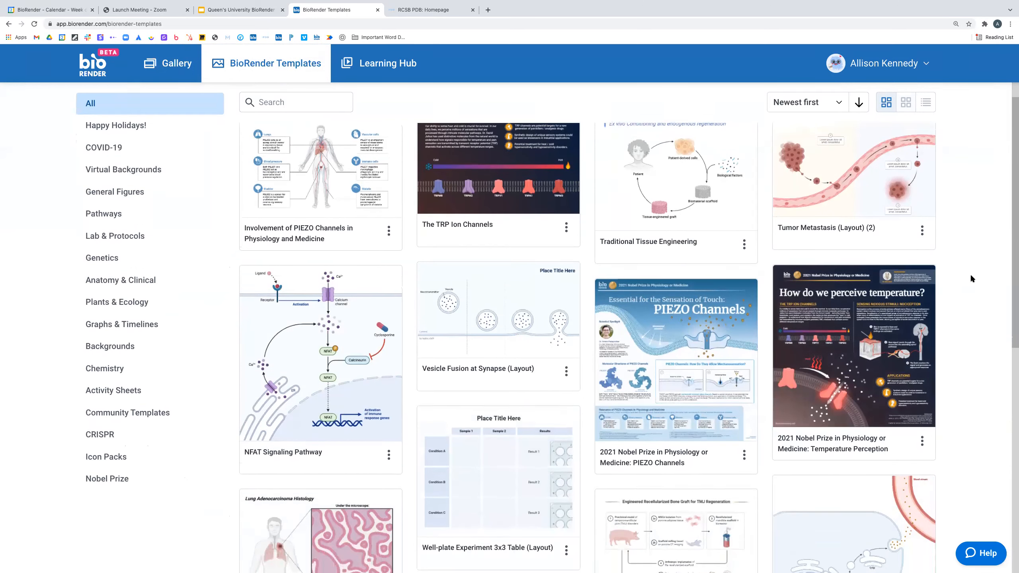
scroll(970, 277, down, 3)
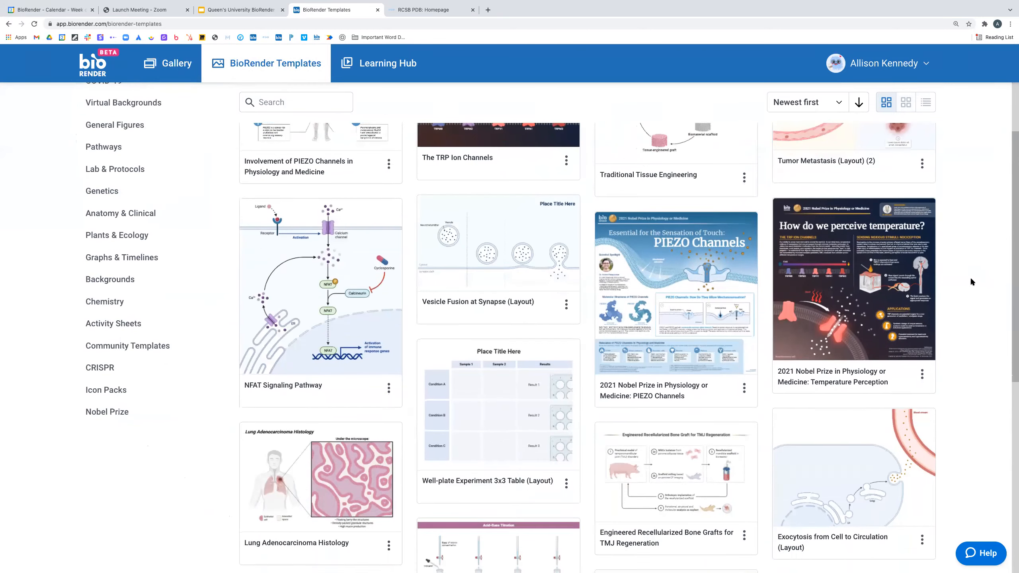
scroll(972, 293, down, 7)
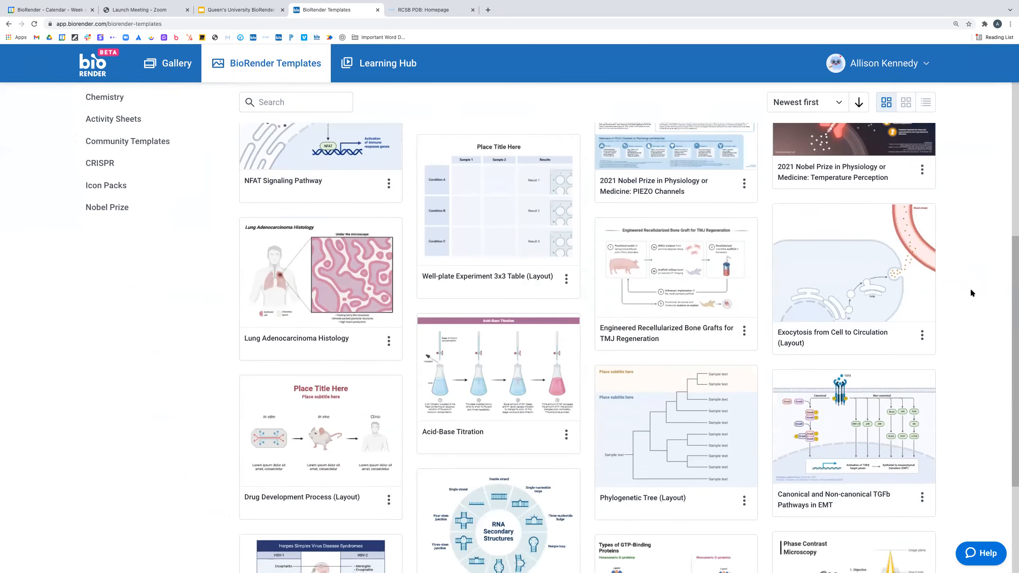
scroll(971, 288, down, 2)
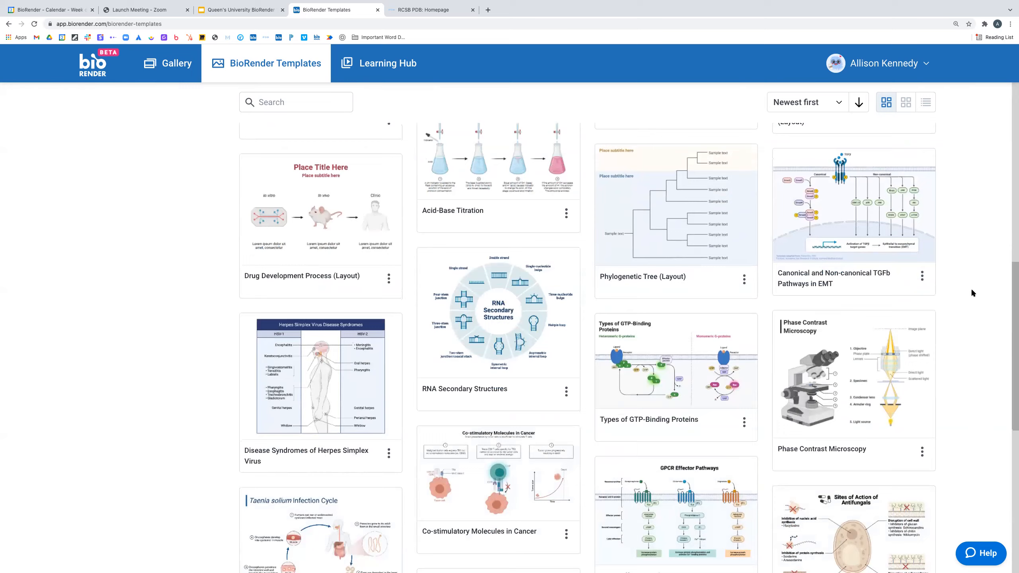
scroll(971, 289, down, 2)
scroll(972, 292, down, 4)
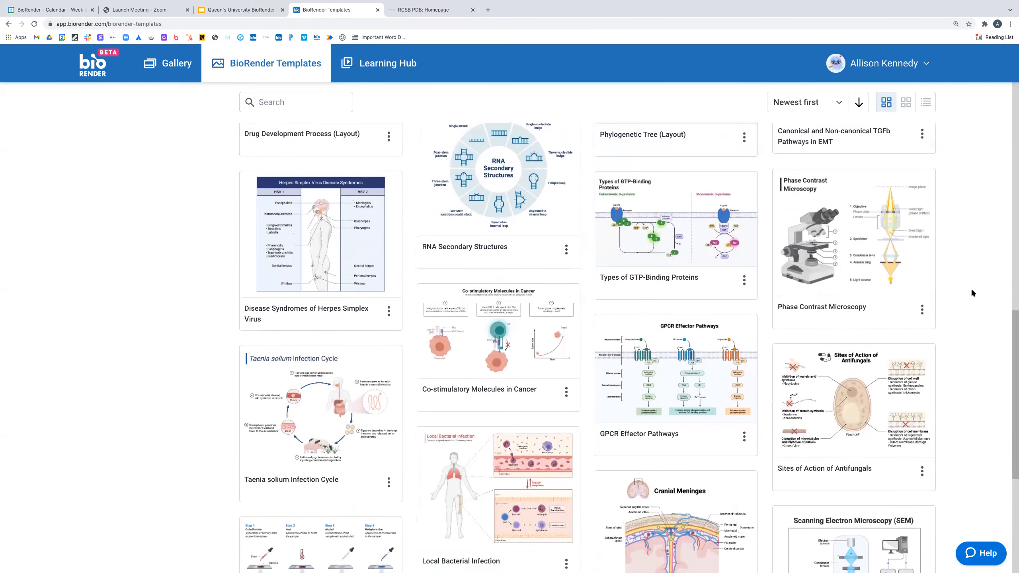
scroll(971, 288, down, 5)
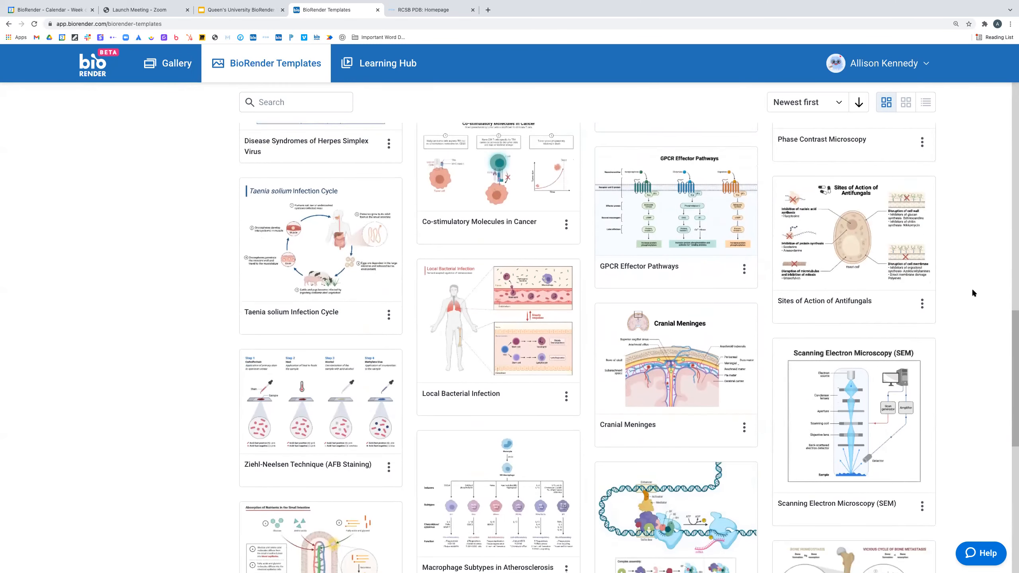
scroll(971, 289, down, 3)
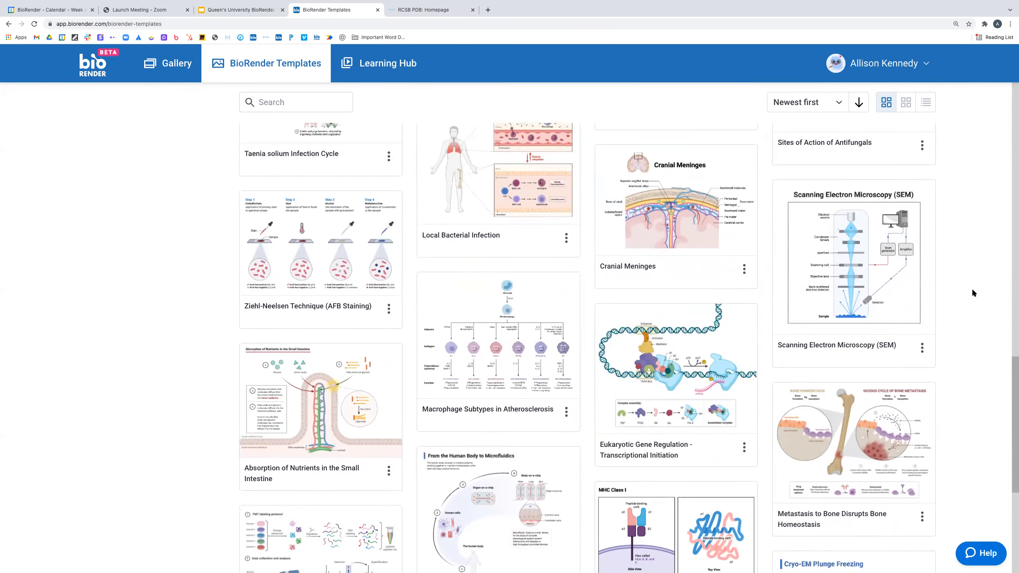
scroll(972, 291, down, 5)
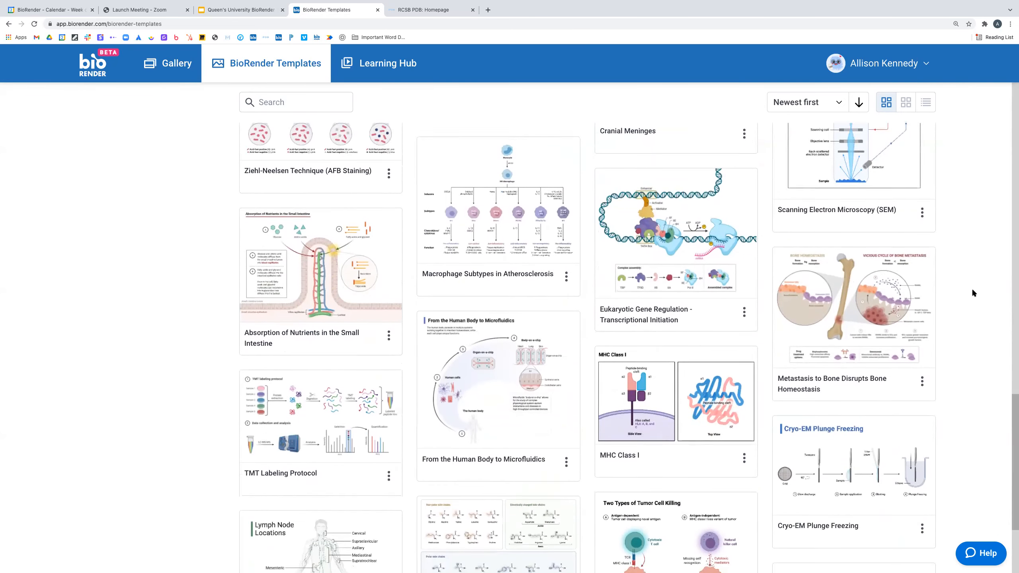
scroll(972, 291, down, 4)
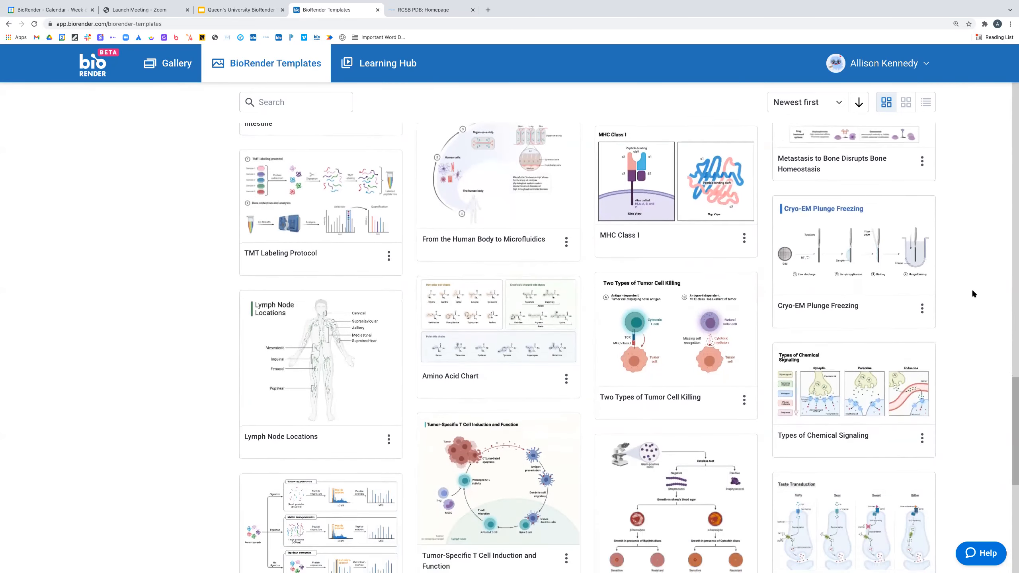
scroll(973, 292, down, 4)
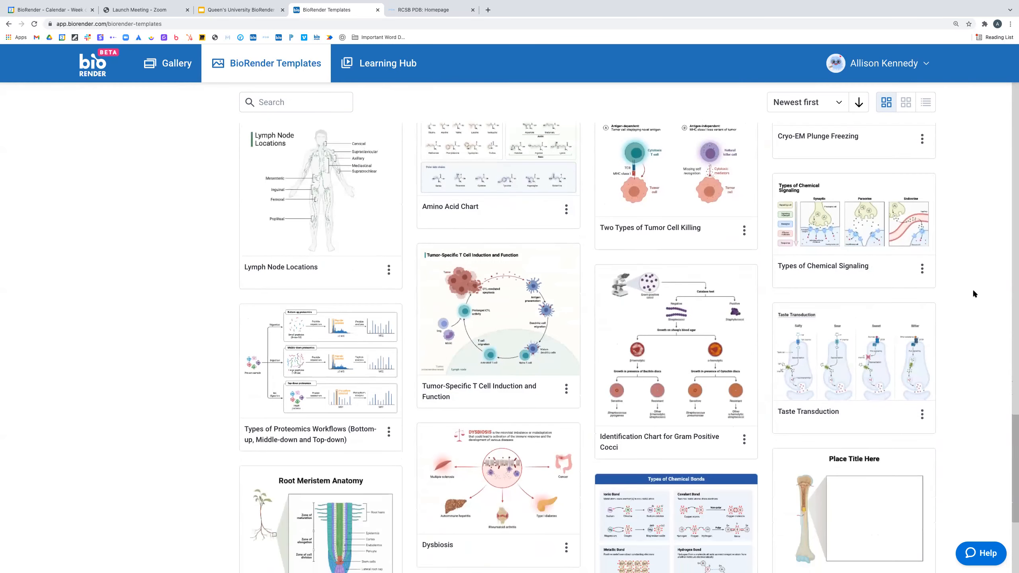
scroll(972, 288, down, 5)
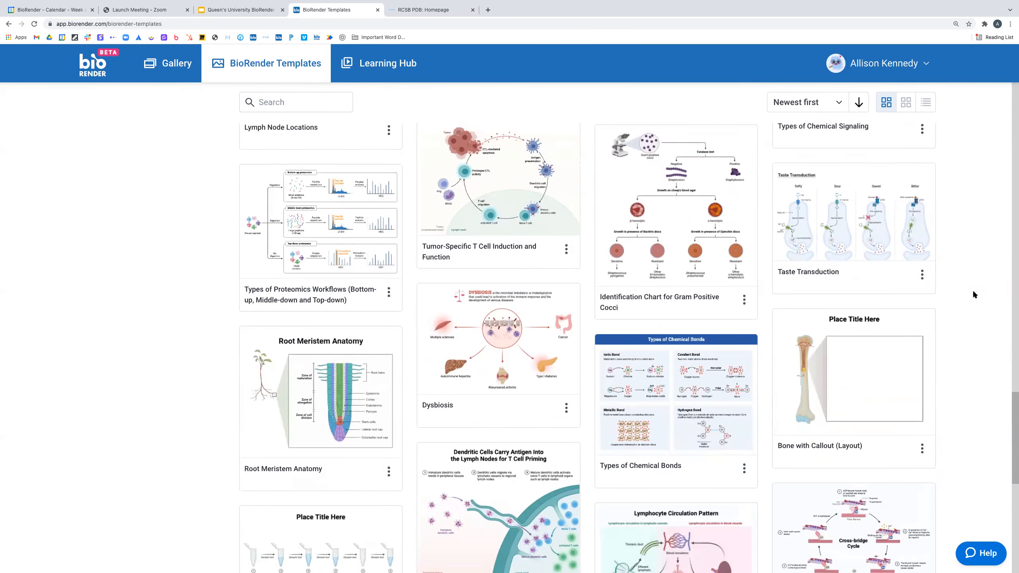
scroll(972, 294, down, 1)
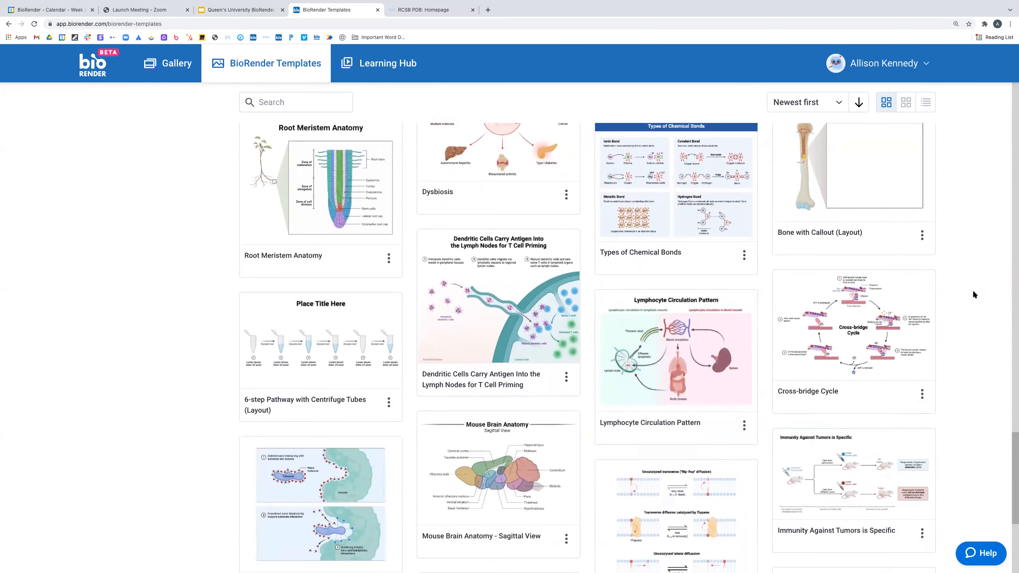
scroll(973, 290, up, 12)
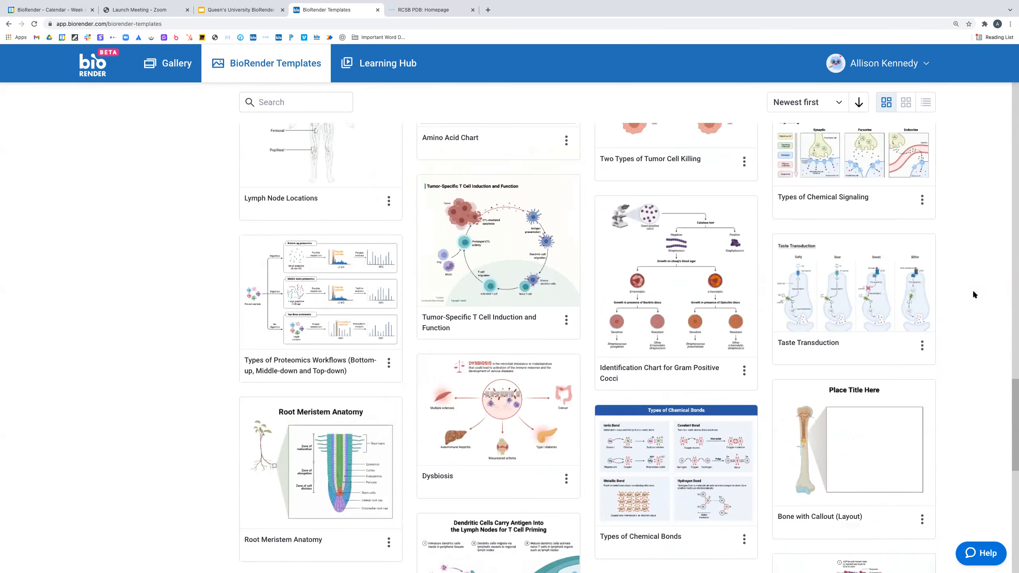
scroll(973, 289, up, 14)
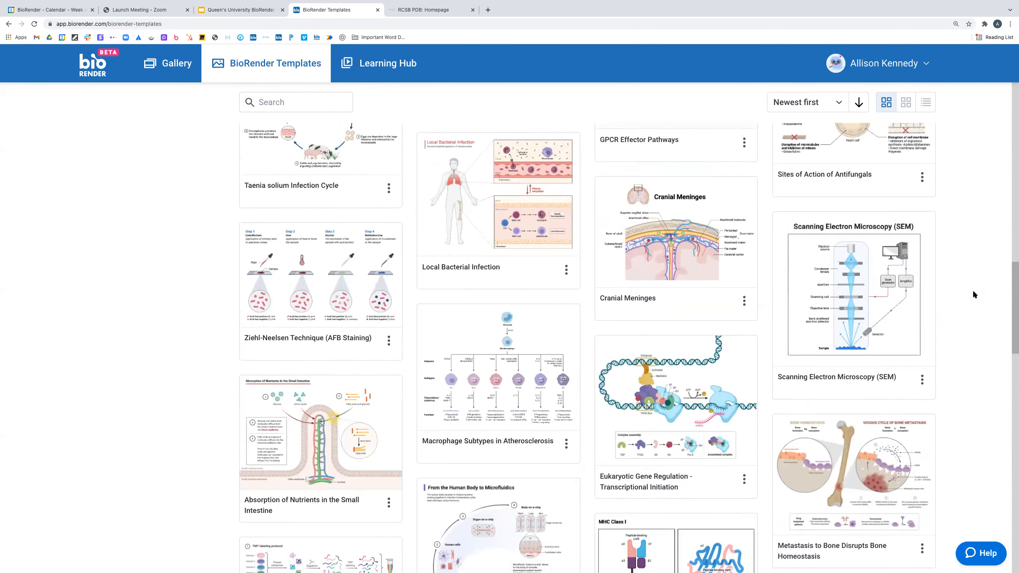
scroll(973, 293, up, 6)
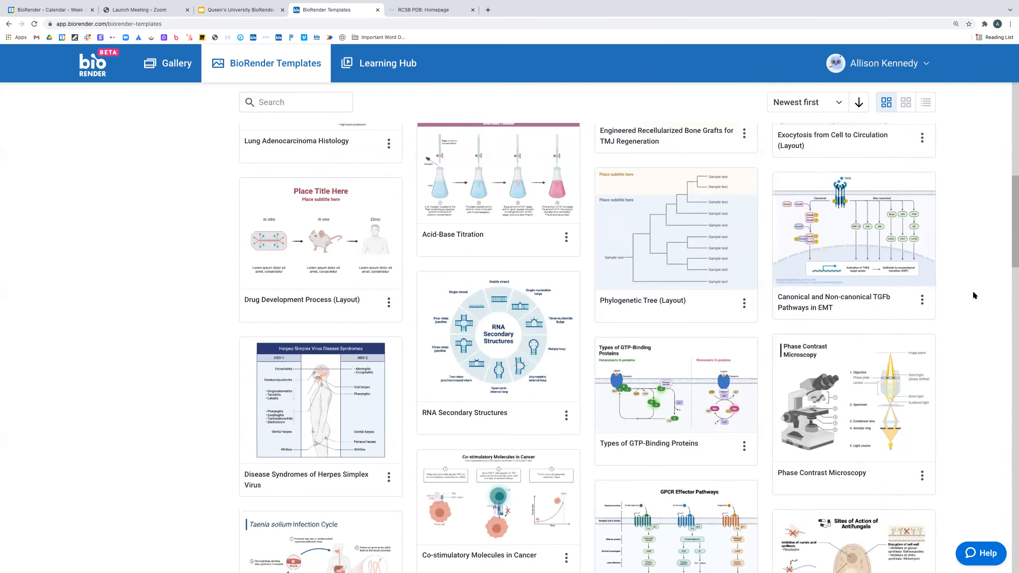
- Preview and close the Phylogenetic Tree (Layout) template, then open the Acid-Base Titration preview
click(677, 271)
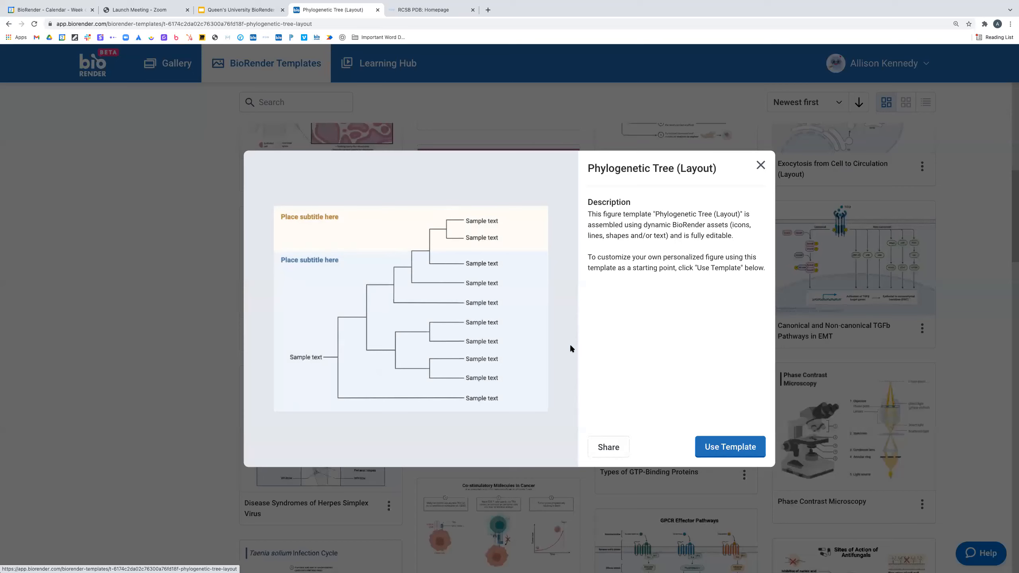
click(761, 165)
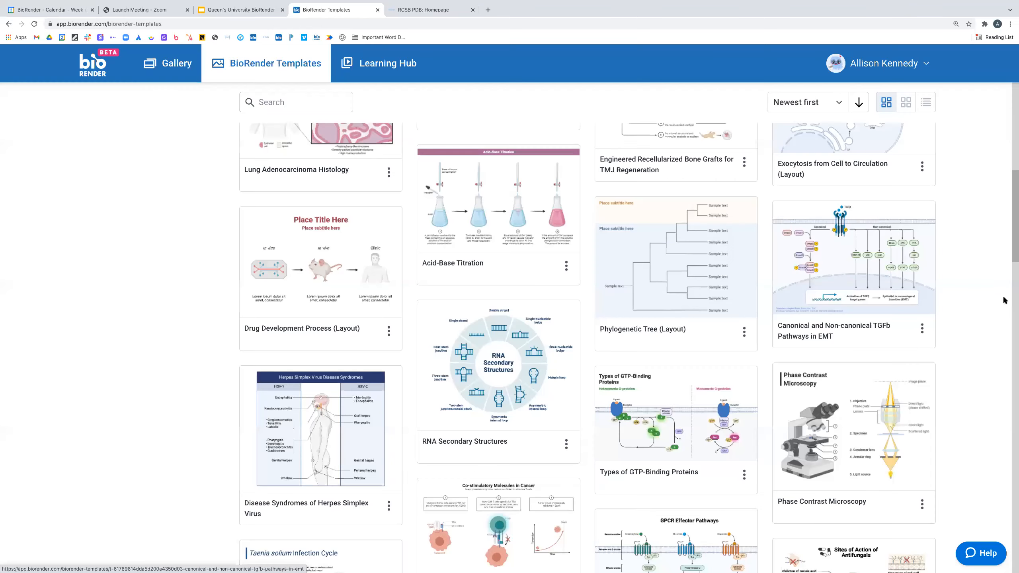
scroll(992, 349, down, 1)
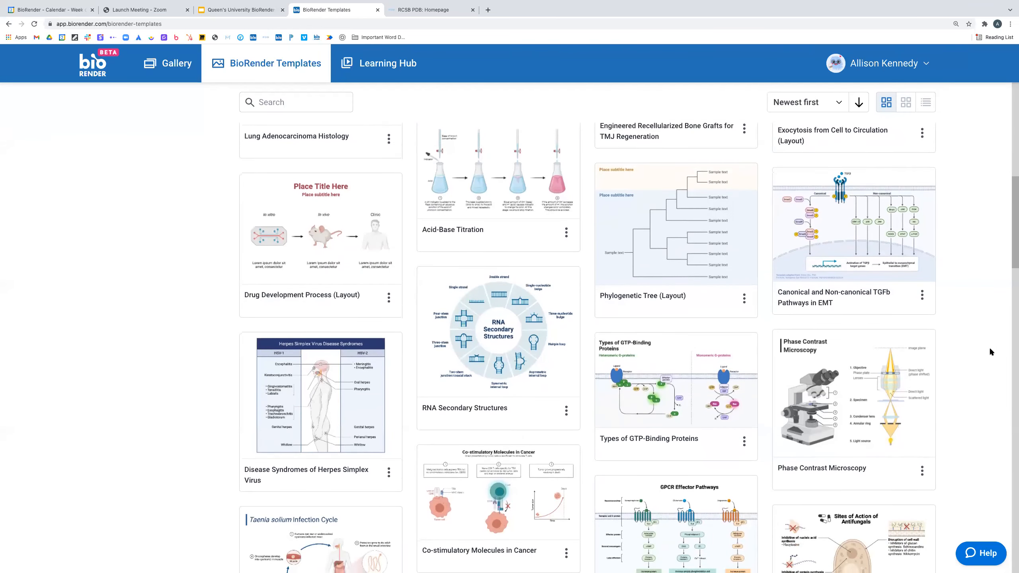
scroll(989, 350, up, 4)
click(543, 302)
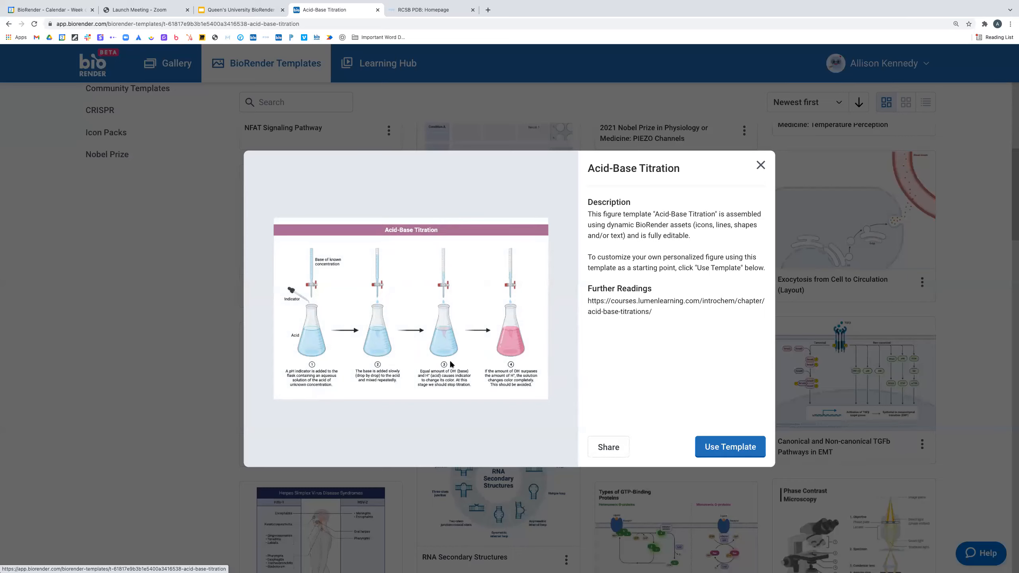
- Close the Acid-Base Titration preview and look over the templates grid again
click(760, 164)
scroll(948, 331, down, 1)
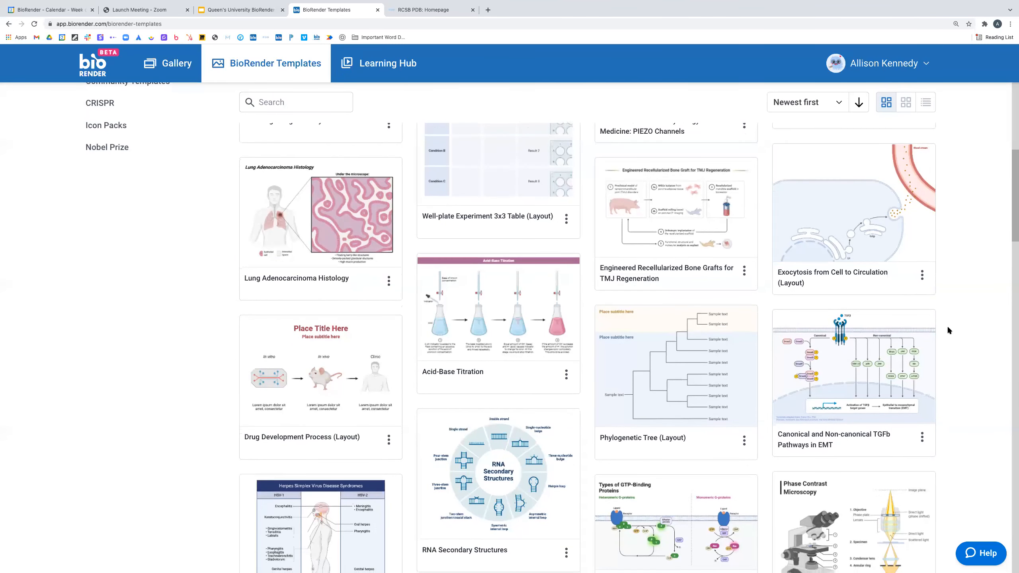
scroll(947, 327, down, 1)
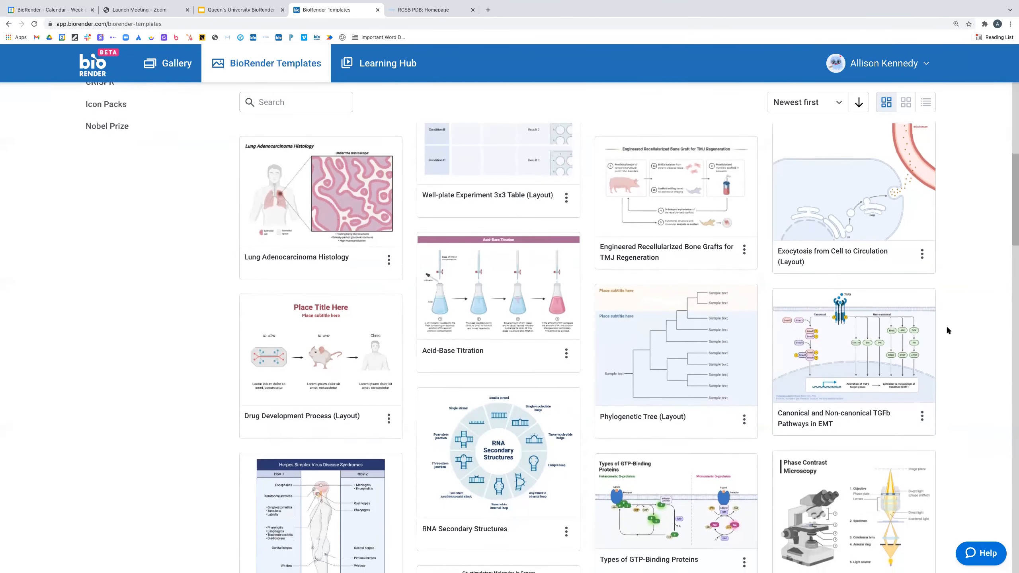
scroll(945, 326, up, 4)
- Search the templates for 'lungs' and browse results like Macro to Micro View of the Lungs
click(297, 102)
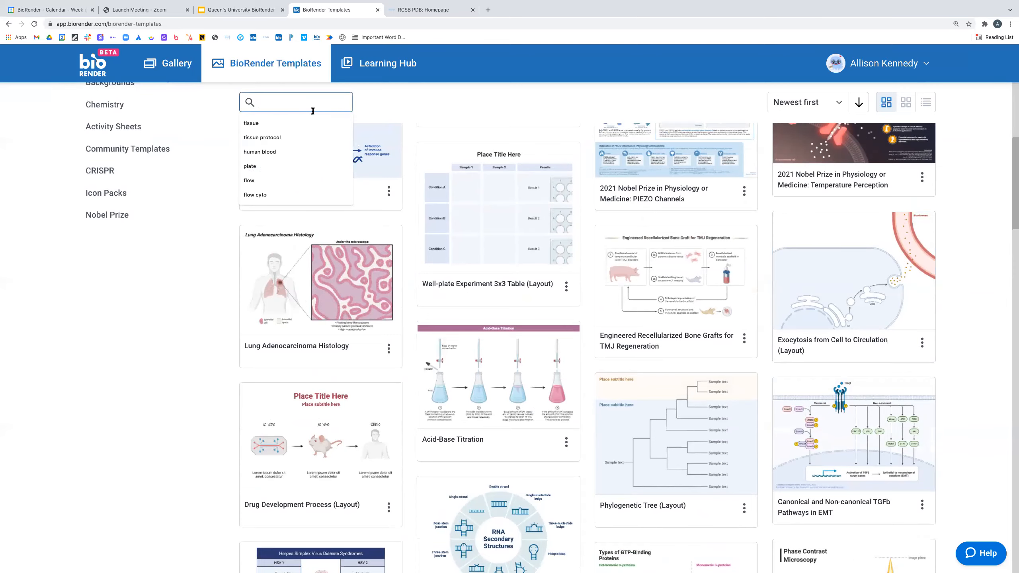
text(lungs)
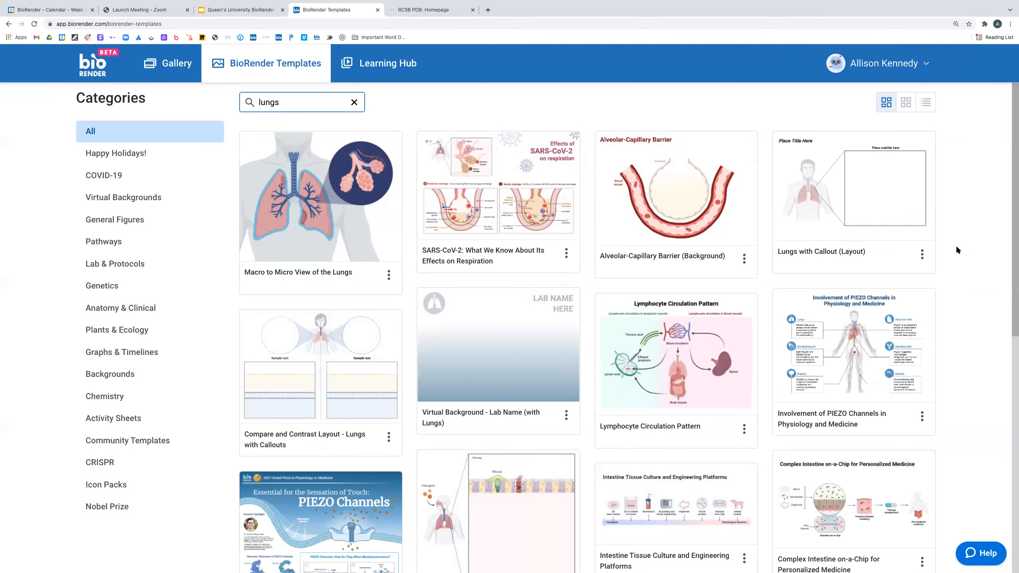
scroll(958, 249, down, 1)
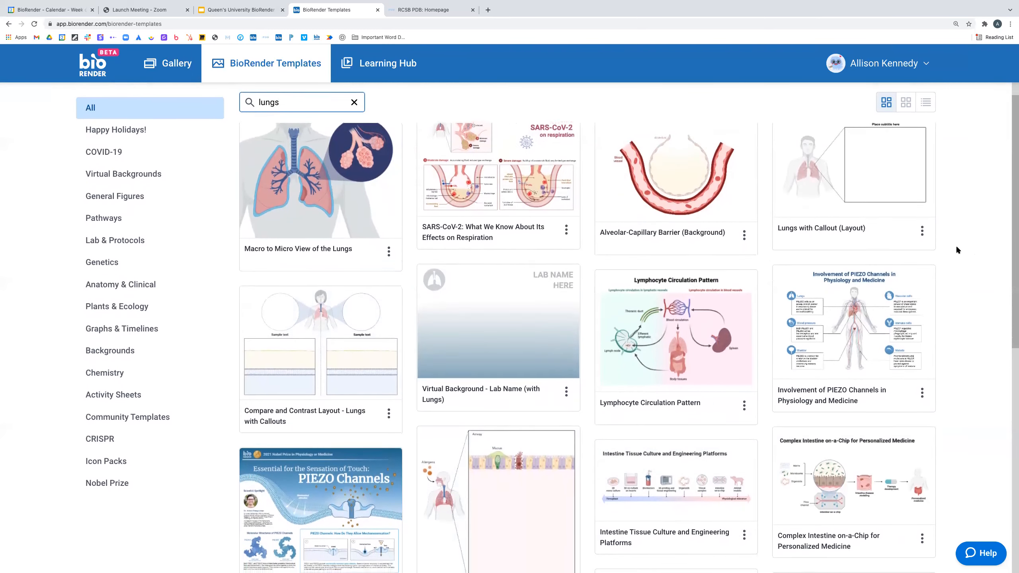
scroll(957, 250, down, 1)
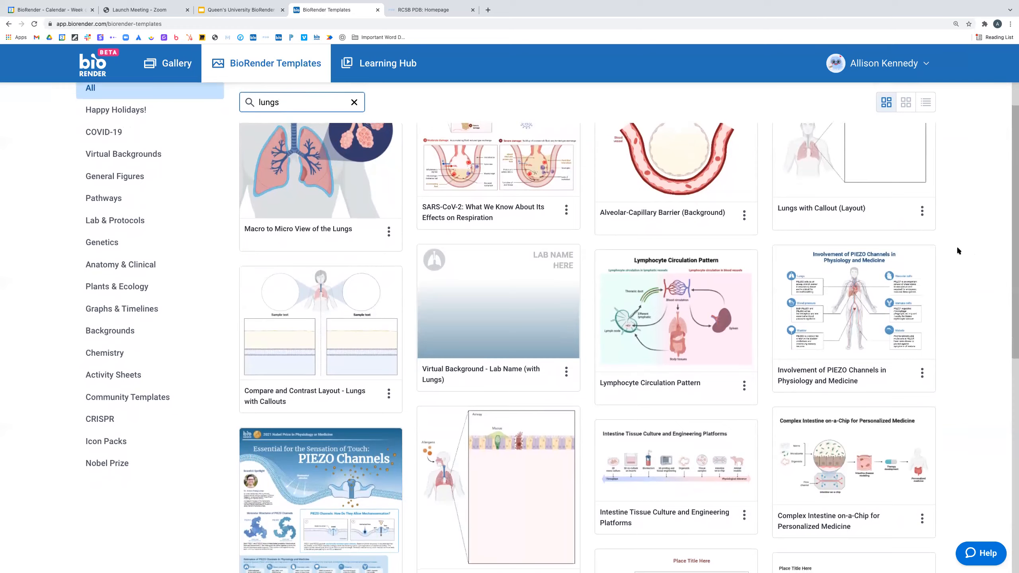
scroll(957, 249, up, 2)
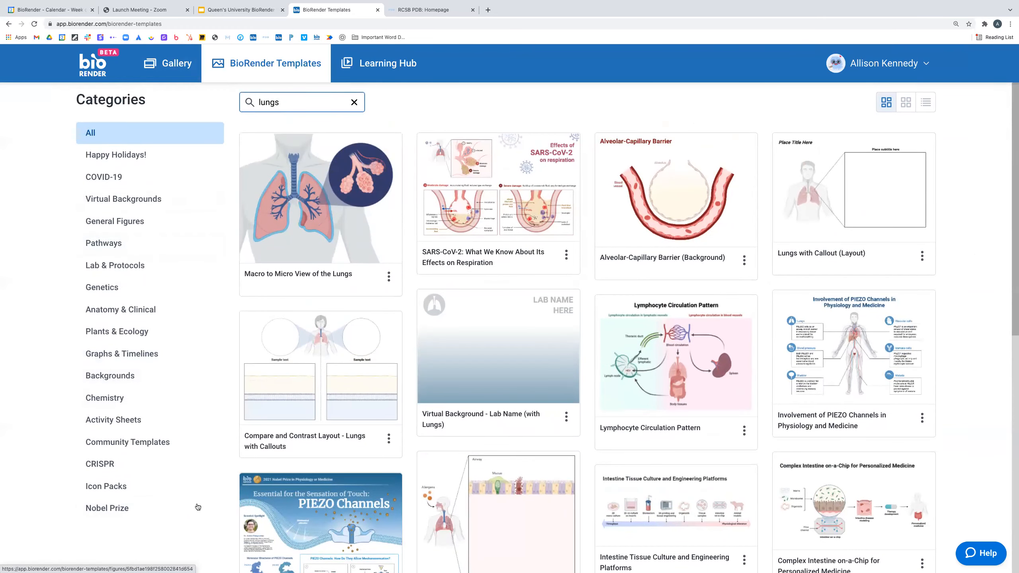
scroll(966, 373, down, 2)
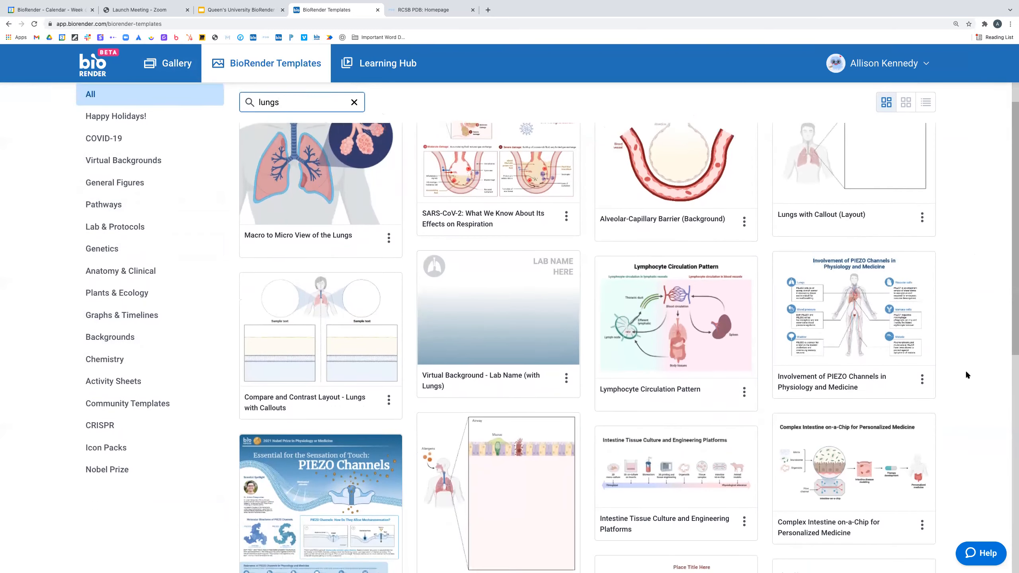
right_click(965, 370)
click(971, 361)
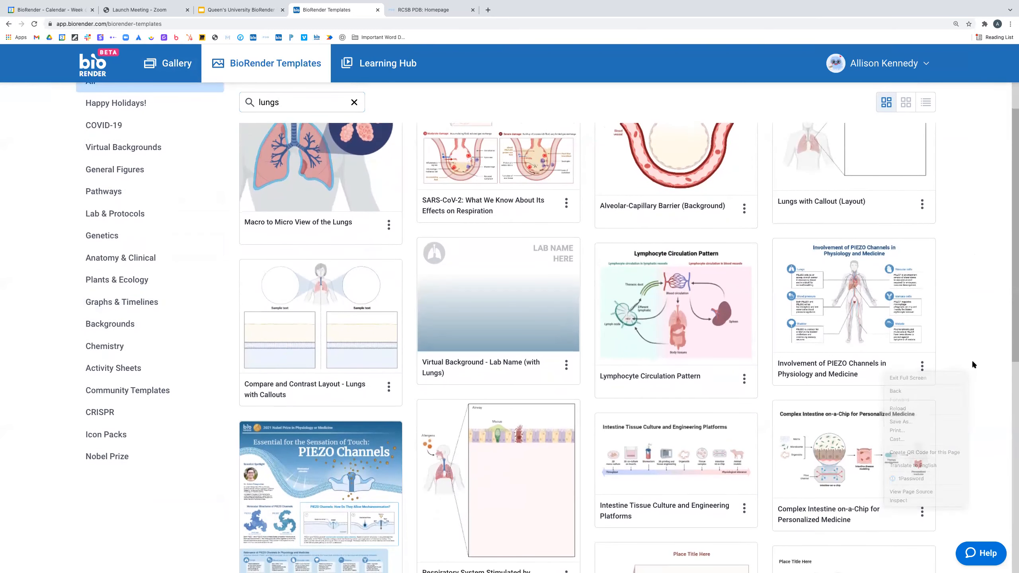
scroll(969, 397, down, 5)
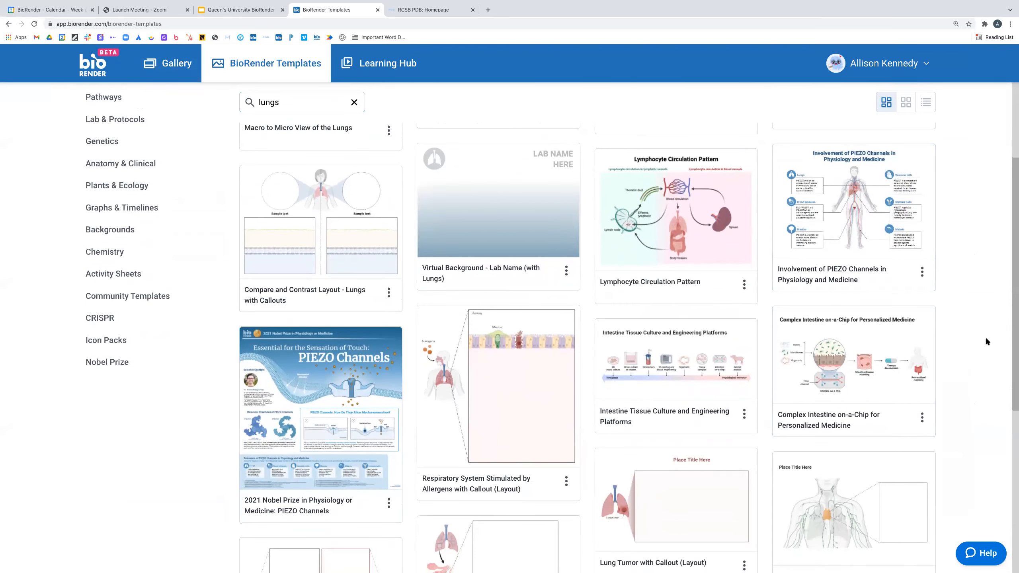
scroll(984, 361, down, 3)
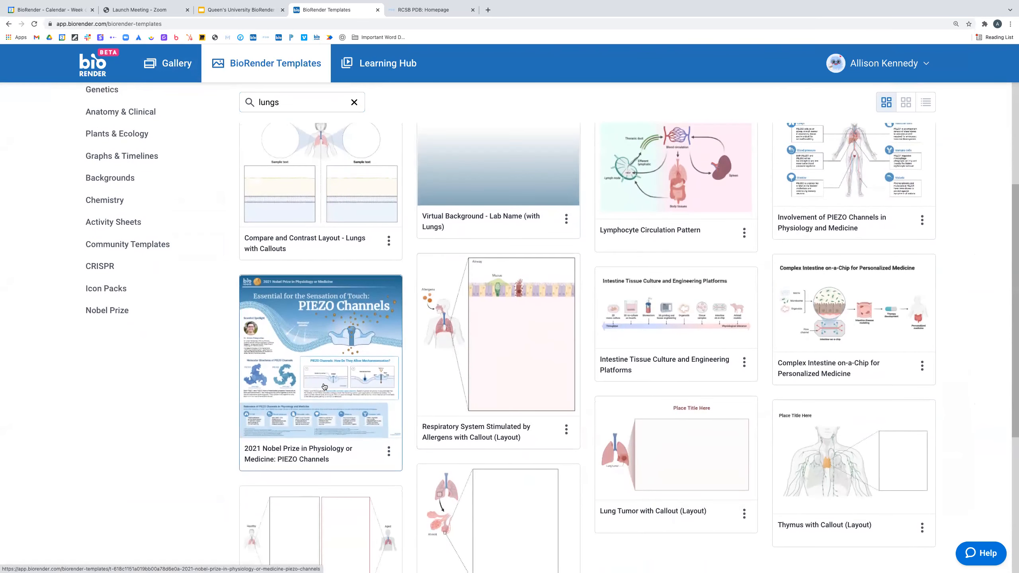
click(324, 386)
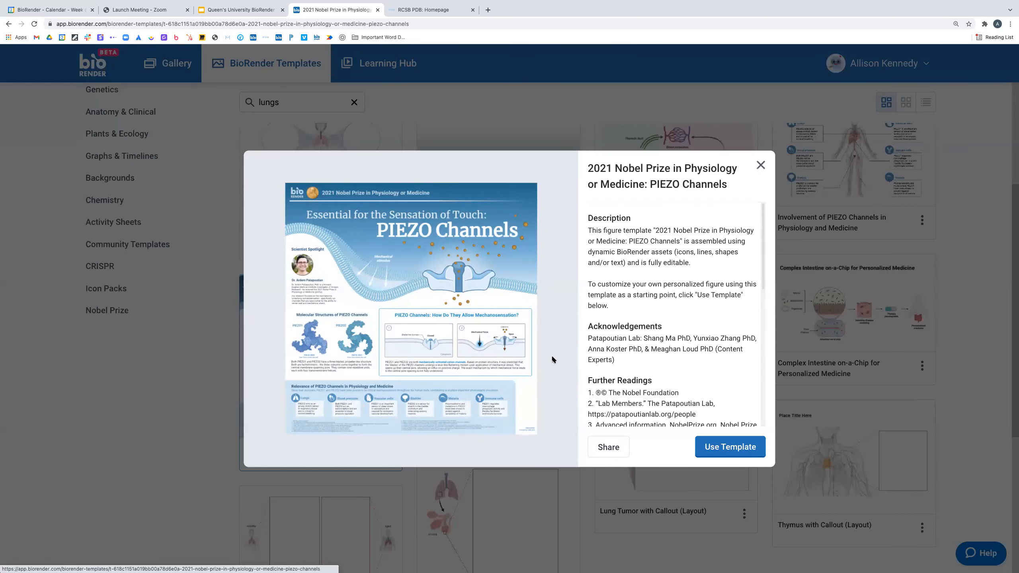
click(761, 165)
scroll(160, 298, up, 3)
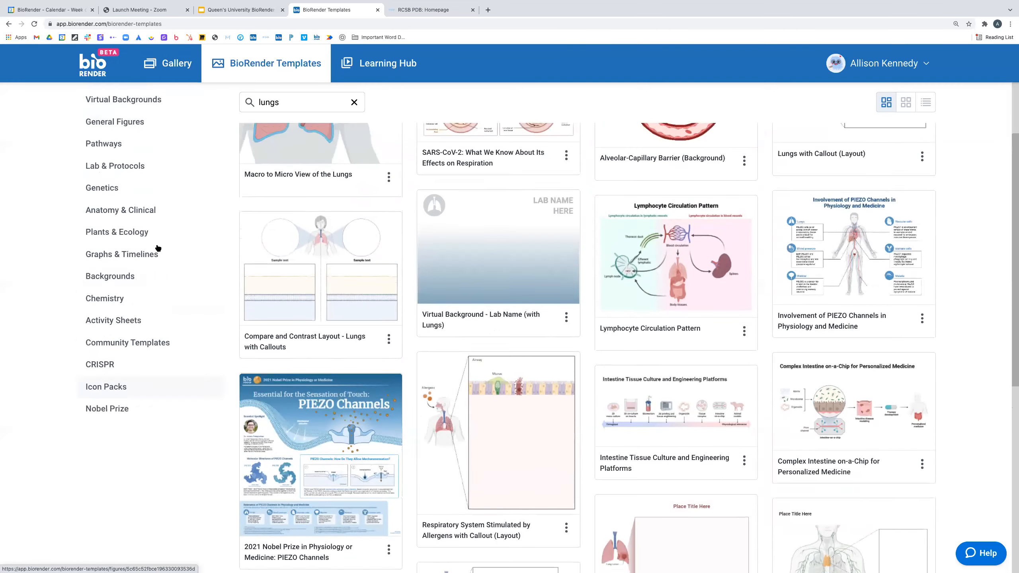
scroll(162, 369, up, 2)
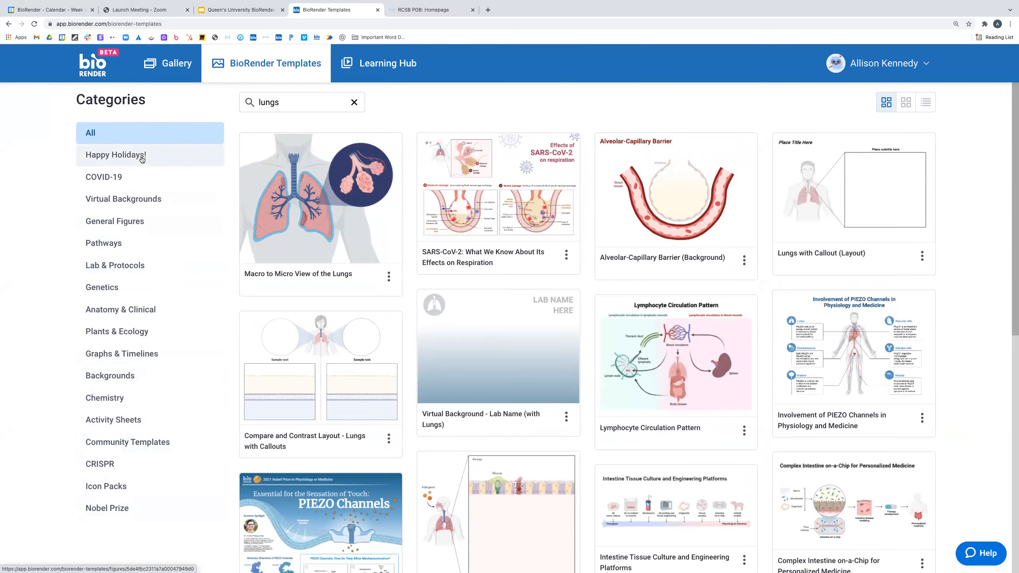
- Filter to the Happy Holidays! category and browse e-cards like TLR Candy Cane
click(142, 158)
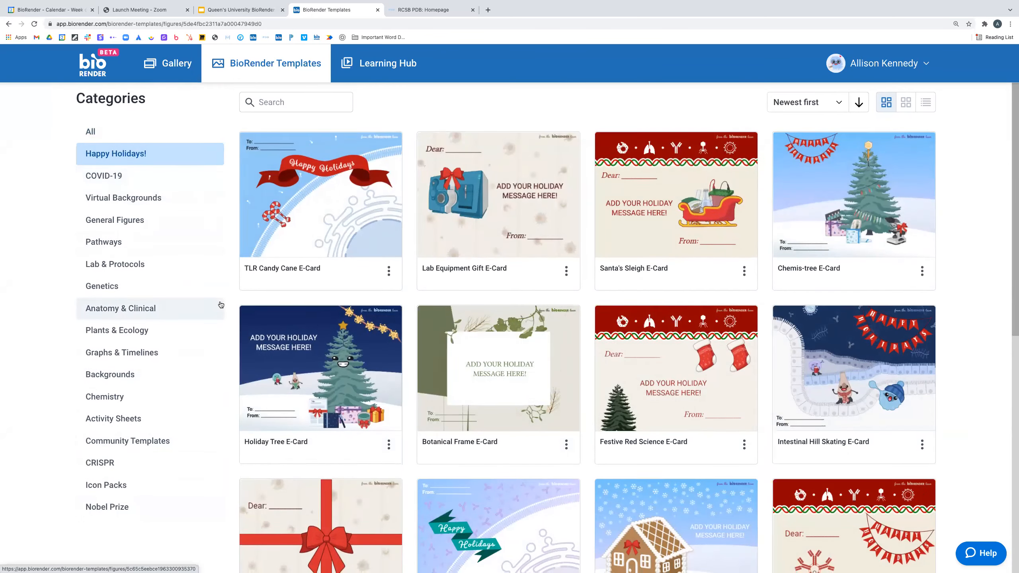
scroll(220, 307, down, 1)
scroll(220, 307, down, 3)
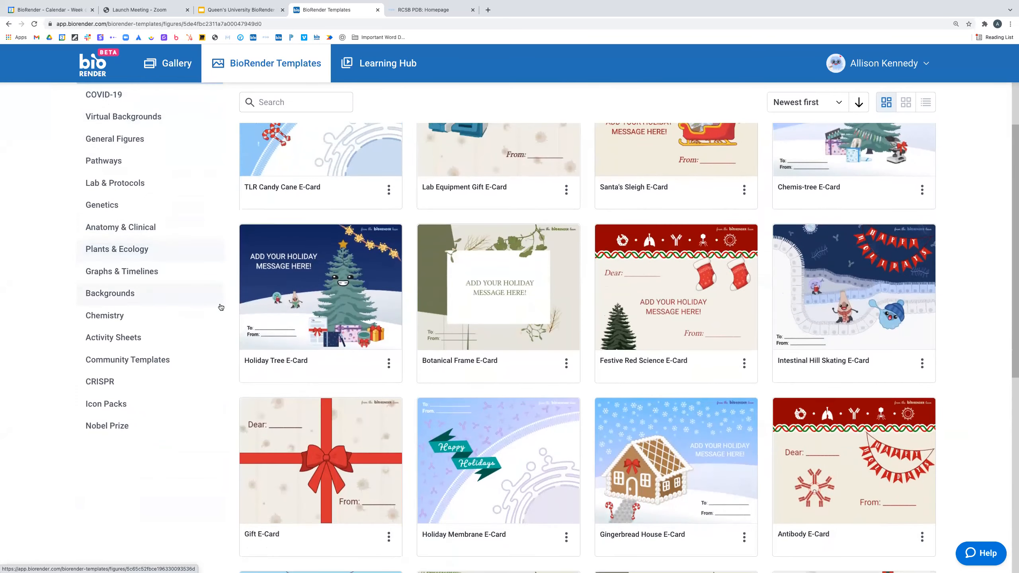
scroll(220, 307, down, 5)
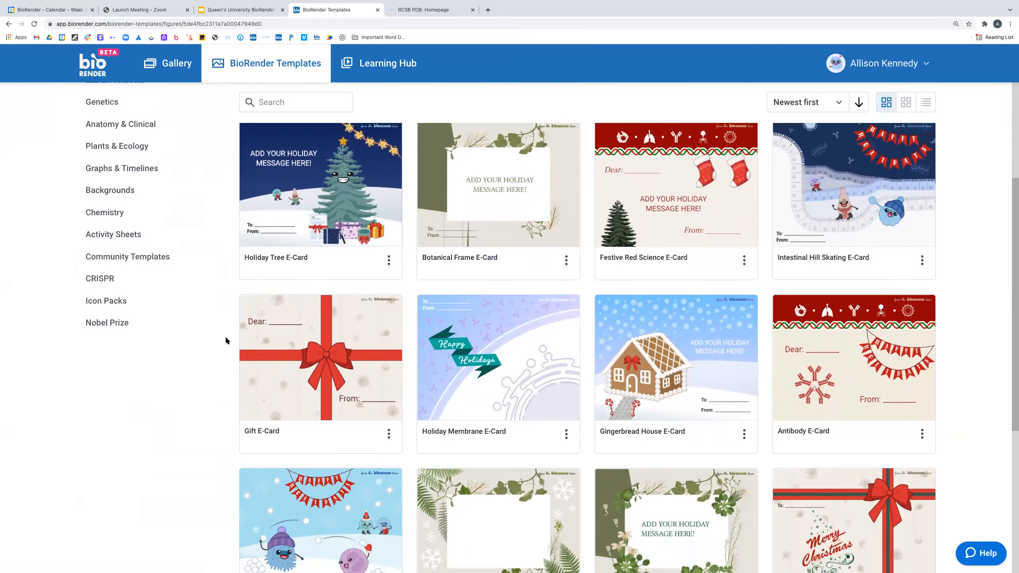
scroll(227, 336, up, 10)
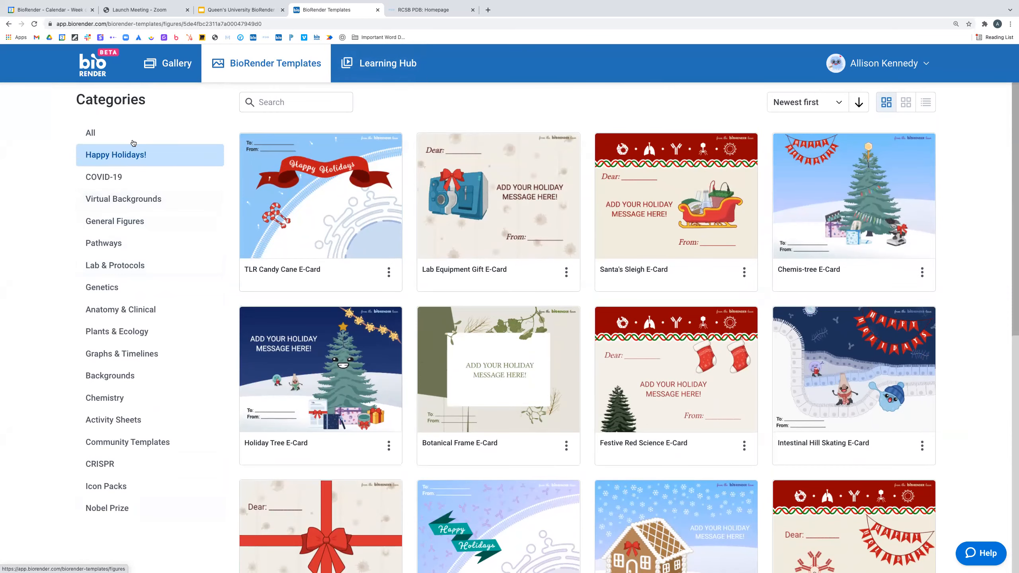
click(291, 101)
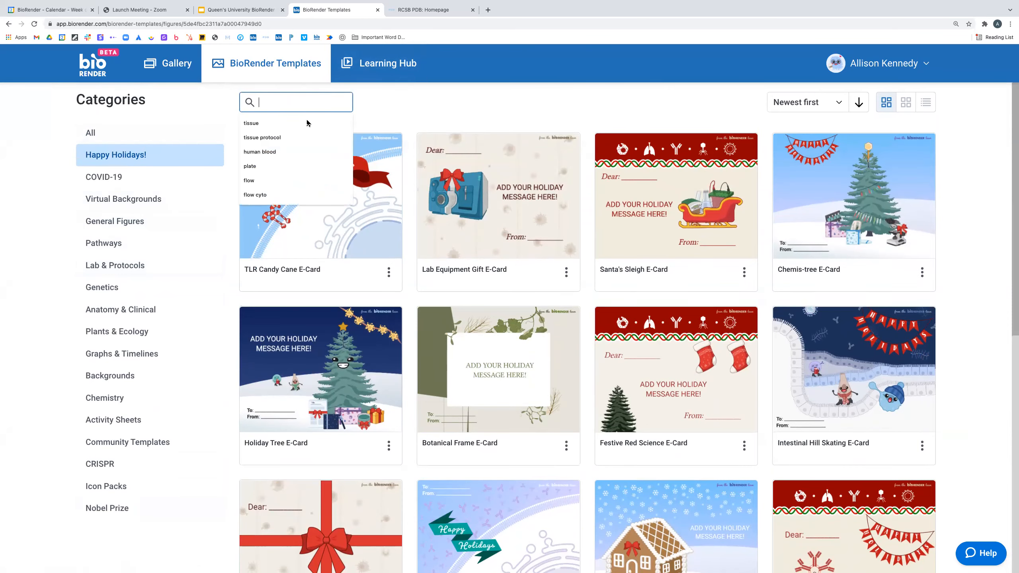
- Search for 'tissue protocol' and open the Tissue Preparation Protocol template preview
click(306, 138)
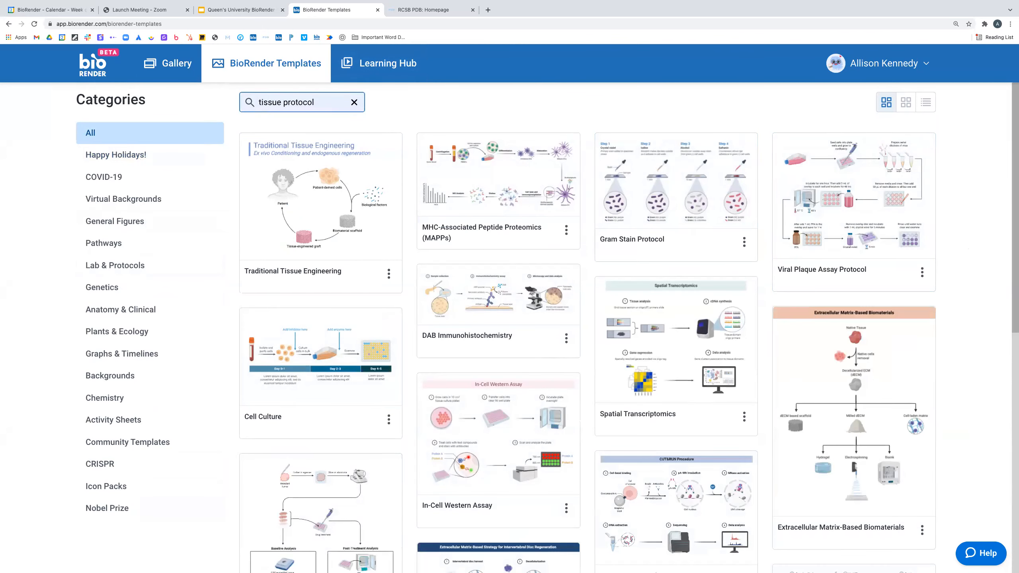
scroll(980, 265, down, 6)
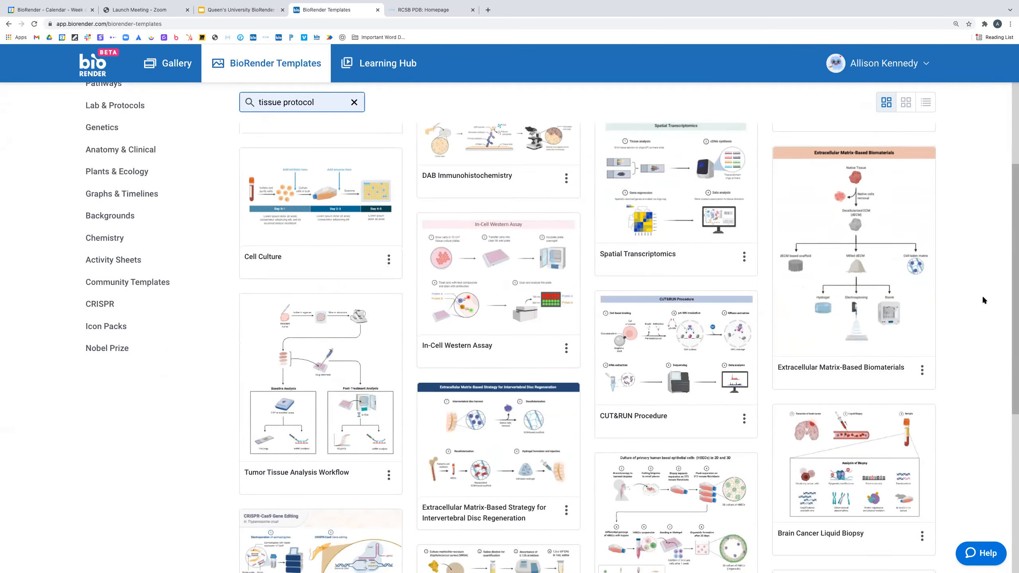
scroll(983, 301, down, 4)
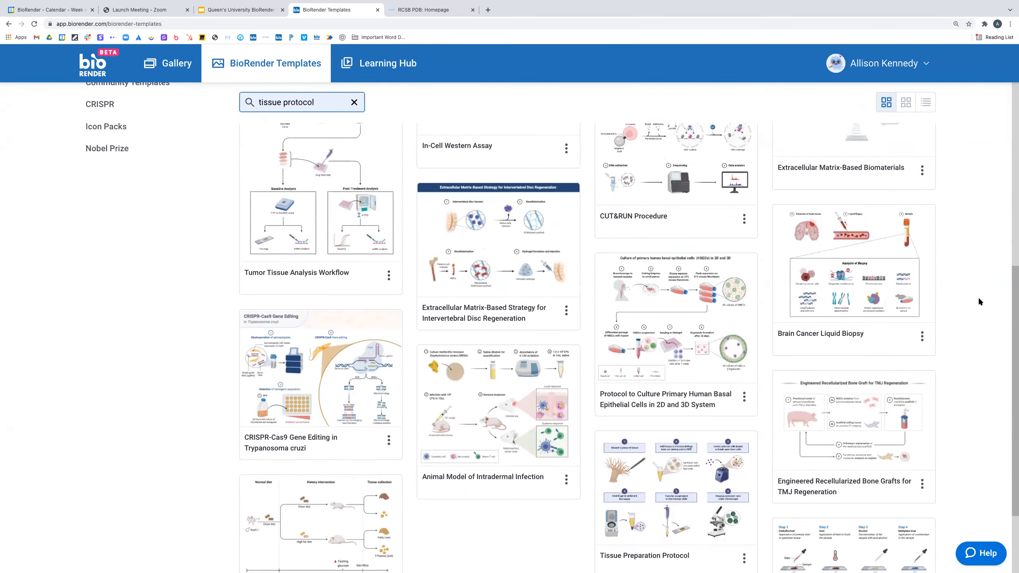
scroll(979, 301, down, 4)
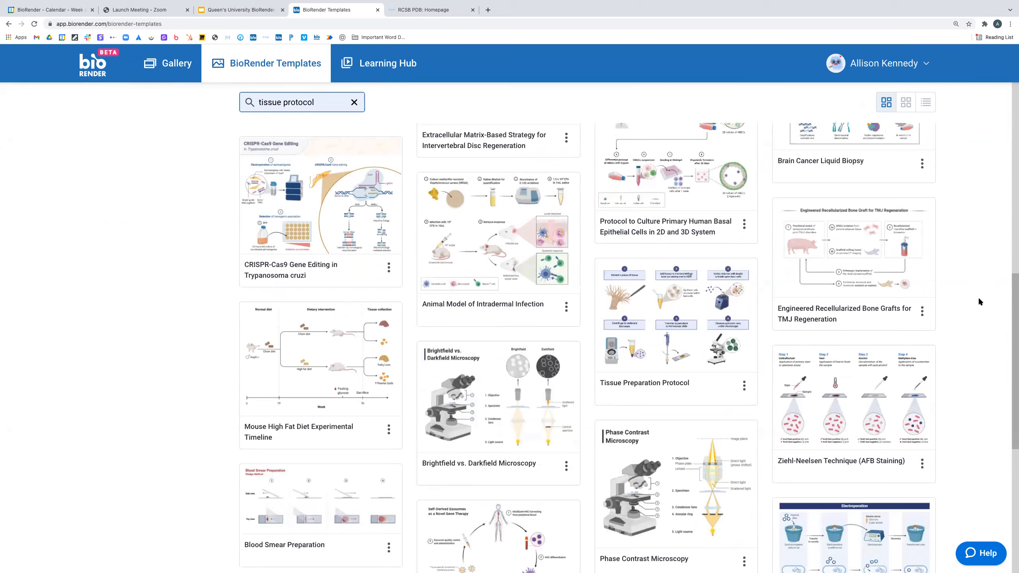
scroll(979, 302, down, 1)
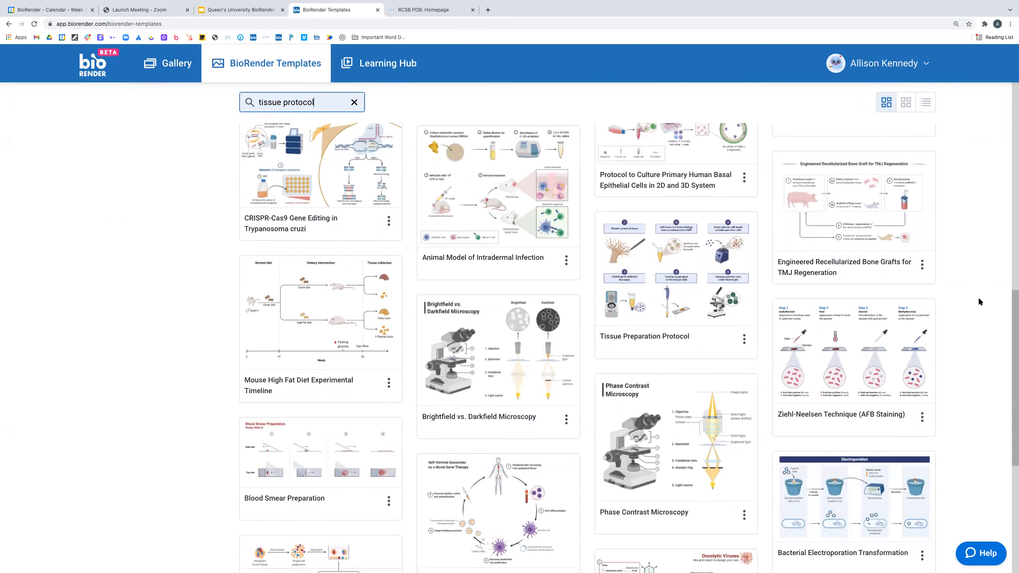
click(690, 255)
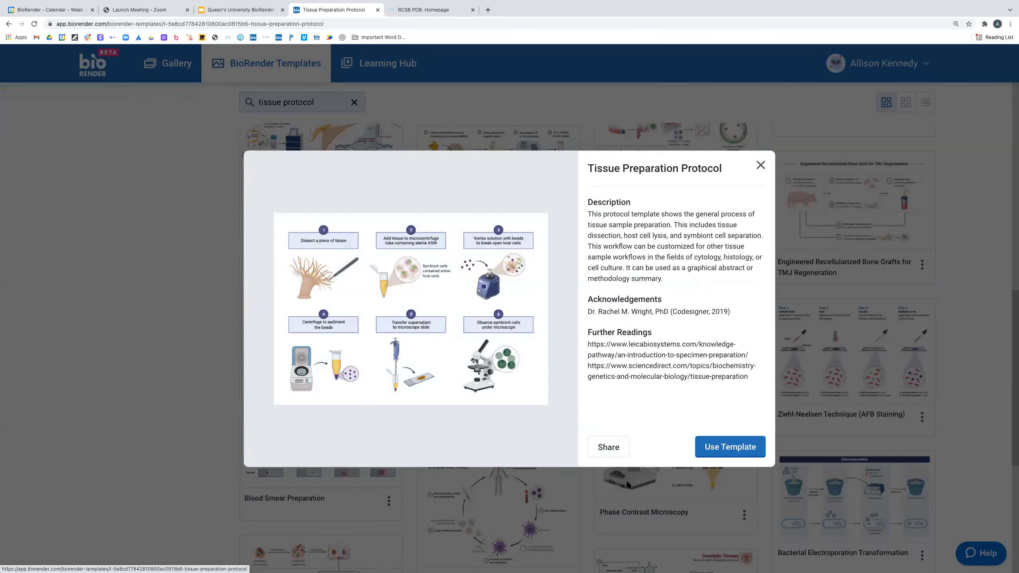
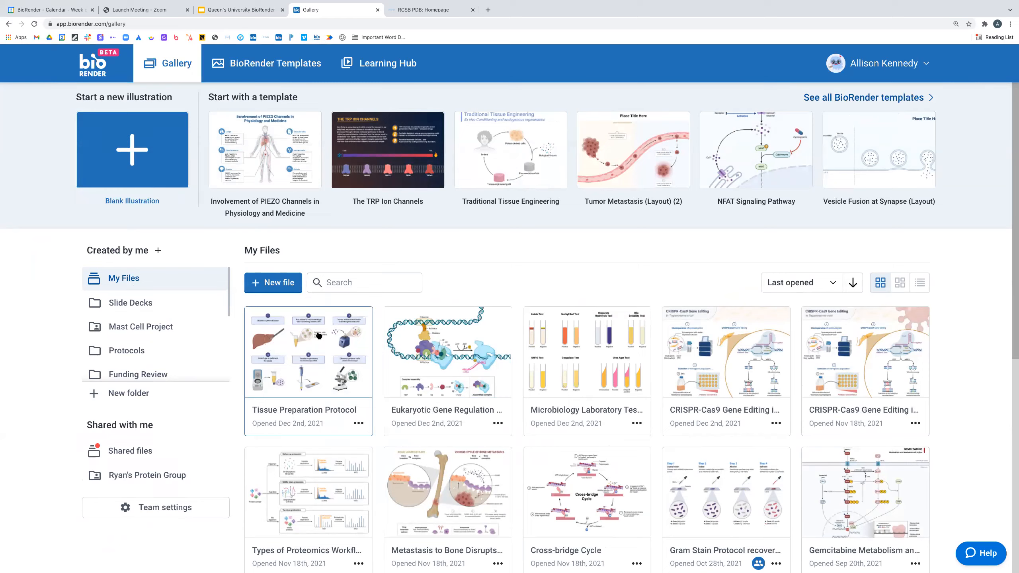
- Open the Tissue Preparation Protocol illustration, return to the gallery, and show its file actions
click(333, 349)
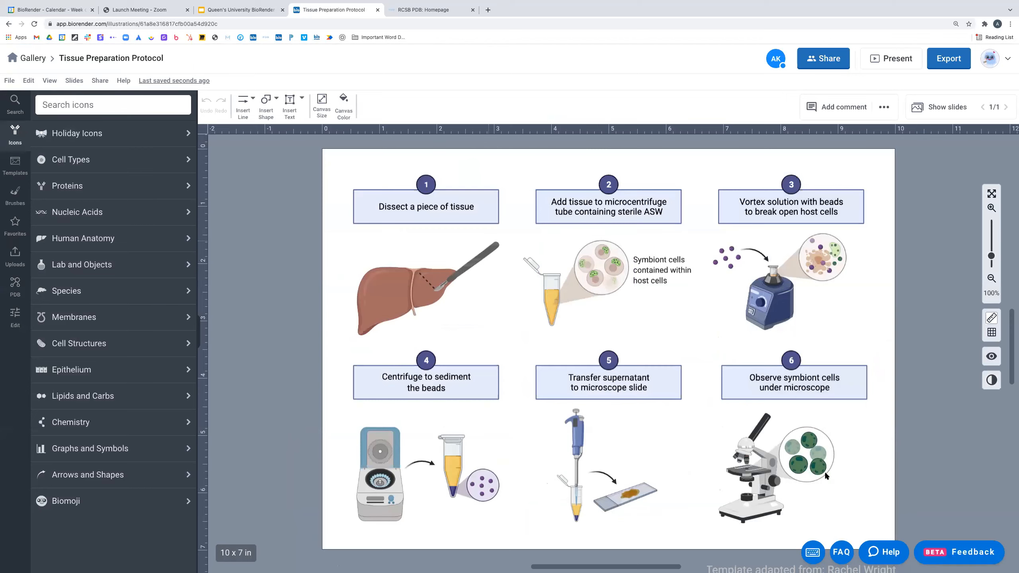
click(33, 59)
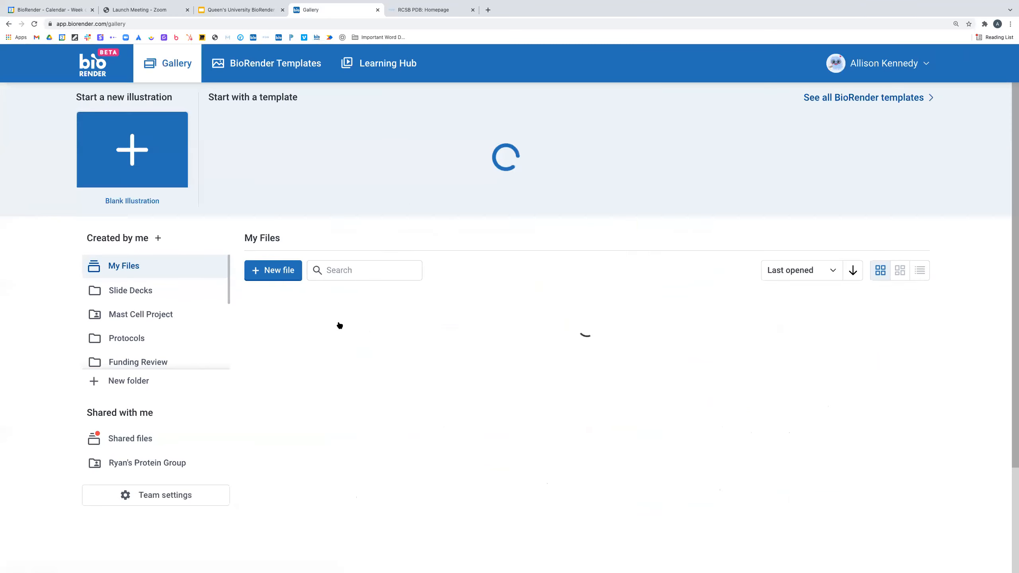
click(359, 423)
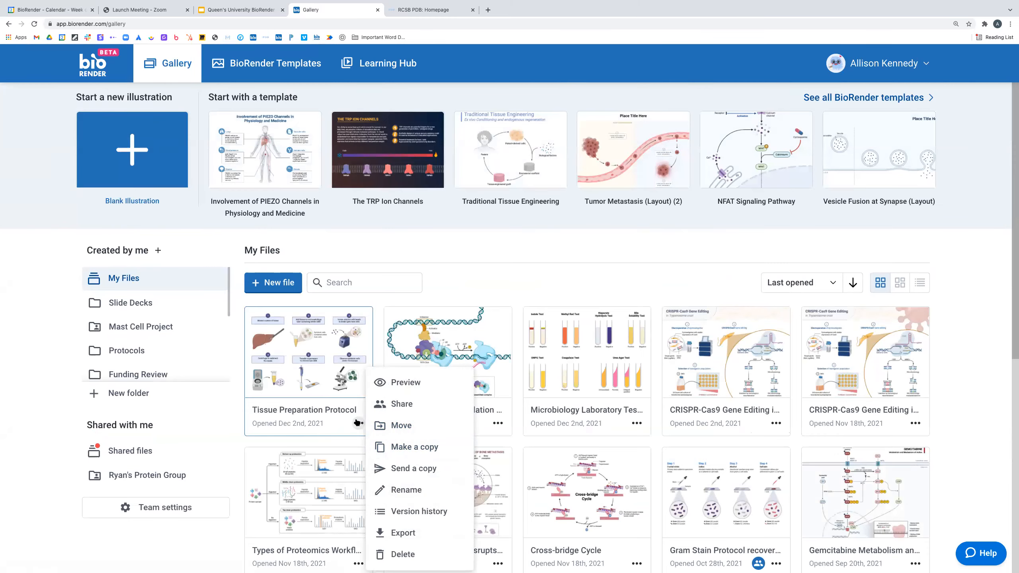
- Copy the 10:15:53 AM version of Tissue Preparation Protocol from its version history
click(419, 512)
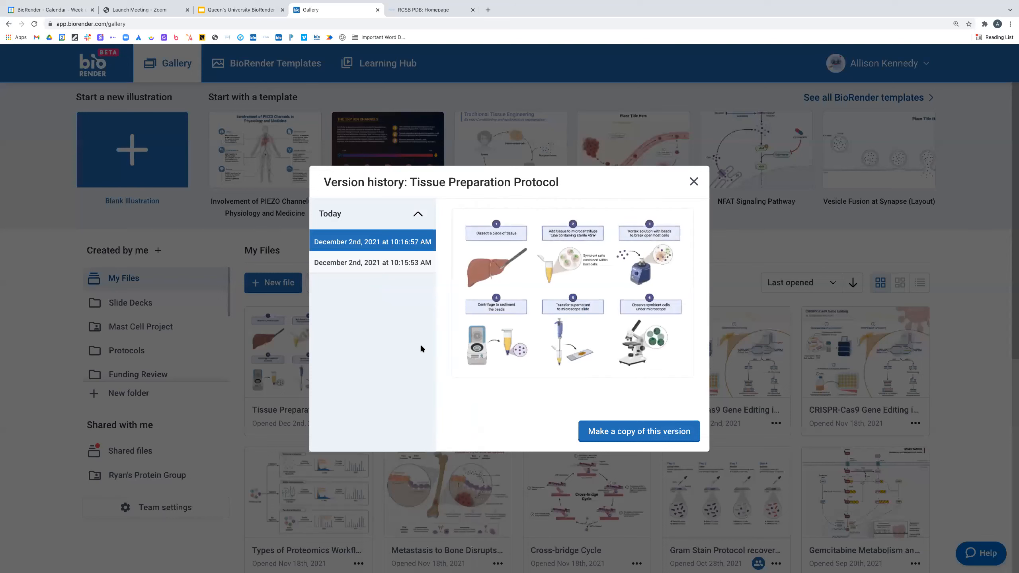
click(392, 262)
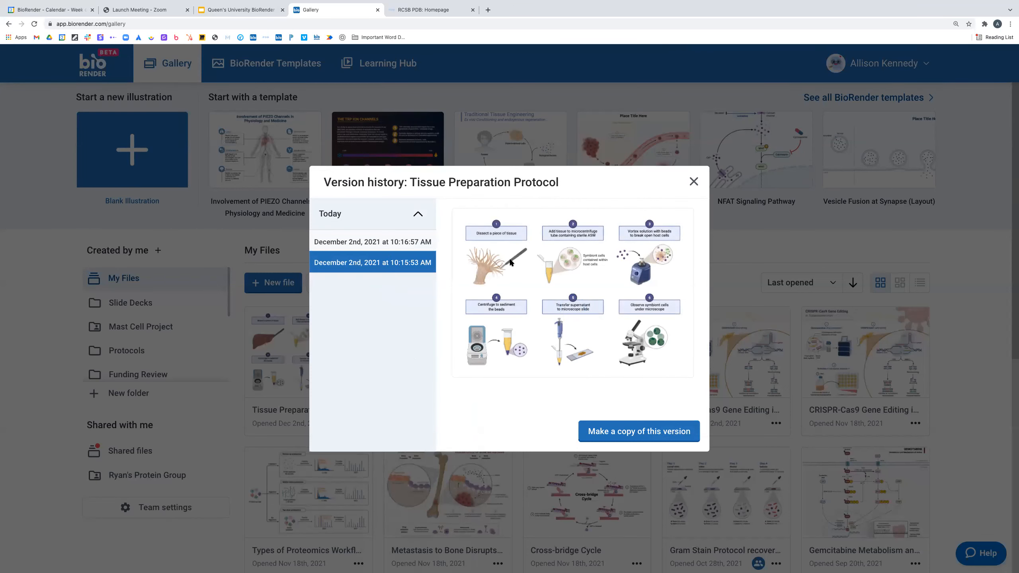
click(379, 241)
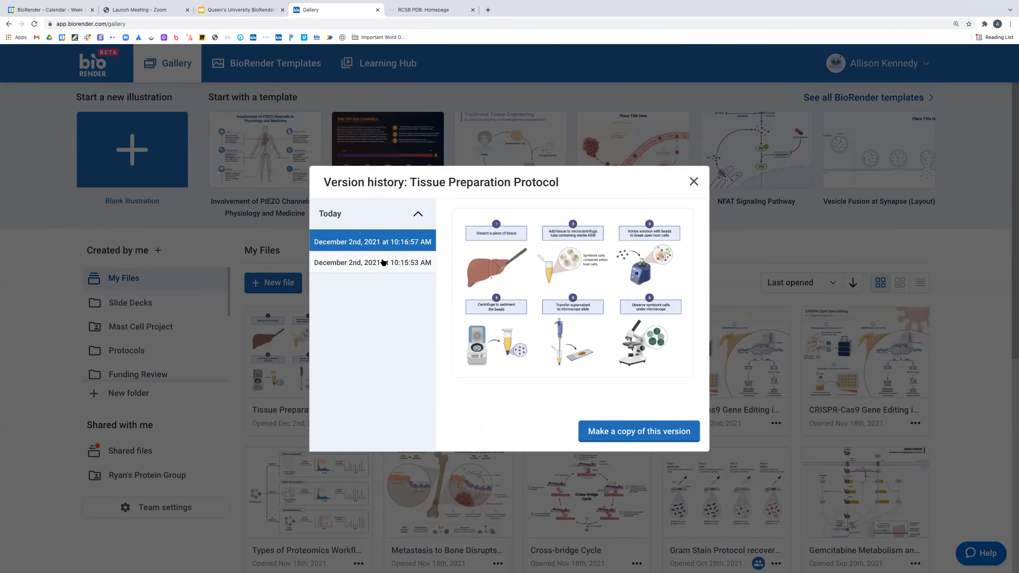
click(413, 262)
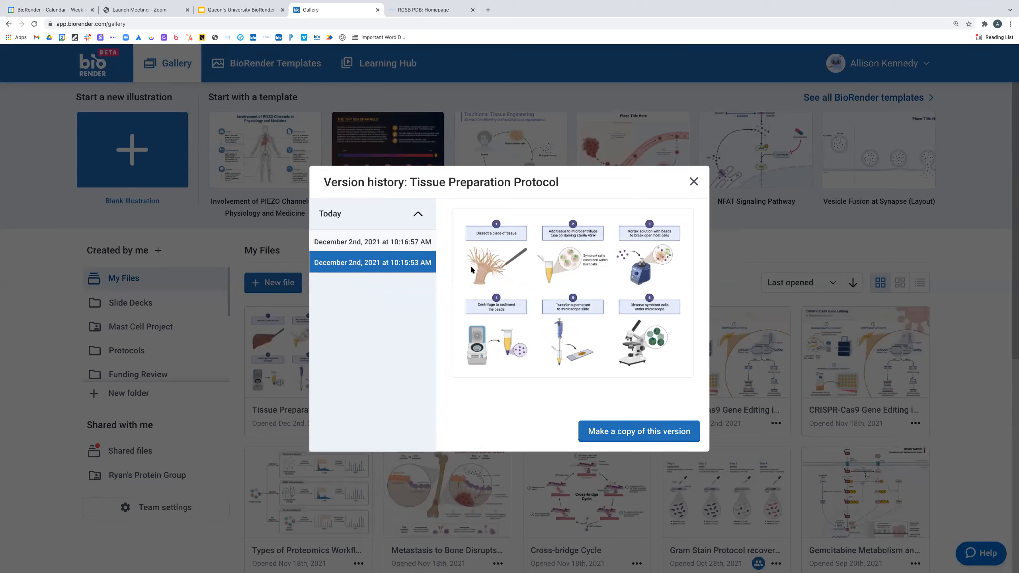
click(645, 436)
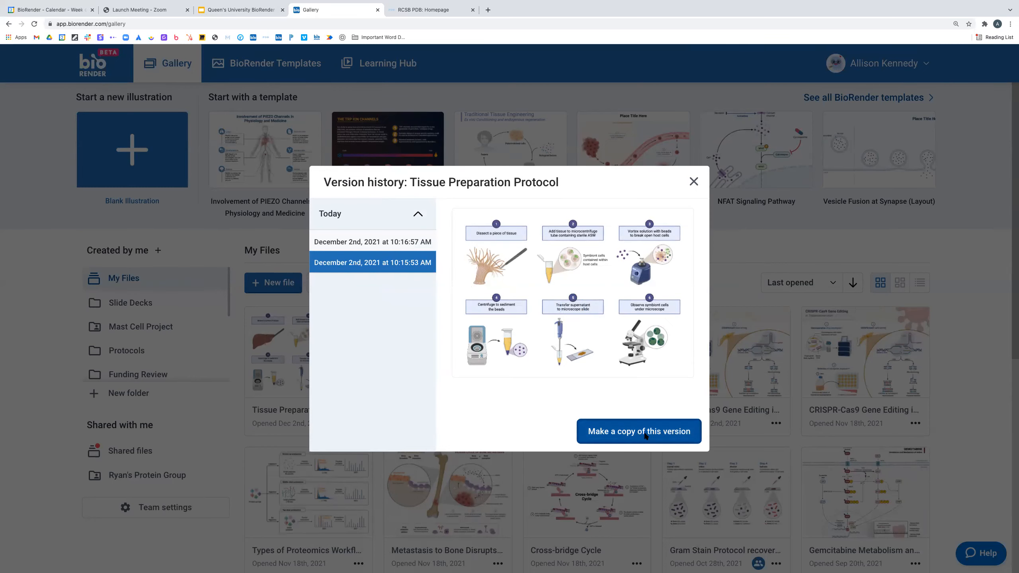
- Open the recovered copy, then move on to searching BioRender's Templates library
click(515, 331)
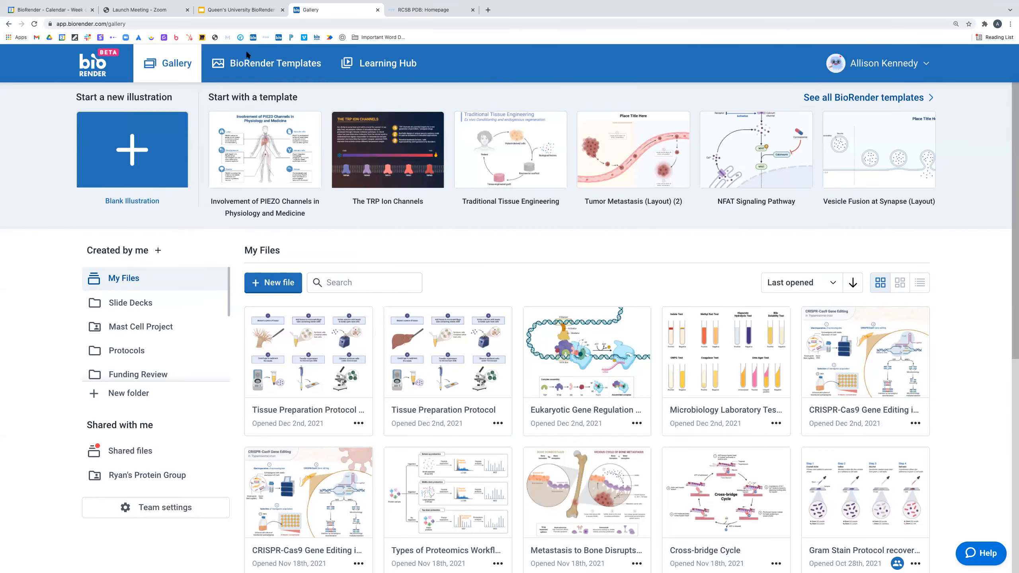
click(270, 64)
click(313, 102)
- Search templates for 'treatment plan' and browse results like Basic Methods of Chemotherapy
text(treat)
text(ment)
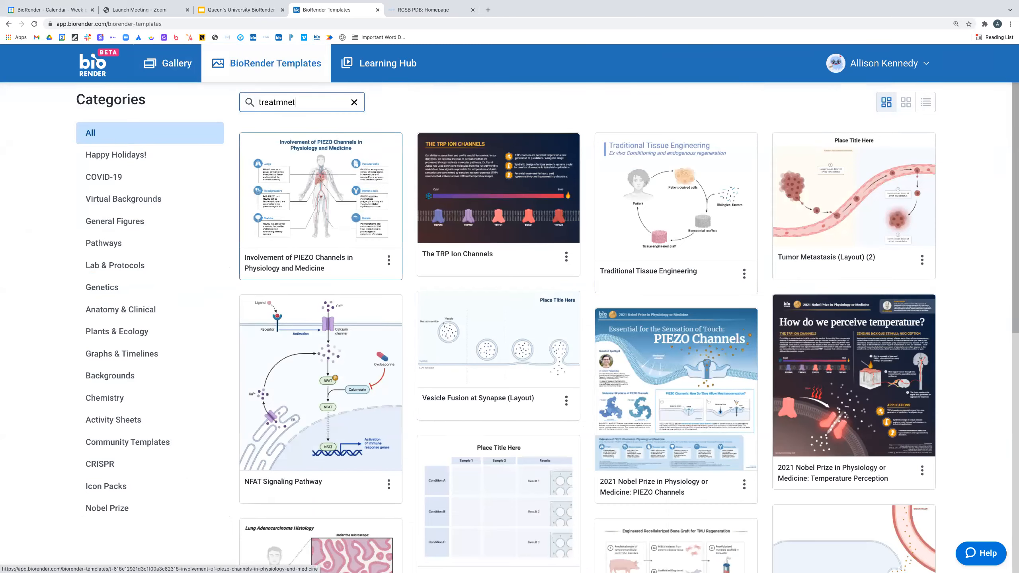
key(BackSpace)
key(BackSpace)
key(BackSpace)
key(BackSpace)
text(ment plan)
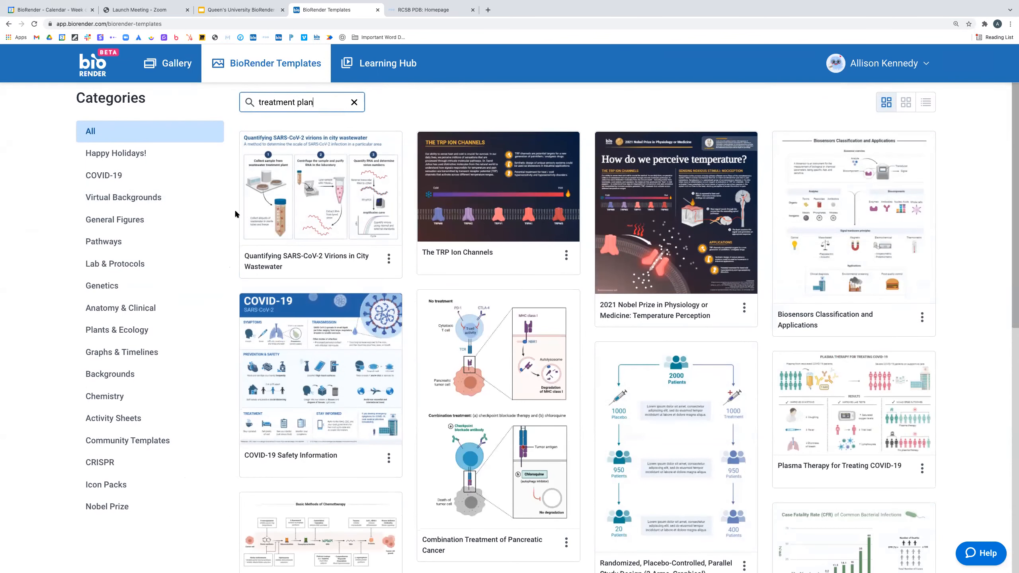
scroll(236, 211, down, 1)
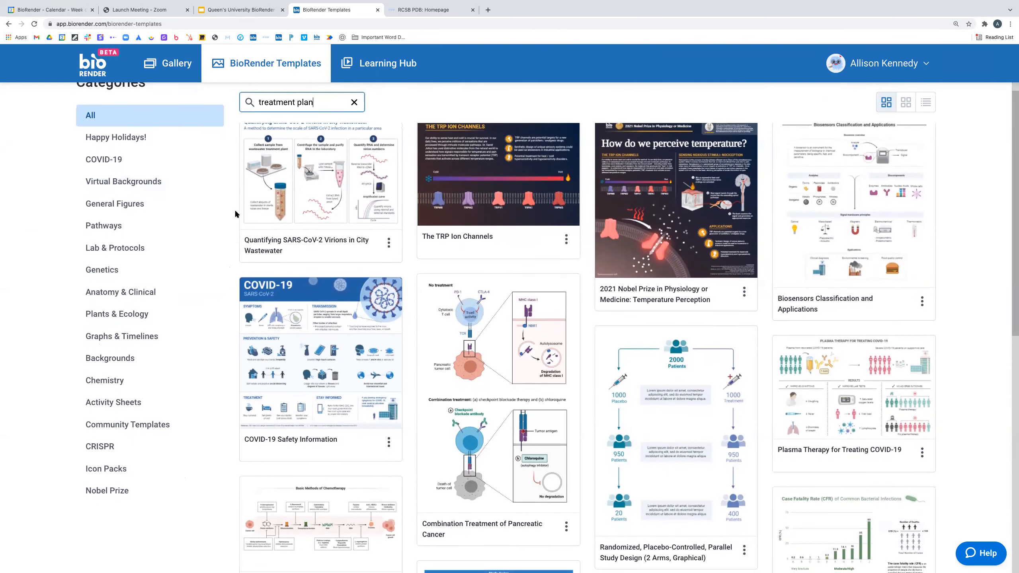
scroll(234, 210, down, 3)
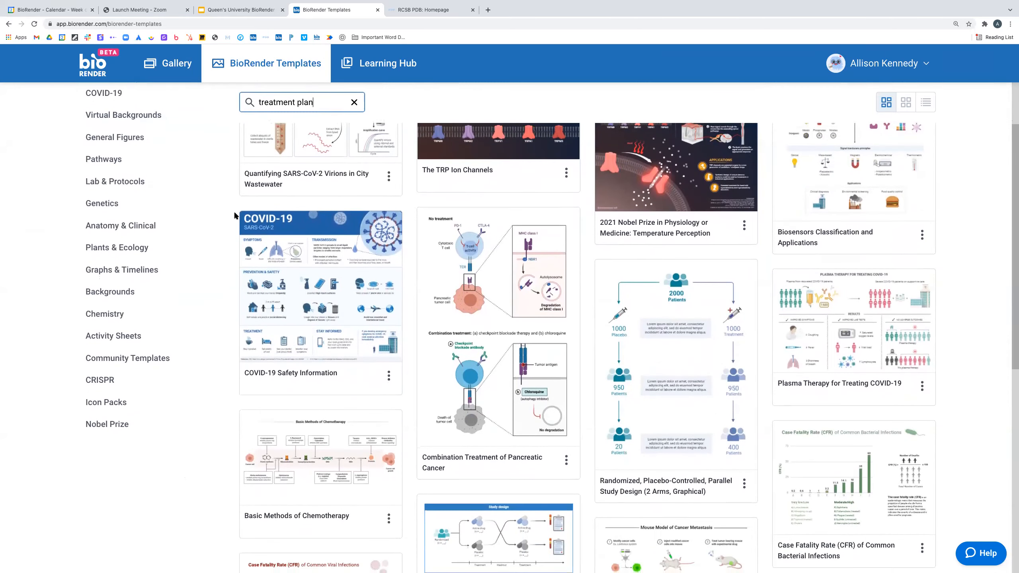
scroll(234, 216, down, 3)
scroll(234, 215, down, 5)
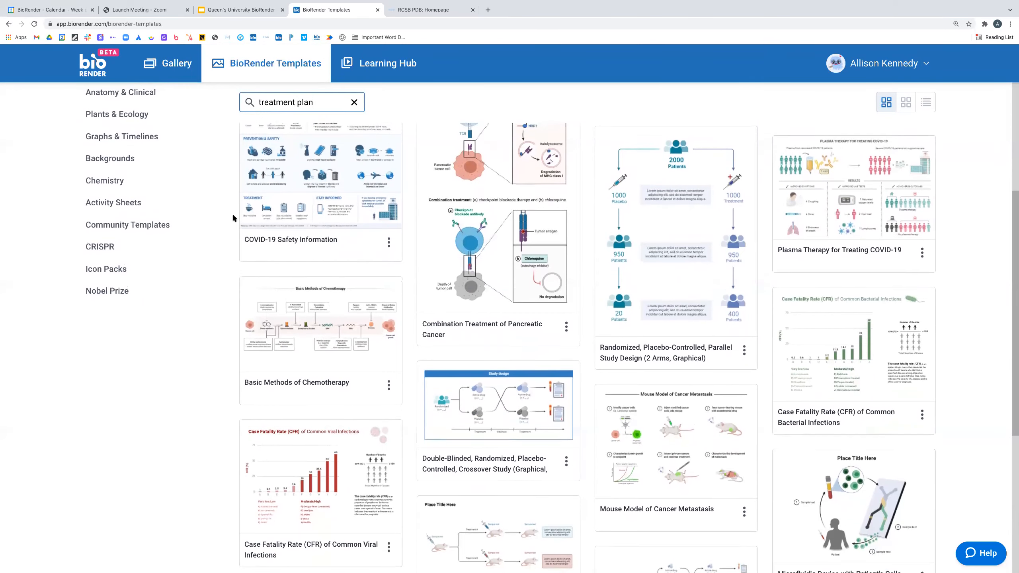
scroll(234, 216, up, 3)
scroll(233, 218, up, 1)
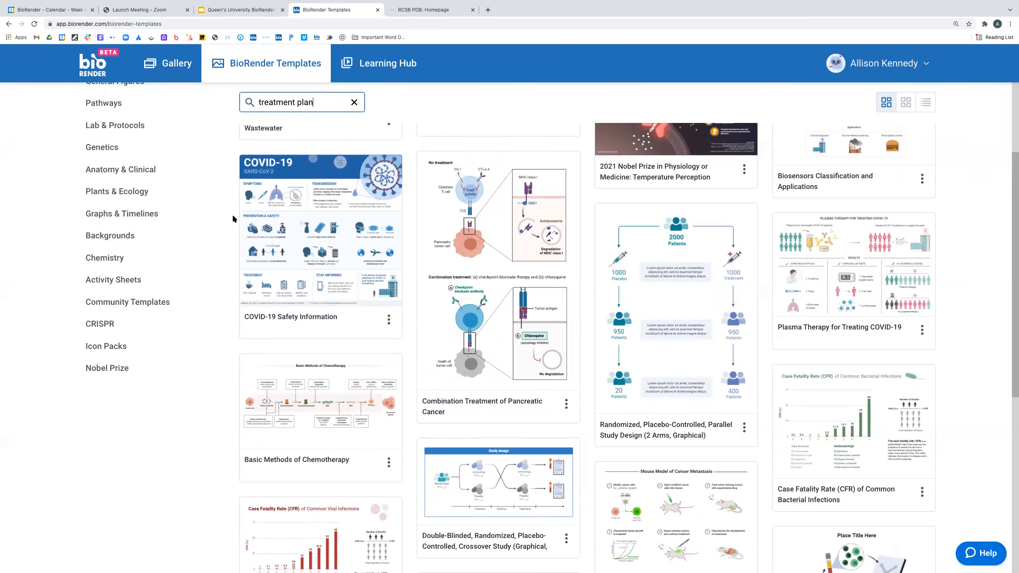
scroll(232, 219, up, 4)
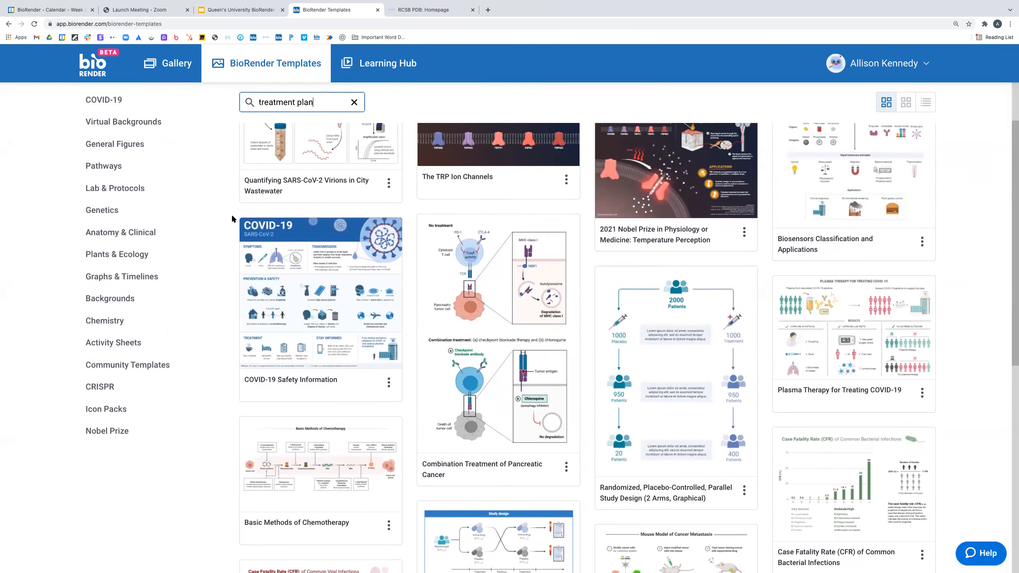
scroll(232, 219, up, 3)
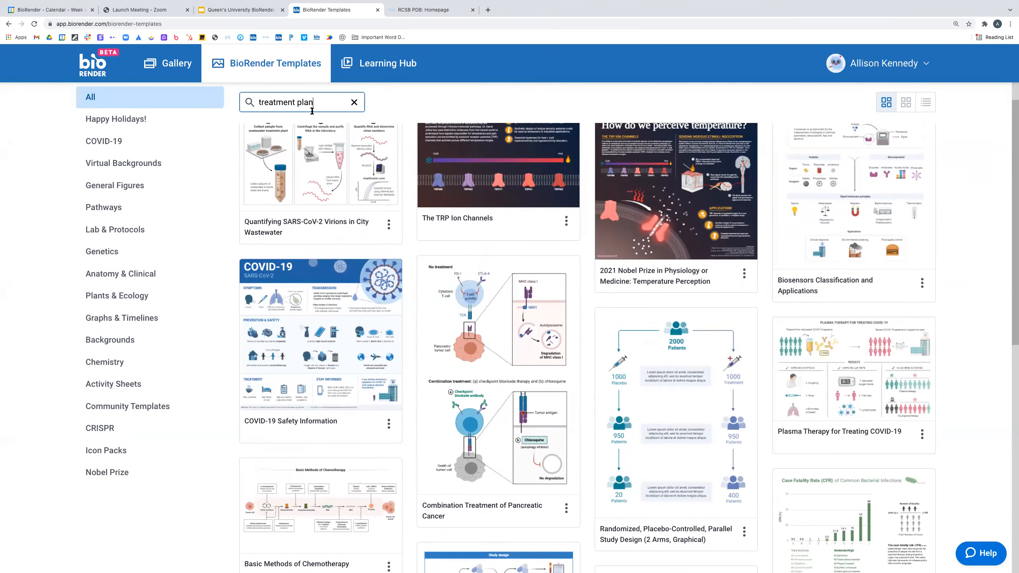
scroll(512, 241, down, 4)
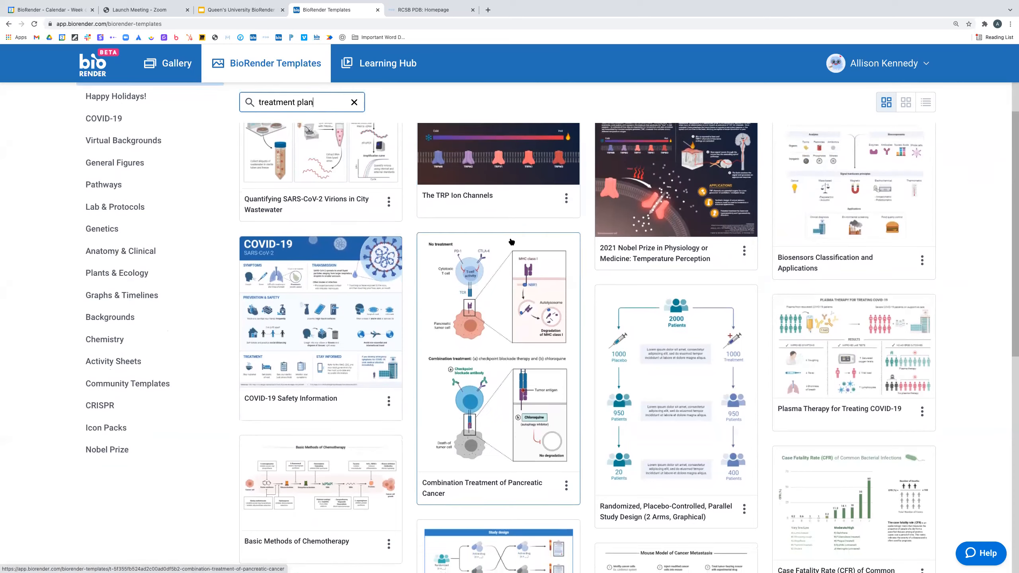
scroll(510, 241, down, 5)
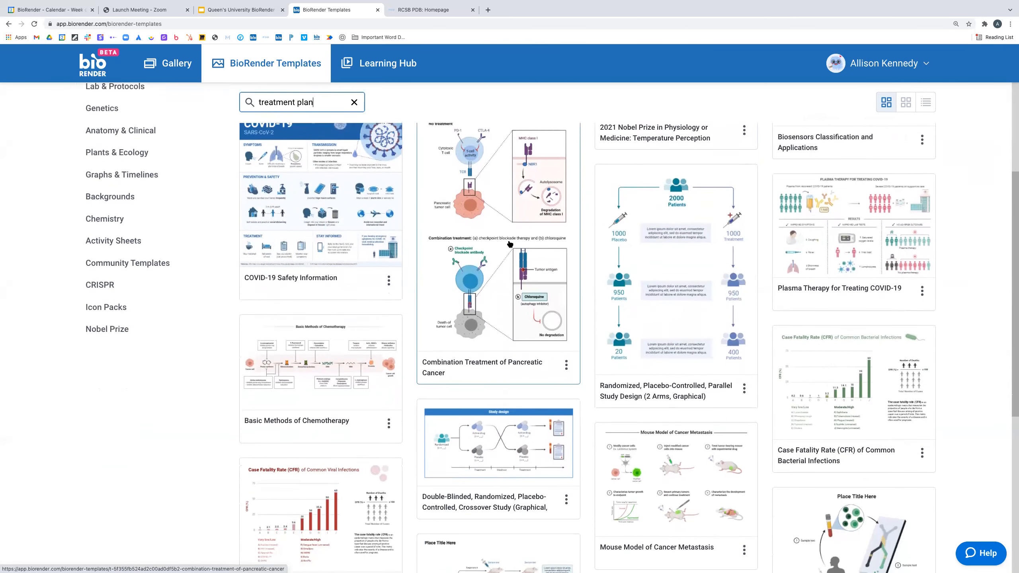
scroll(693, 298, down, 5)
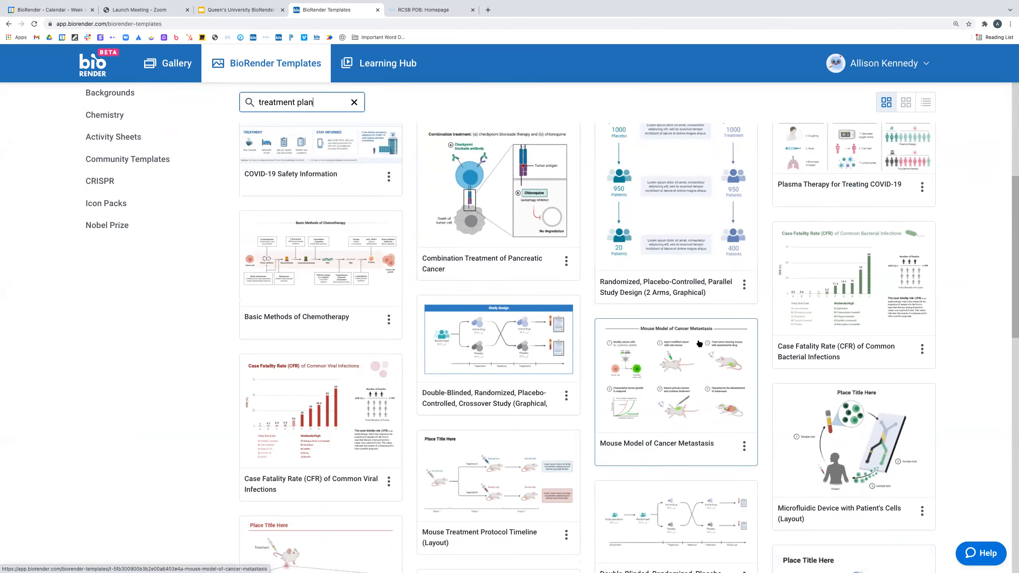
scroll(696, 348, up, 10)
- Preview the Plasma Therapy for Treating COVID-19 template, then close it
click(831, 320)
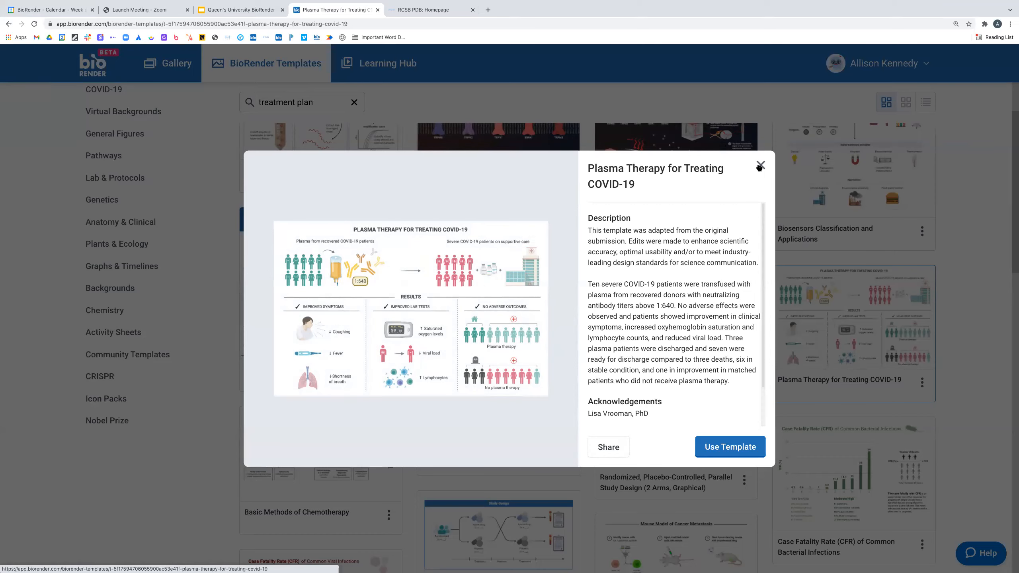
click(977, 259)
scroll(959, 267, up, 2)
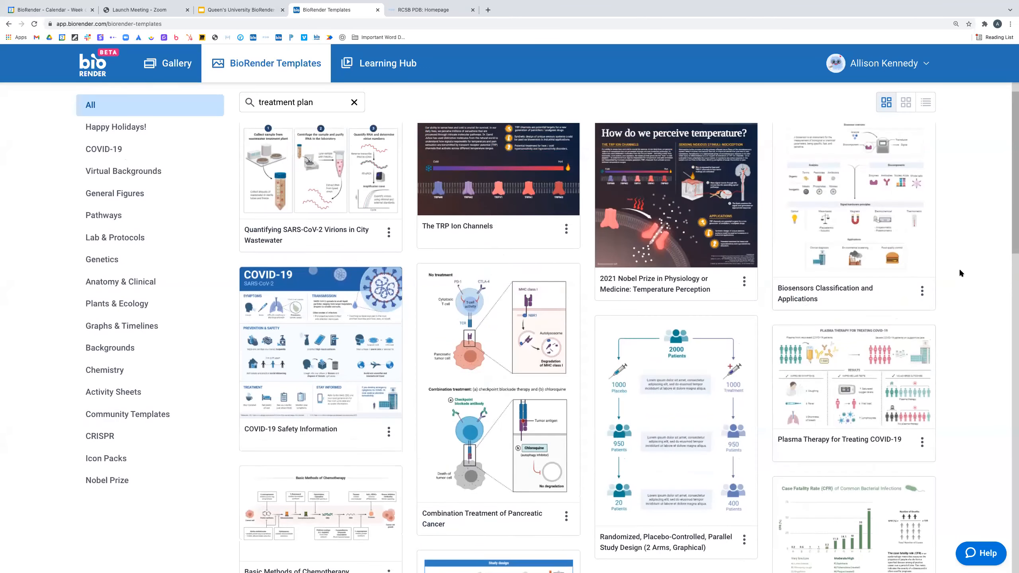
scroll(958, 267, up, 1)
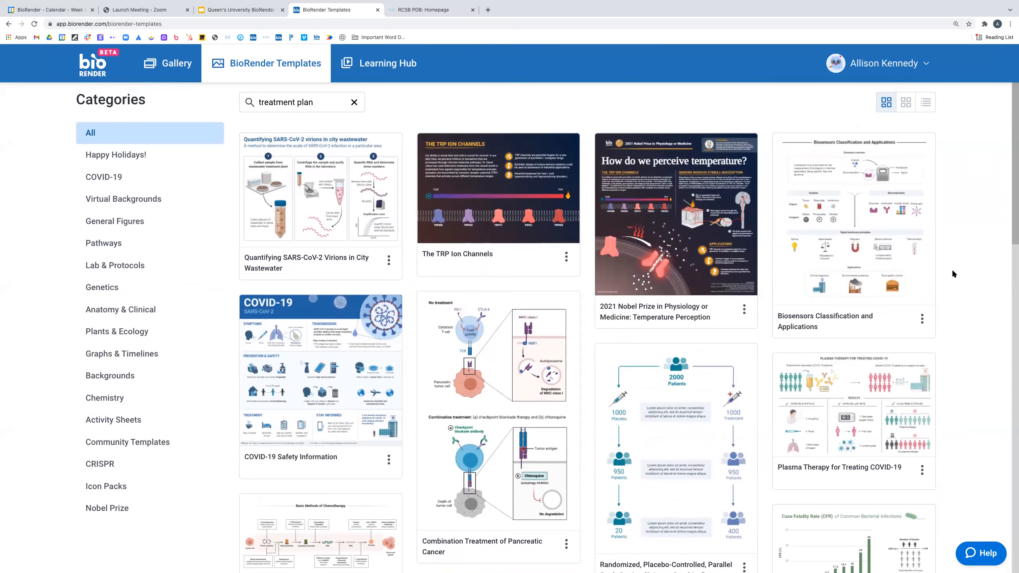
- Scroll down to preview the Mouse Model of Cancer Metastasis template, then close it
scroll(953, 273, down, 2)
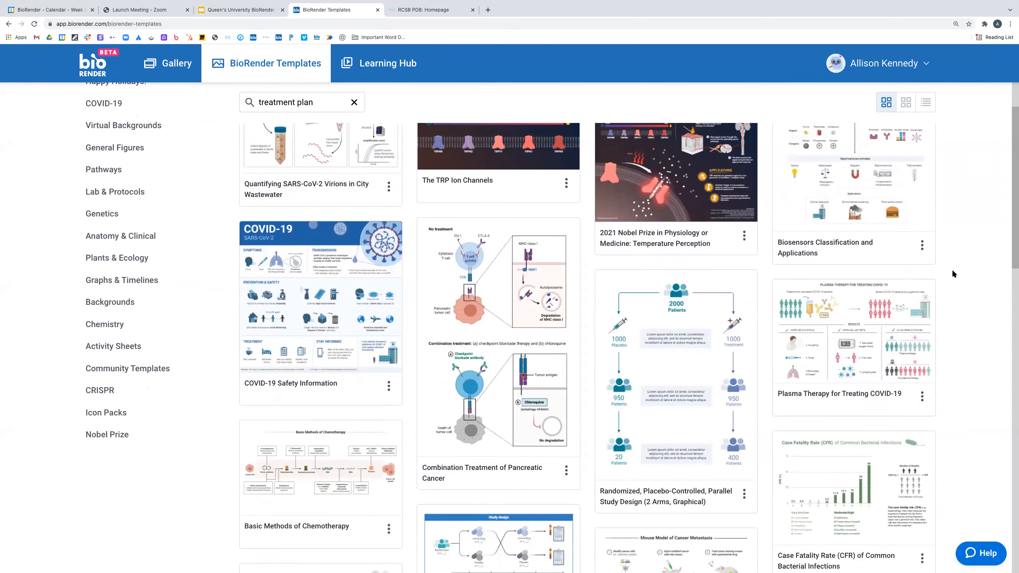
scroll(953, 273, down, 2)
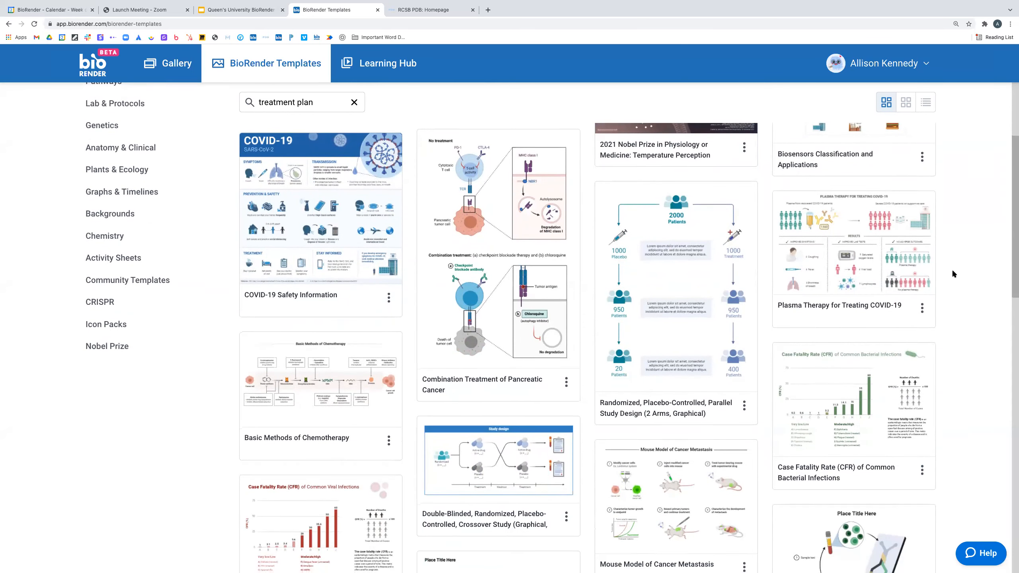
scroll(953, 274, down, 2)
scroll(953, 275, down, 1)
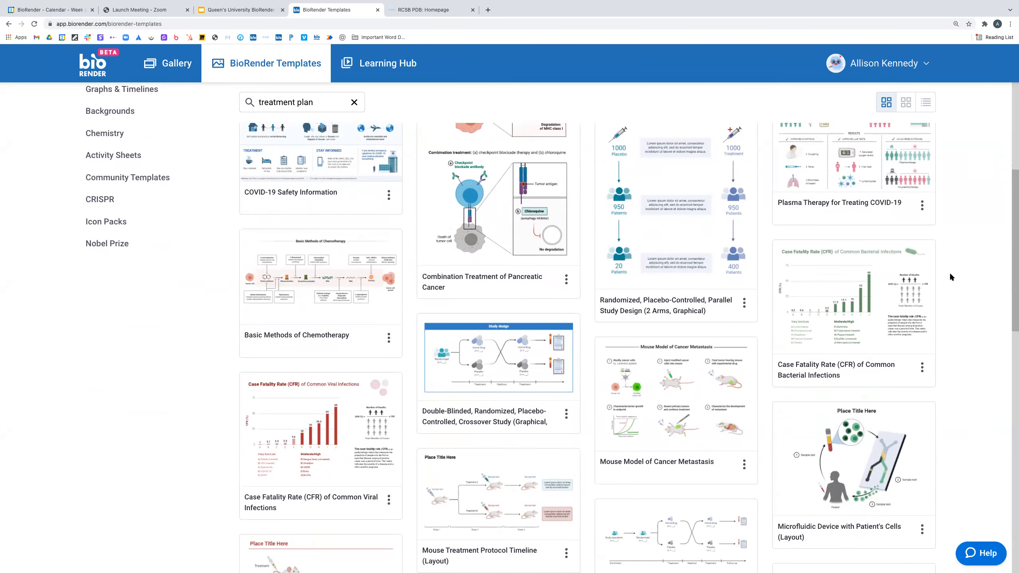
scroll(950, 277, down, 1)
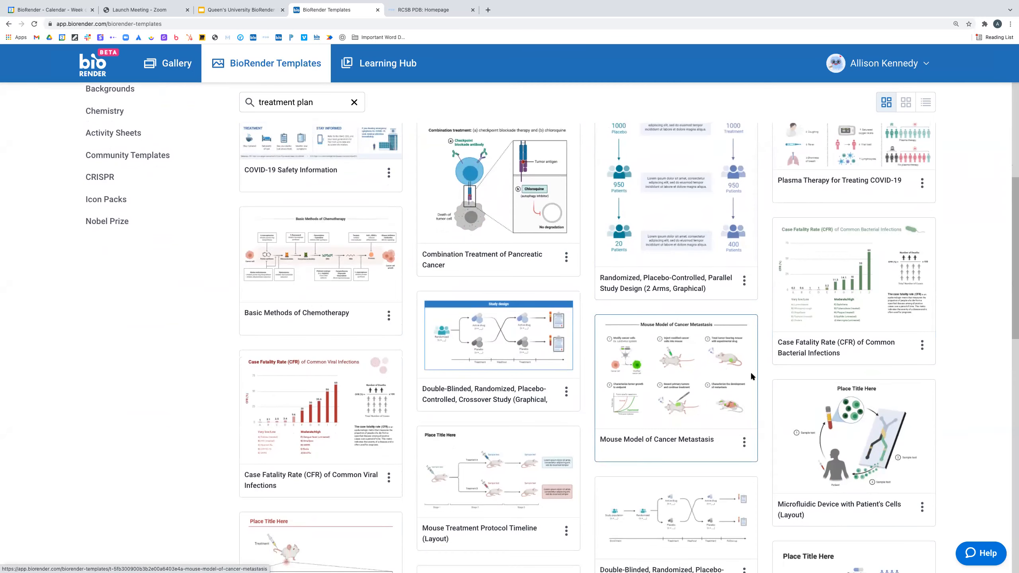
click(707, 377)
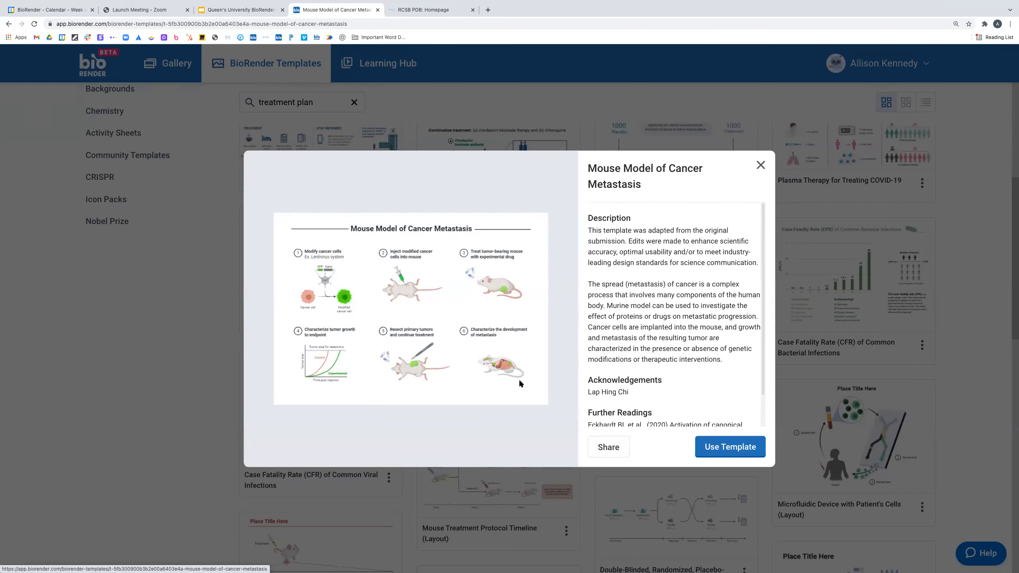
click(760, 165)
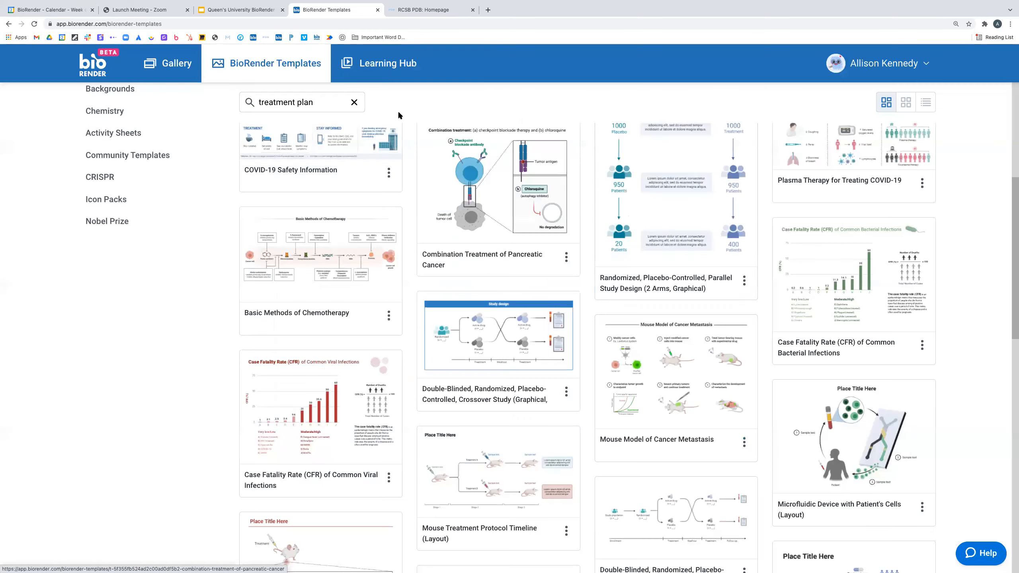
- Replace the template search with 'drug del' and scroll through the results
triple_click(254, 102)
text(drug de)
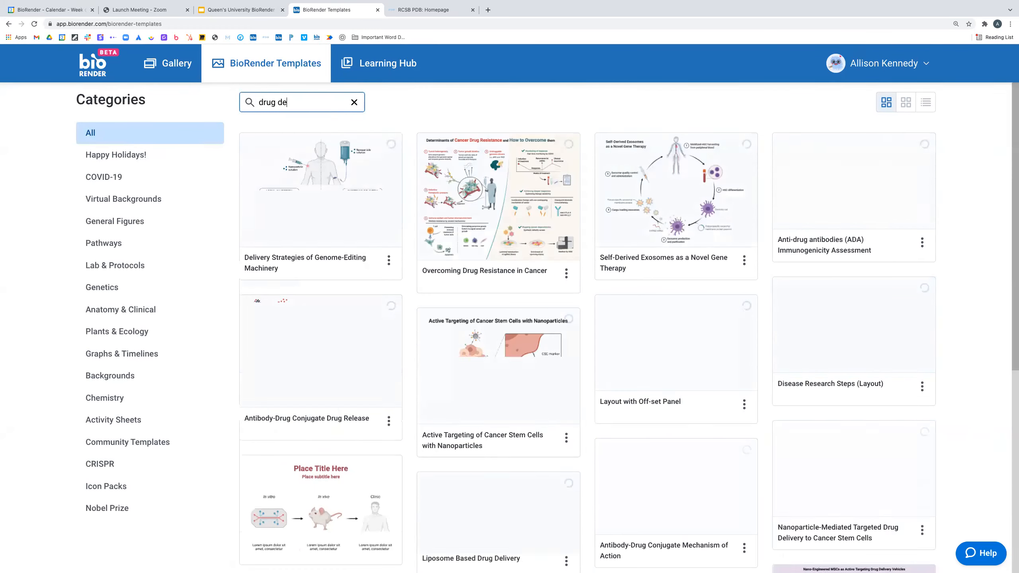
text(l)
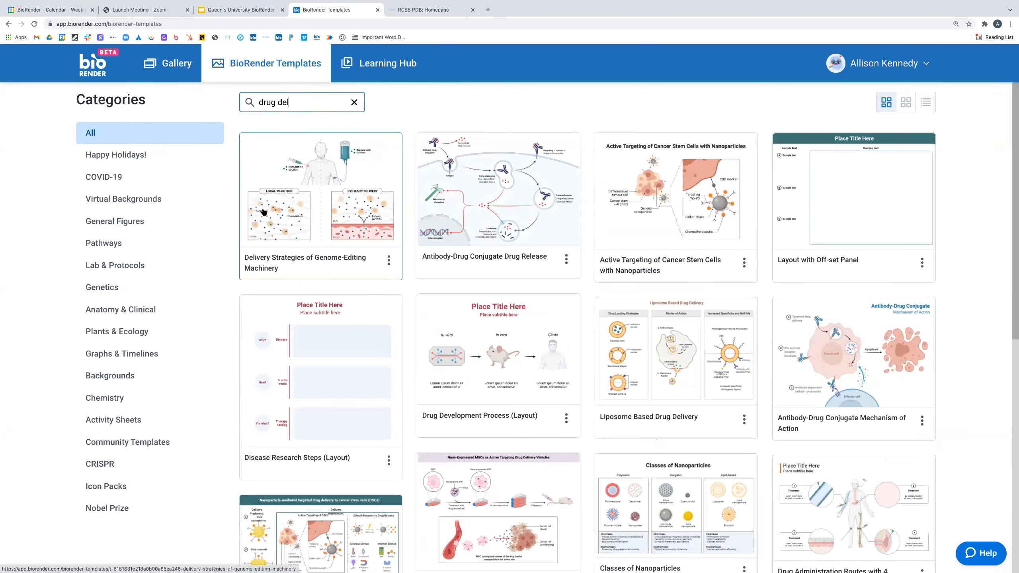
scroll(263, 213, down, 2)
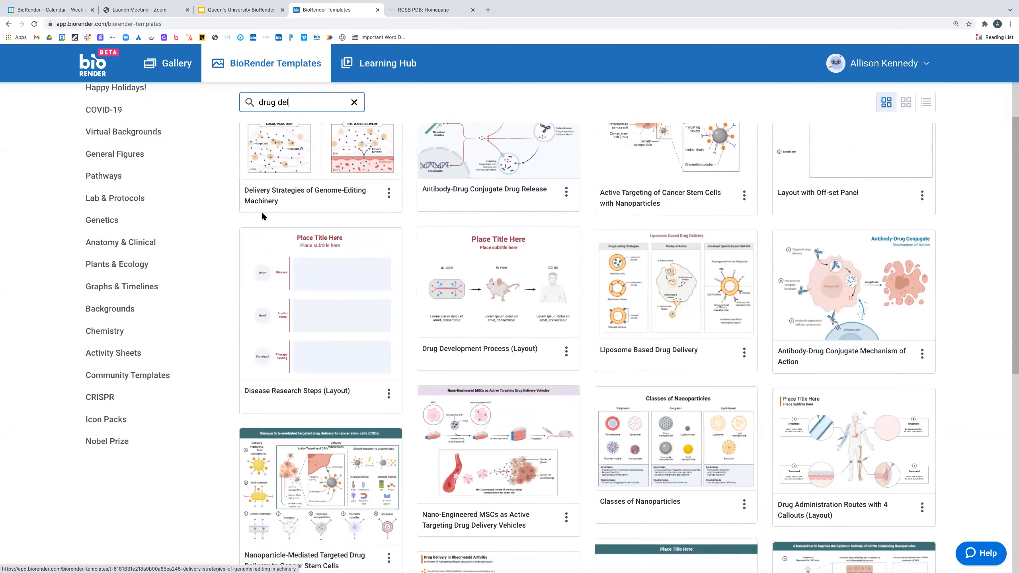
scroll(261, 212, down, 2)
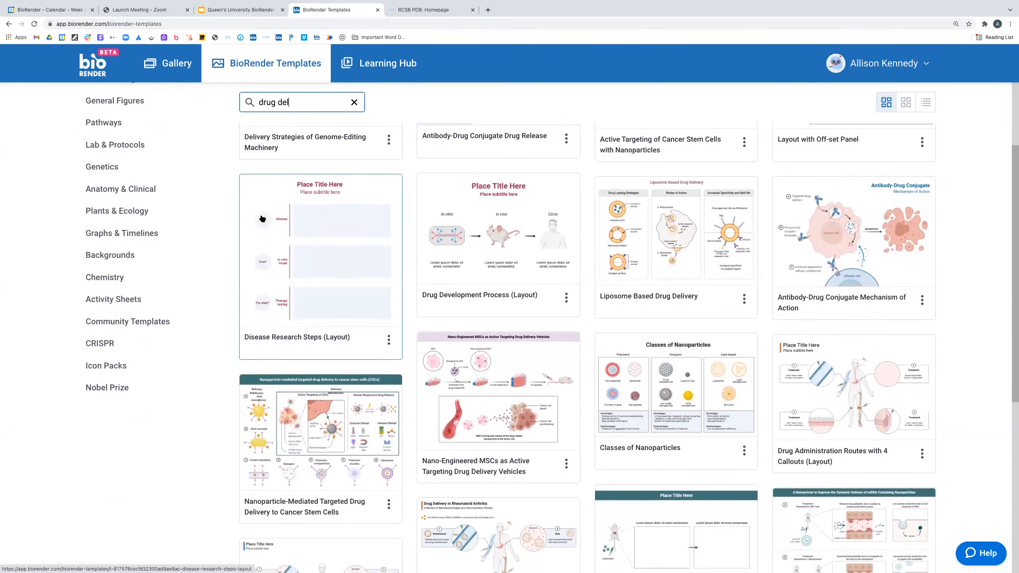
scroll(262, 219, down, 4)
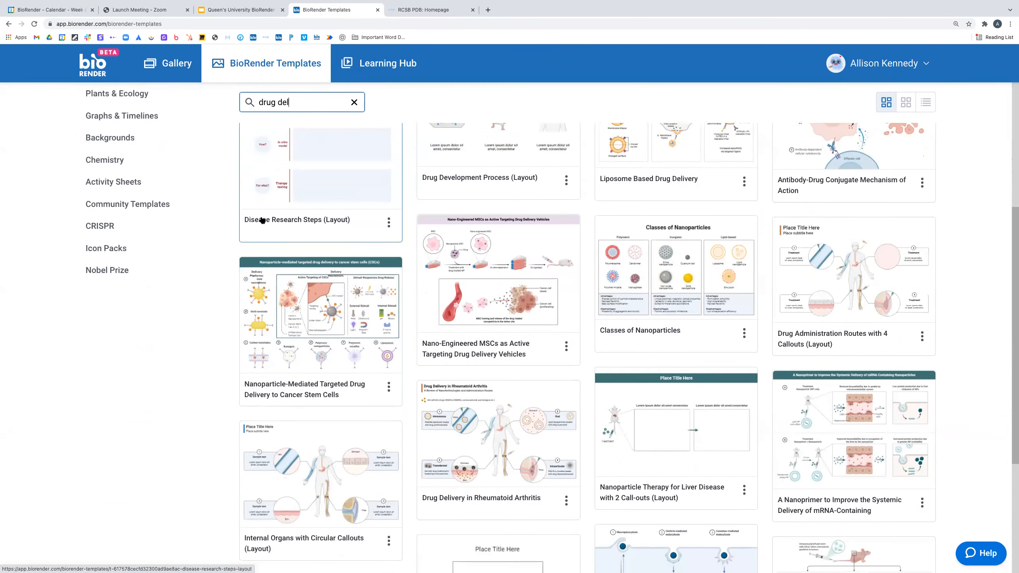
scroll(262, 220, down, 4)
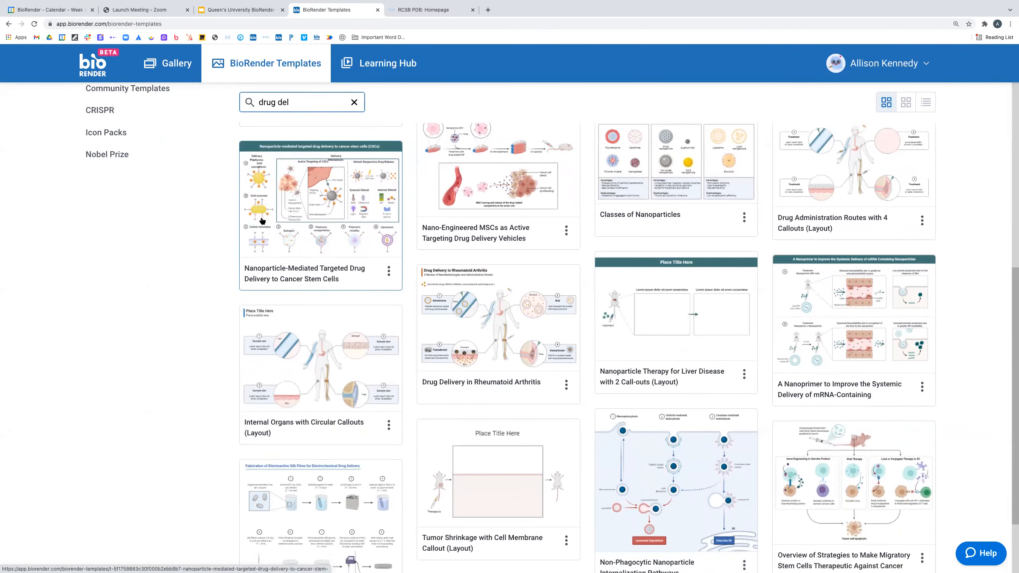
scroll(262, 222, down, 1)
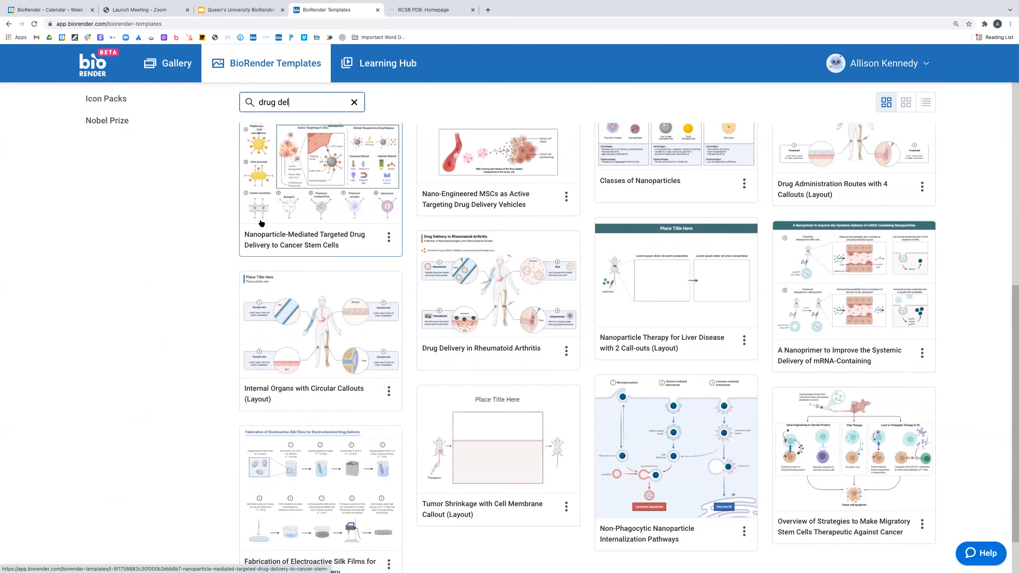
scroll(261, 224, down, 1)
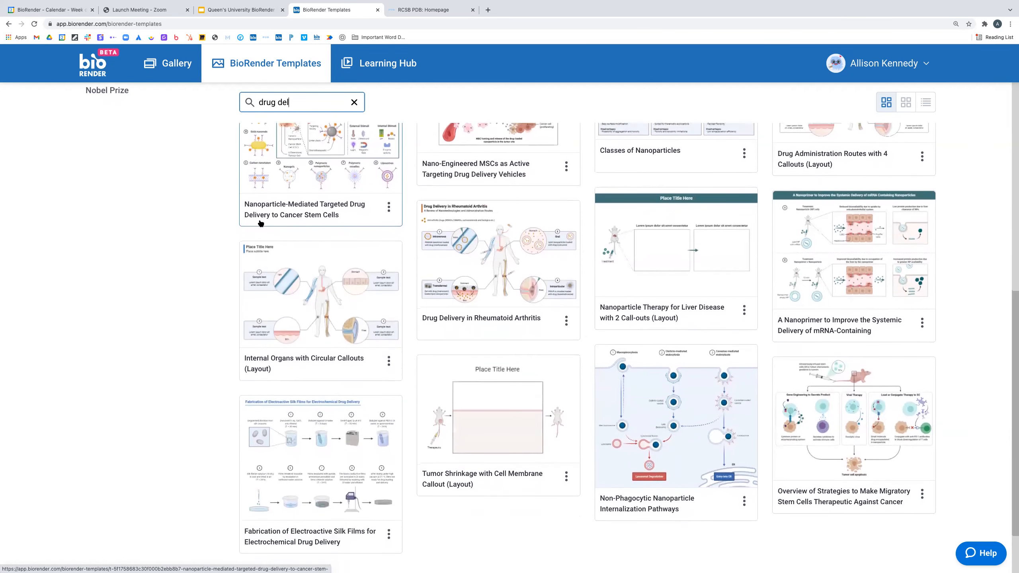
scroll(262, 224, down, 4)
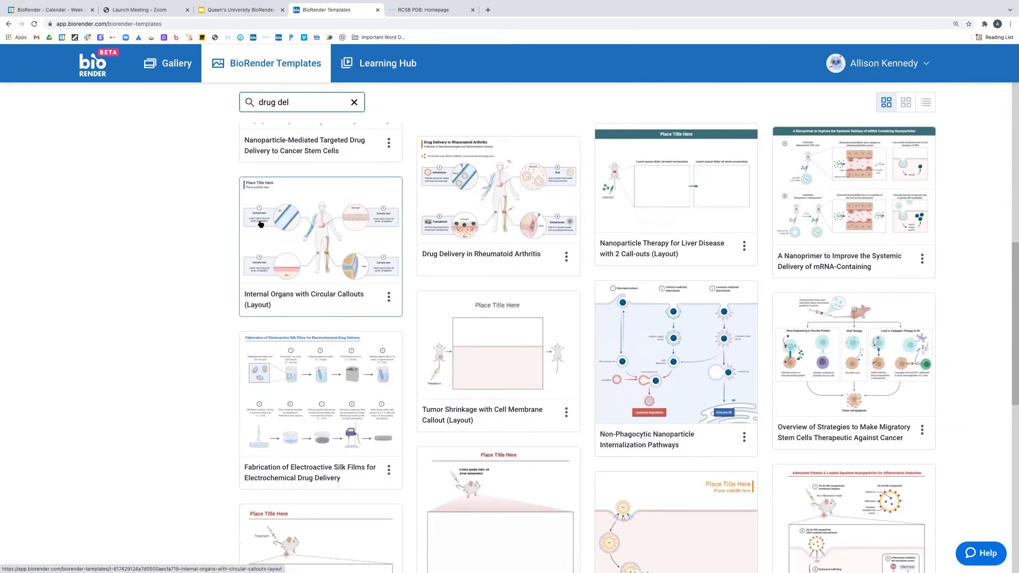
scroll(261, 224, down, 4)
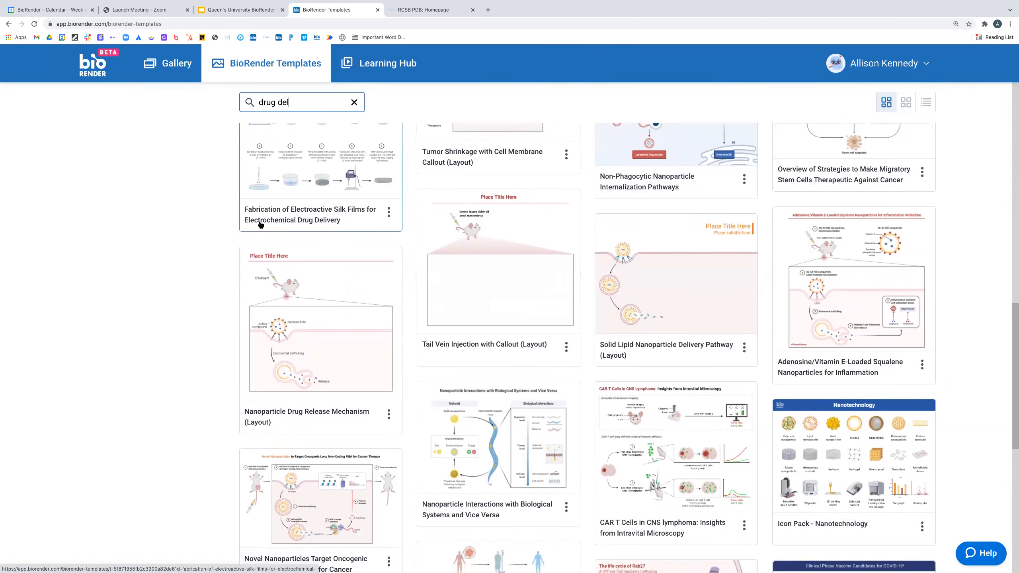
scroll(261, 224, down, 2)
scroll(261, 225, down, 4)
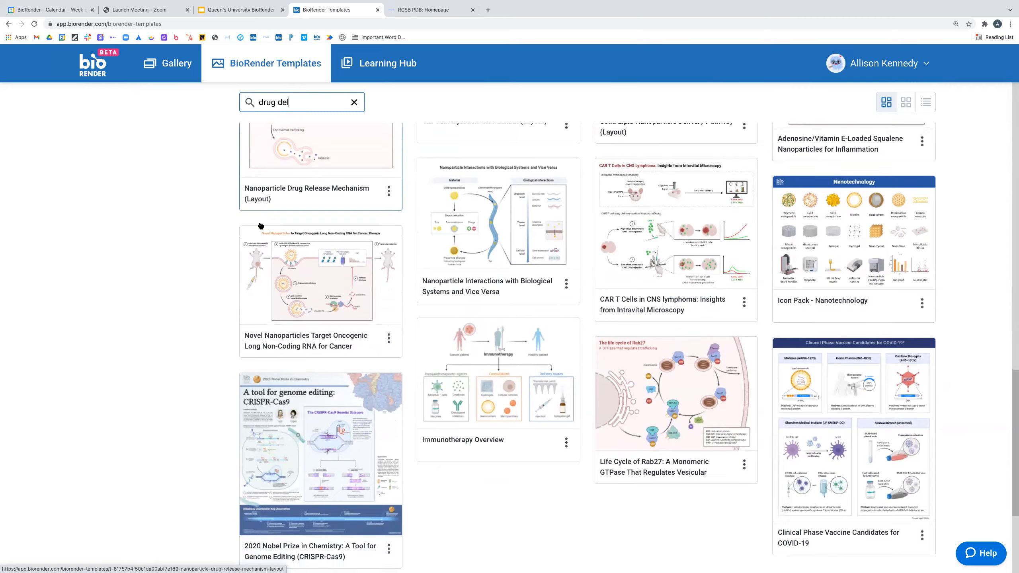
scroll(262, 225, down, 5)
- Scroll back through the 'drug del' results and return to the Gallery's My Files
scroll(261, 226, up, 5)
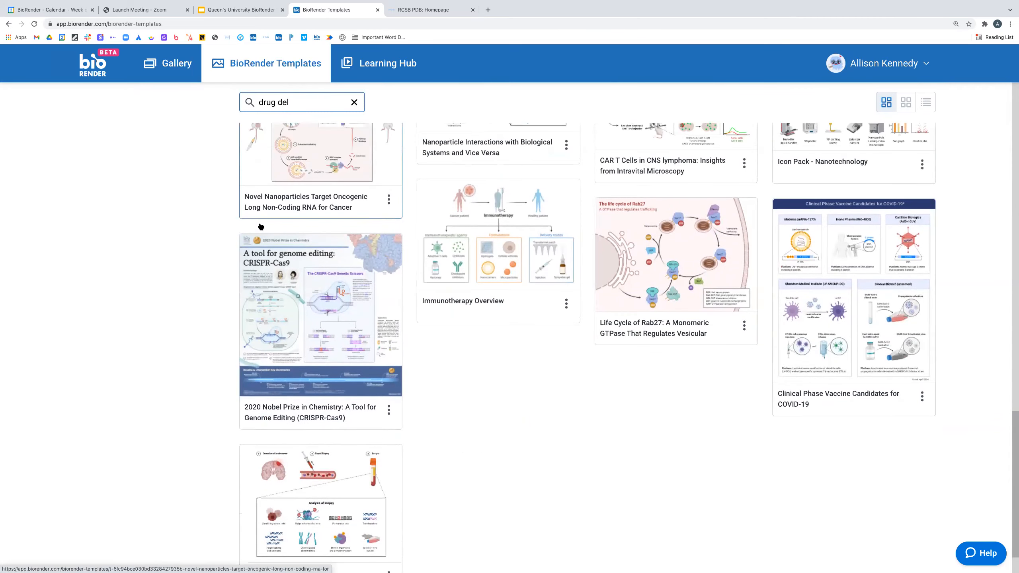
scroll(261, 228, up, 17)
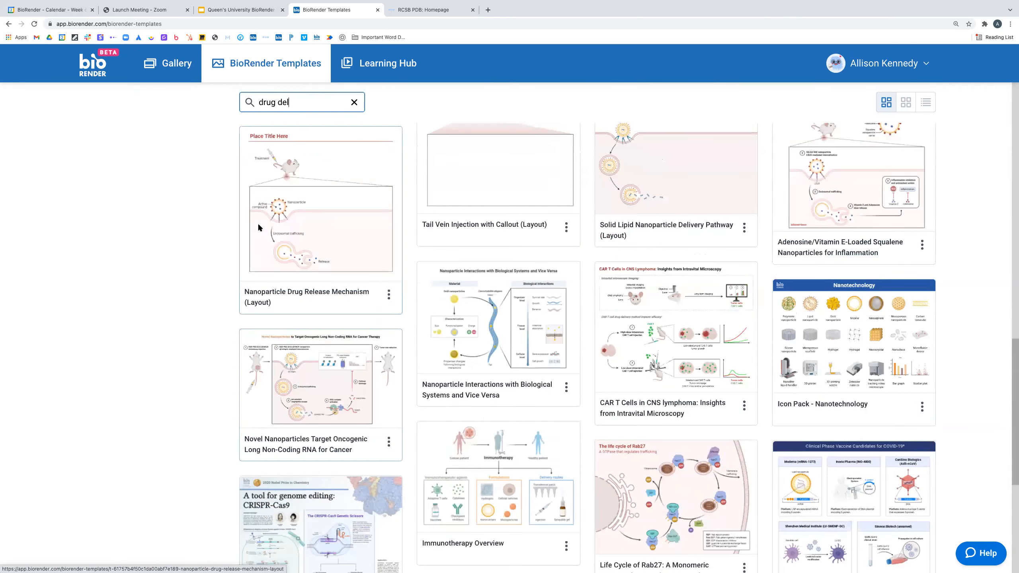
scroll(259, 228, up, 6)
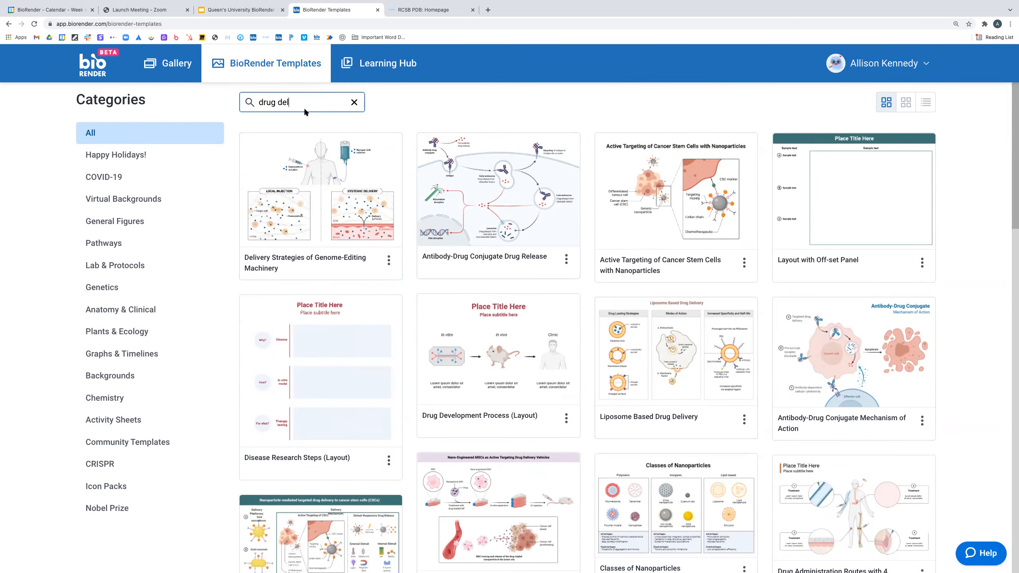
scroll(221, 241, down, 1)
scroll(221, 241, down, 4)
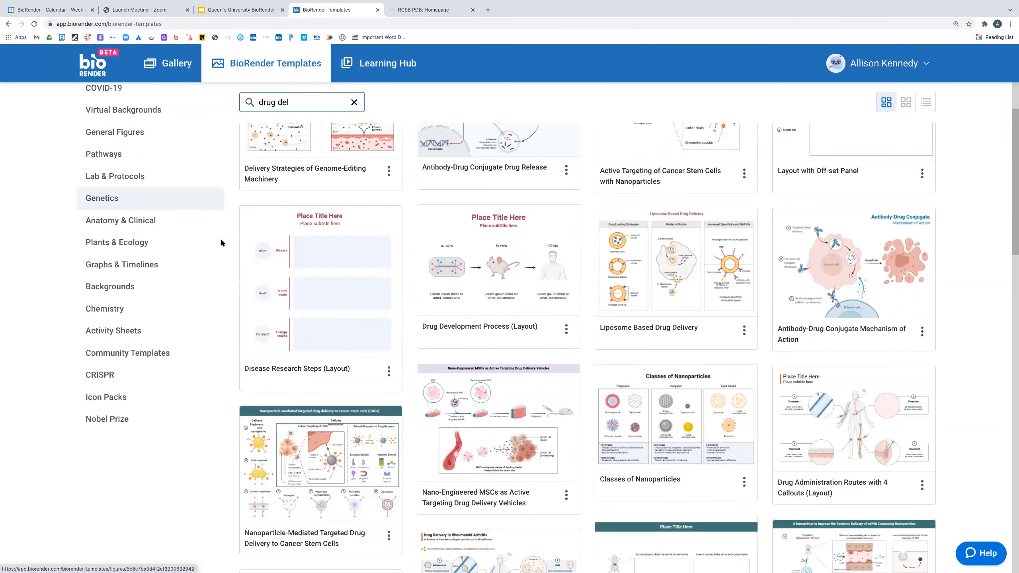
scroll(221, 240, up, 5)
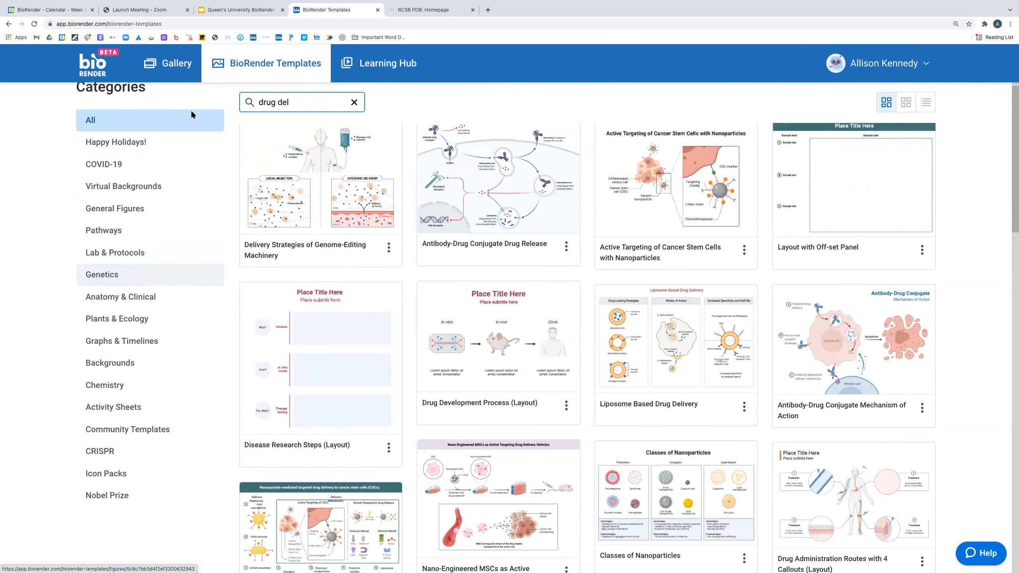
click(167, 66)
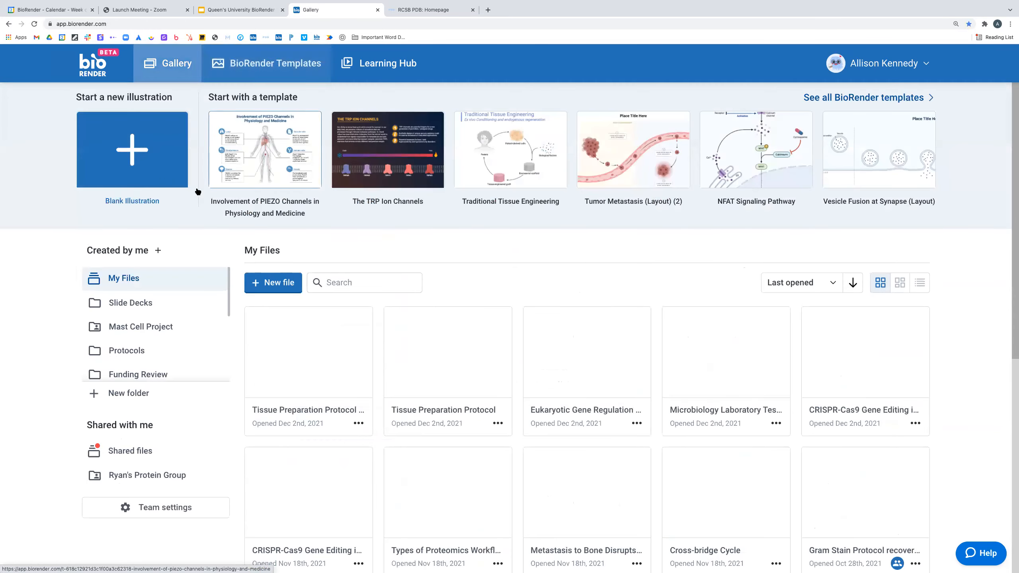
- Create a new blank 10 x 7 in illustration from the Blank Illustration tile
click(129, 166)
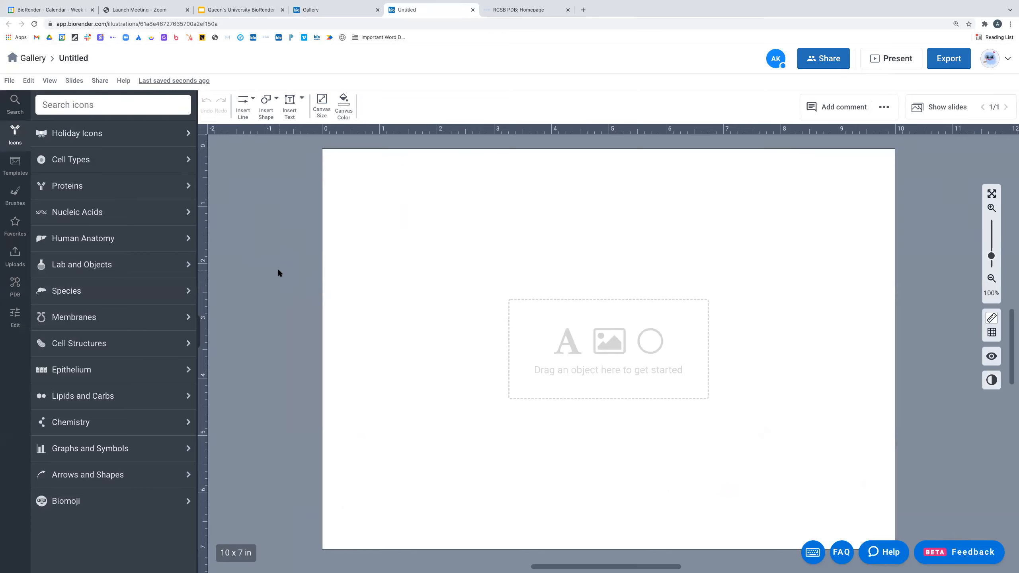
- Reset the canvas zoom to 100% and turn on the layout grid
scroll(279, 272, down, 3)
scroll(279, 272, up, 3)
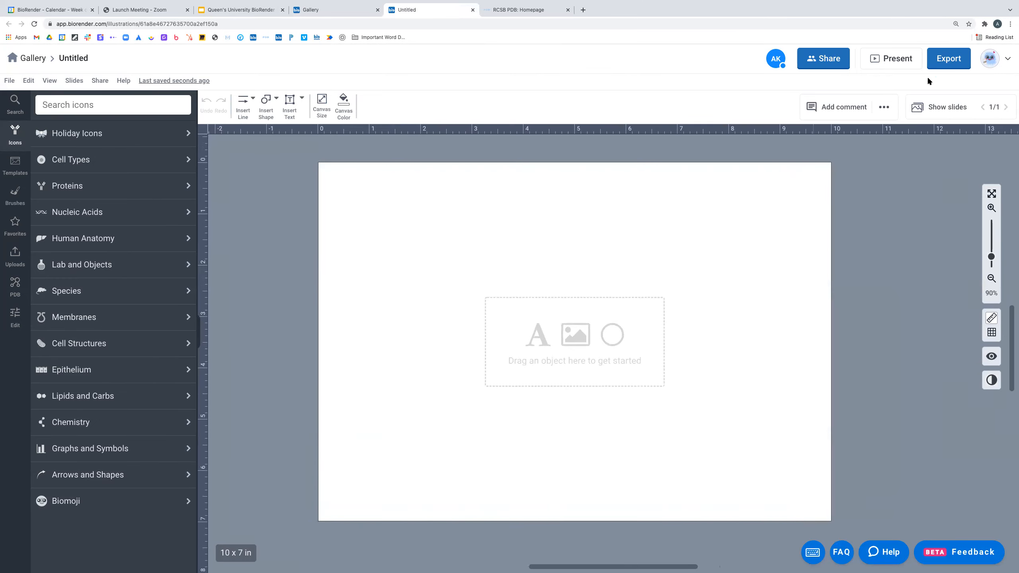
mouse_move(991, 257)
mouse_down()
mouse_move(992, 232)
mouse_move(991, 254)
mouse_up()
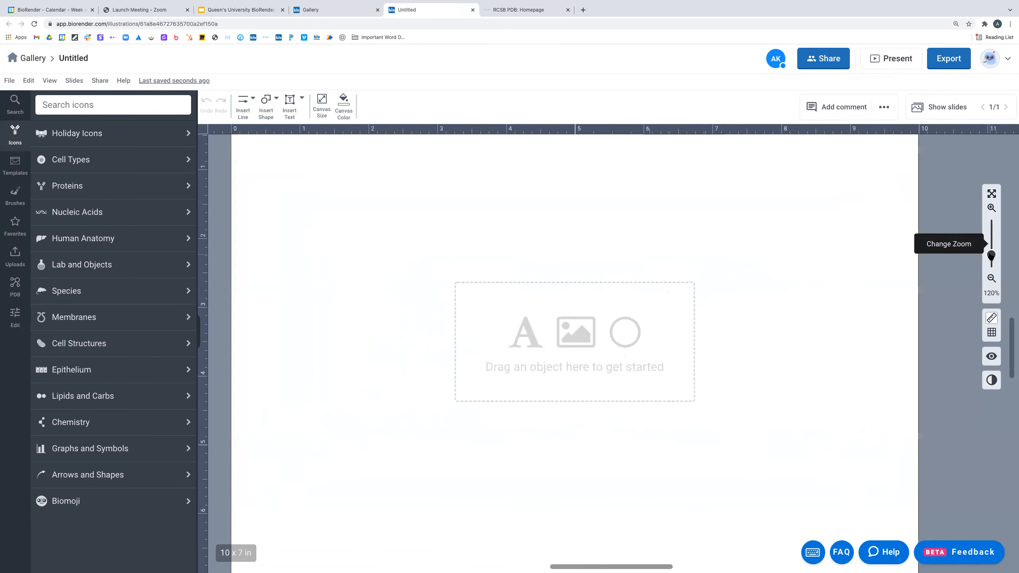
click(991, 193)
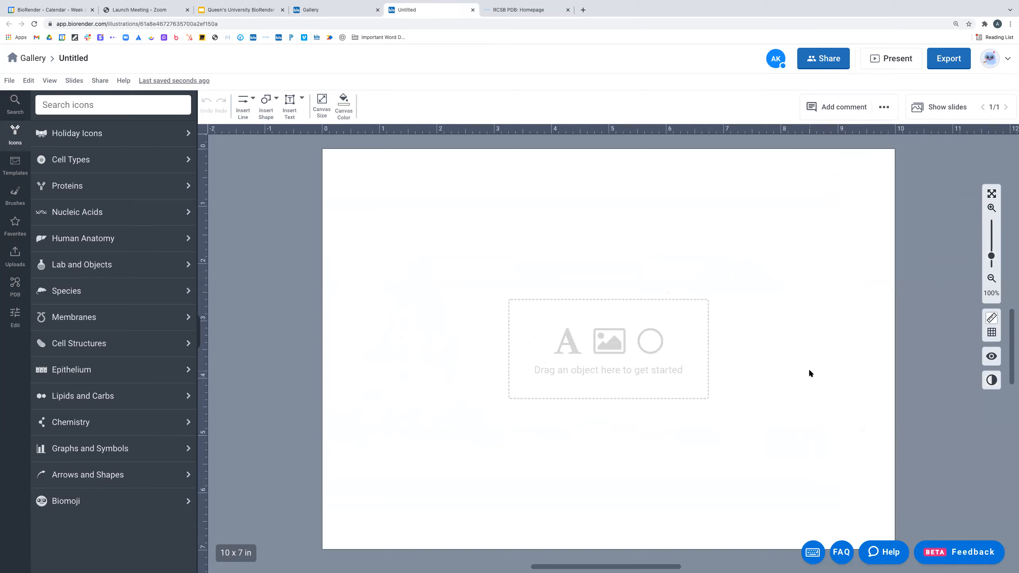
scroll(724, 315, down, 2)
scroll(724, 315, up, 4)
scroll(724, 315, down, 2)
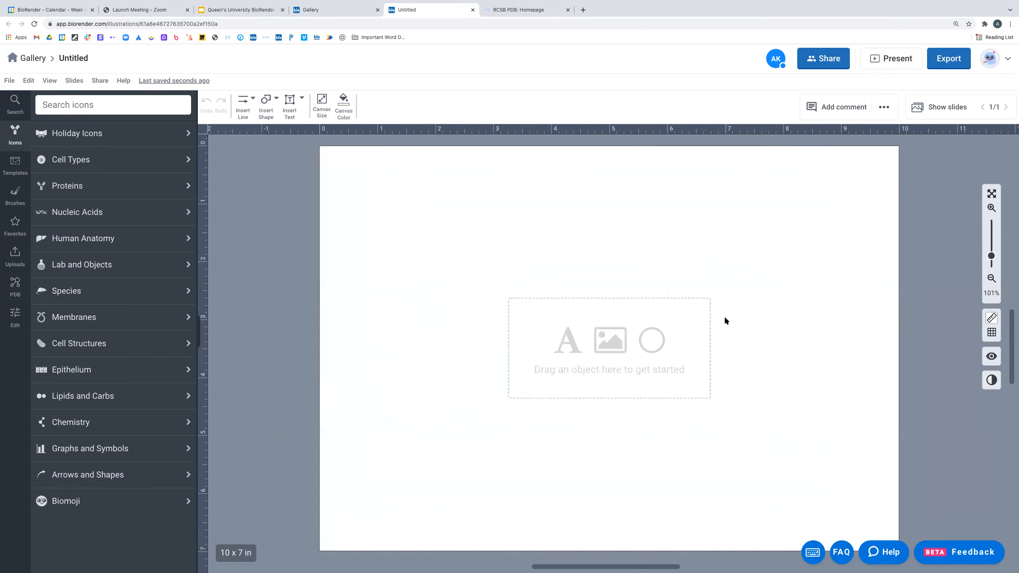
scroll(724, 315, down, 3)
scroll(724, 316, up, 3)
scroll(724, 318, up, 2)
scroll(725, 318, down, 1)
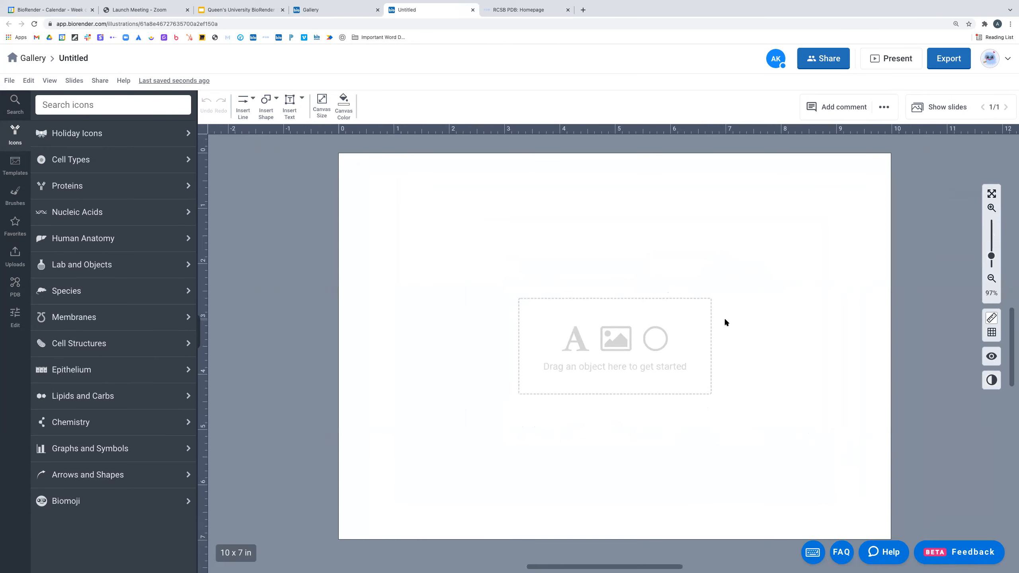
click(997, 332)
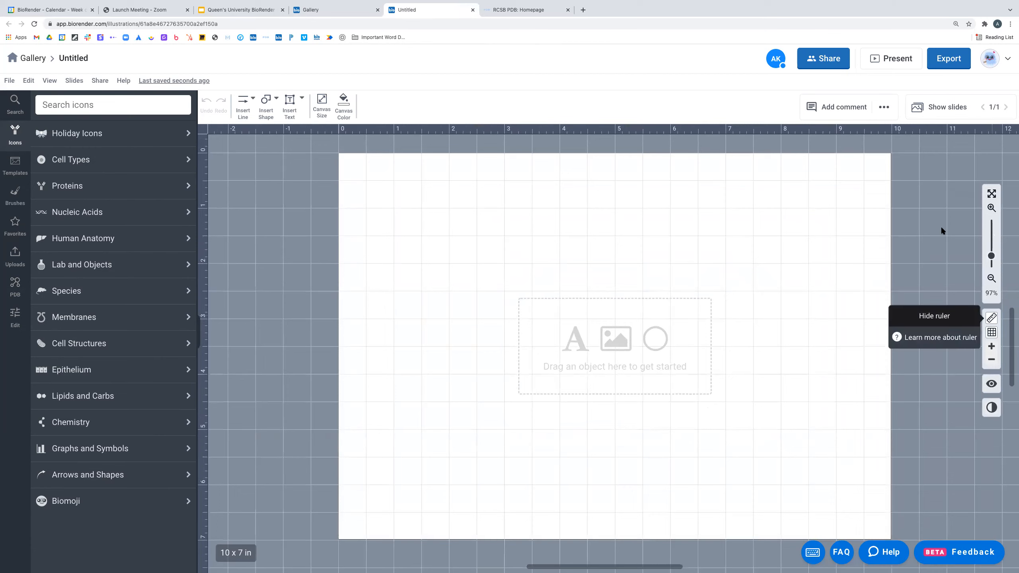
- Place a vertical guide at 0.91 in, then delete the guides again
click(844, 129)
click(389, 129)
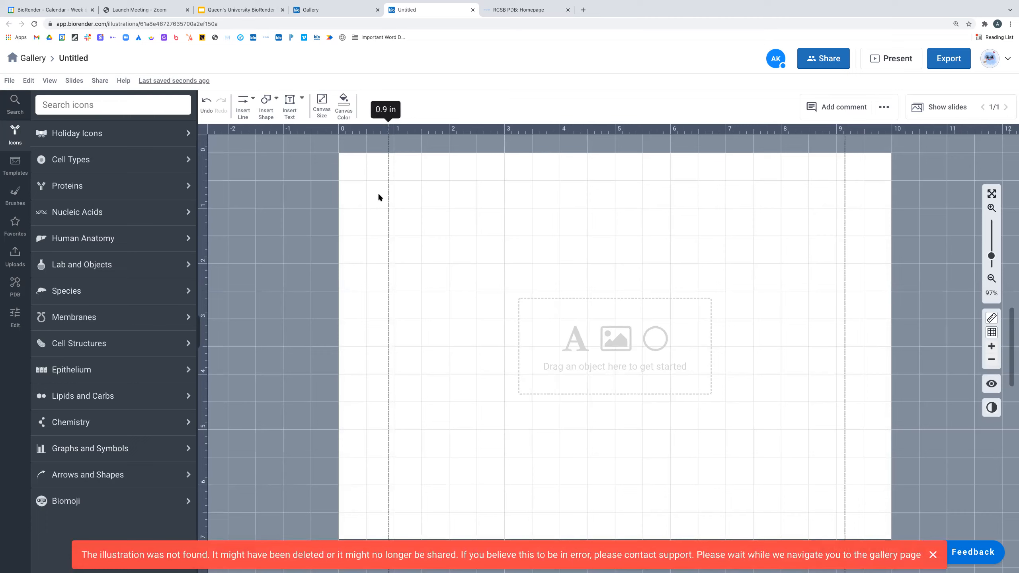
right_click(845, 133)
click(862, 166)
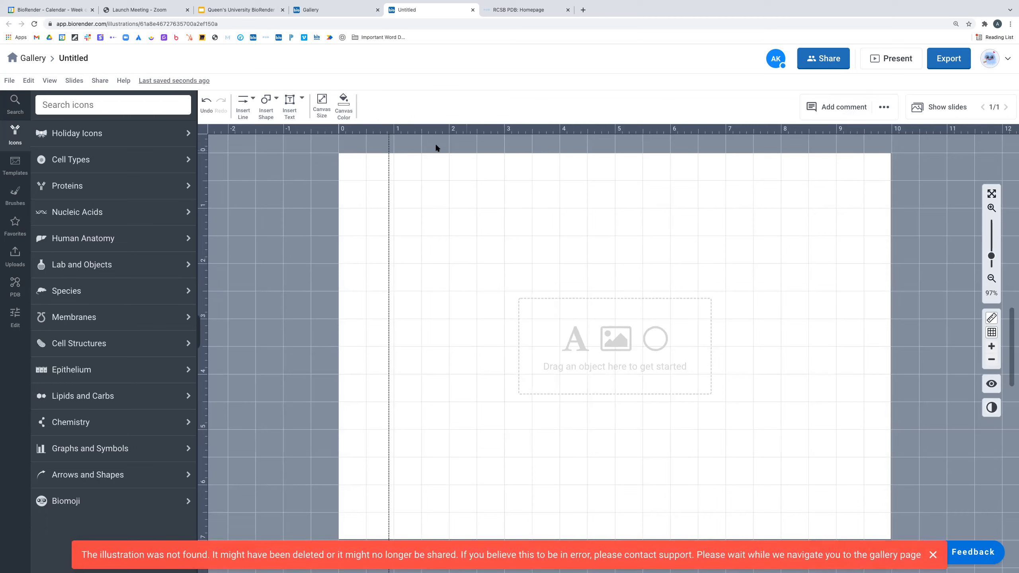
right_click(388, 145)
click(473, 172)
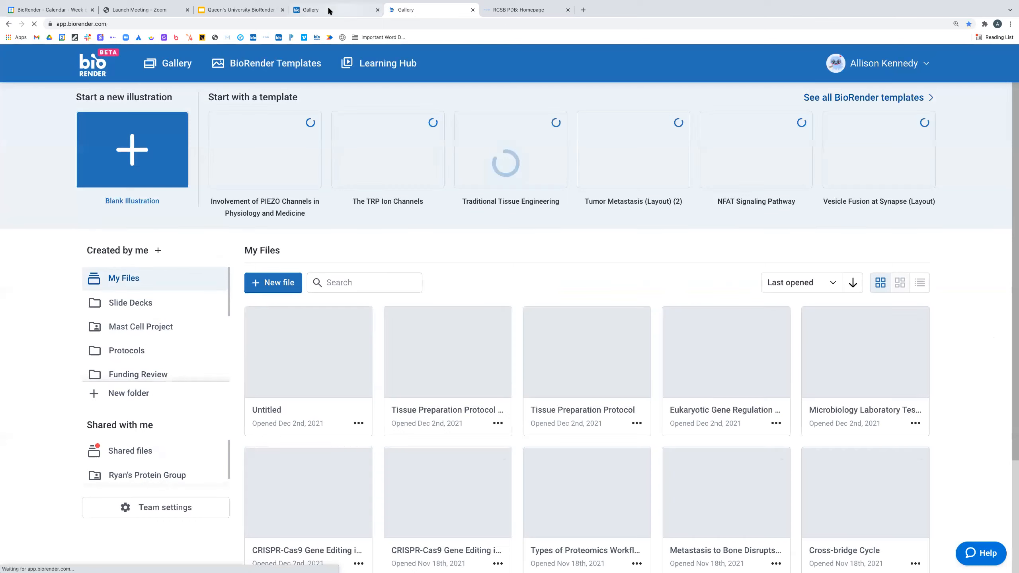
- Delete the remaining right and left vertical guidelines and zoom out slightly
click(328, 11)
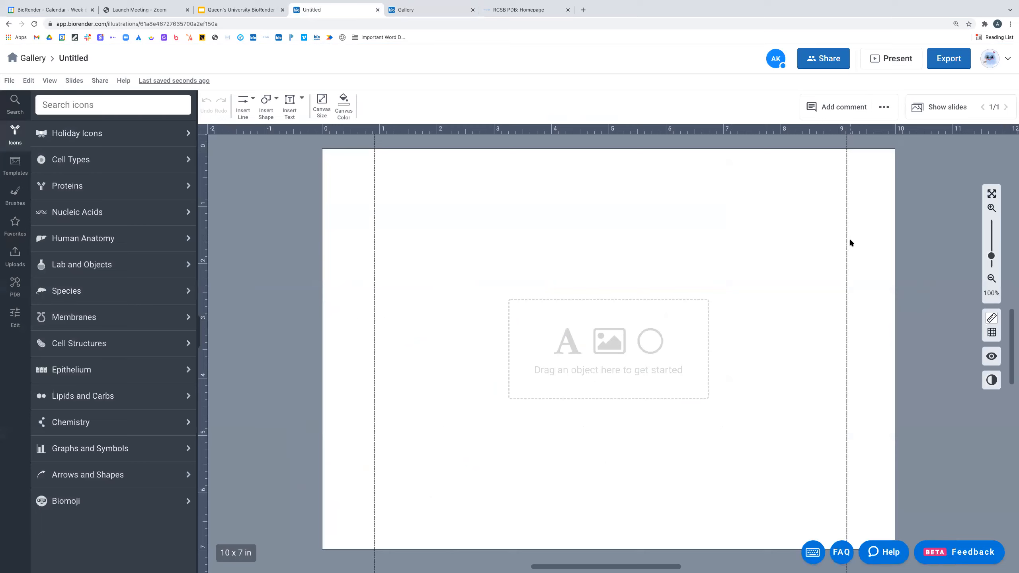
right_click(848, 241)
click(865, 270)
right_click(378, 220)
click(389, 244)
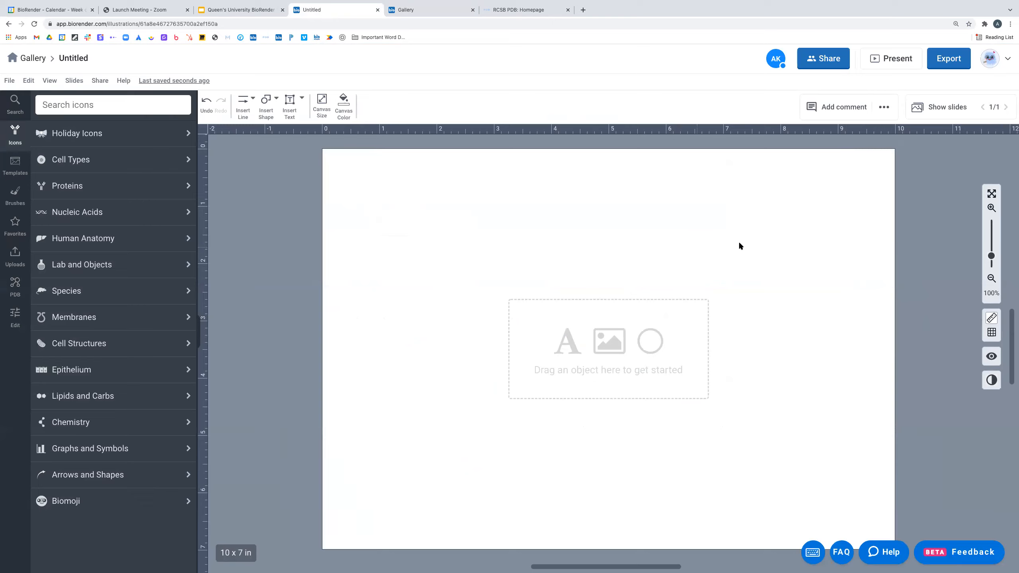
scroll(938, 321, down, 2)
scroll(938, 320, down, 1)
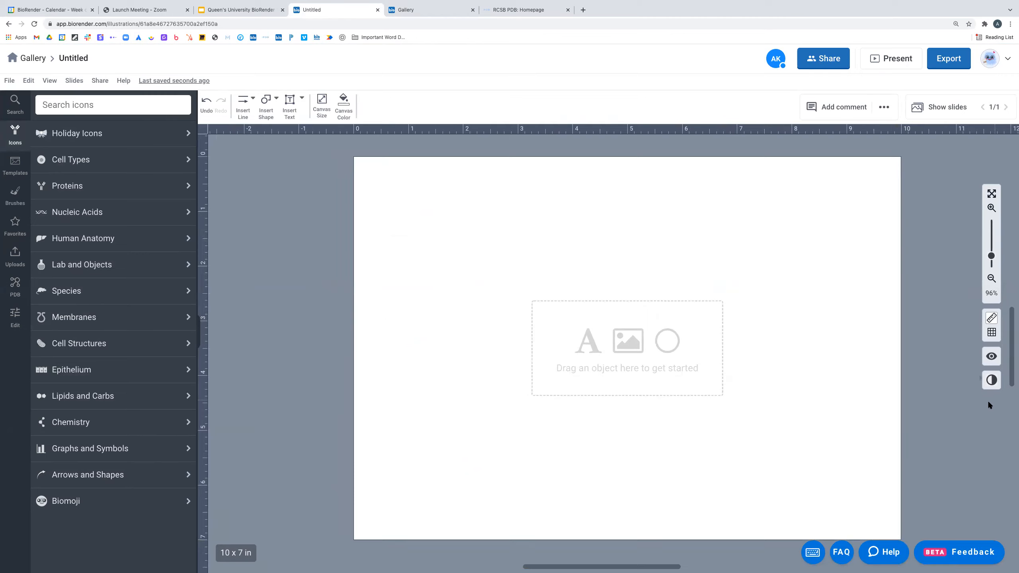
click(993, 358)
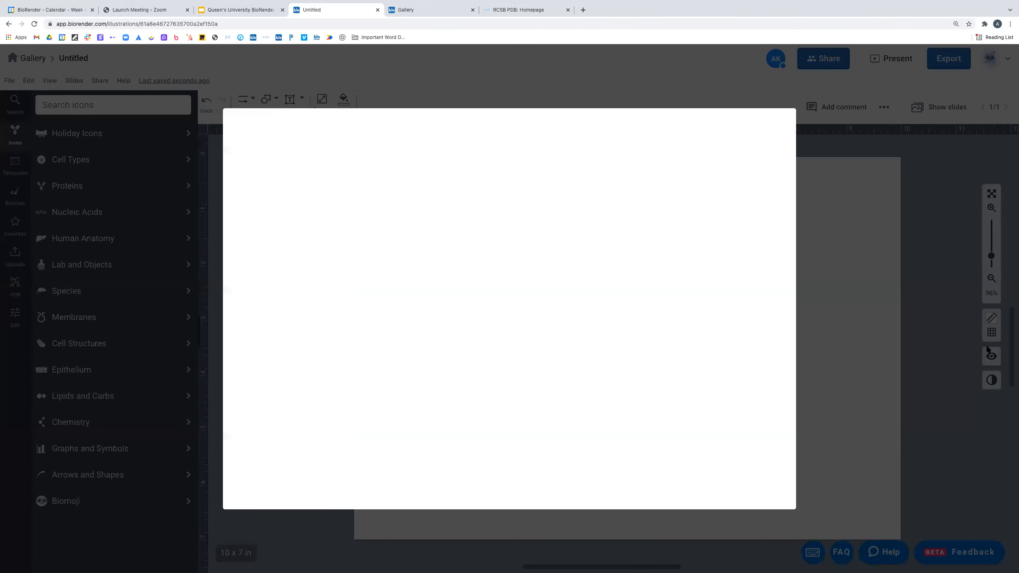
click(941, 332)
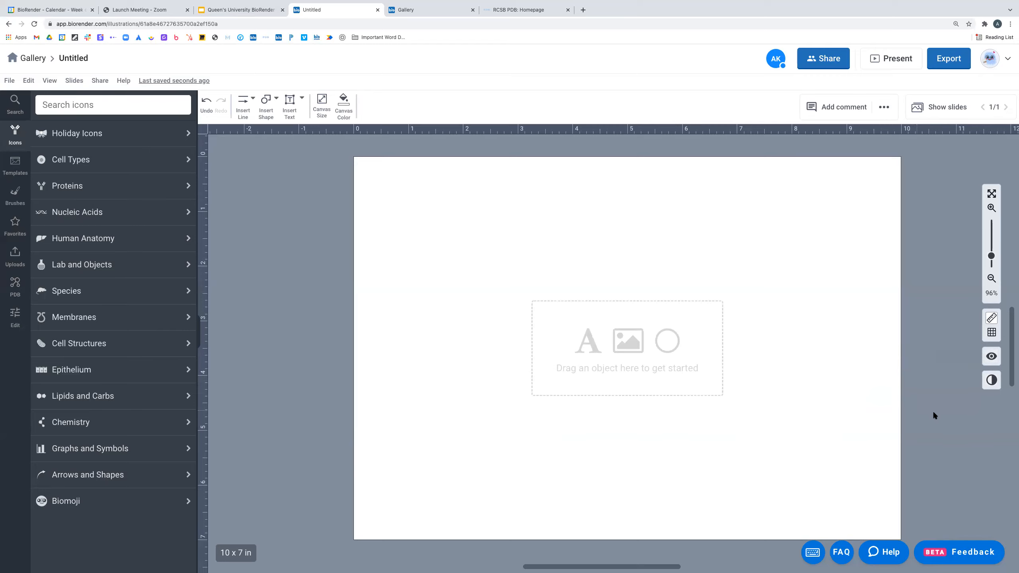
scroll(935, 415, down, 1)
scroll(936, 416, up, 2)
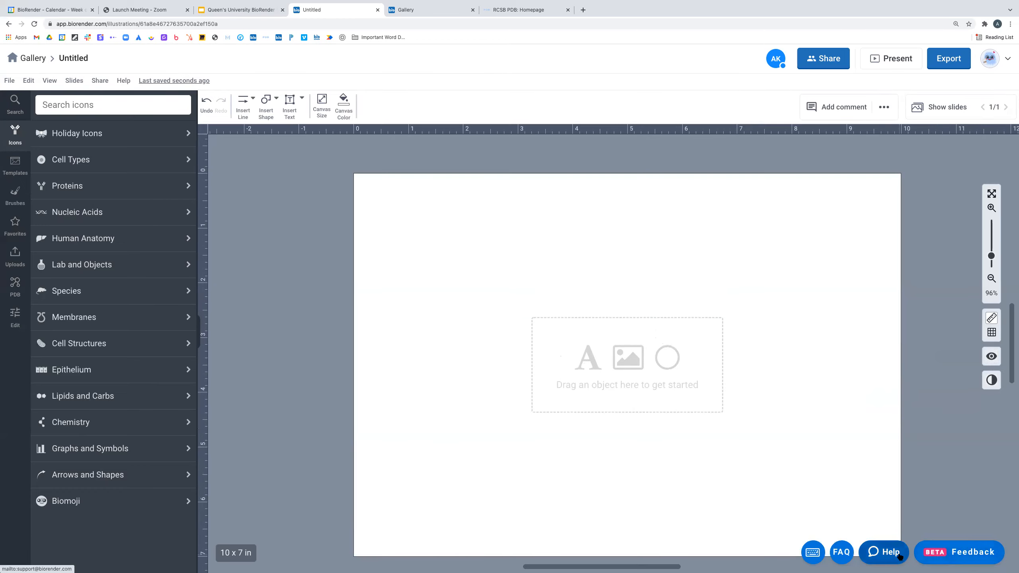
click(900, 556)
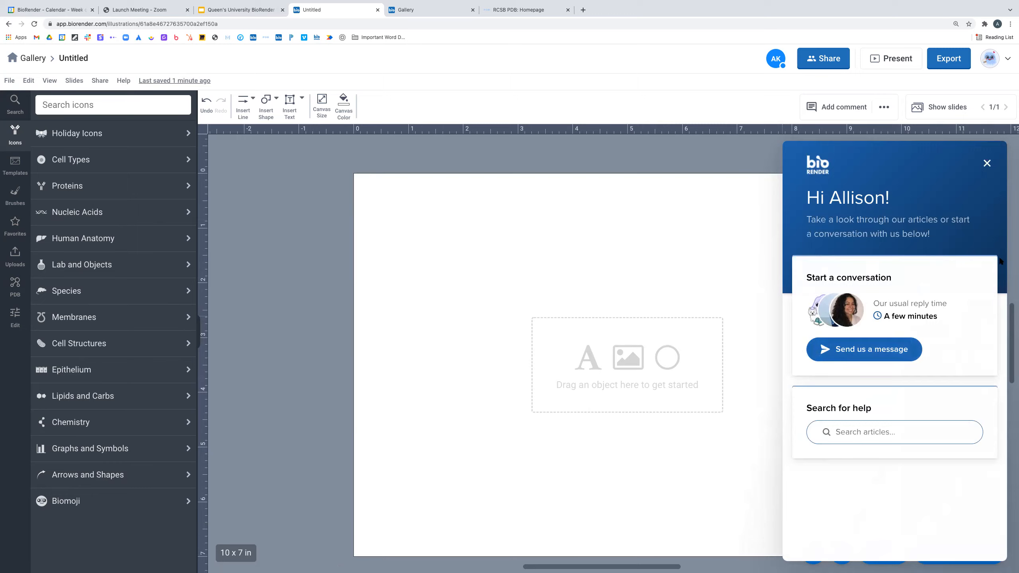
click(987, 164)
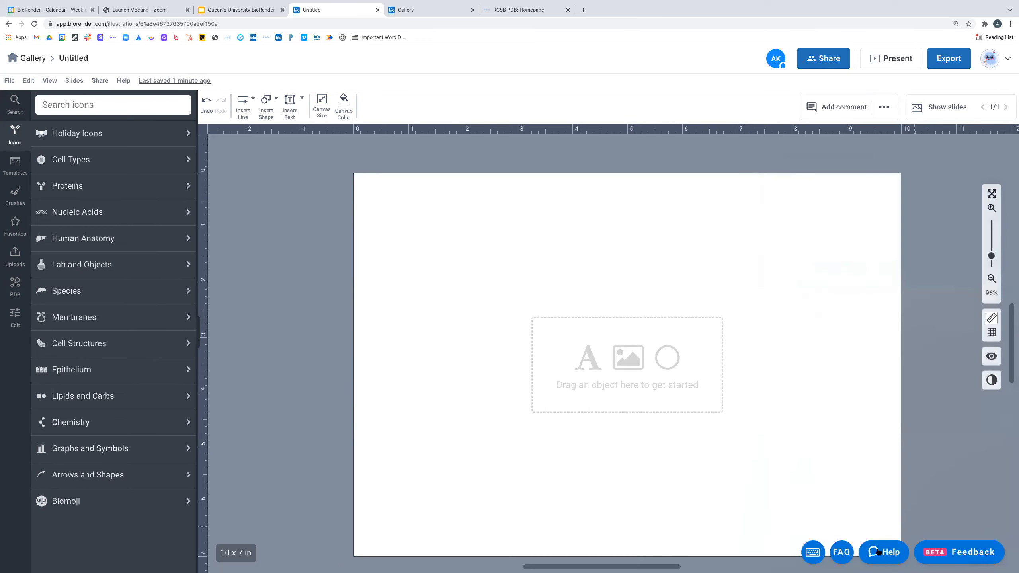
click(811, 550)
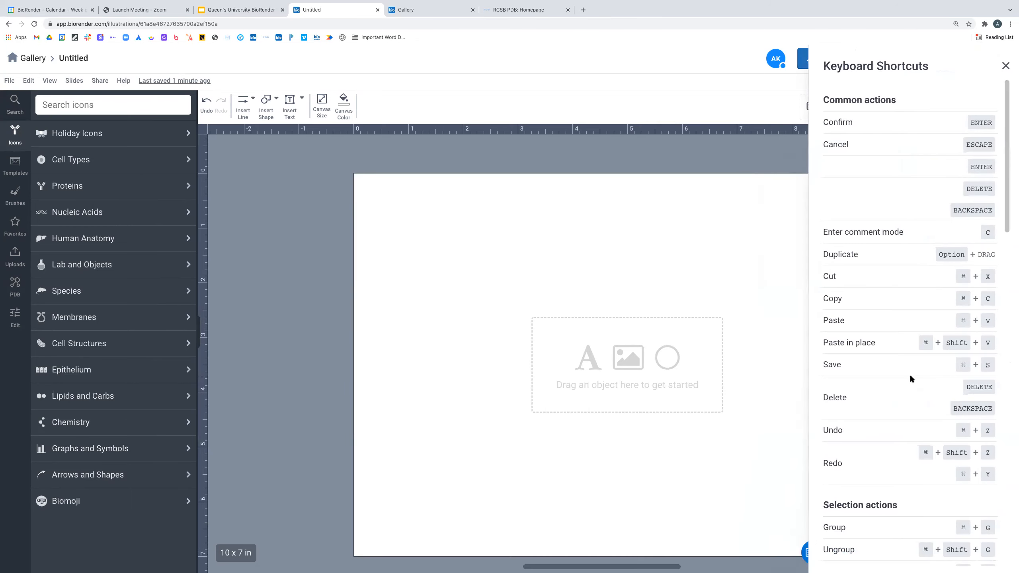
scroll(909, 374, down, 5)
scroll(909, 384, down, 15)
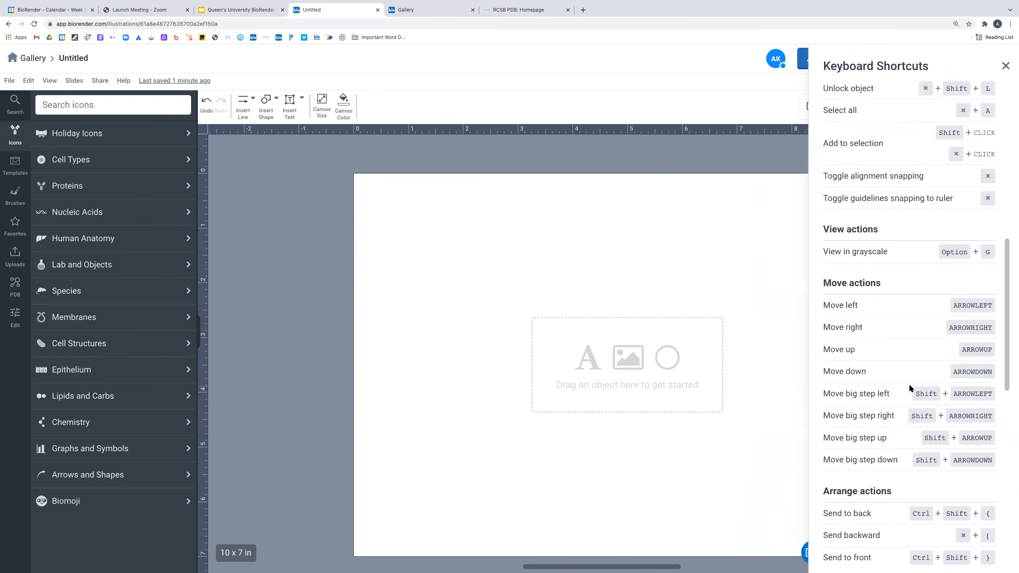
scroll(909, 384, down, 5)
scroll(909, 383, up, 15)
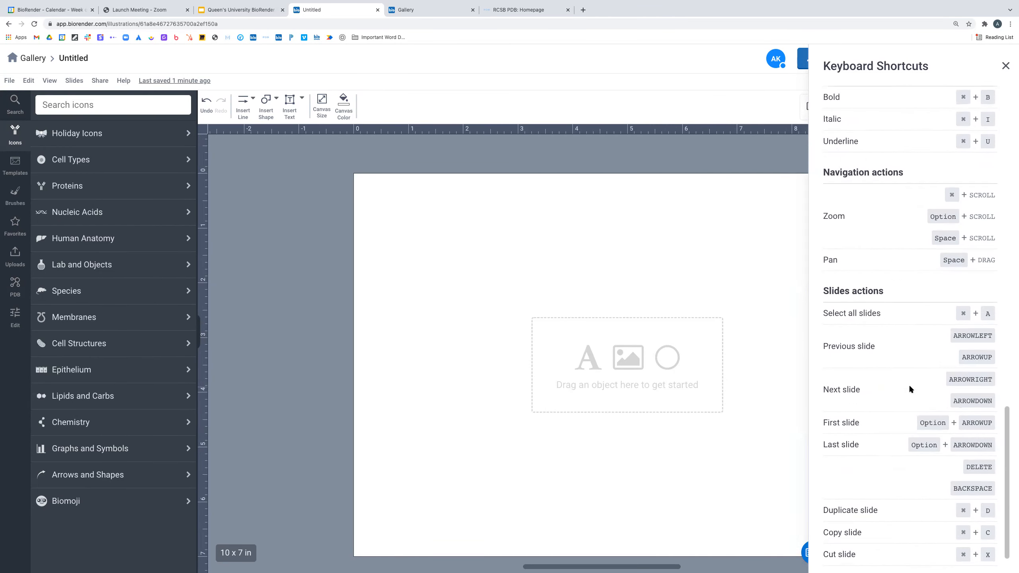
click(1004, 66)
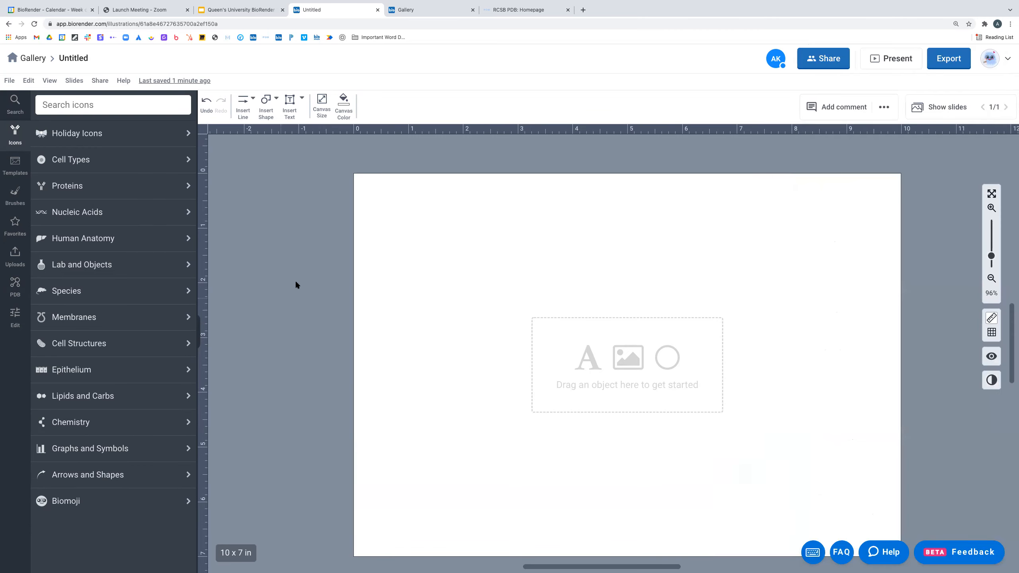
- Retitle the illustration 'First Figure' and browse the Human Anatomy icon categories
click(126, 105)
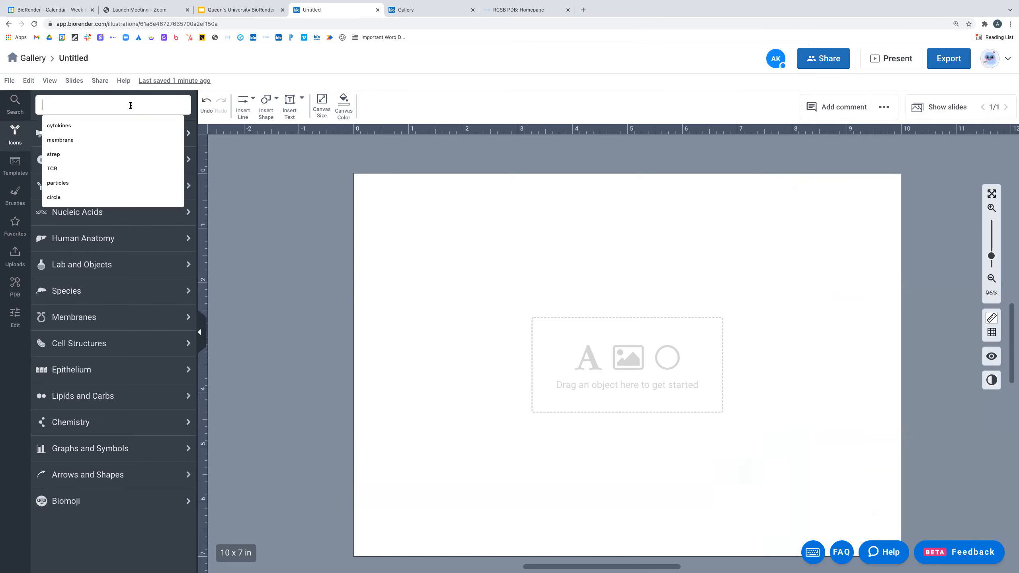
click(89, 58)
double_click(92, 58)
text(First)
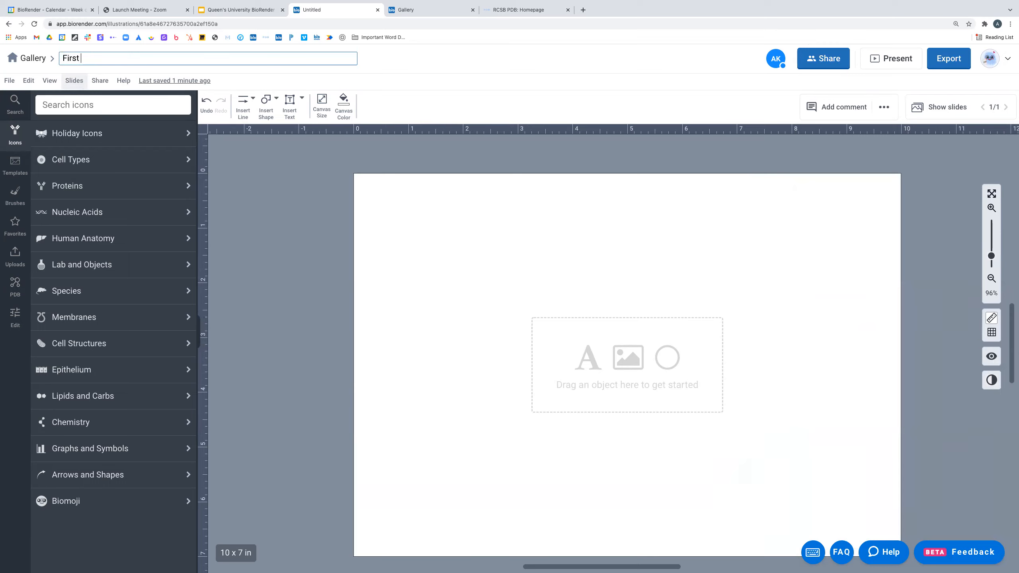
text(Figure)
key(Return)
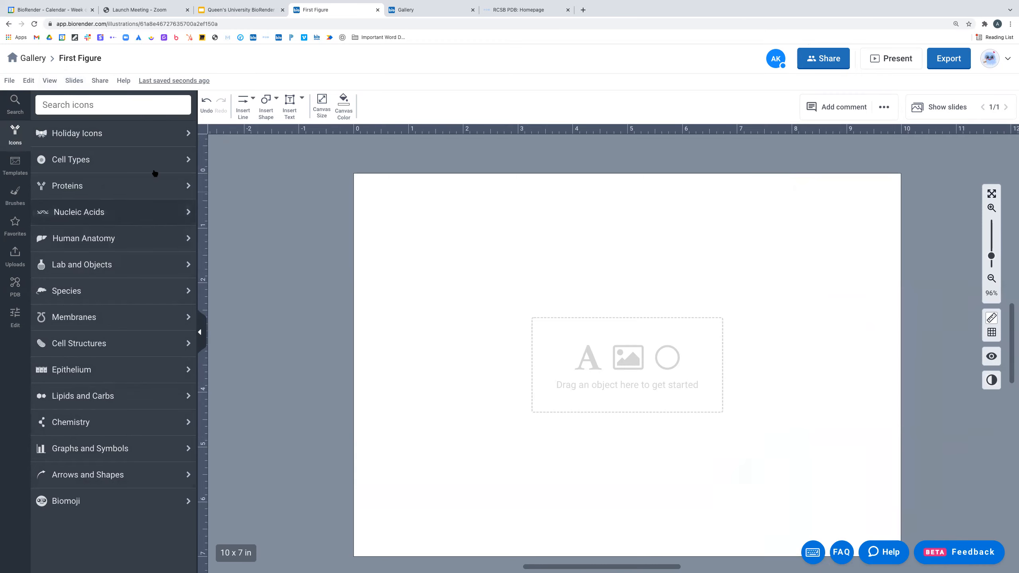
click(147, 238)
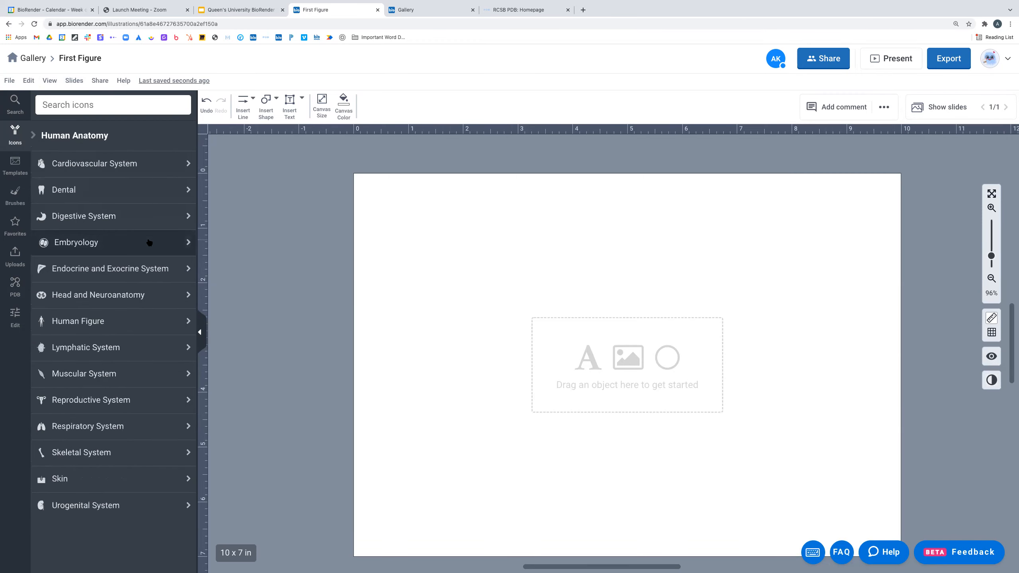
click(138, 163)
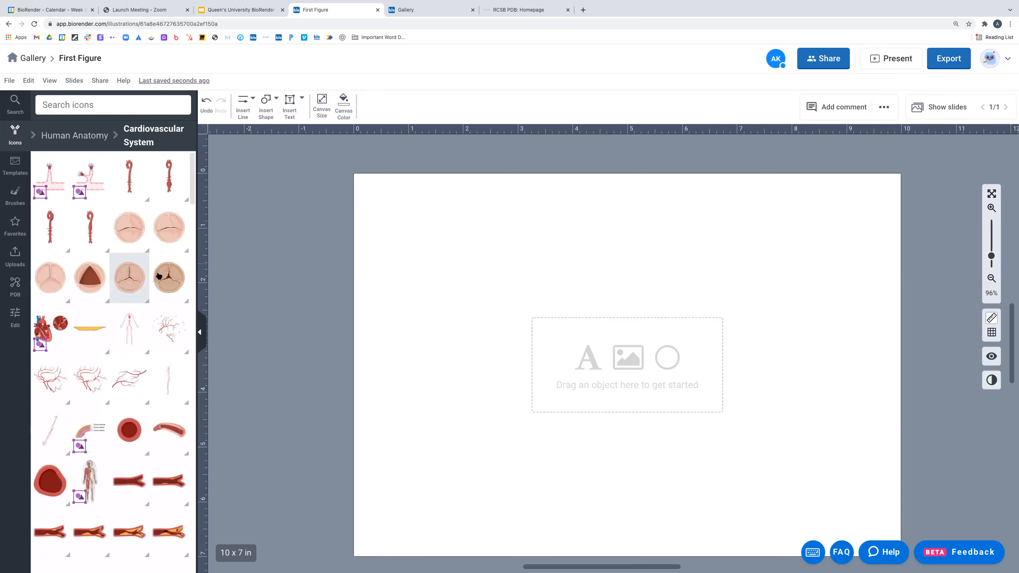
scroll(176, 308, down, 1)
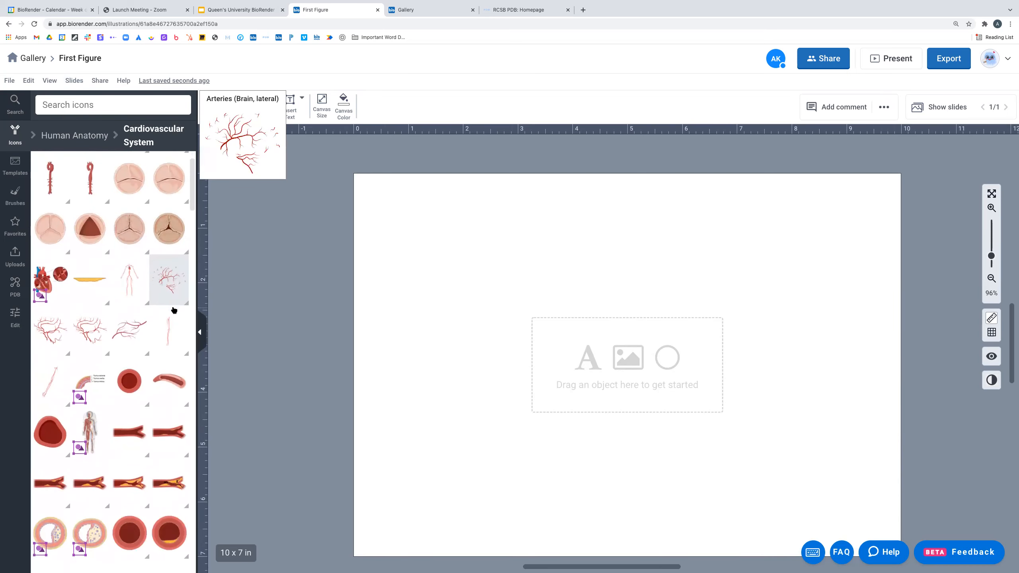
scroll(176, 308, down, 4)
scroll(171, 313, down, 6)
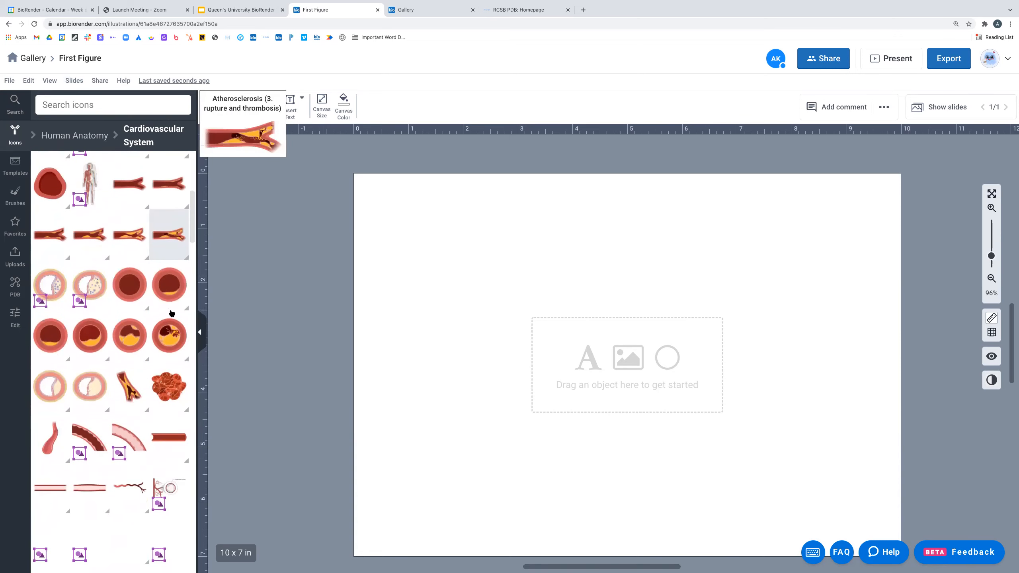
scroll(171, 314, down, 5)
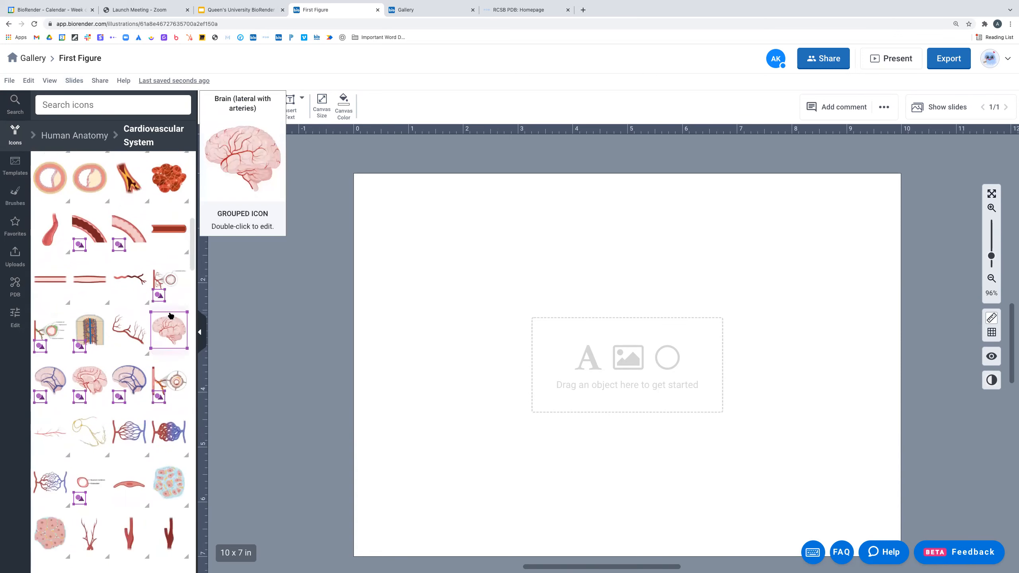
scroll(170, 317, down, 5)
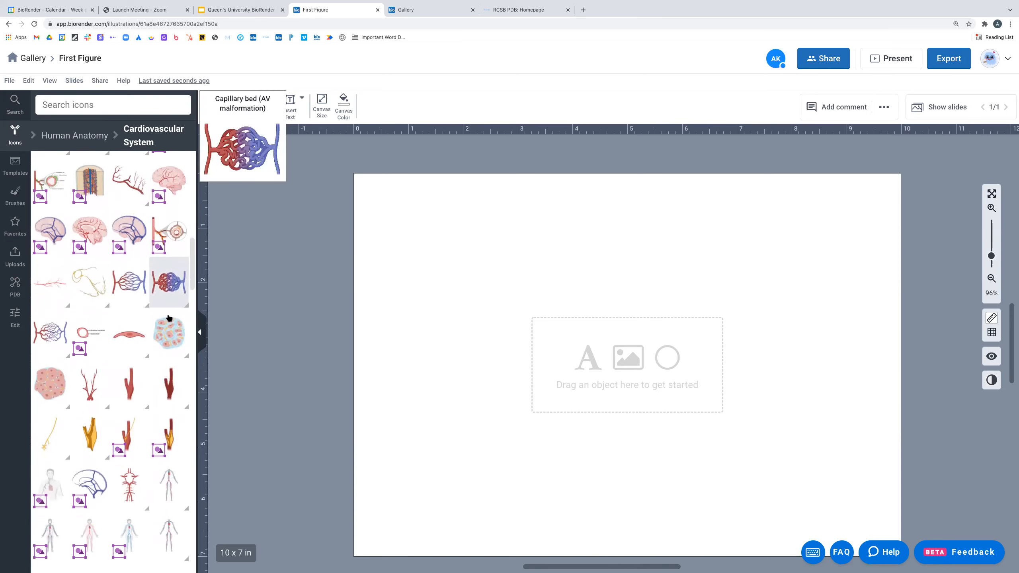
scroll(149, 347, down, 1)
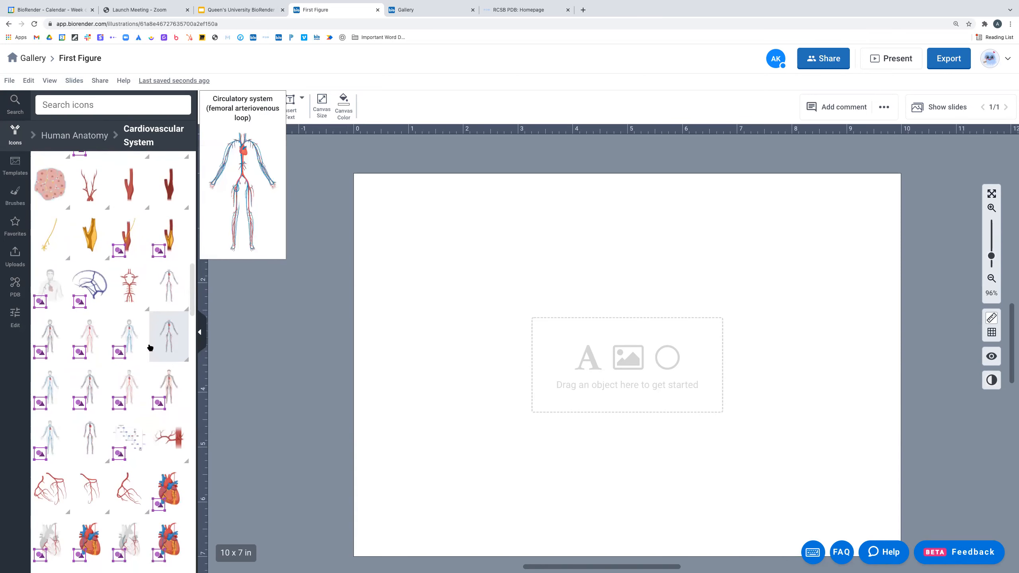
scroll(148, 347, down, 4)
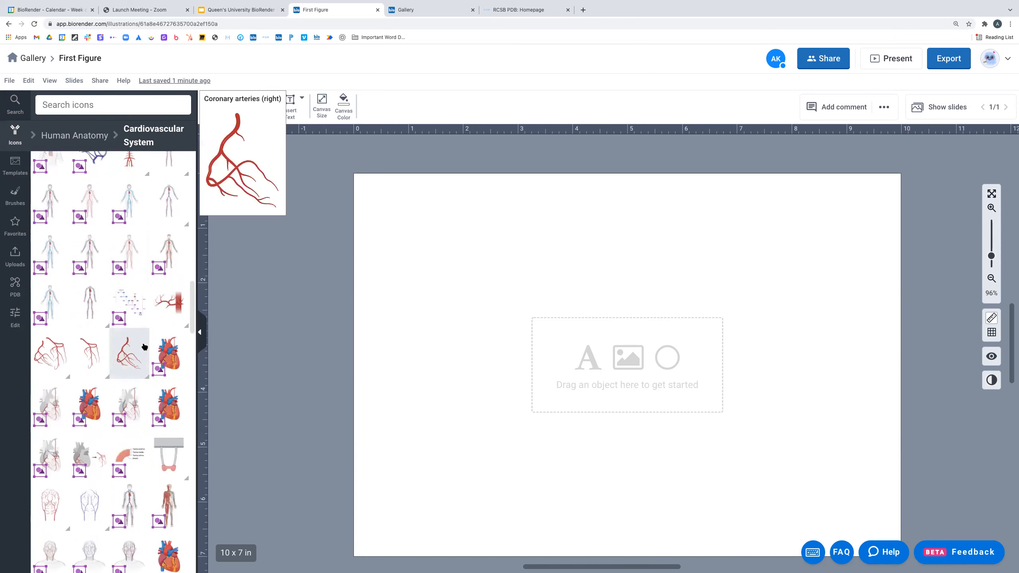
scroll(145, 347, down, 3)
scroll(147, 347, down, 3)
scroll(147, 347, down, 3)
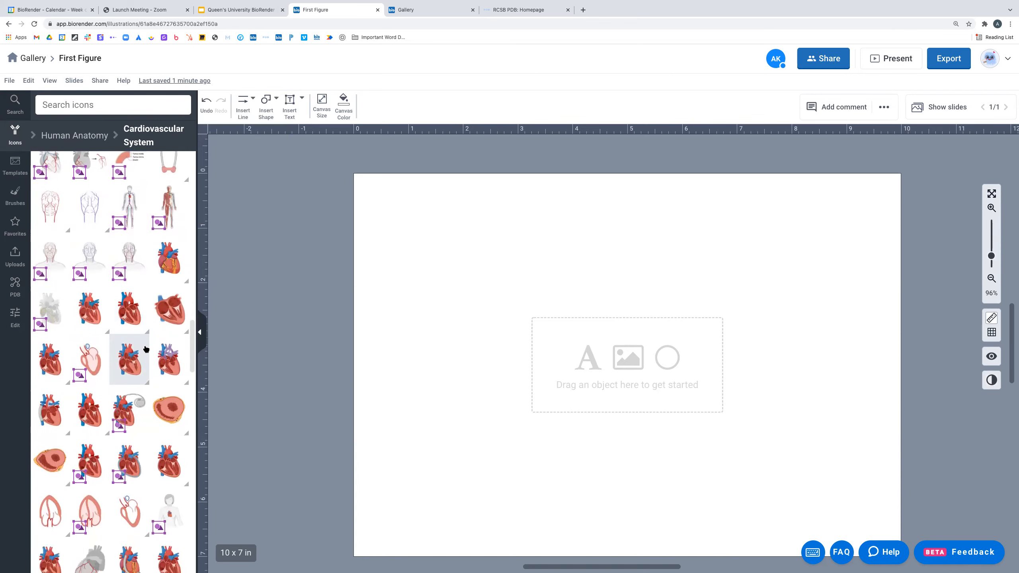
scroll(146, 348, down, 2)
scroll(146, 348, down, 1)
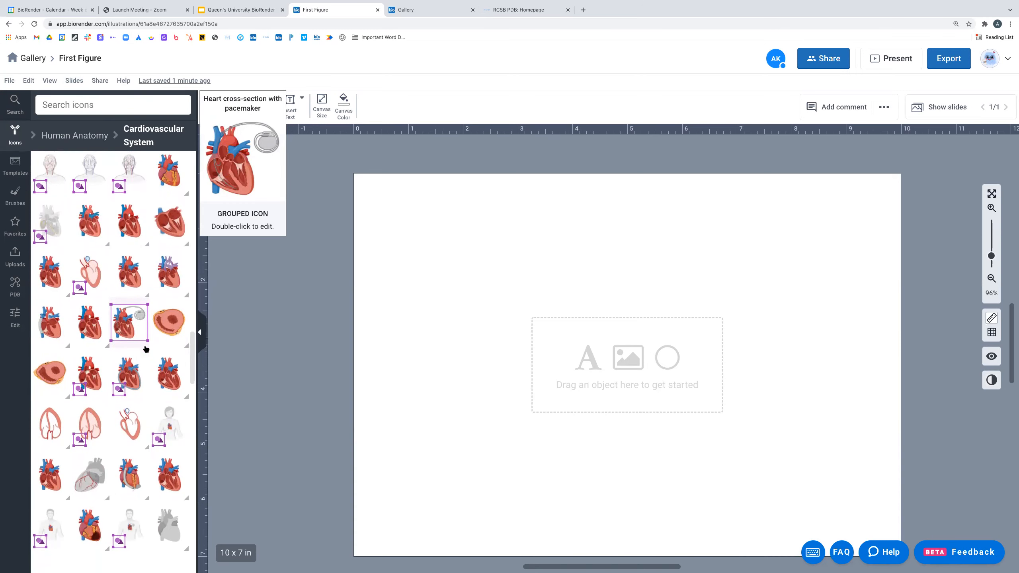
scroll(145, 348, down, 1)
scroll(146, 350, down, 4)
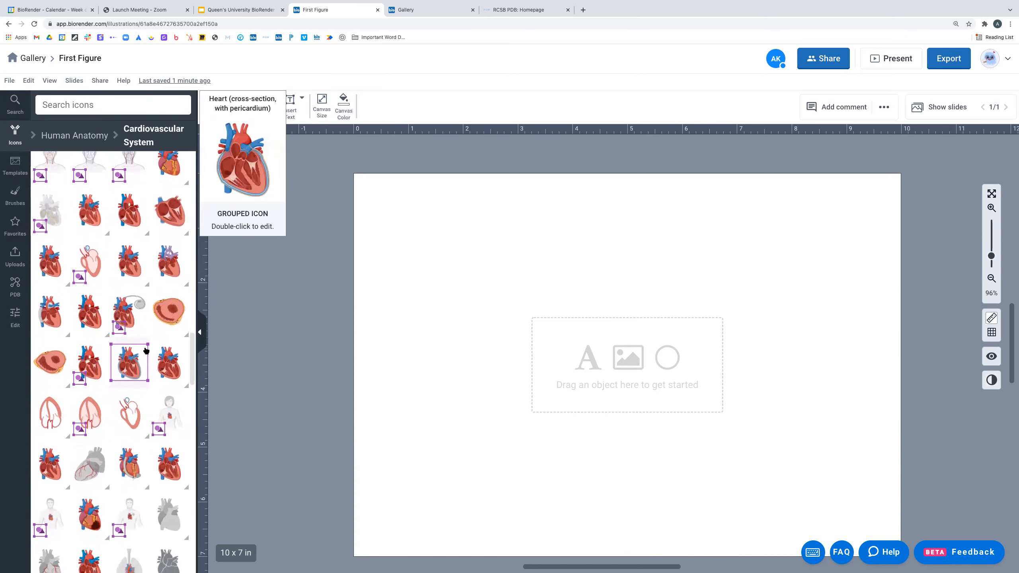
scroll(145, 353, down, 4)
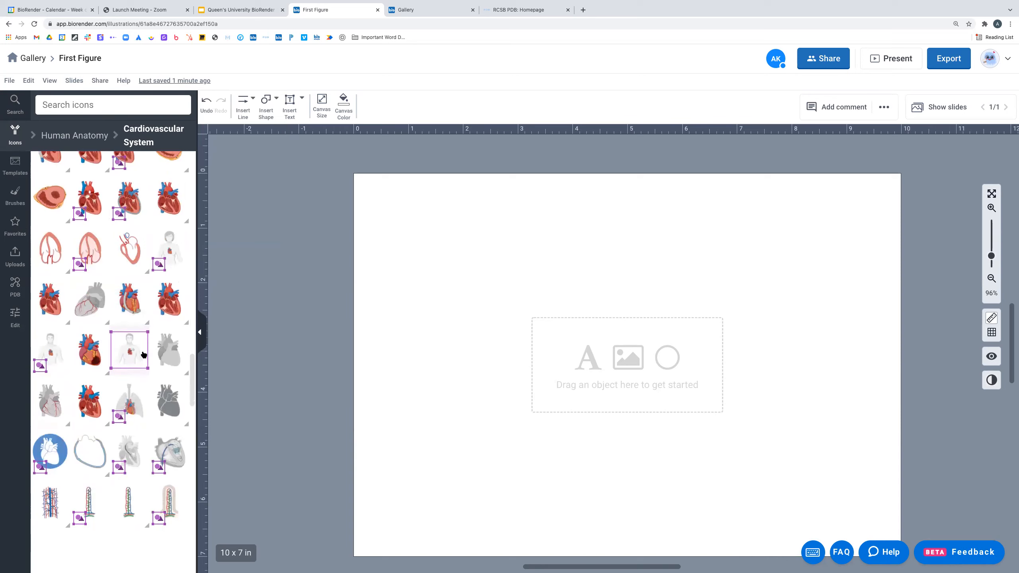
scroll(141, 355, up, 10)
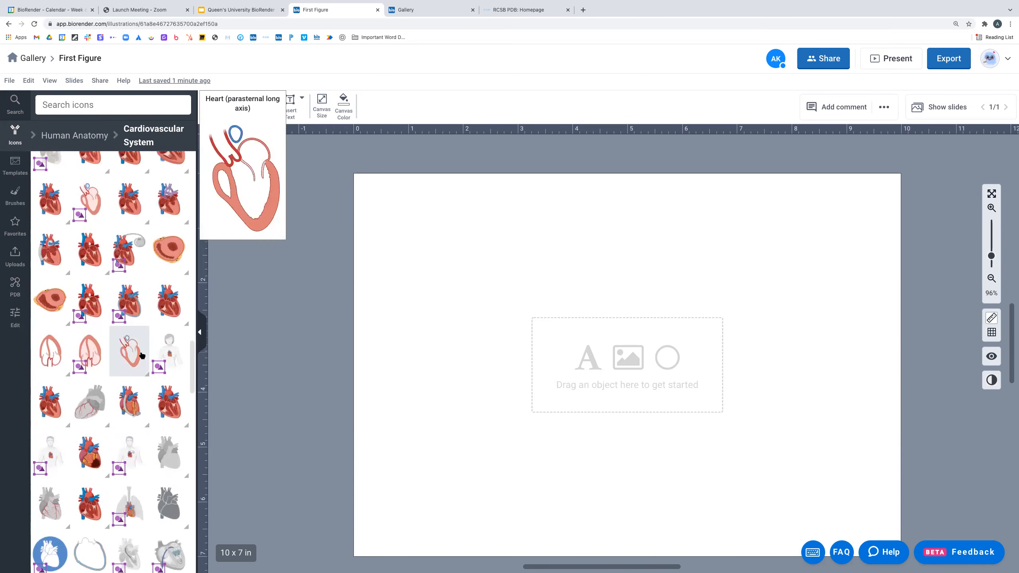
scroll(141, 355, up, 6)
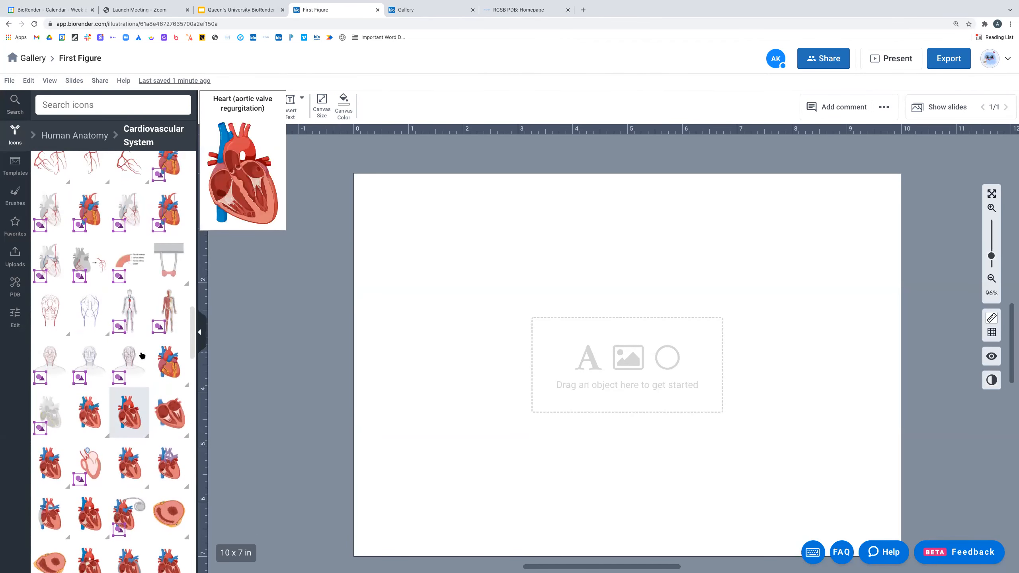
scroll(141, 355, up, 8)
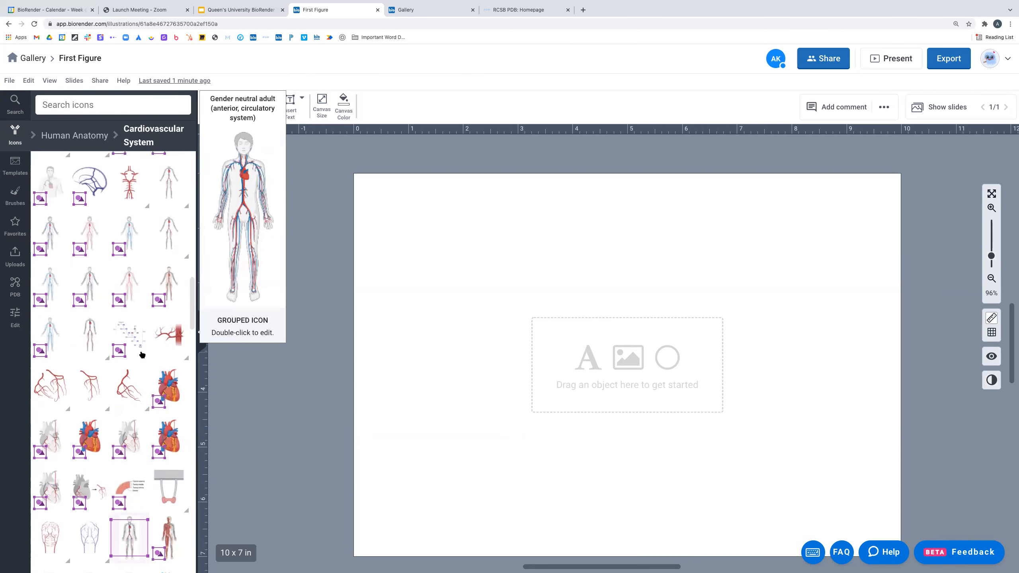
scroll(141, 355, up, 7)
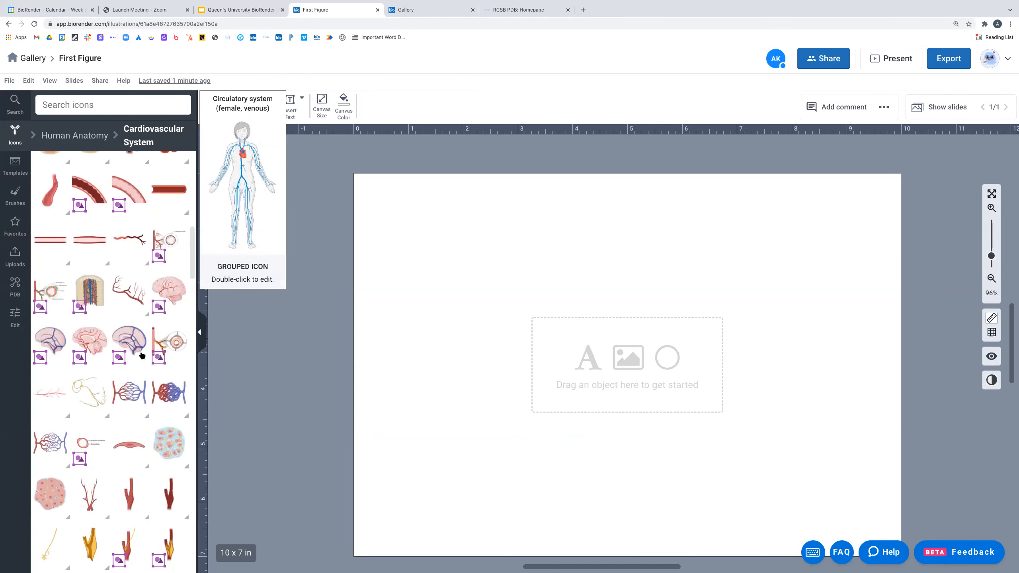
scroll(141, 355, up, 6)
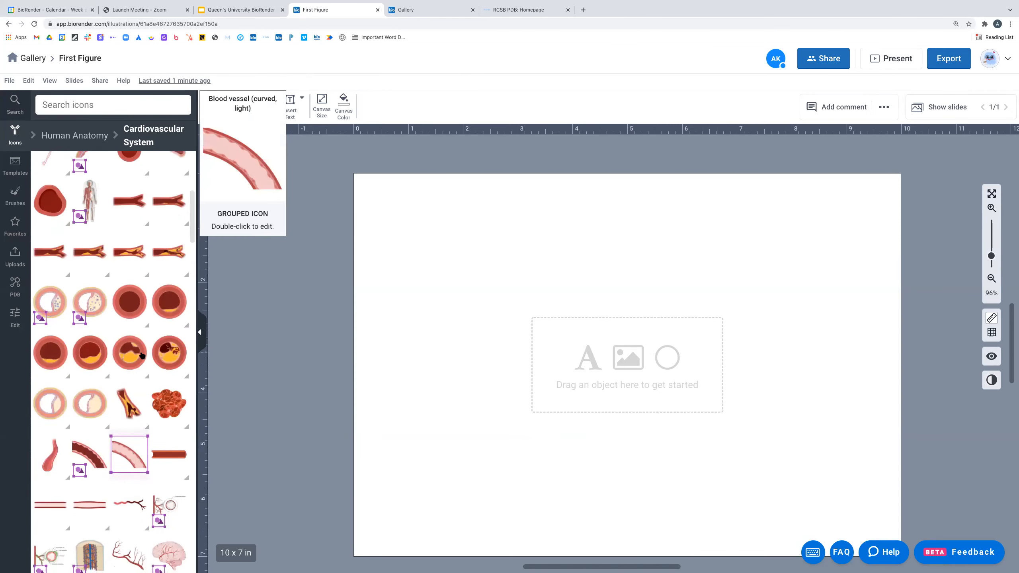
scroll(141, 355, up, 1)
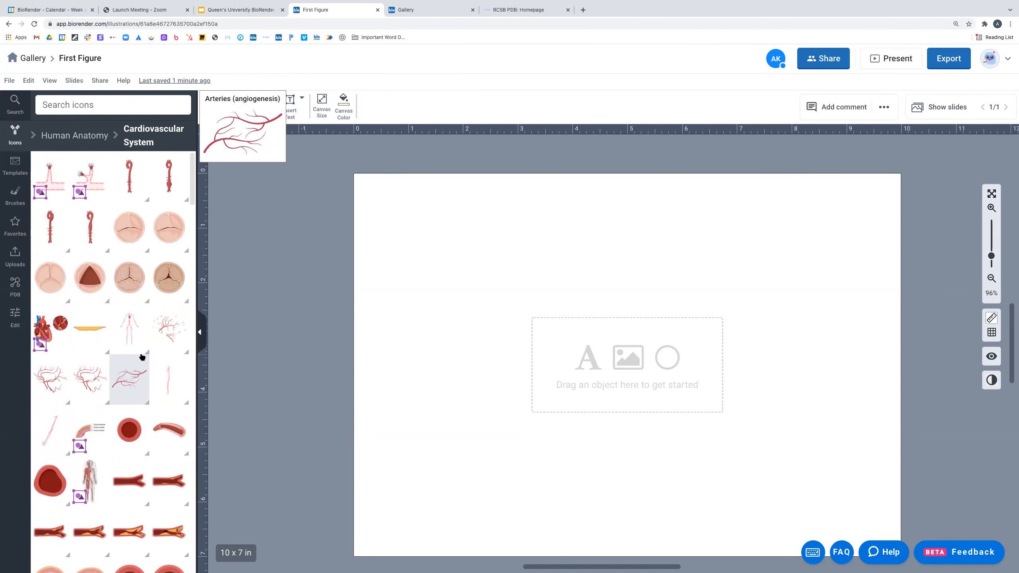
click(107, 105)
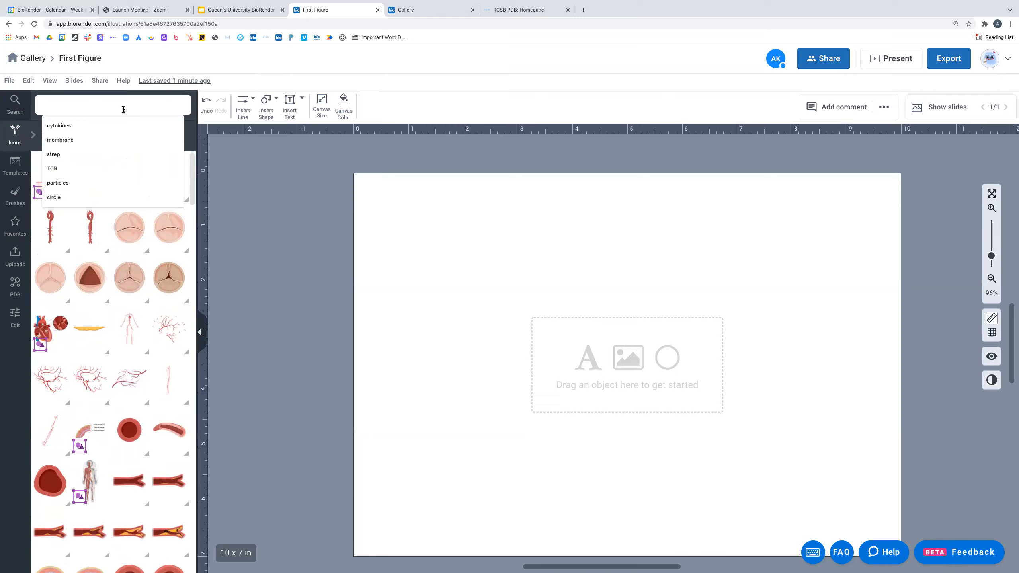
- Search the icon library for 'Cancer' and scroll through the results
text(Cancer)
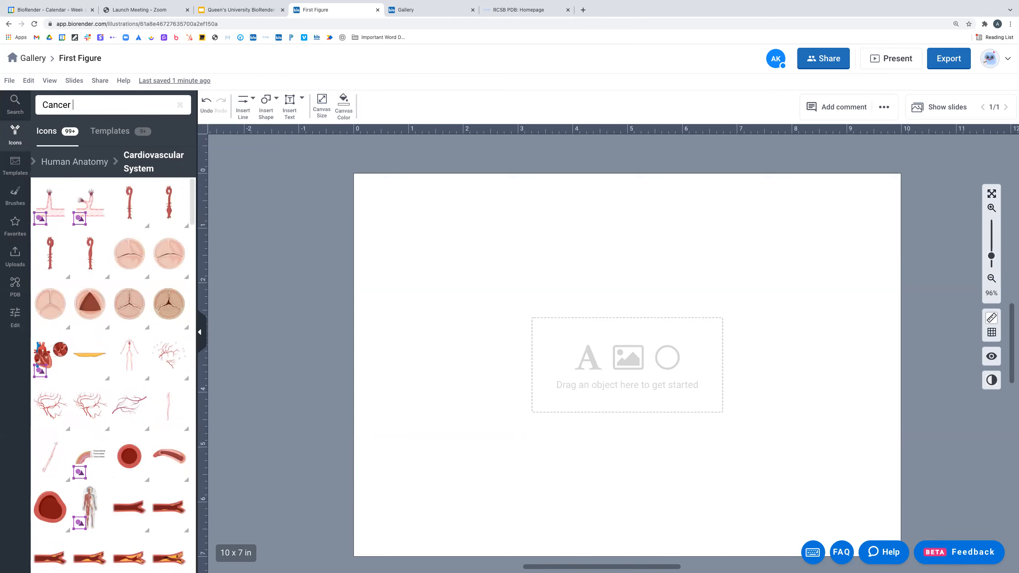
key(Return)
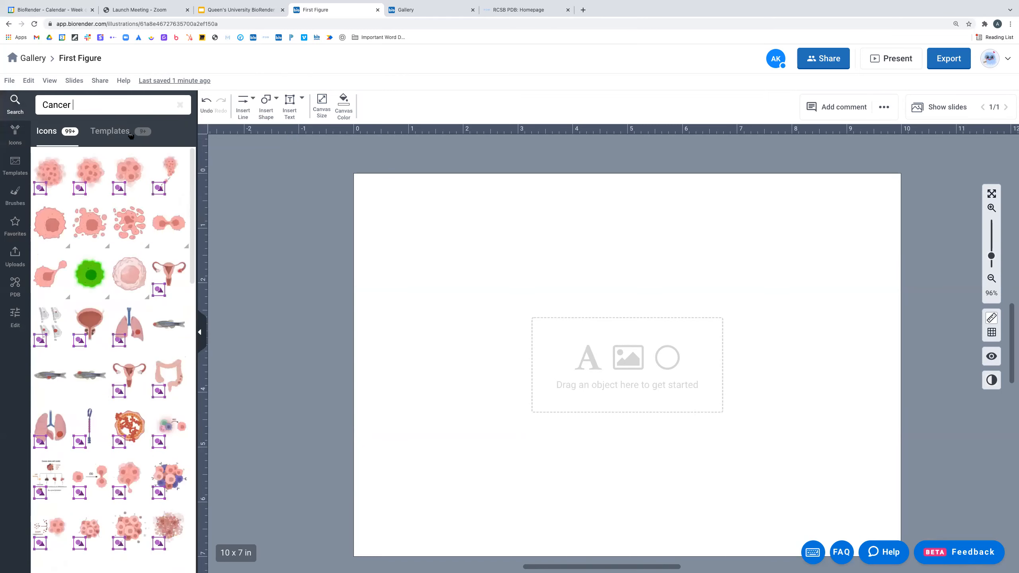
scroll(172, 291, down, 1)
scroll(171, 293, down, 3)
scroll(168, 303, up, 3)
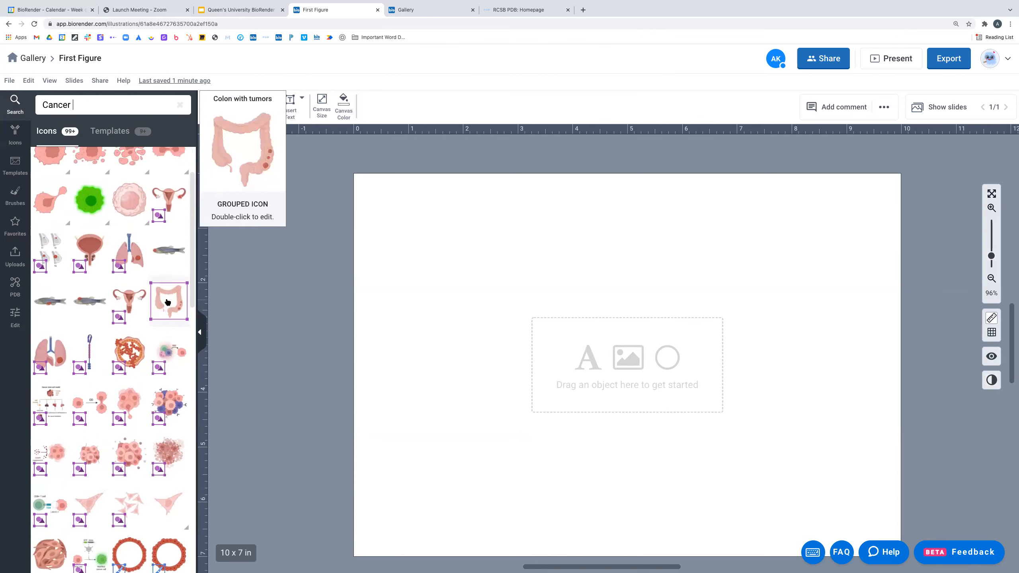
scroll(167, 302, up, 2)
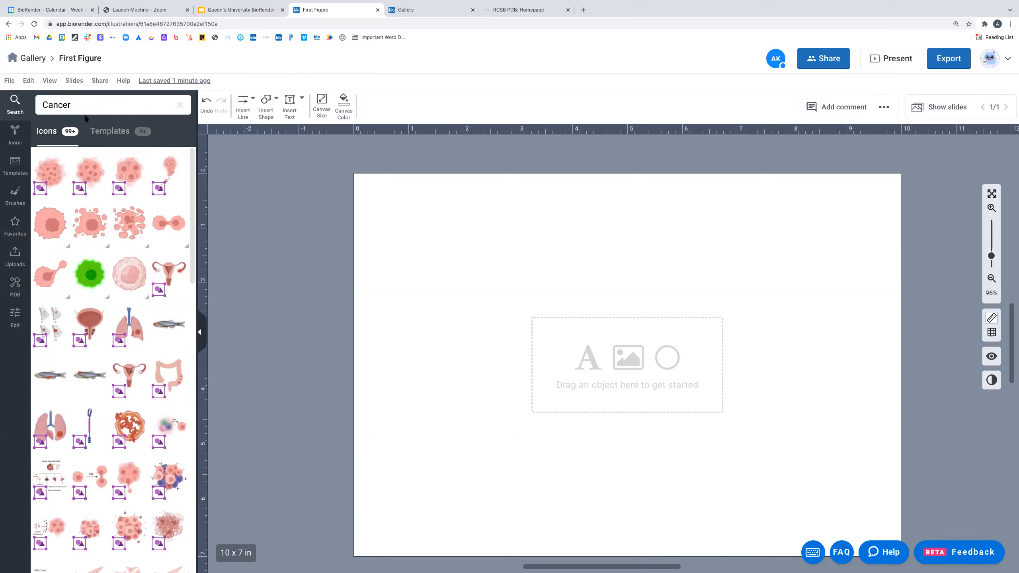
- Compare the cancer cell icons and place one enlarged on the canvas
mouse_move(151, 276)
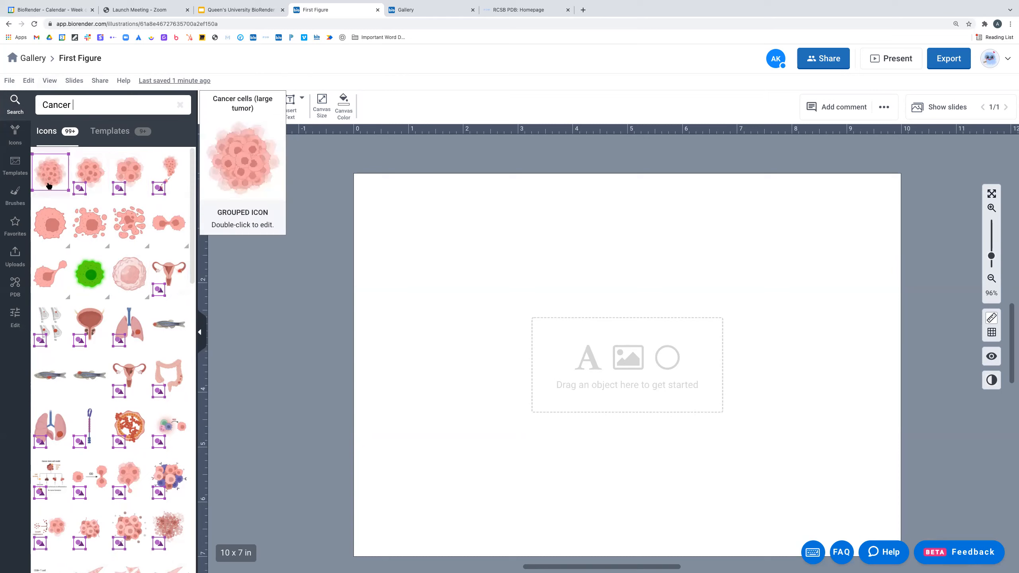
mouse_move(50, 228)
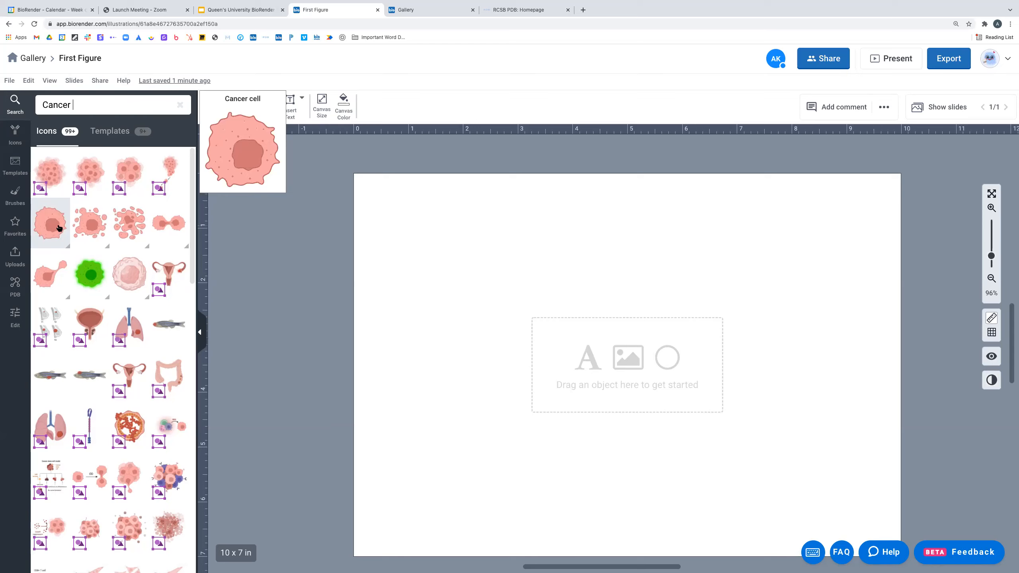
mouse_move(87, 226)
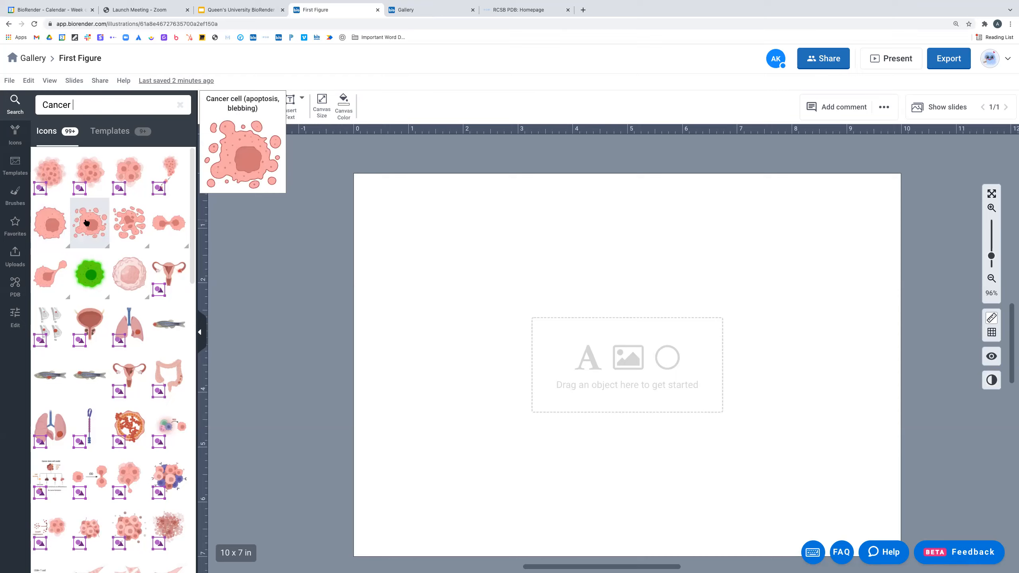
mouse_move(97, 189)
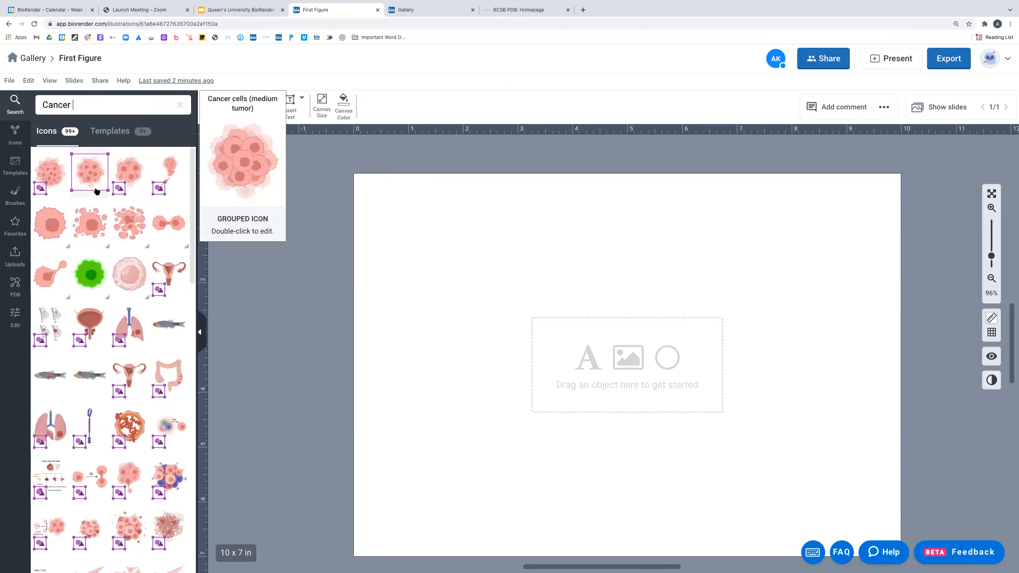
mouse_move(107, 276)
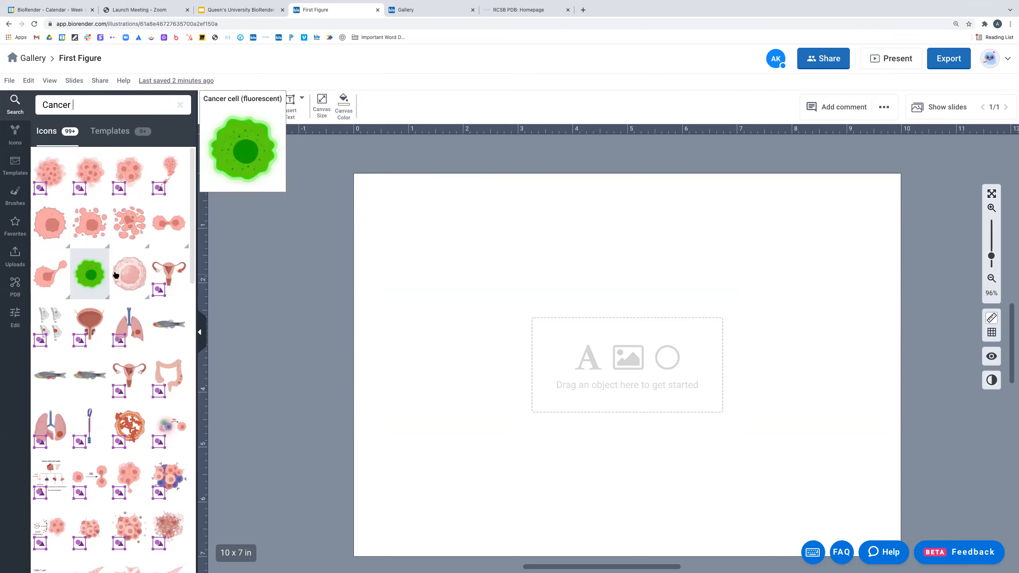
mouse_move(168, 228)
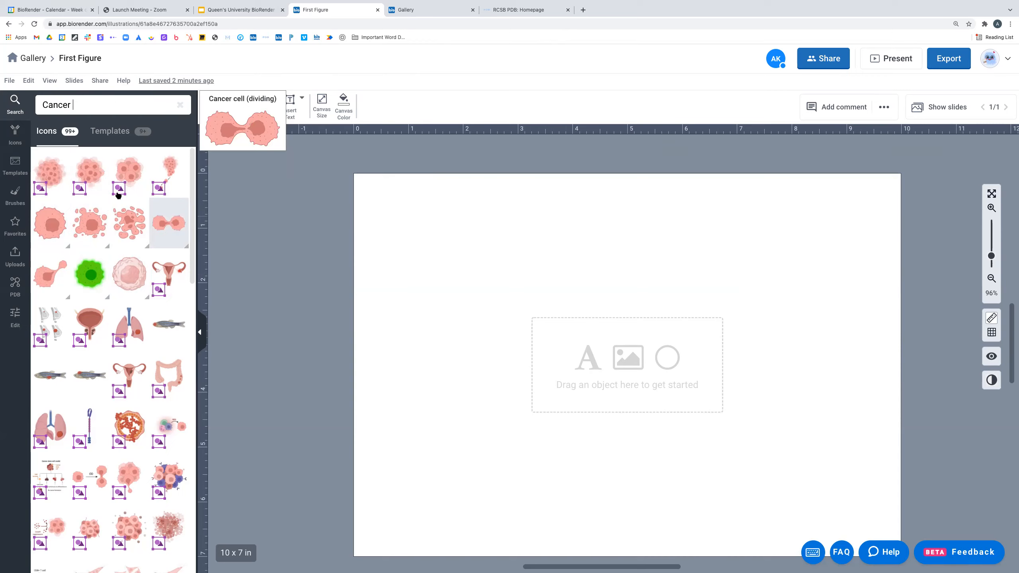
drag(53, 230, 642, 437)
- Enlarge the cancer cell and reposition it up-left on the slide
drag(516, 360, 471, 362)
scroll(702, 351, down, 2)
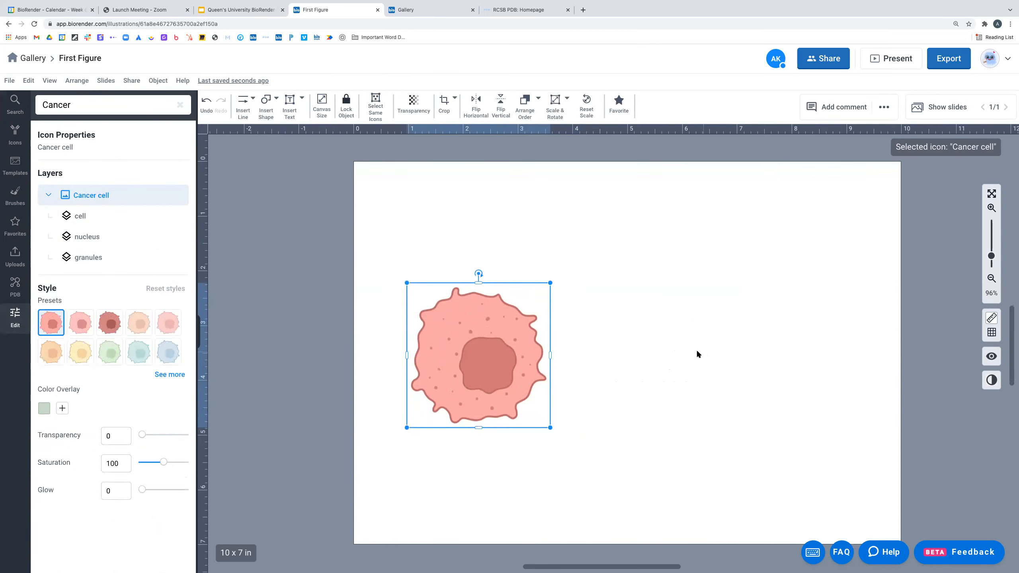
drag(562, 437, 591, 468)
drag(517, 387, 499, 353)
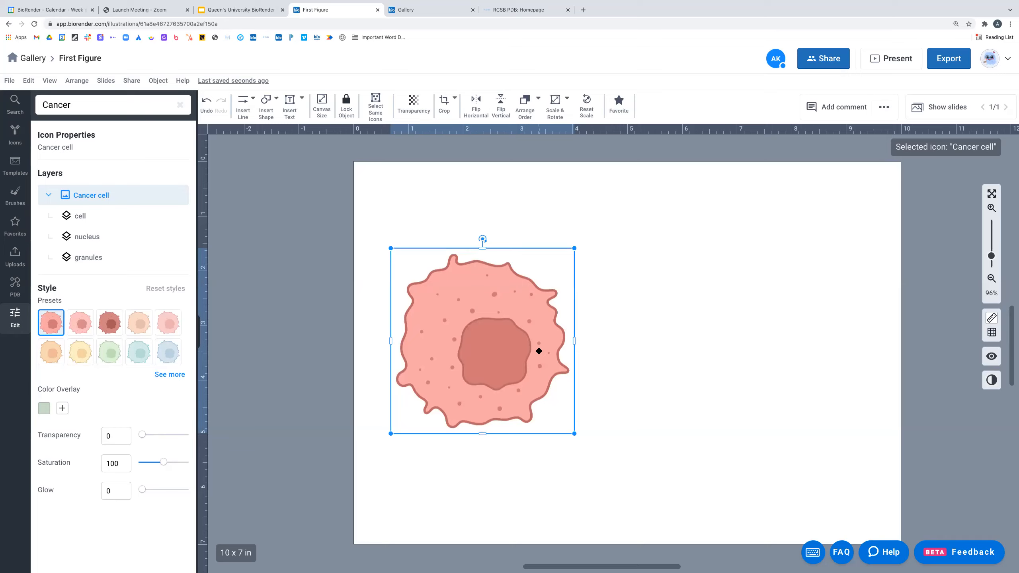
- Tilt the cancer cell at an angle and settle on the dark red style preset
click(110, 323)
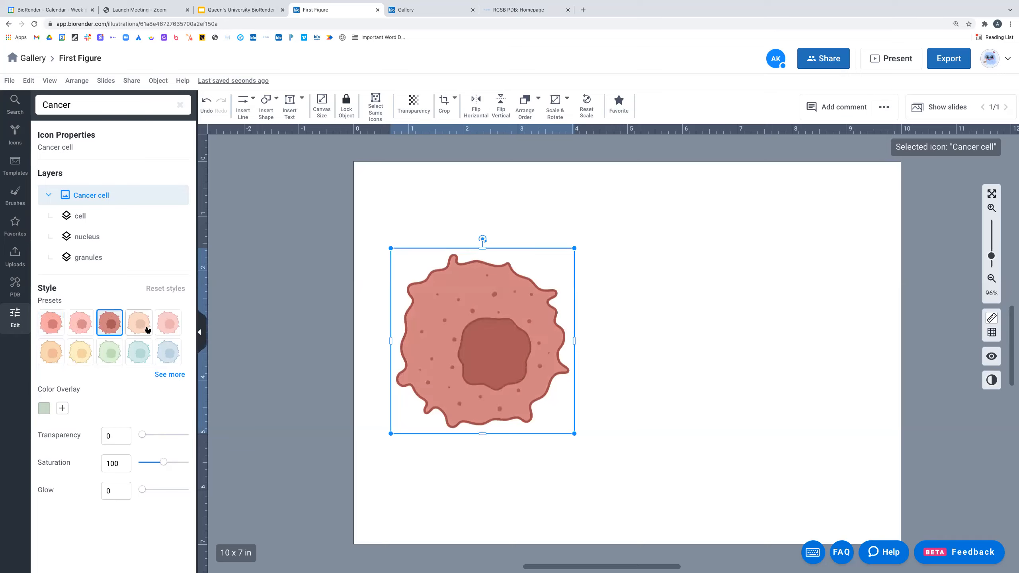
click(138, 323)
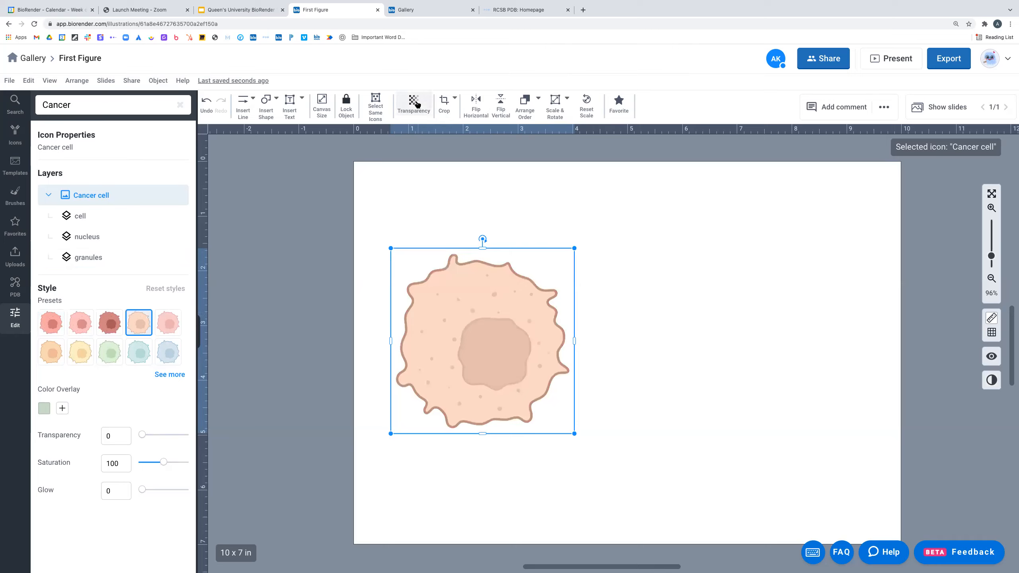
drag(482, 238, 477, 334)
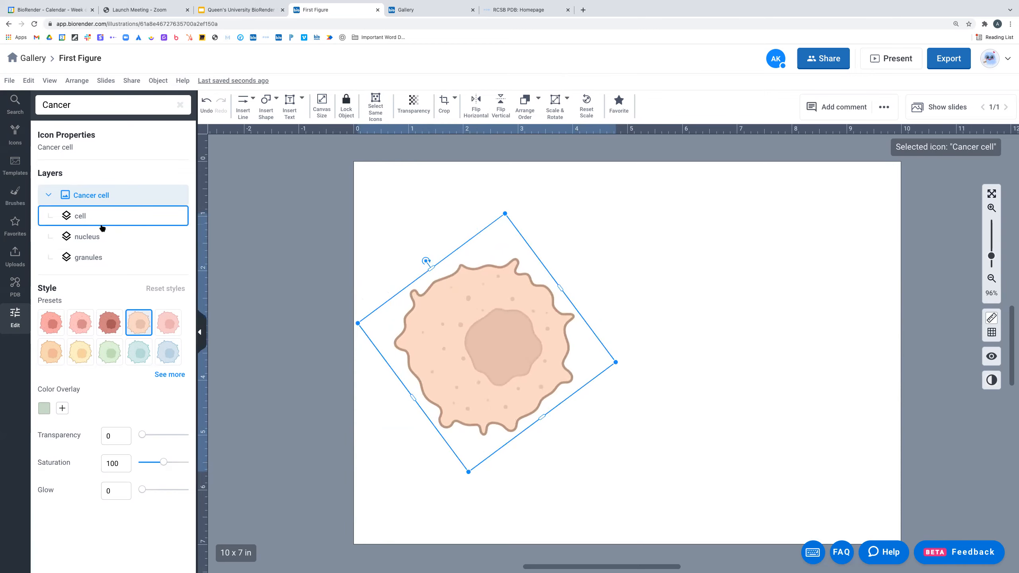
click(112, 332)
- Make the cancer cell 25% transparent and select its cell body layer
click(413, 103)
drag(448, 128, 452, 127)
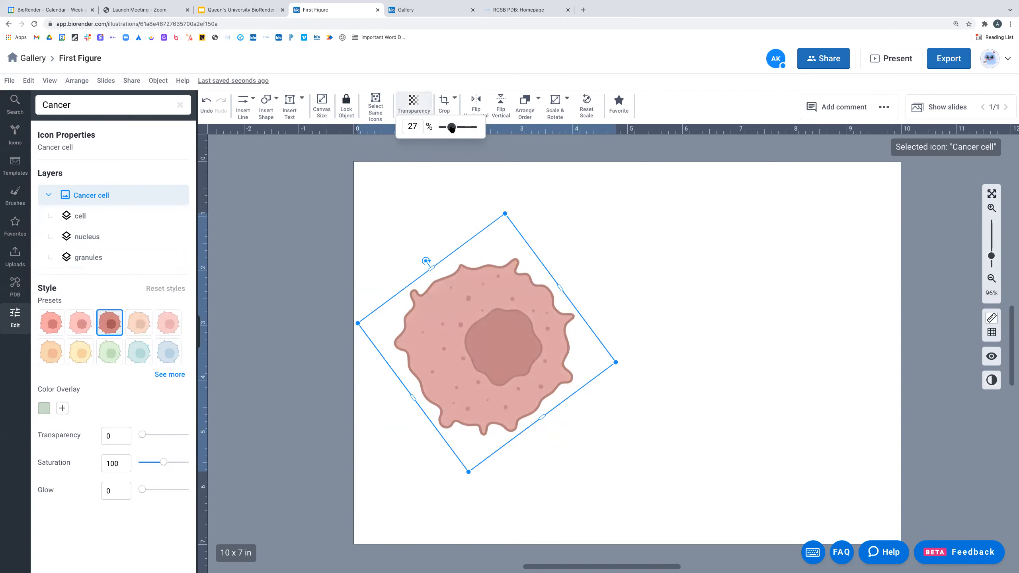
click(80, 217)
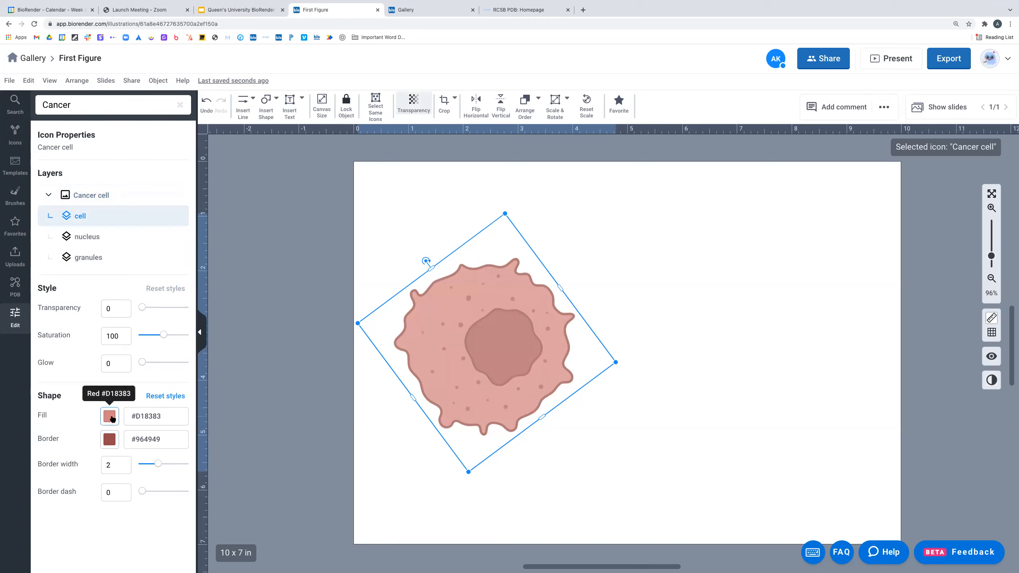
click(117, 418)
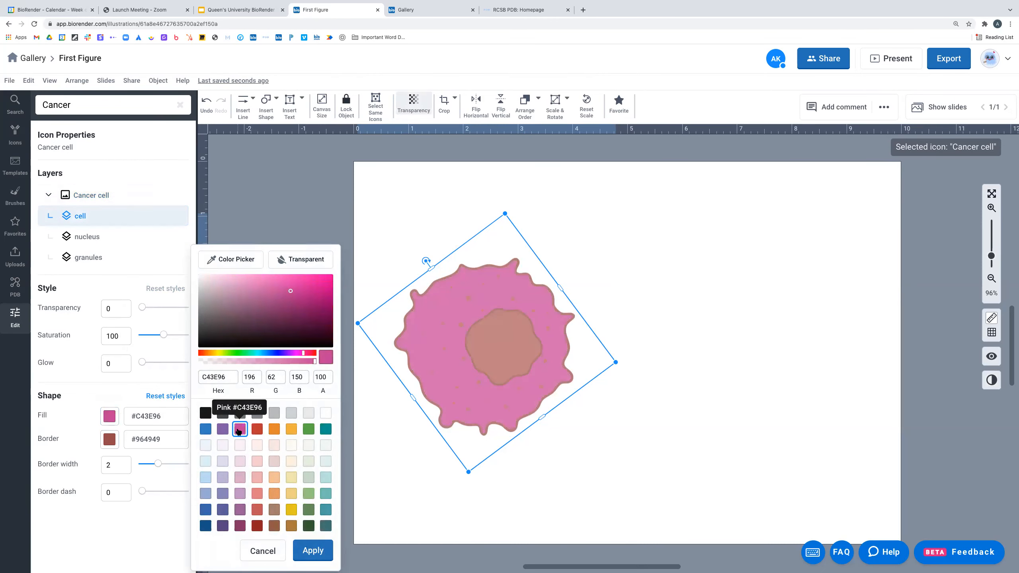
- Fill the cell body purple with a dark gray border and saturation 131
click(223, 430)
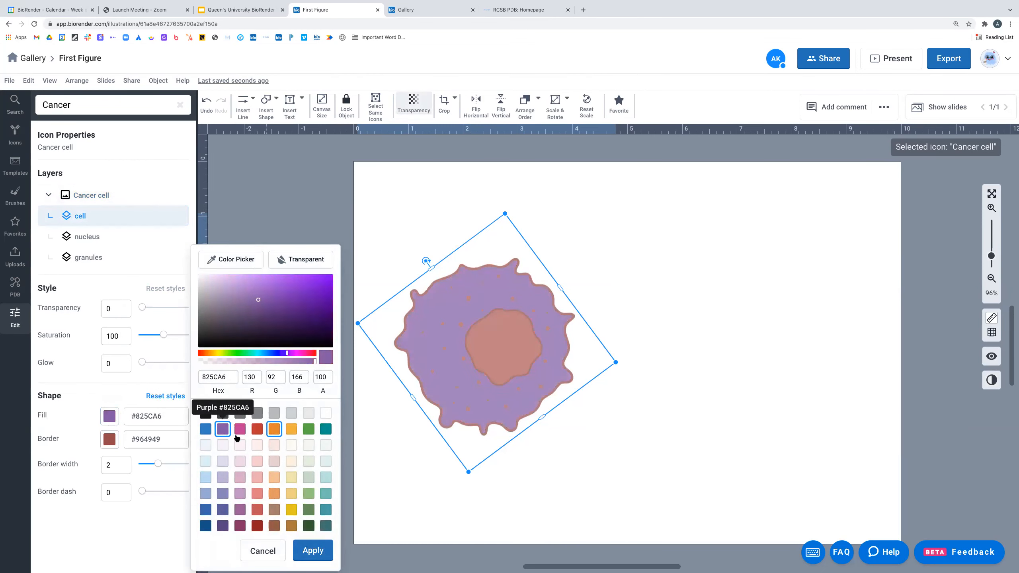
click(250, 203)
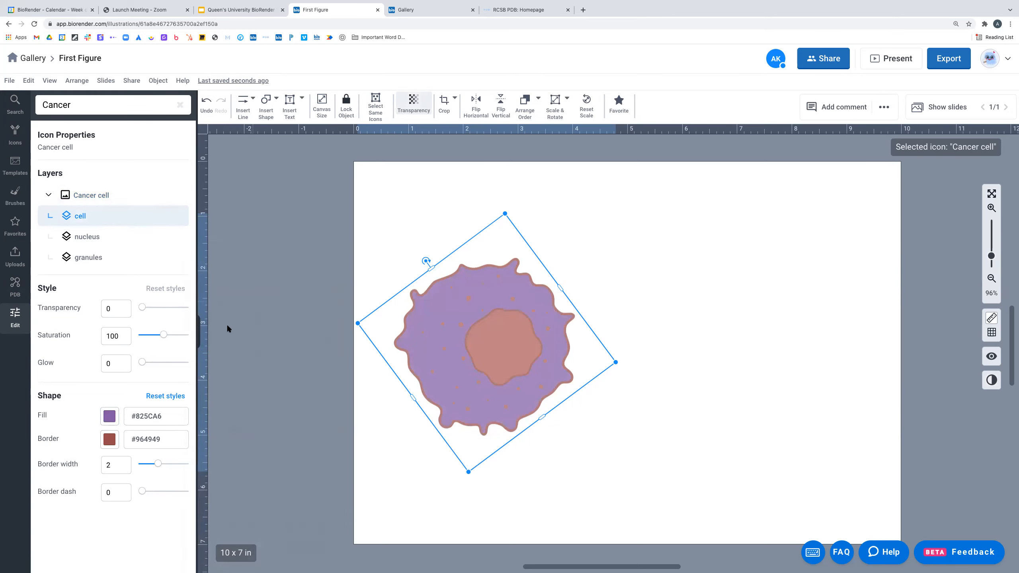
click(109, 439)
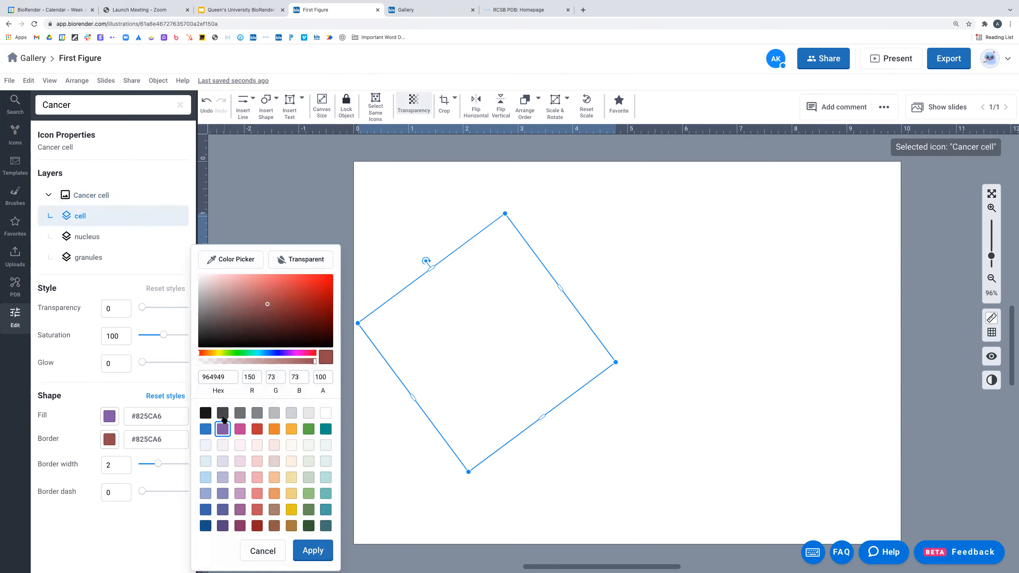
click(223, 416)
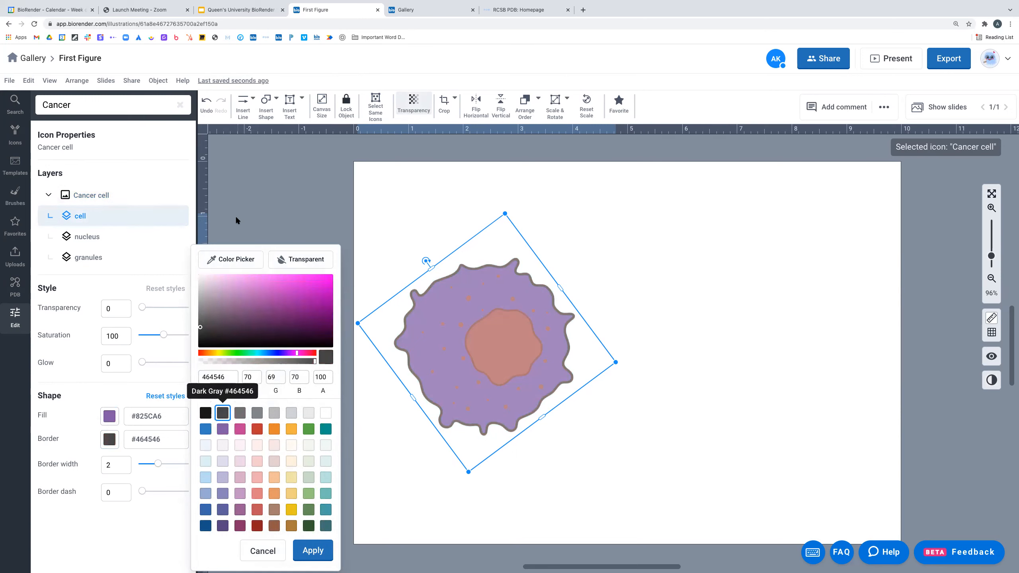
drag(170, 333, 176, 334)
- Make the cancer cell's nucleus green
click(88, 237)
click(110, 416)
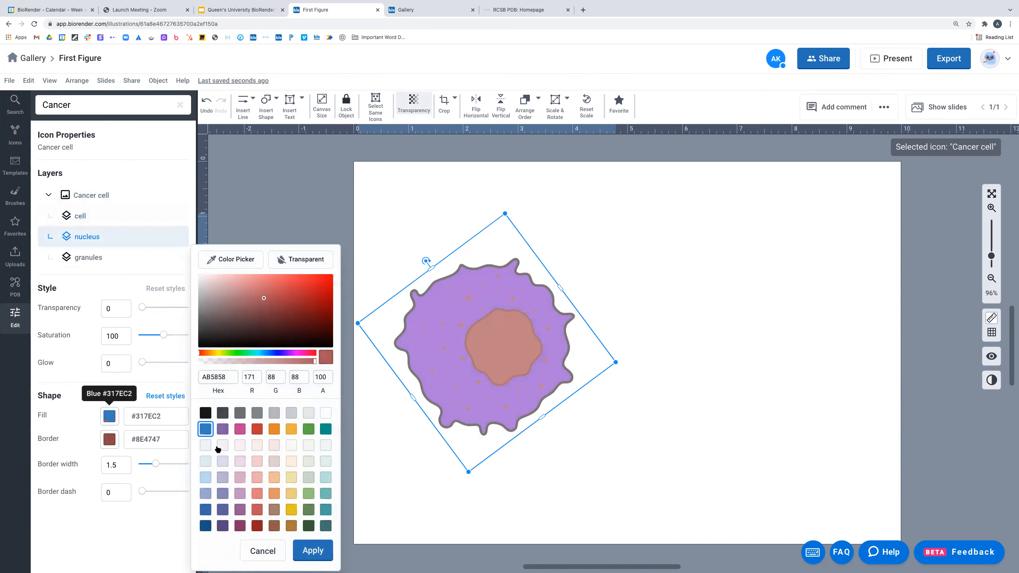
click(310, 495)
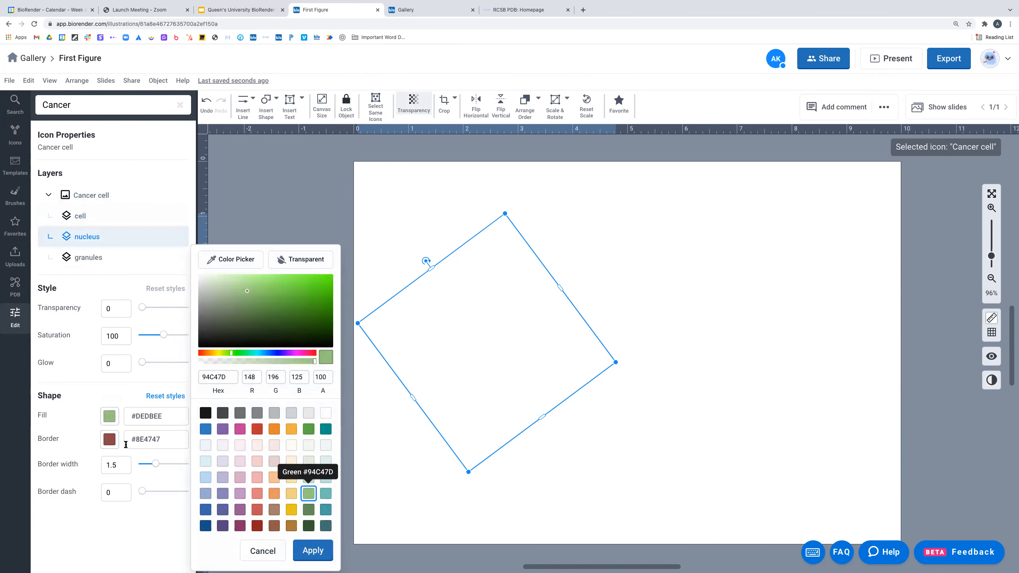
- Give the granules a pale lavender #BAB4D8 fill, then deselect the cell
click(85, 257)
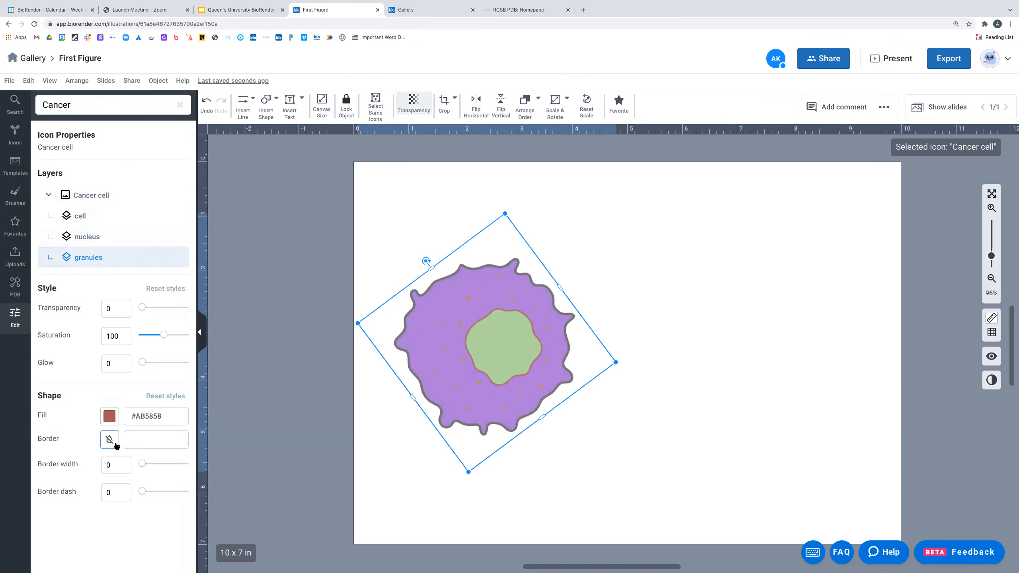
click(109, 416)
click(222, 493)
click(223, 477)
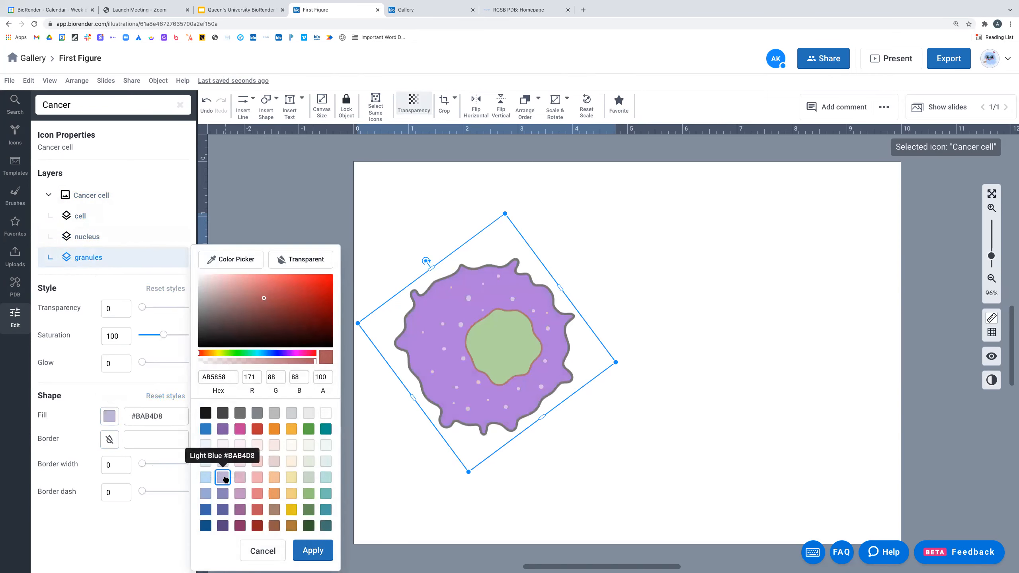
click(281, 212)
click(420, 198)
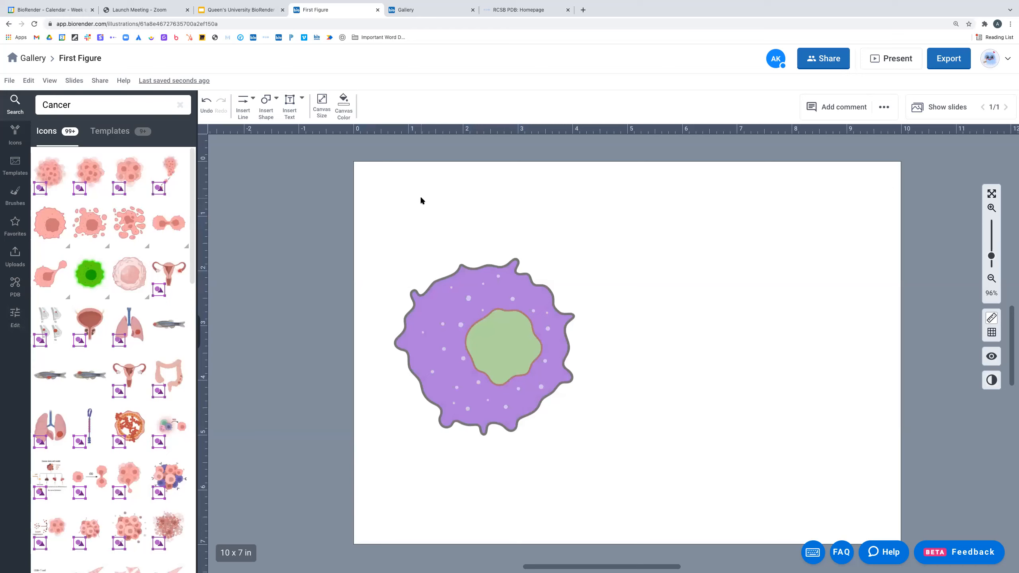
- Apply the pink preset to the cancer cell, set transparency to 2, and nudge it down-left
click(473, 283)
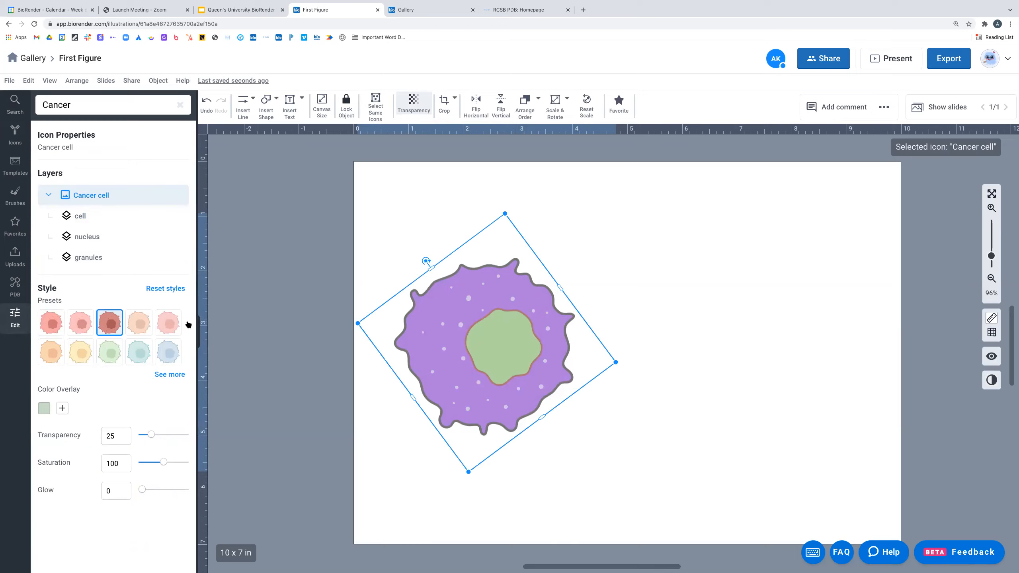
click(112, 324)
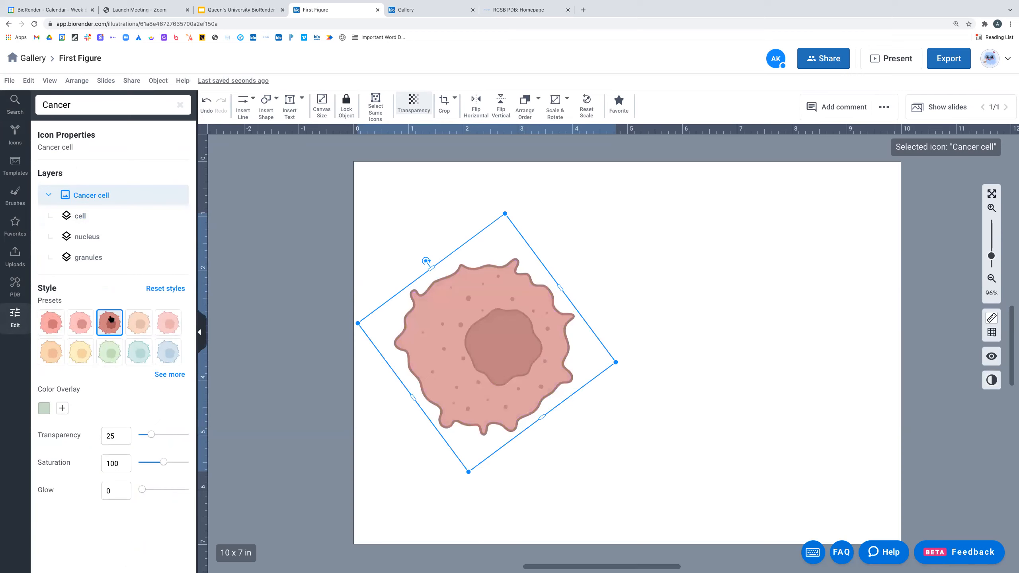
click(416, 105)
drag(453, 128, 429, 128)
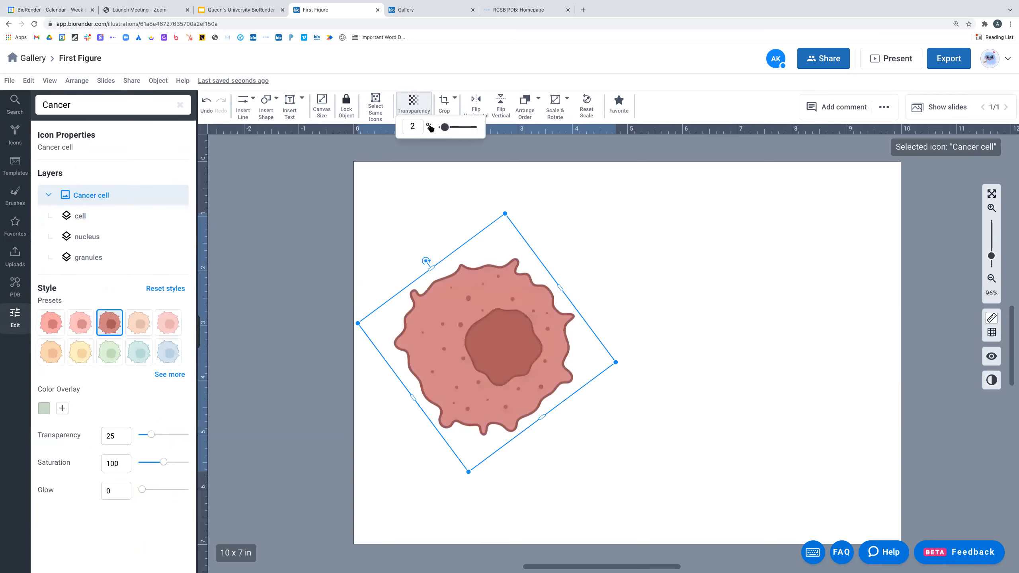
click(659, 287)
drag(504, 330, 500, 335)
click(715, 279)
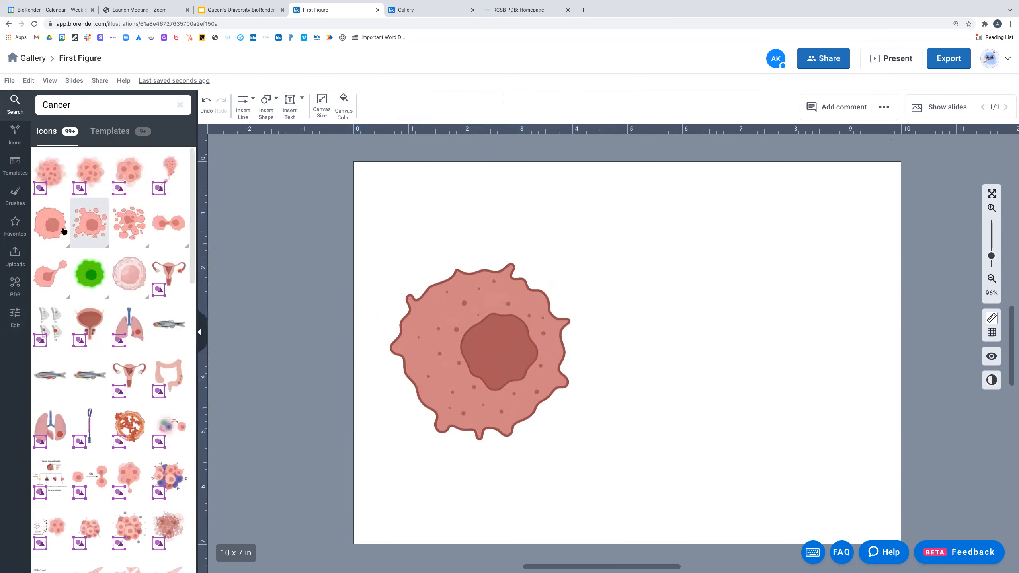
mouse_move(53, 233)
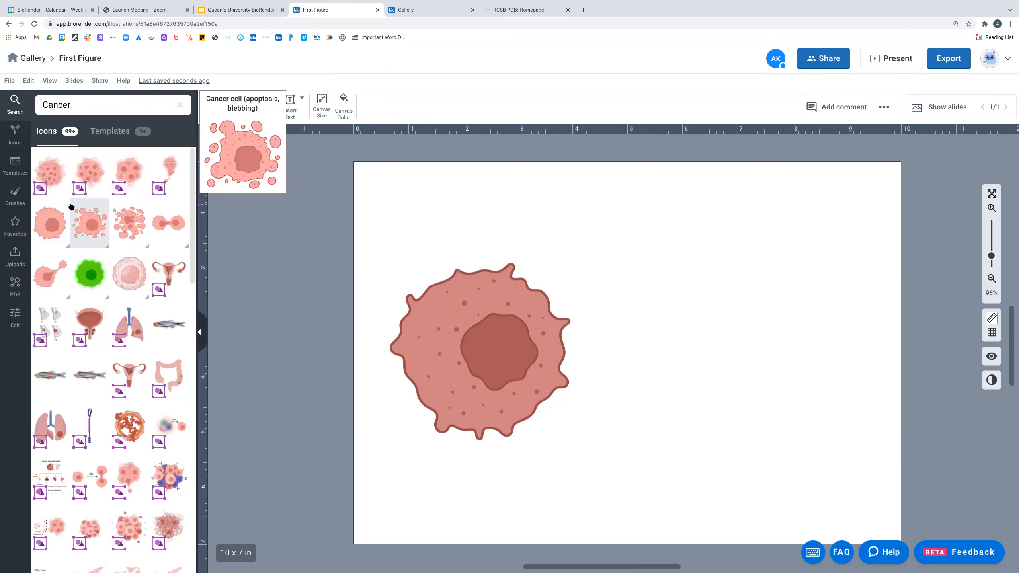
- Search the icon library for 'T cell'
mouse_move(147, 175)
mouse_move(82, 198)
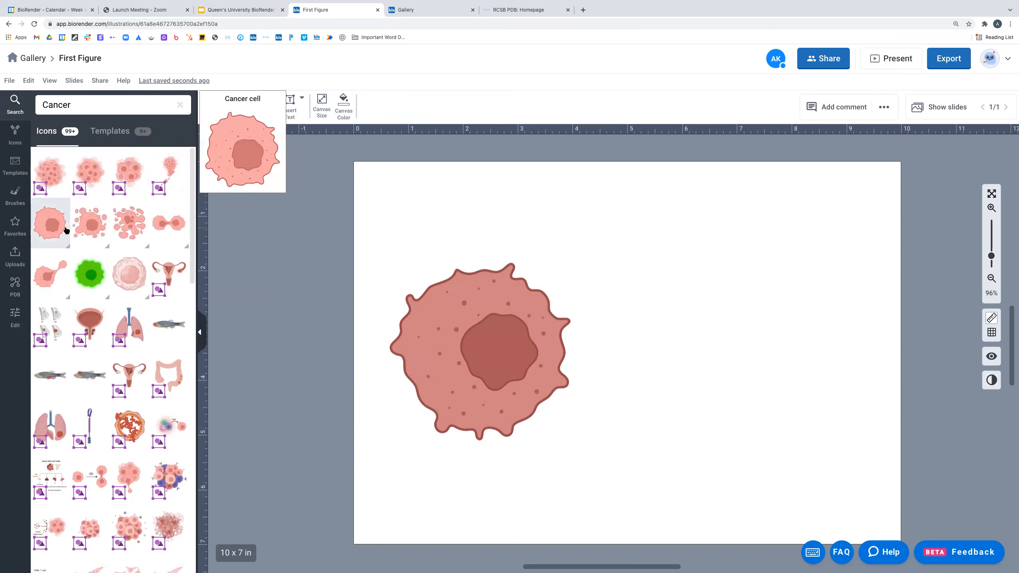
mouse_move(177, 232)
double_click(44, 104)
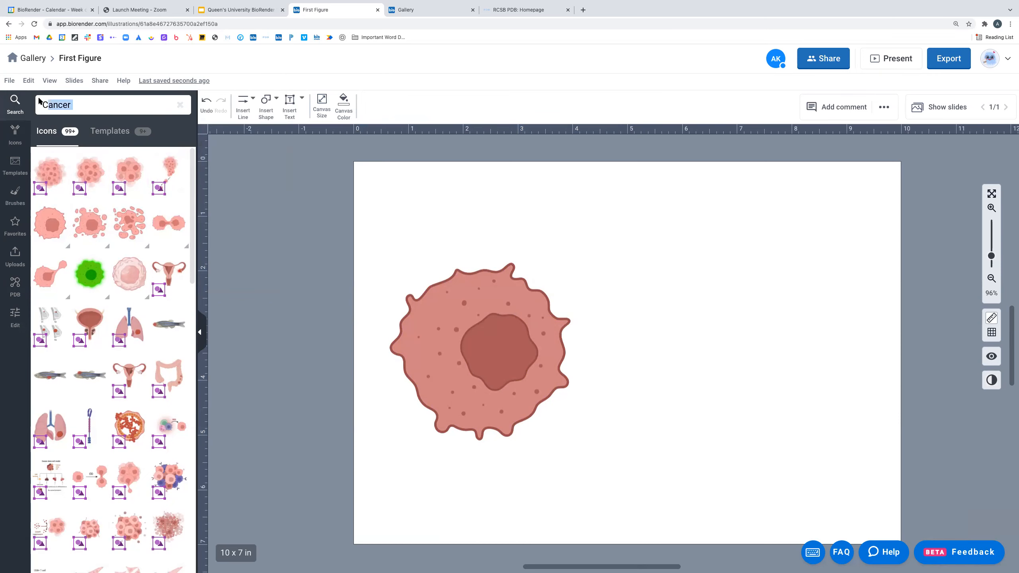
text(T ce)
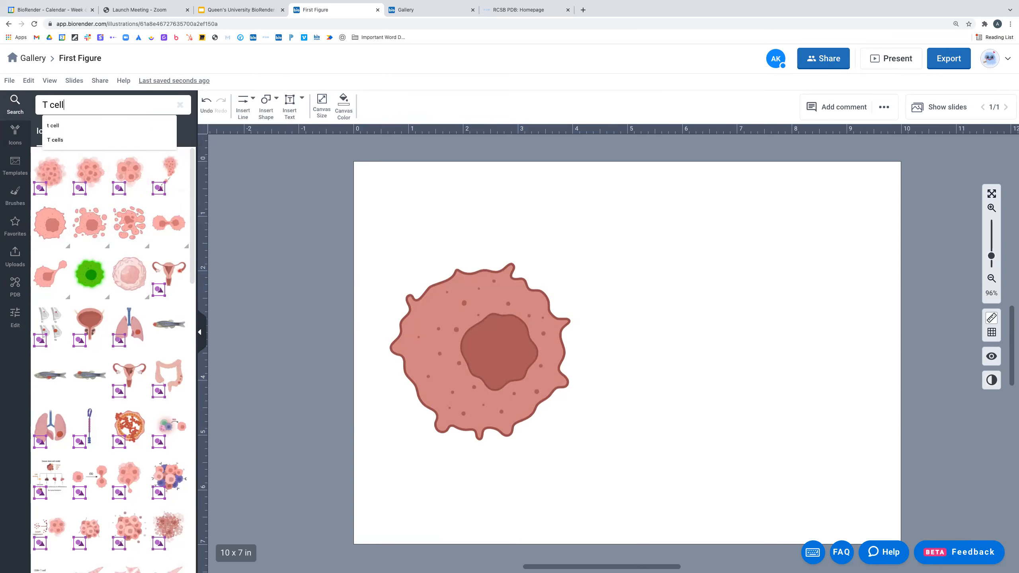
text(ll)
key(Return)
- Place the T-cell (with TCRs) icon right of the cancer cell and enlarge it
drag(89, 172, 719, 309)
drag(810, 381, 860, 463)
drag(763, 338, 772, 306)
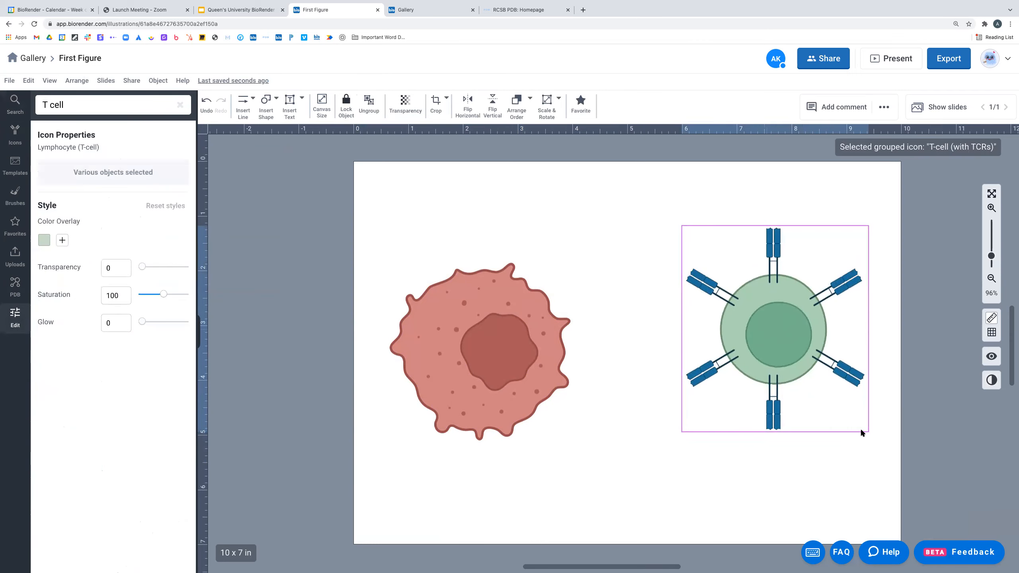
drag(867, 431, 898, 447)
mouse_move(799, 342)
mouse_down()
mouse_move(781, 348)
mouse_move(796, 347)
mouse_up()
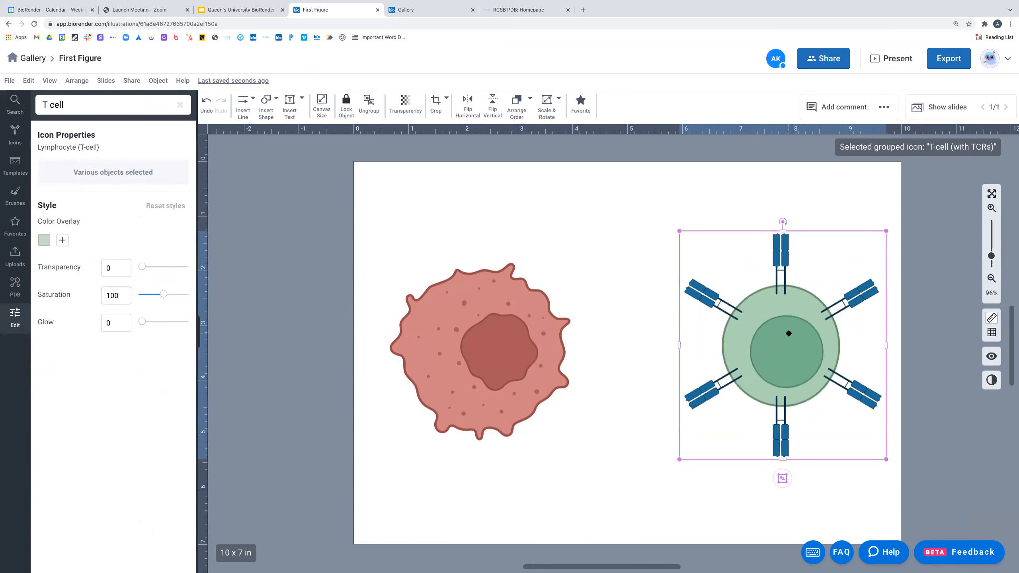
double_click(788, 333)
- Inside the T-cell group, colour the cell body light blue with saturation 155
click(770, 239)
click(703, 294)
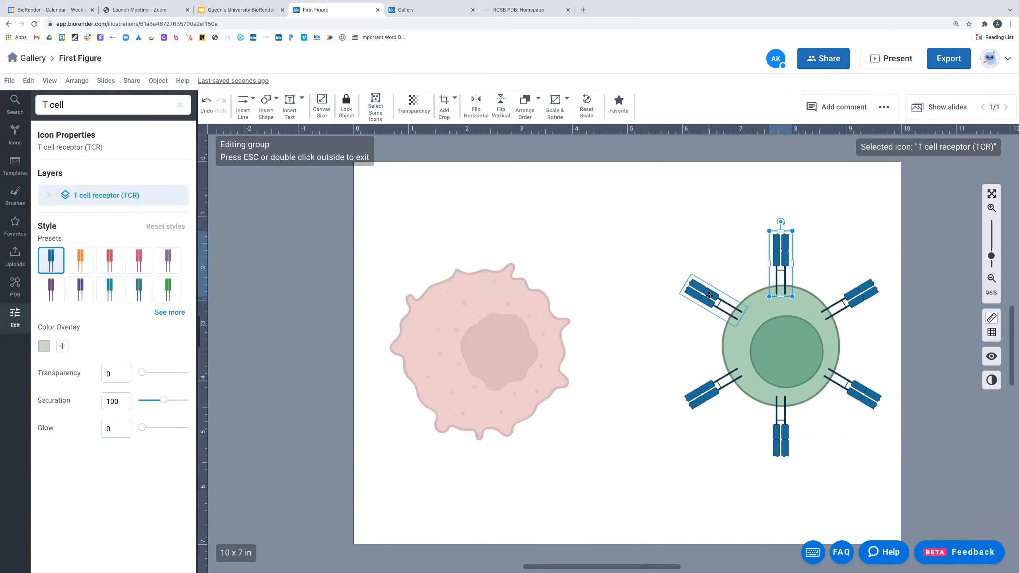
click(708, 388)
click(779, 434)
click(870, 397)
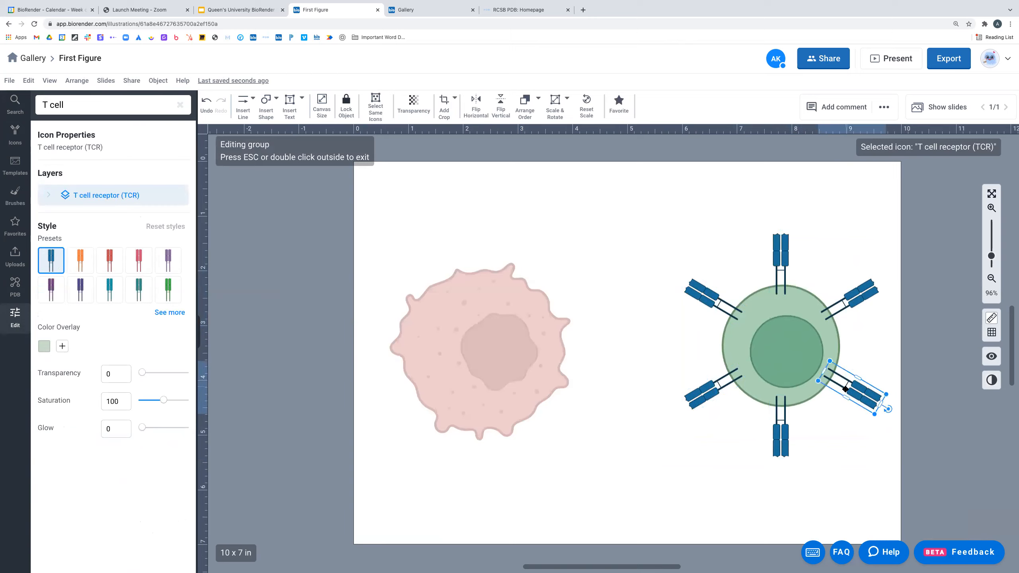
click(855, 295)
click(775, 257)
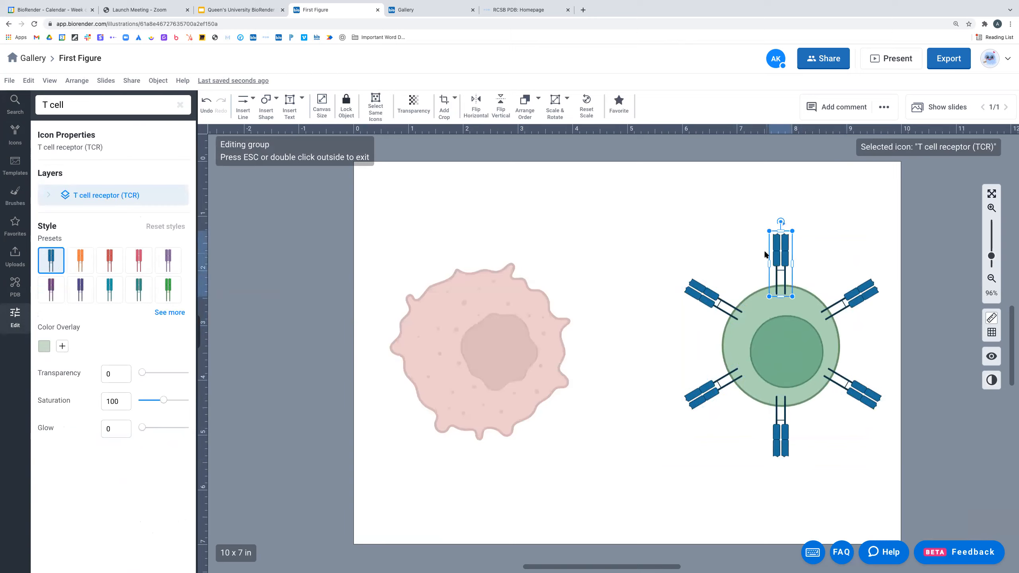
click(801, 327)
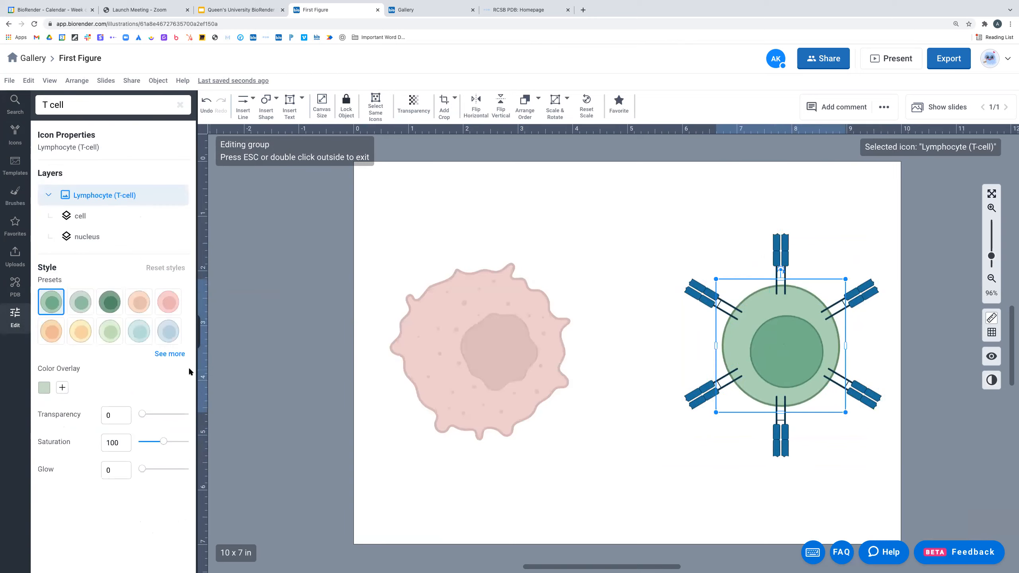
click(171, 337)
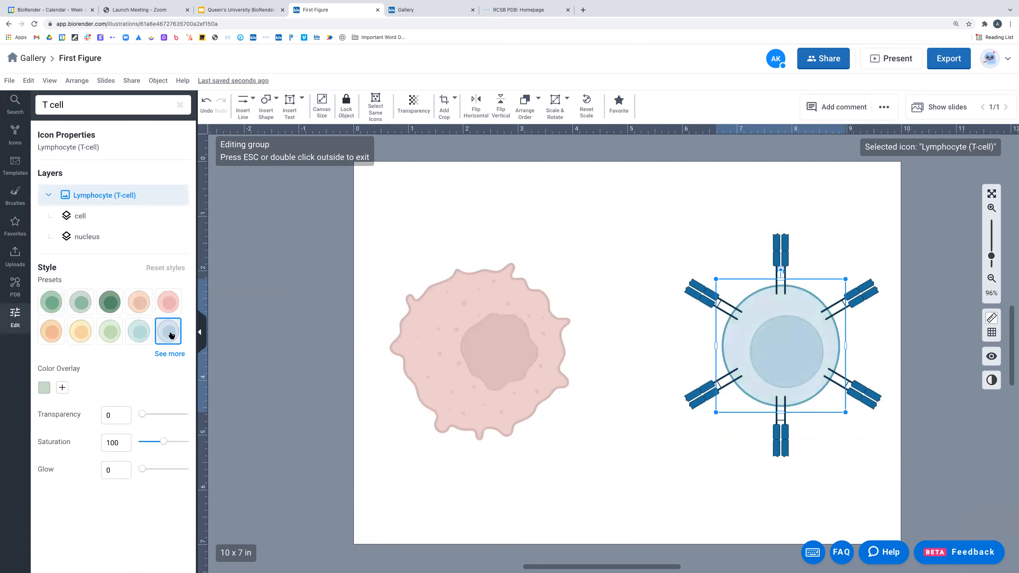
drag(163, 442, 177, 444)
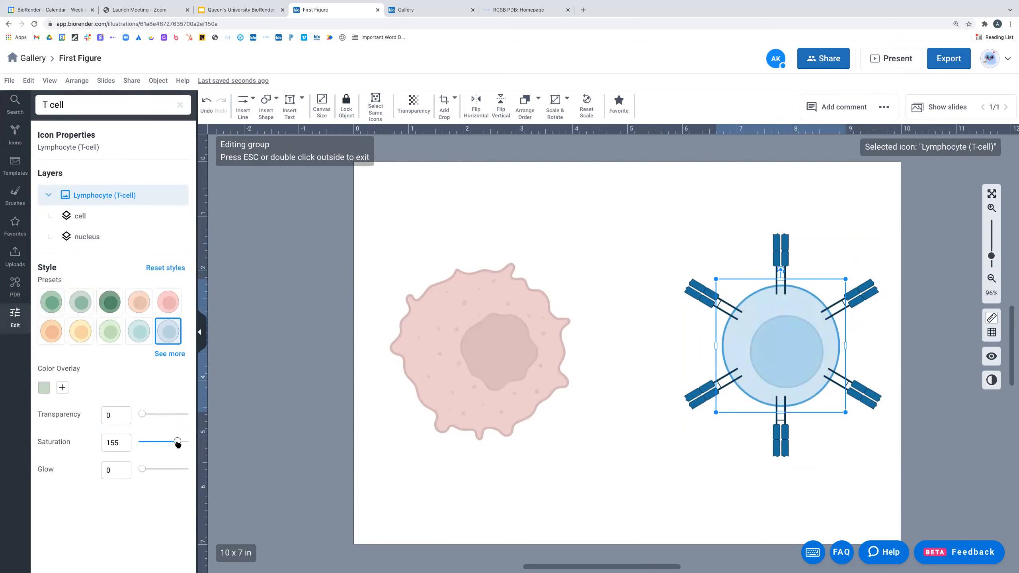
click(644, 244)
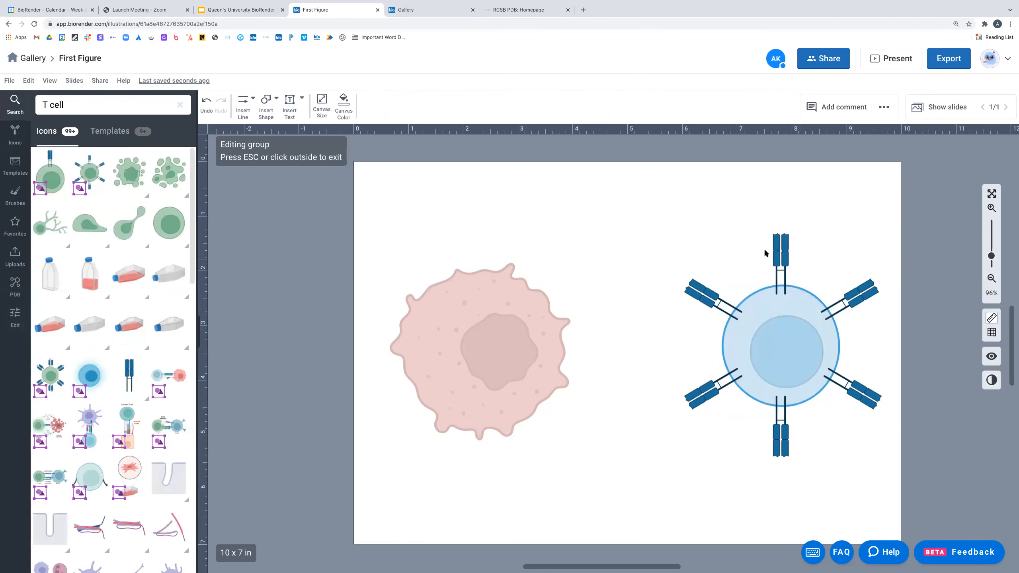
- Try orange and red on the six T cell receptors, then keep them blue
click(772, 248)
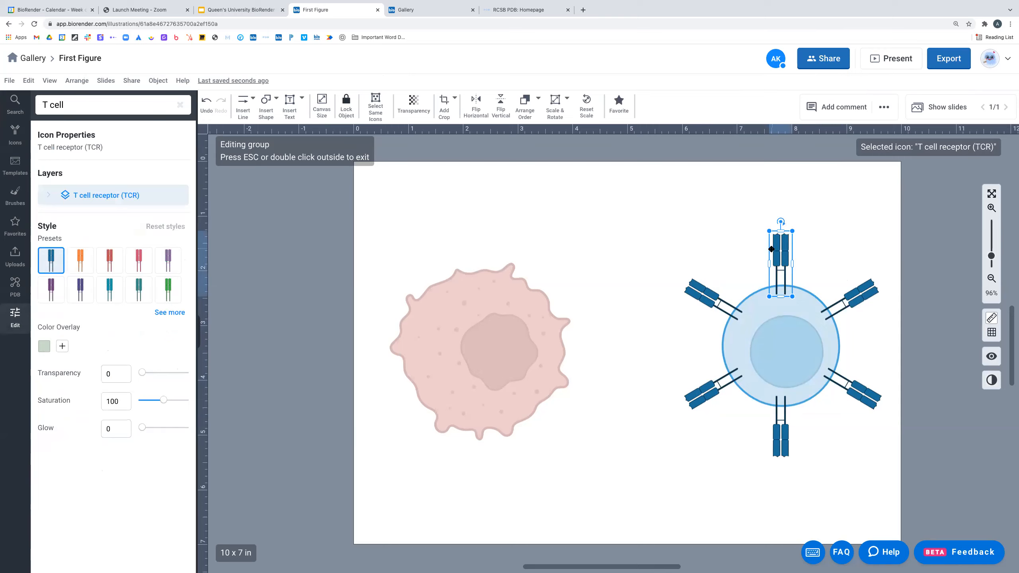
click(81, 267)
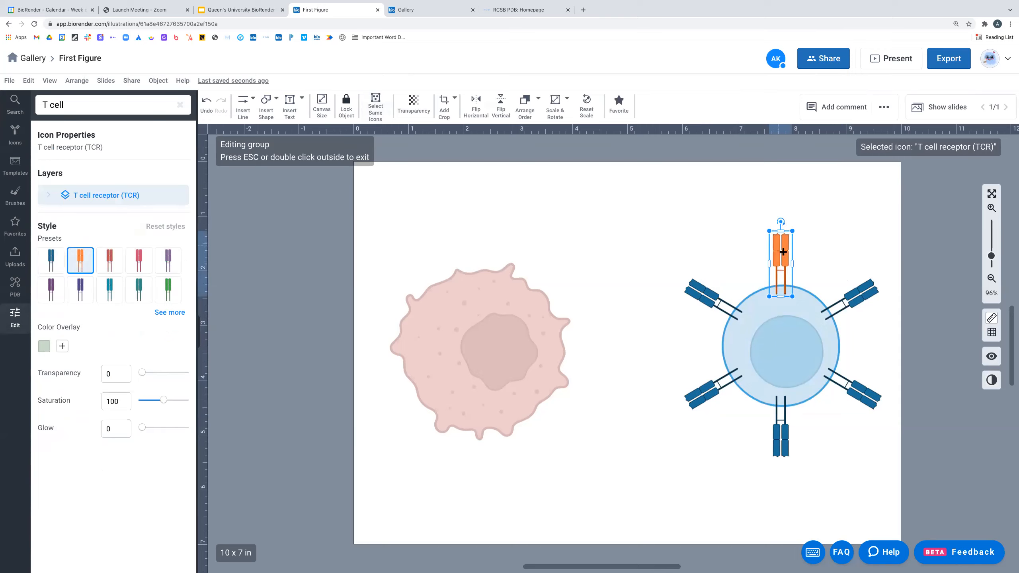
click(703, 238)
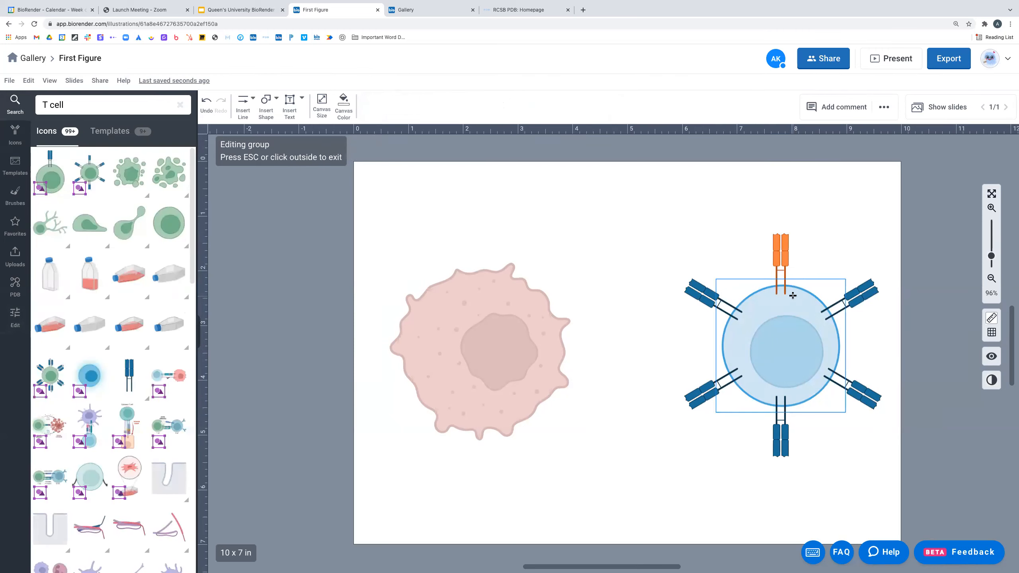
click(714, 295)
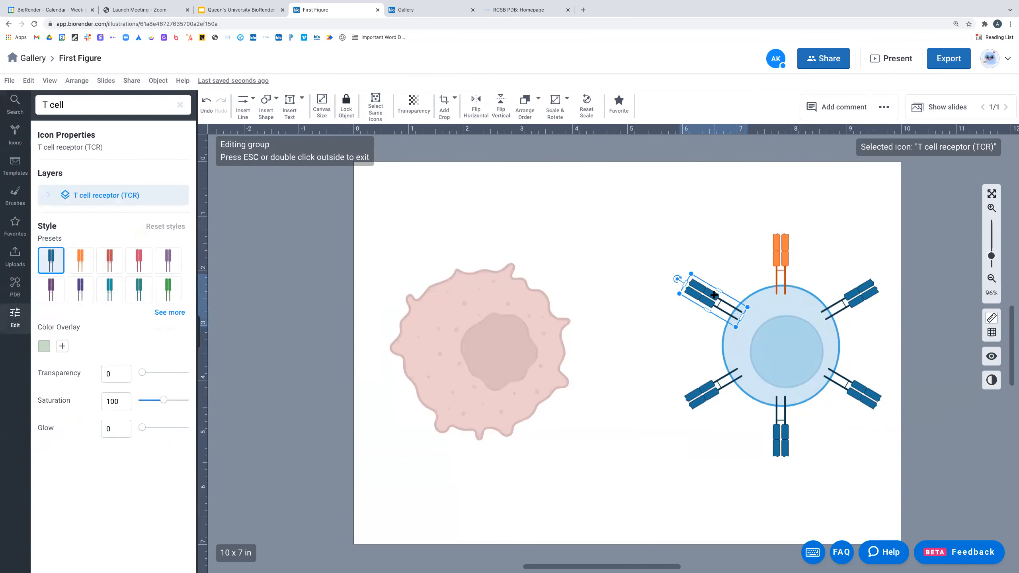
click(375, 107)
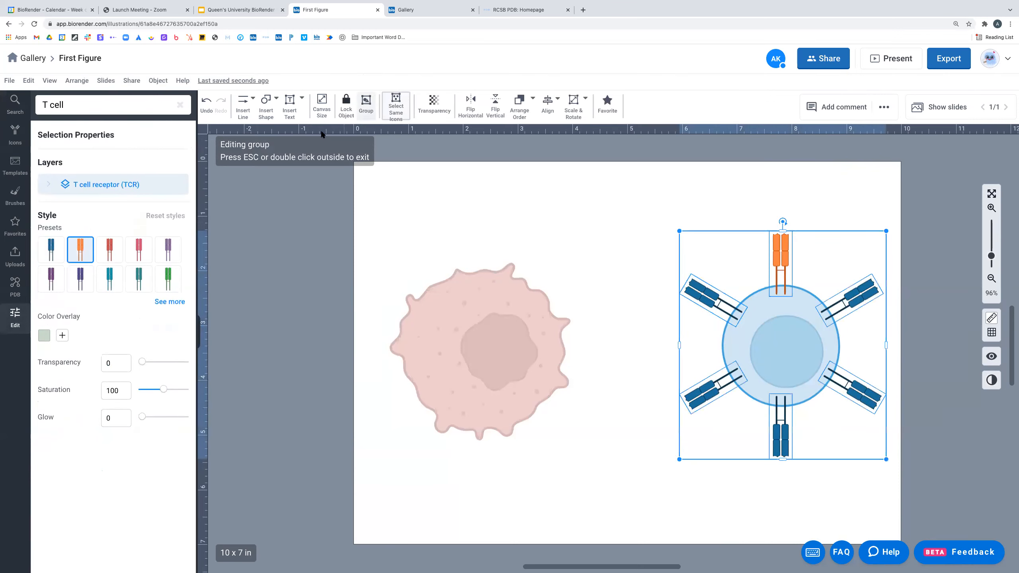
click(103, 248)
click(51, 249)
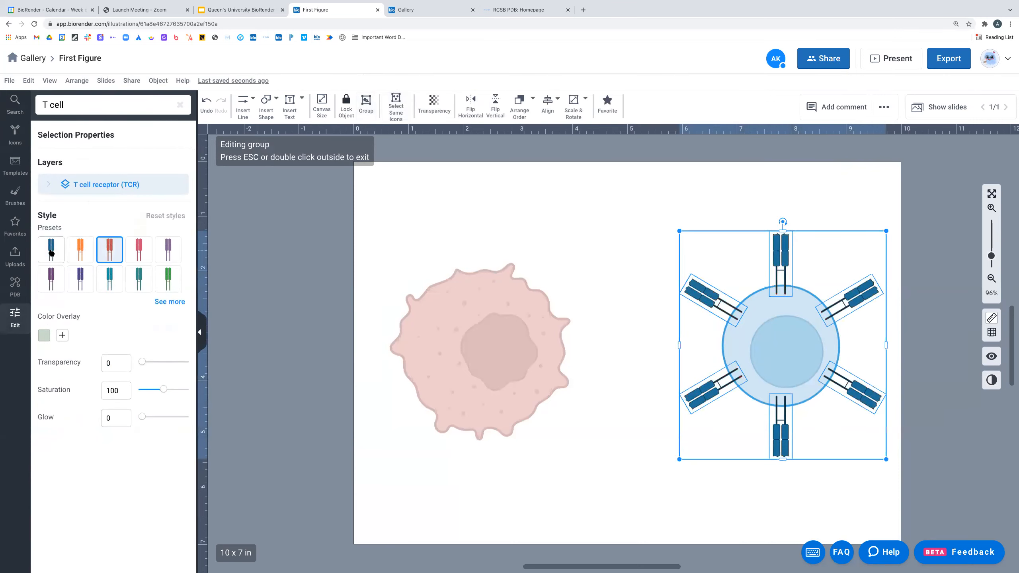
click(543, 222)
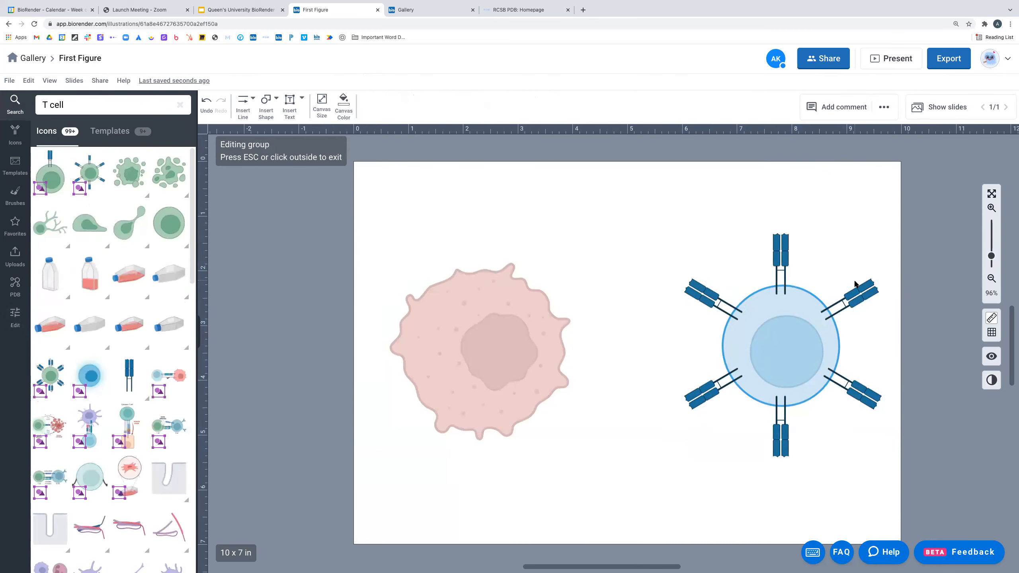
- Nudge the T-cell slightly left and down, then add a second blank slide
click(648, 221)
mouse_move(777, 333)
mouse_down()
mouse_move(728, 346)
mouse_move(772, 338)
mouse_up()
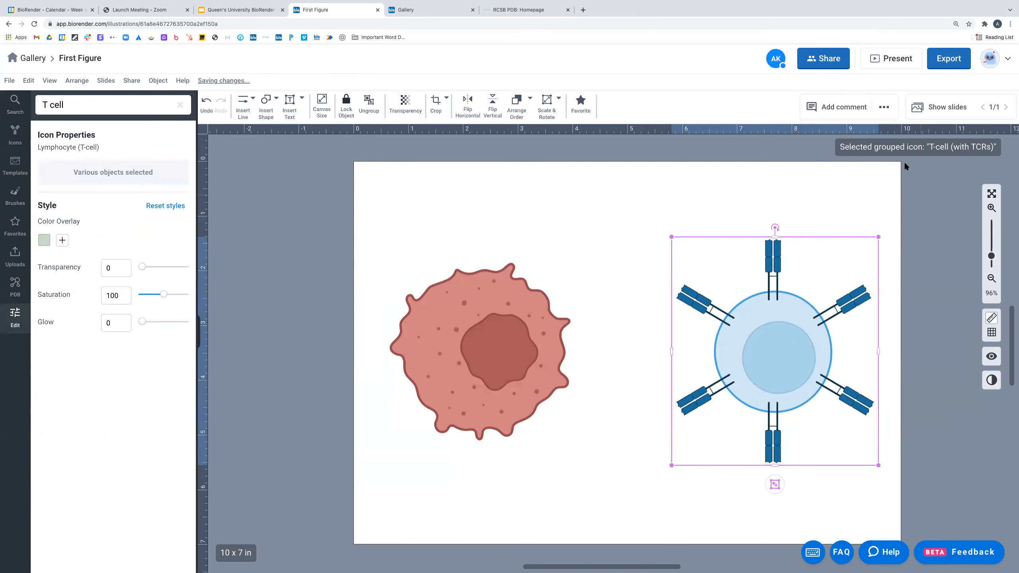
click(947, 106)
click(972, 243)
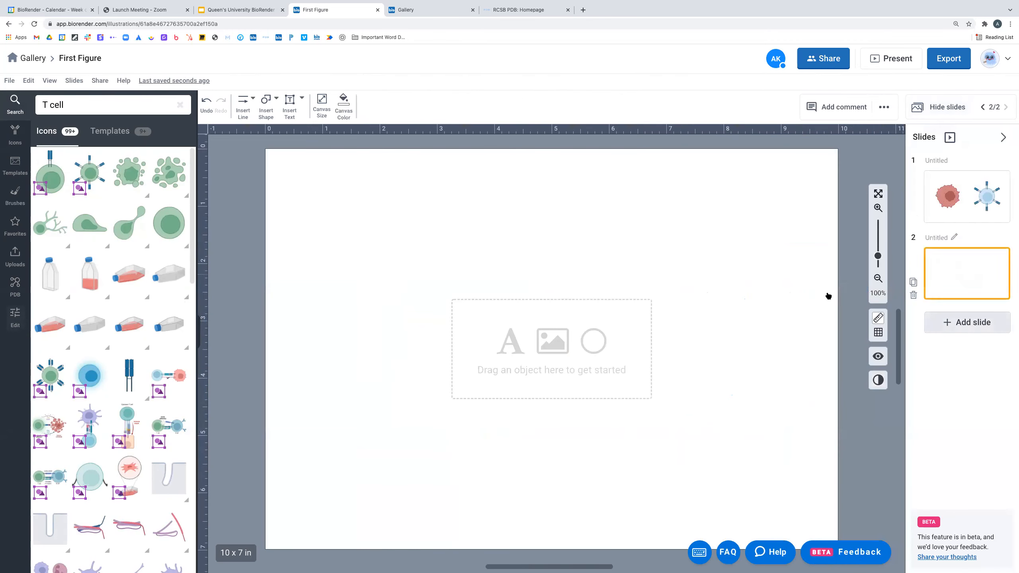
click(14, 195)
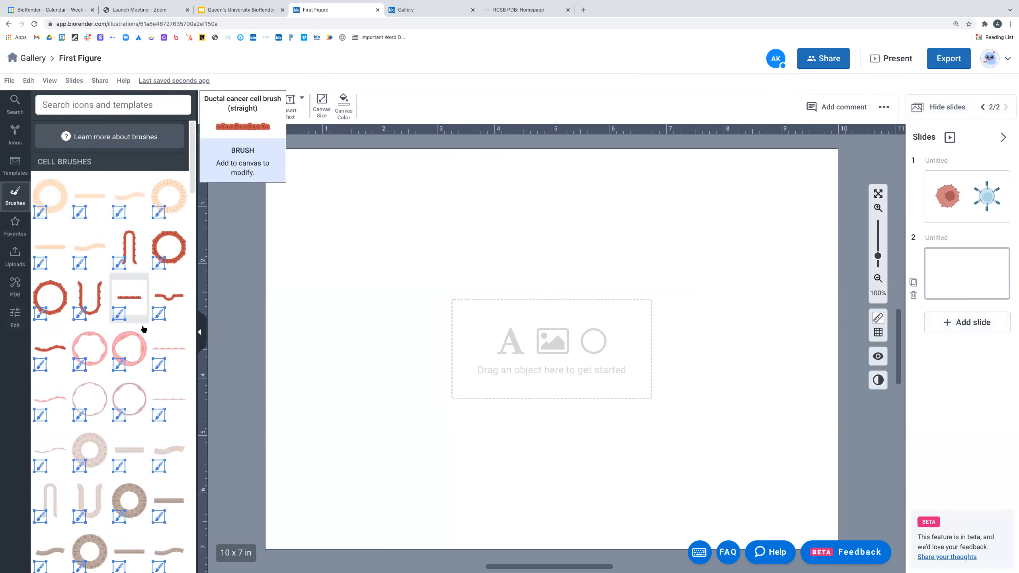
mouse_move(138, 357)
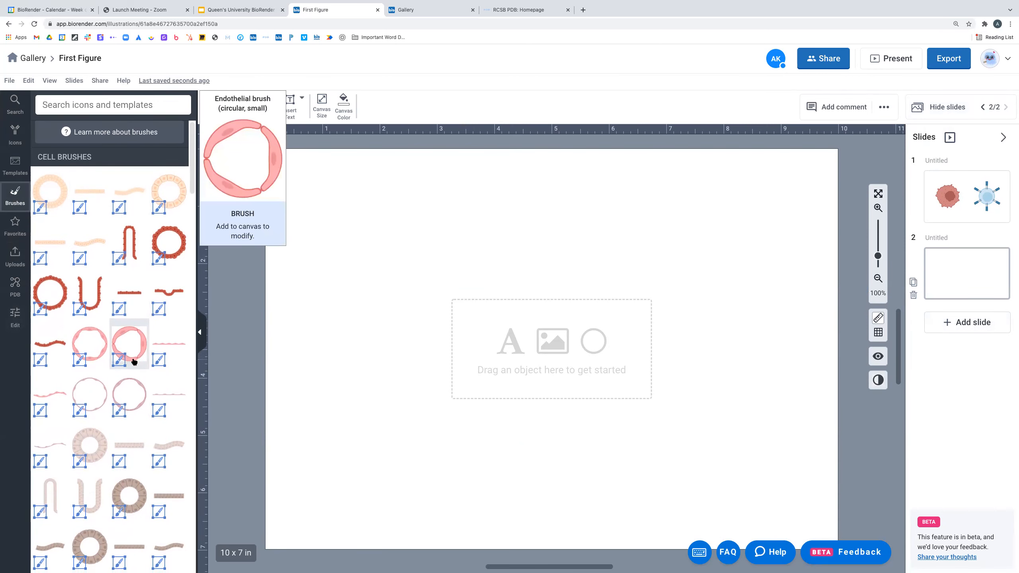
scroll(134, 359, down, 1)
scroll(132, 362, down, 8)
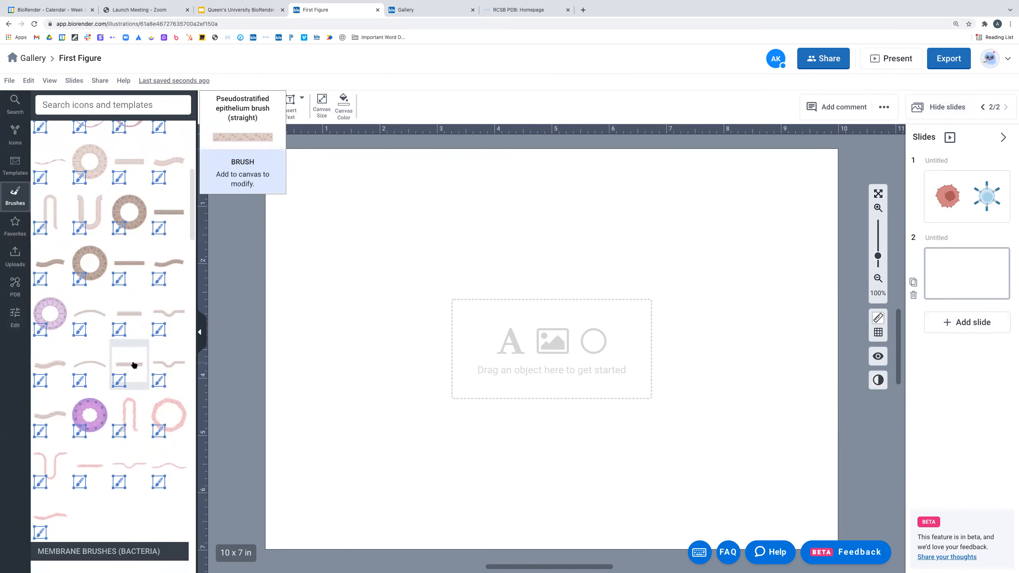
scroll(138, 365, down, 1)
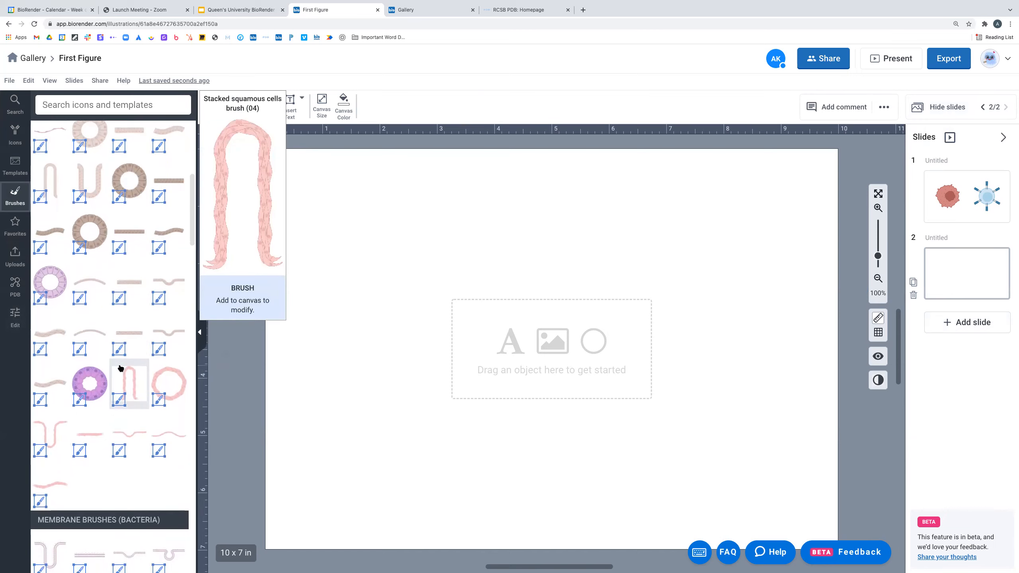
scroll(120, 369, down, 5)
scroll(119, 372, down, 4)
scroll(121, 377, up, 7)
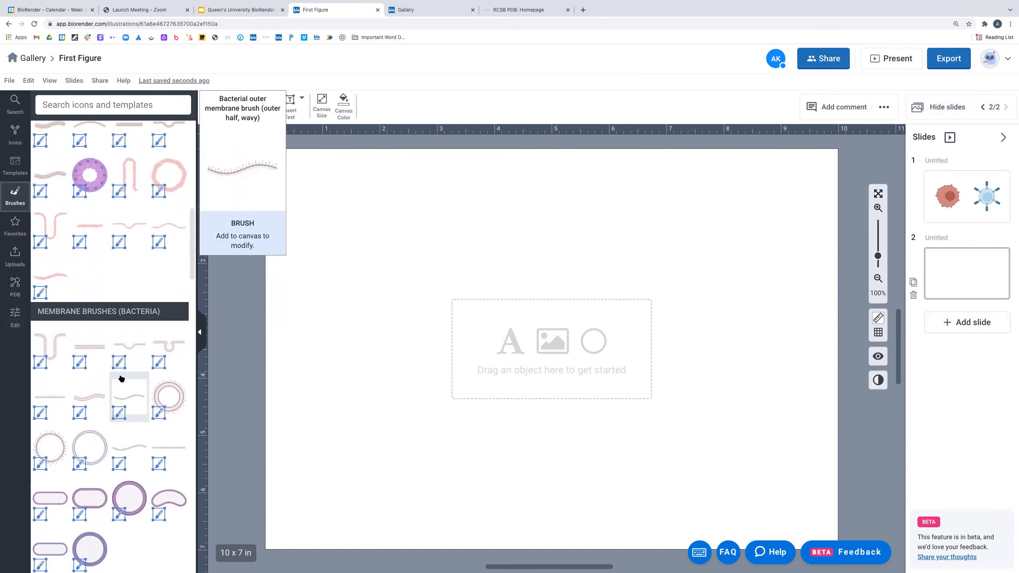
scroll(120, 379, up, 7)
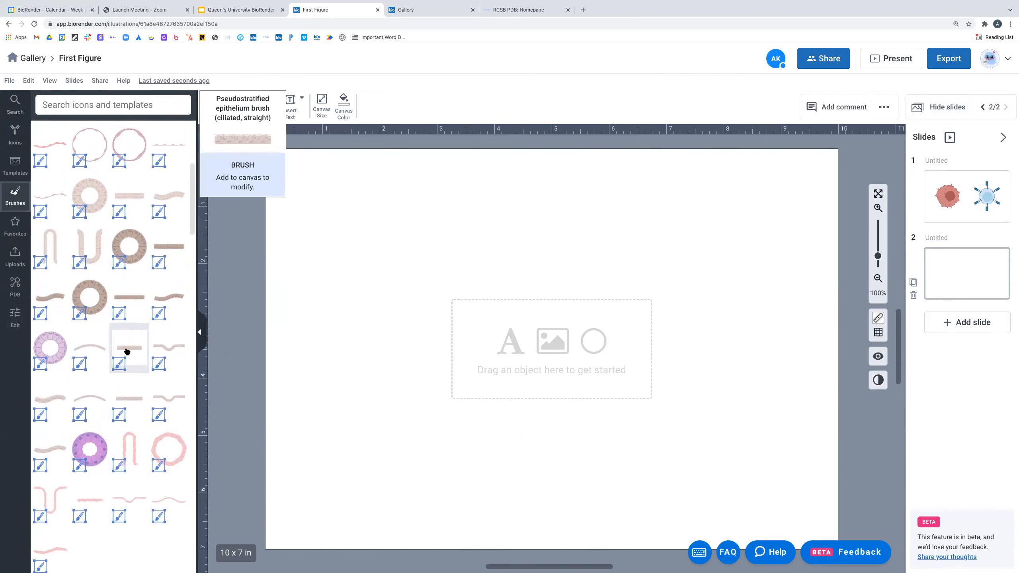
mouse_move(169, 279)
mouse_down()
mouse_move(520, 273)
mouse_move(545, 264)
mouse_move(546, 242)
mouse_up()
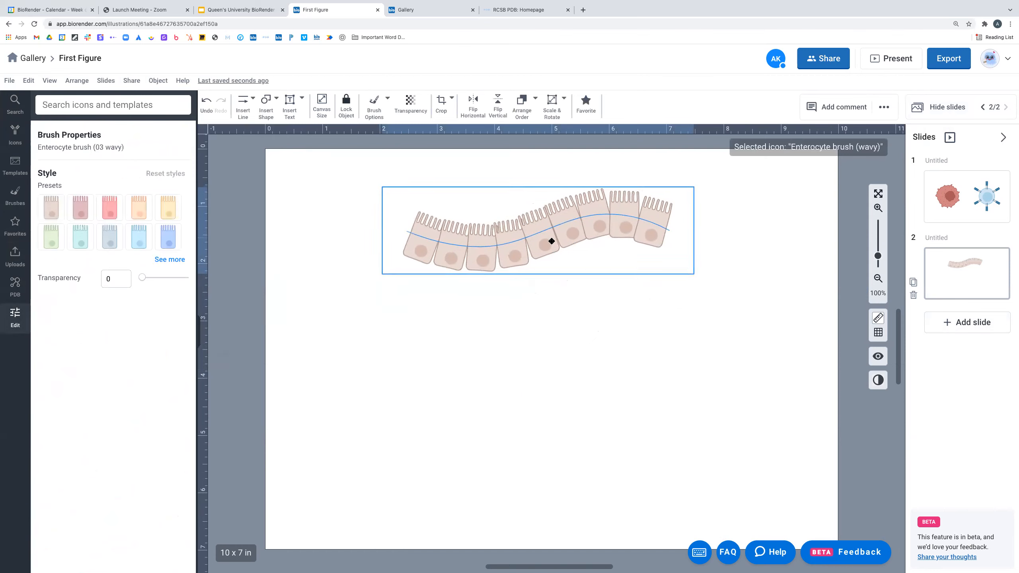
- Enlarge the enterocyte layer, then add a Phospholipid bilayer (small arc) brush below it
drag(689, 278, 766, 301)
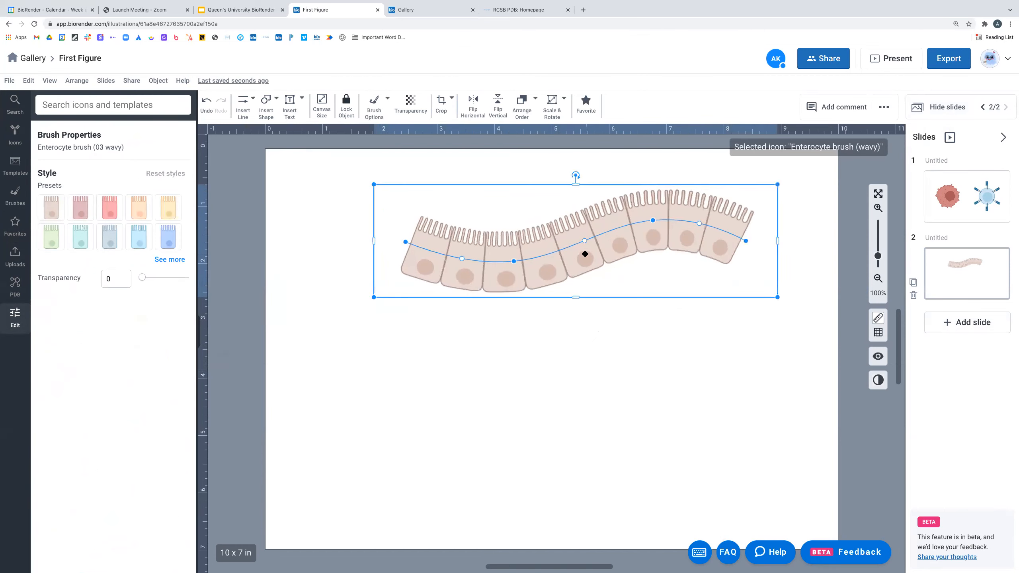
click(16, 193)
scroll(96, 353, down, 10)
scroll(109, 368, down, 12)
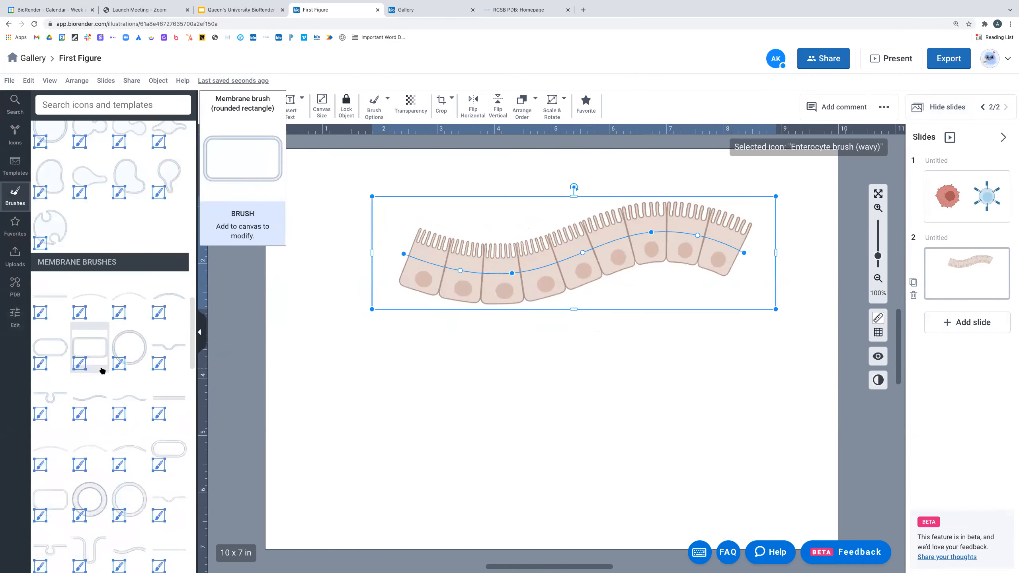
scroll(160, 369, down, 2)
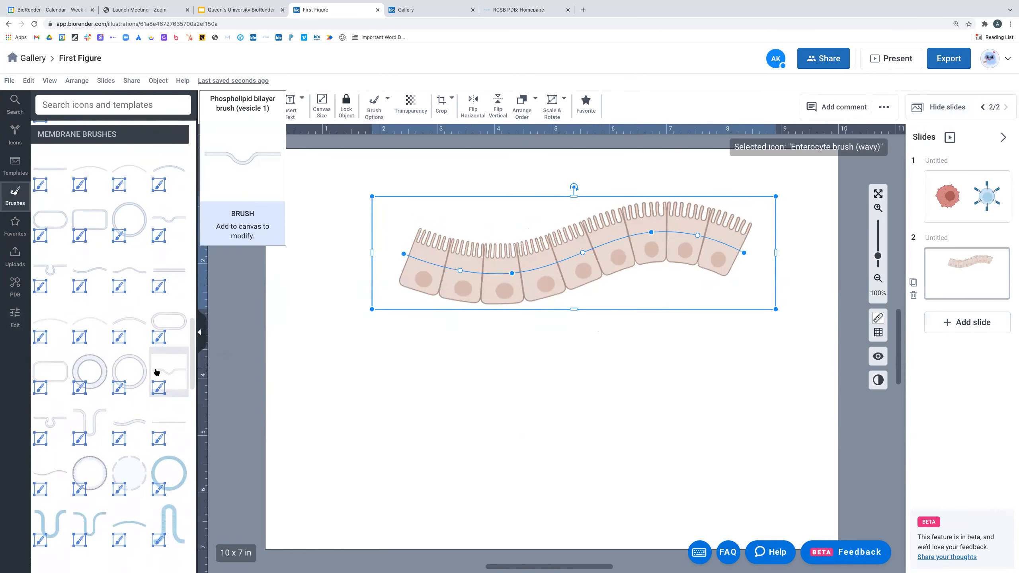
scroll(154, 372, down, 2)
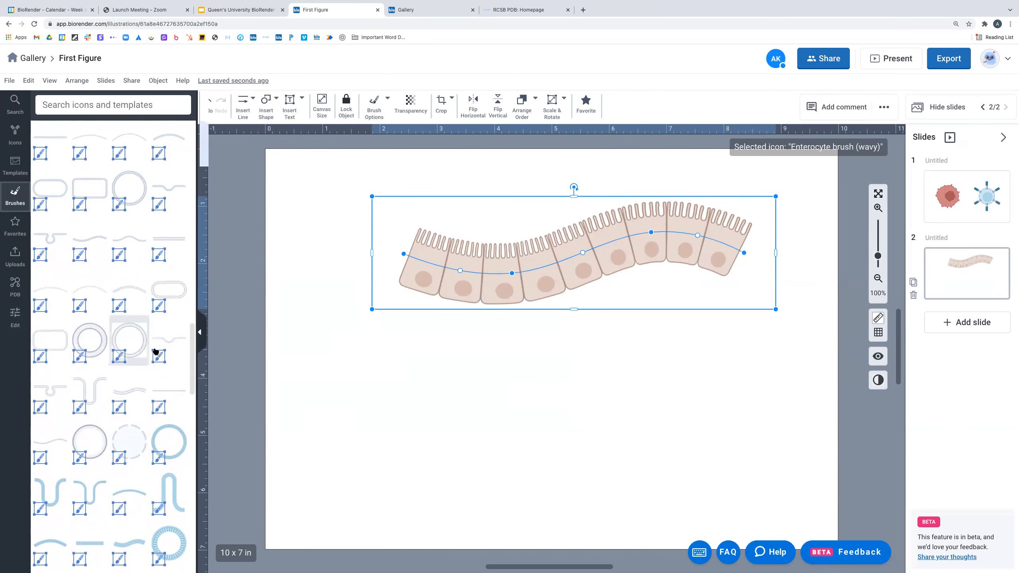
drag(119, 291, 535, 430)
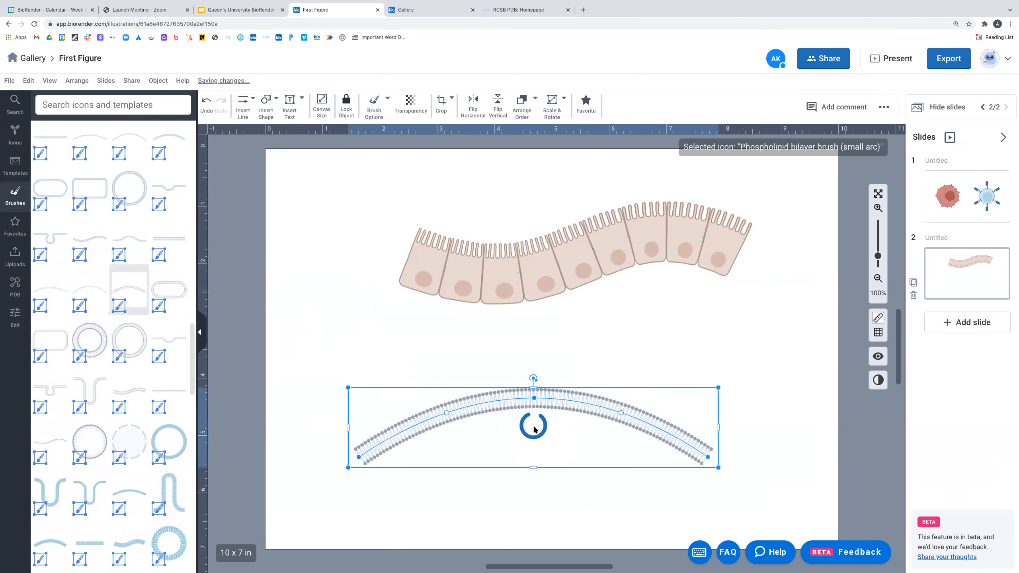
- Enlarge the bilayer arc and shift it left beneath the enterocytes
drag(806, 374, 808, 373)
drag(632, 391, 610, 396)
click(629, 381)
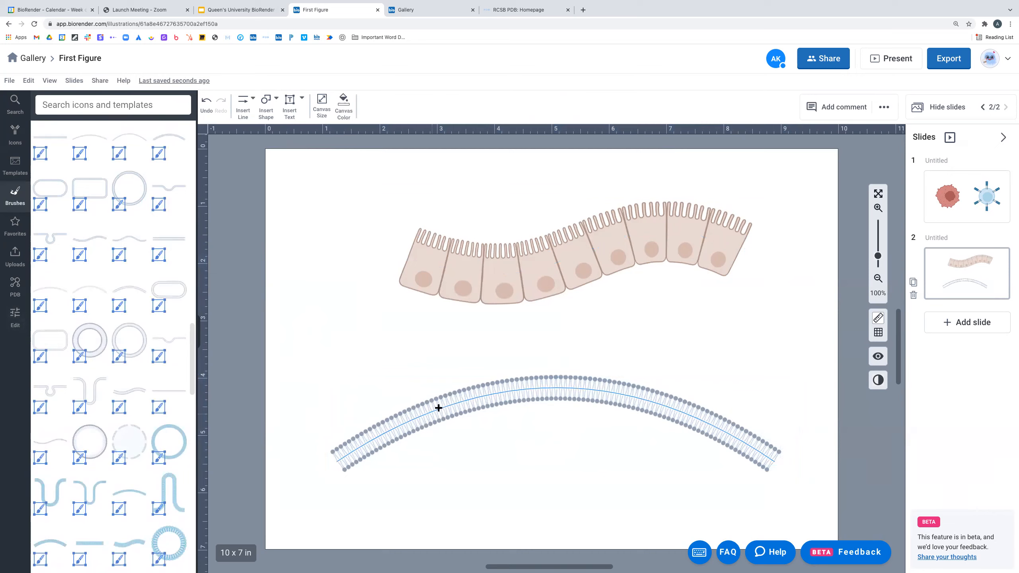
click(656, 402)
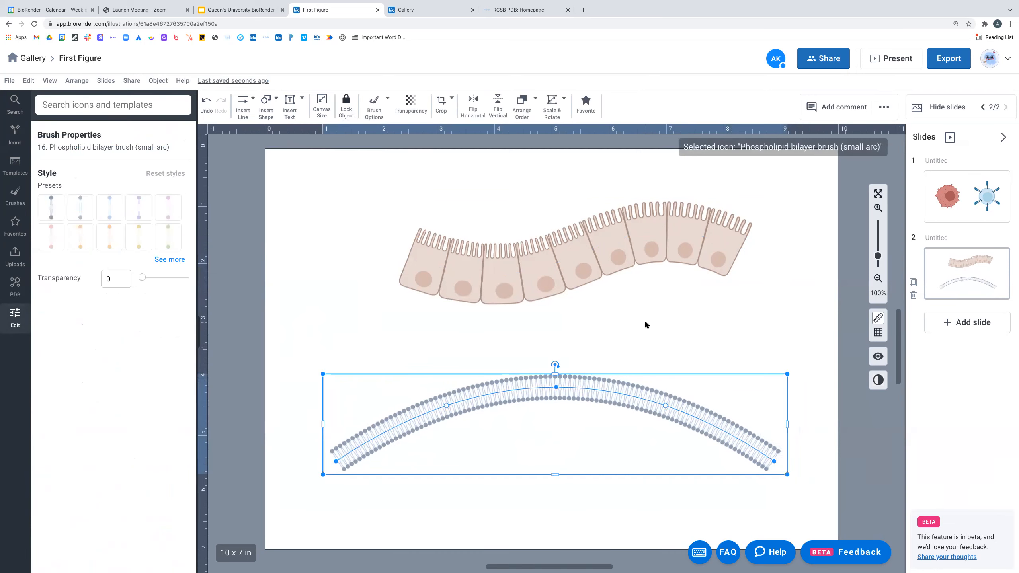
drag(602, 390, 564, 387)
drag(745, 468, 822, 502)
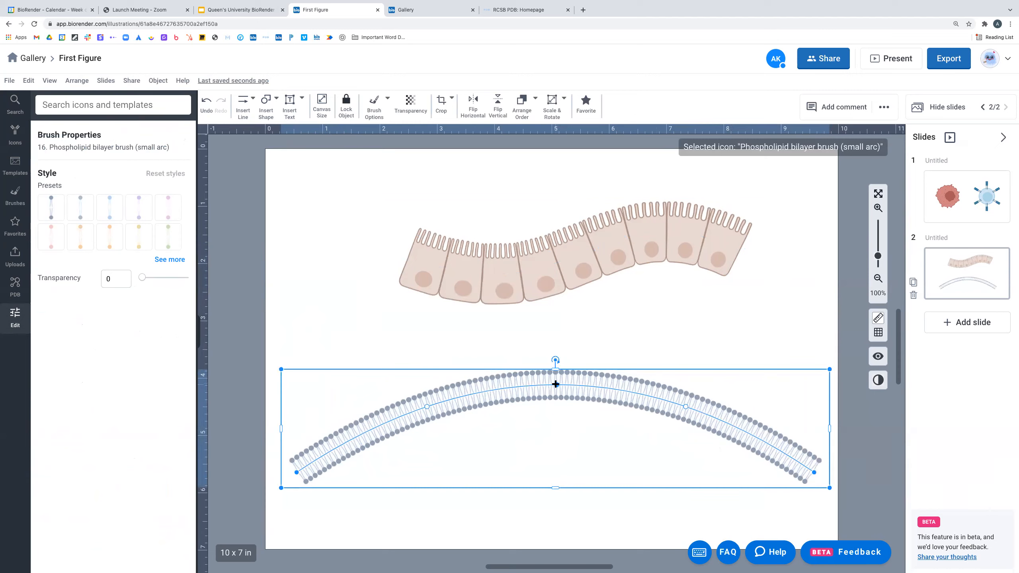
- Bend the bilayer into a broad hump and colour its lipid heads orange
drag(556, 384, 564, 351)
drag(432, 382, 477, 476)
drag(658, 379, 728, 467)
click(675, 352)
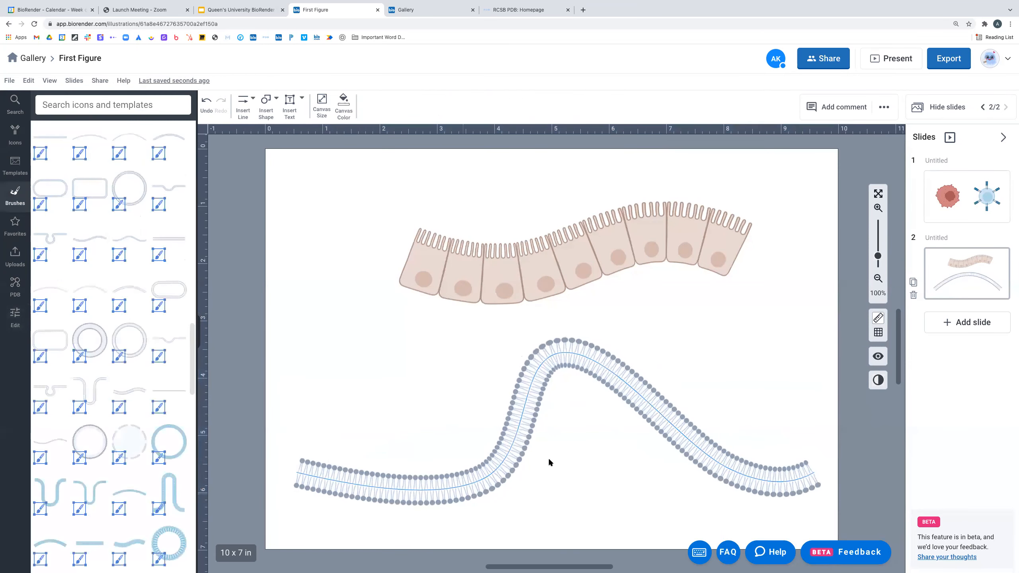
click(566, 354)
drag(647, 400, 677, 385)
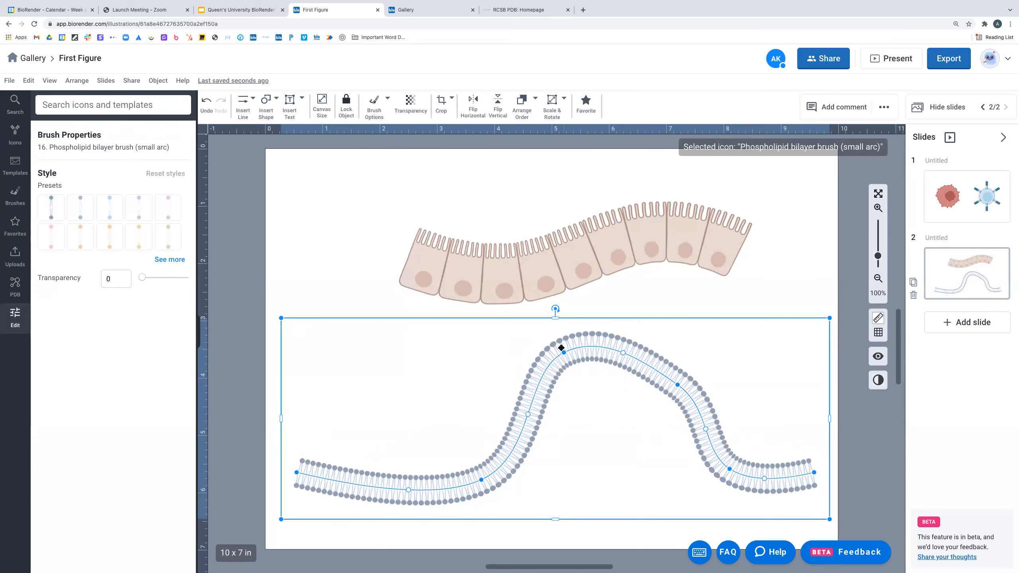
drag(482, 477, 448, 480)
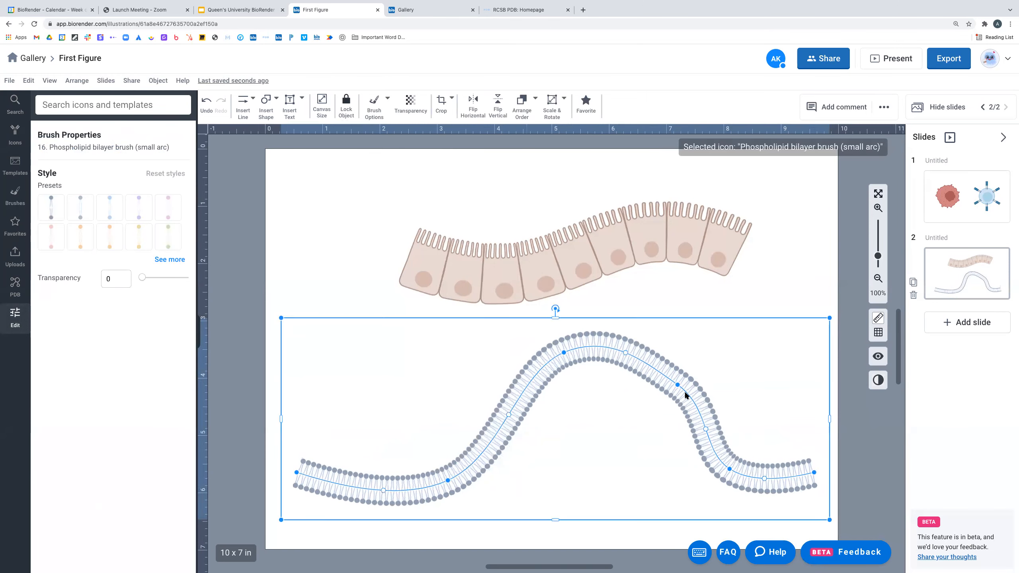
drag(676, 383, 668, 395)
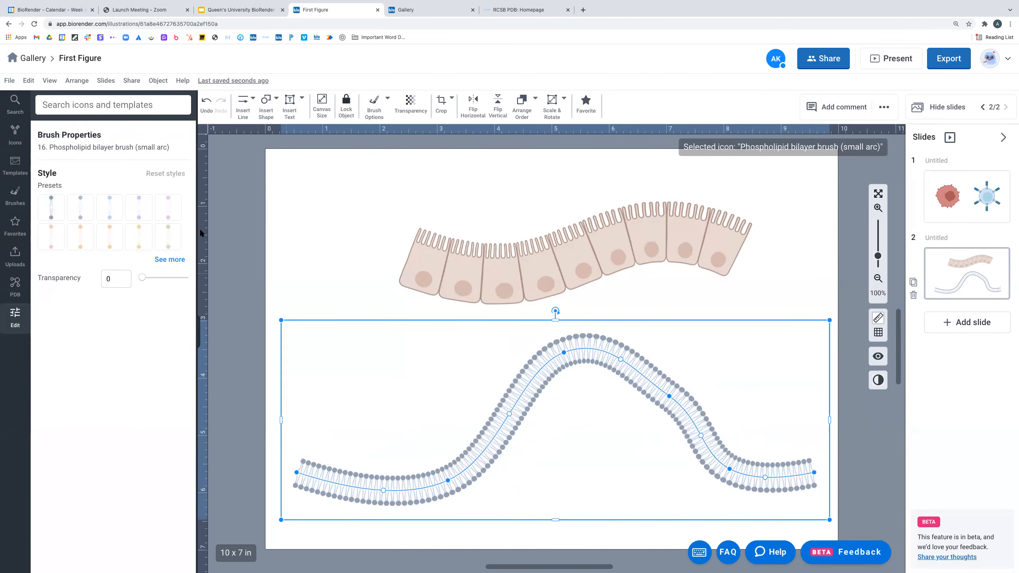
click(79, 241)
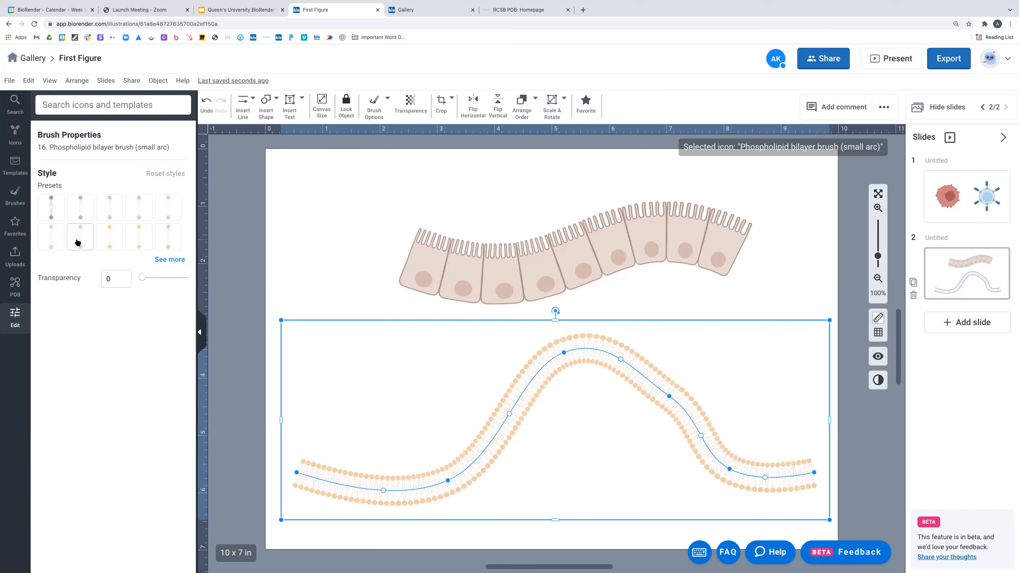
- Try a light blue preset on the bilayer, then delete it and select the enterocyte layer
click(112, 209)
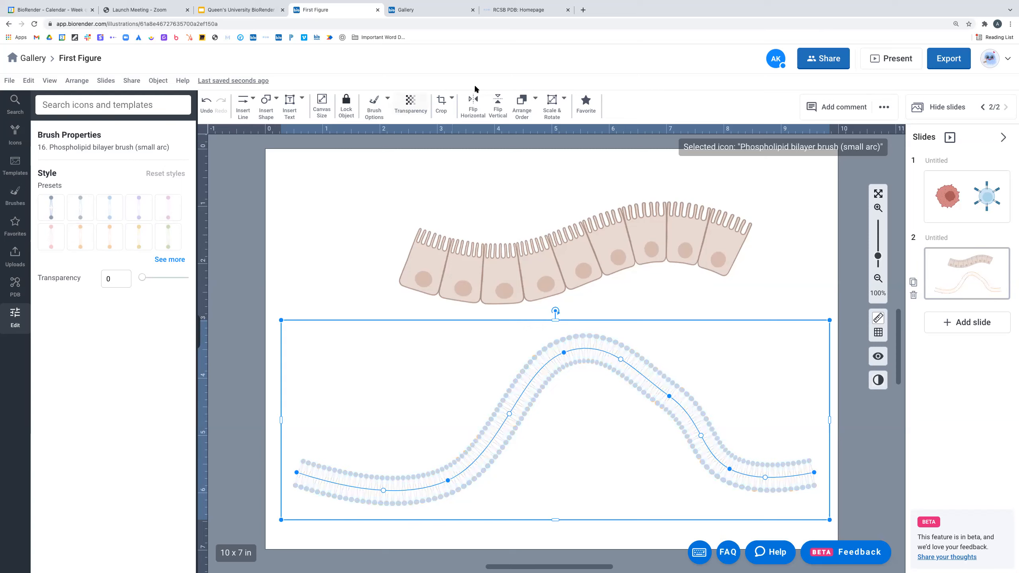
click(411, 99)
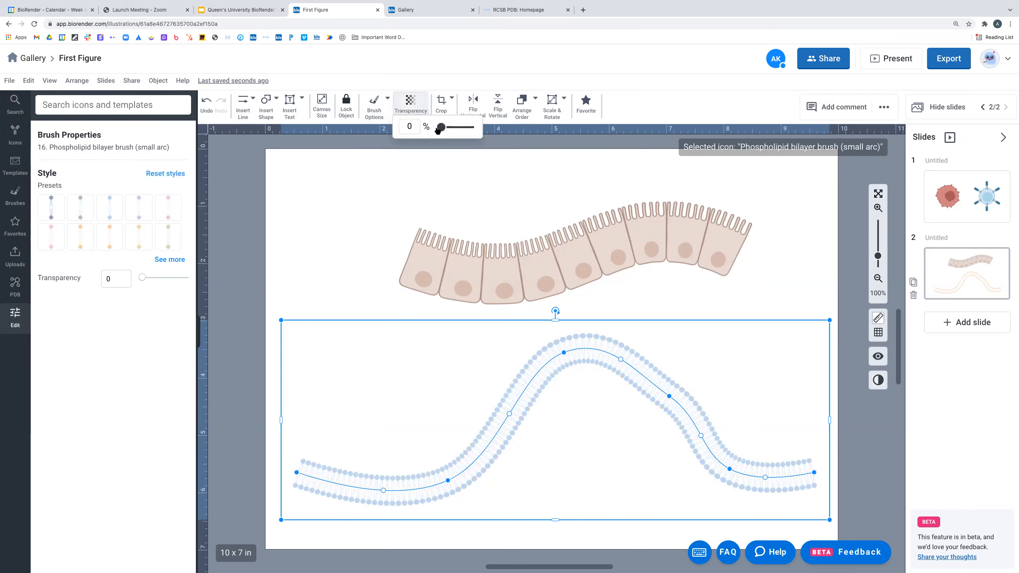
click(740, 307)
click(644, 381)
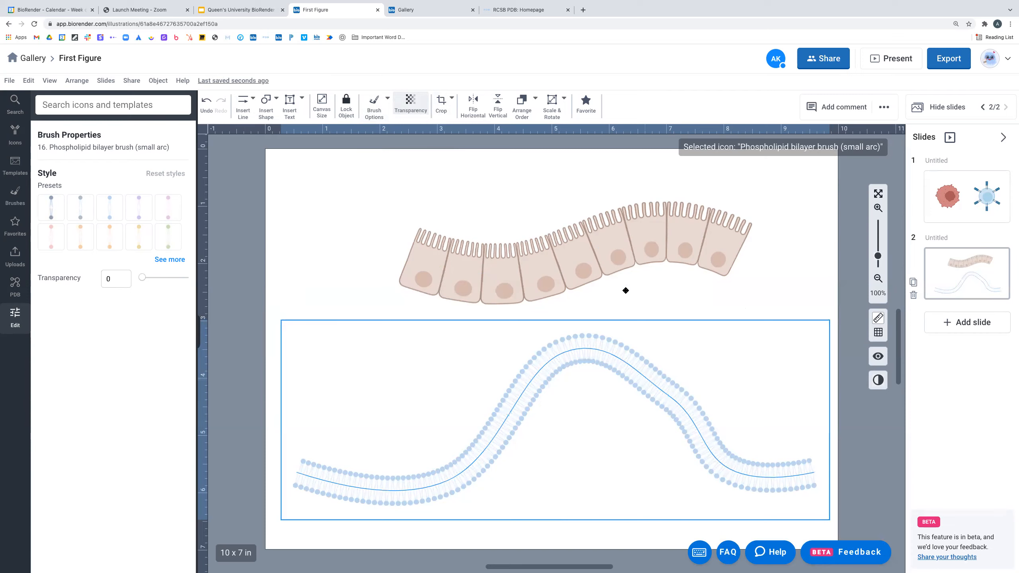
key(Delete)
click(580, 268)
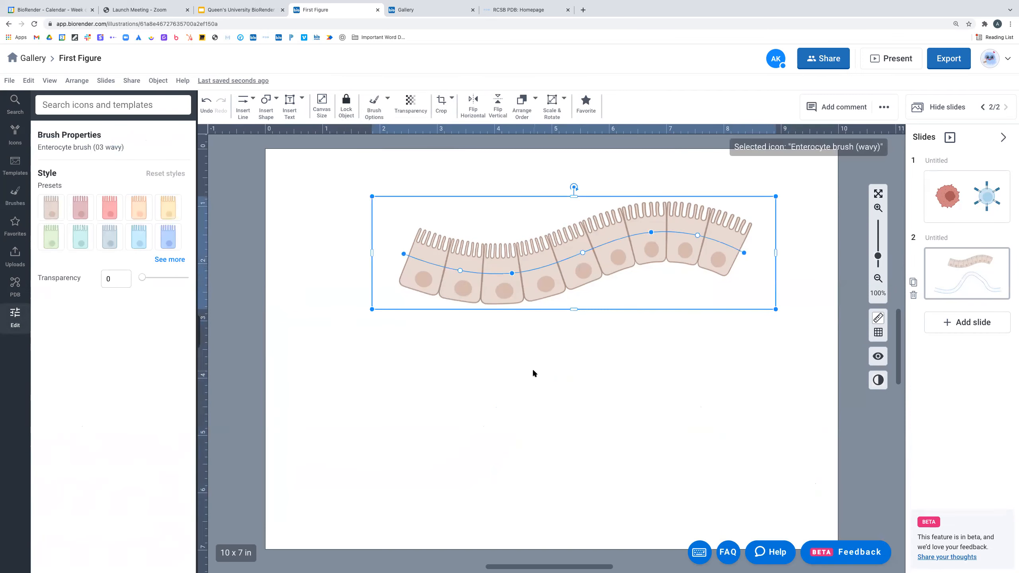
- Enlarge the enterocyte layer and move it across the middle of slide 2
drag(557, 275, 500, 384)
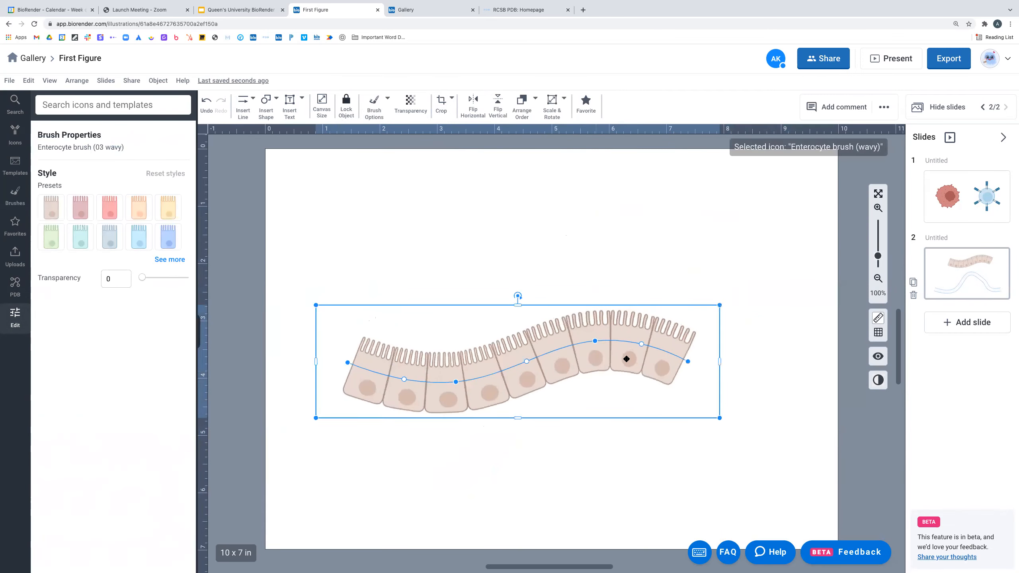
mouse_move(721, 421)
mouse_down()
mouse_move(794, 448)
mouse_move(827, 441)
mouse_up()
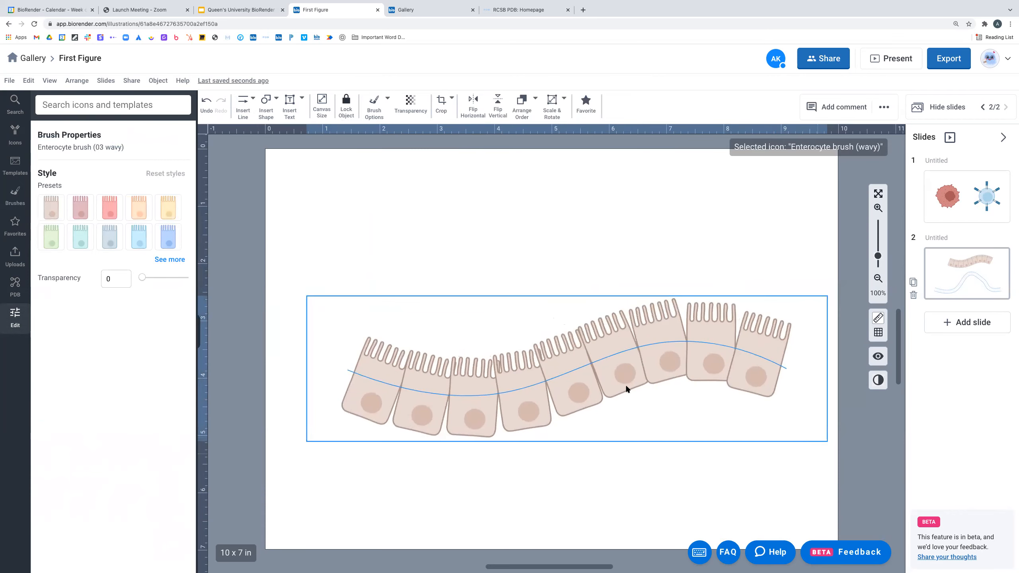
mouse_move(600, 346)
mouse_down()
mouse_move(585, 303)
mouse_move(644, 289)
mouse_move(642, 243)
mouse_up()
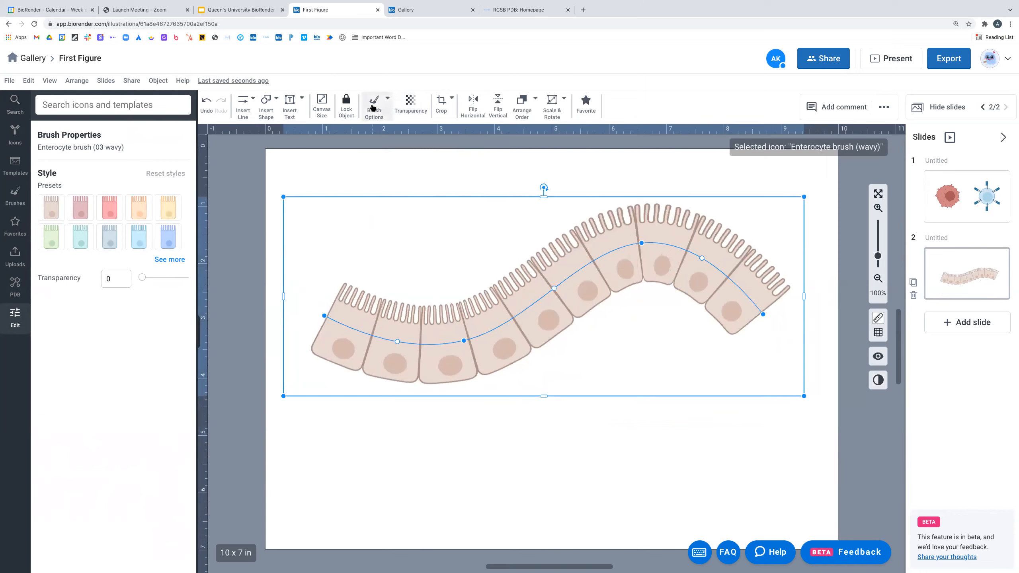
- Switch the layer to short-villi enterocytes and bend it with a new anchor
click(378, 104)
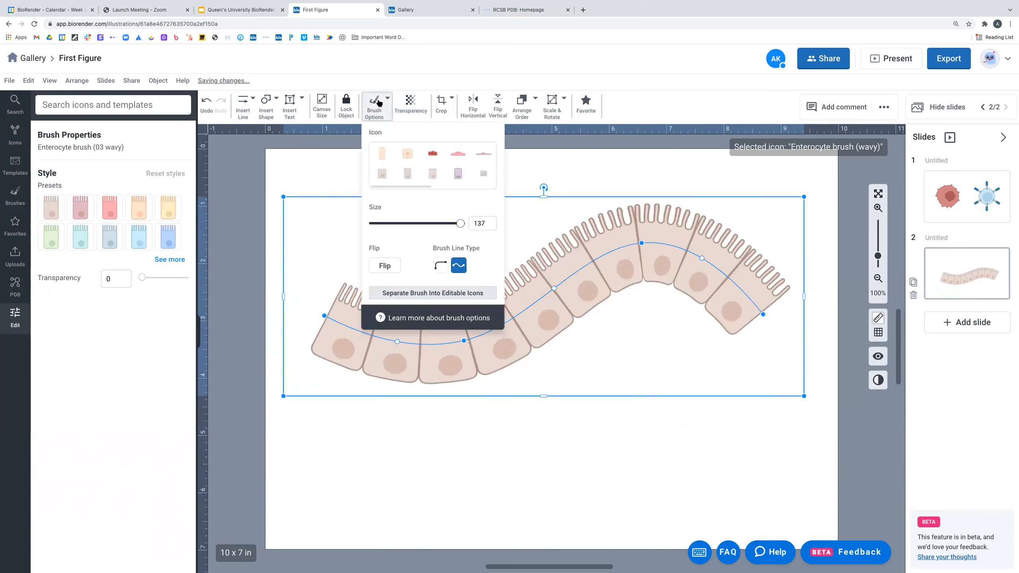
mouse_move(422, 188)
mouse_down()
mouse_move(472, 188)
mouse_move(406, 184)
mouse_up()
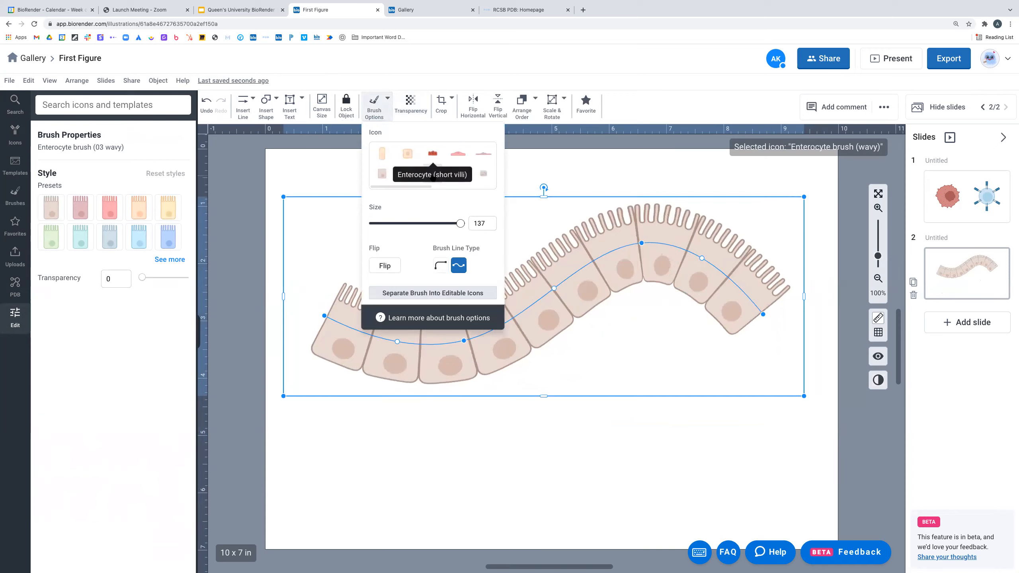
click(434, 176)
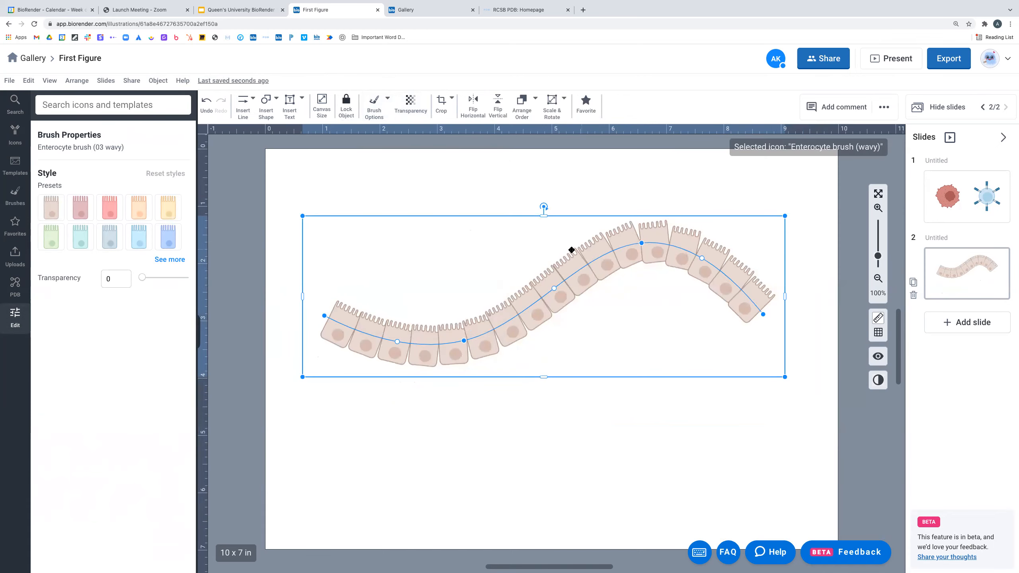
drag(553, 287, 540, 270)
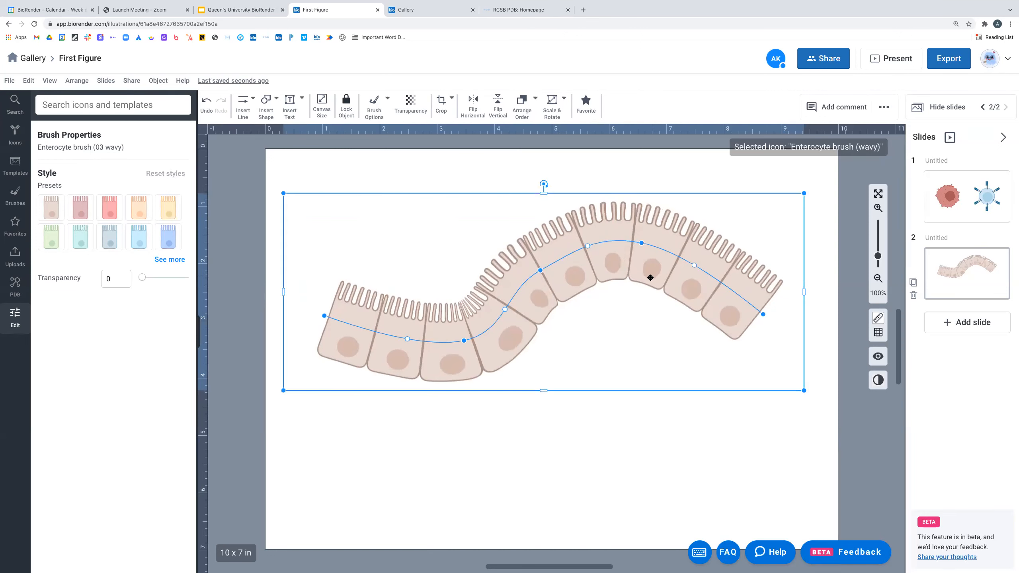
click(374, 105)
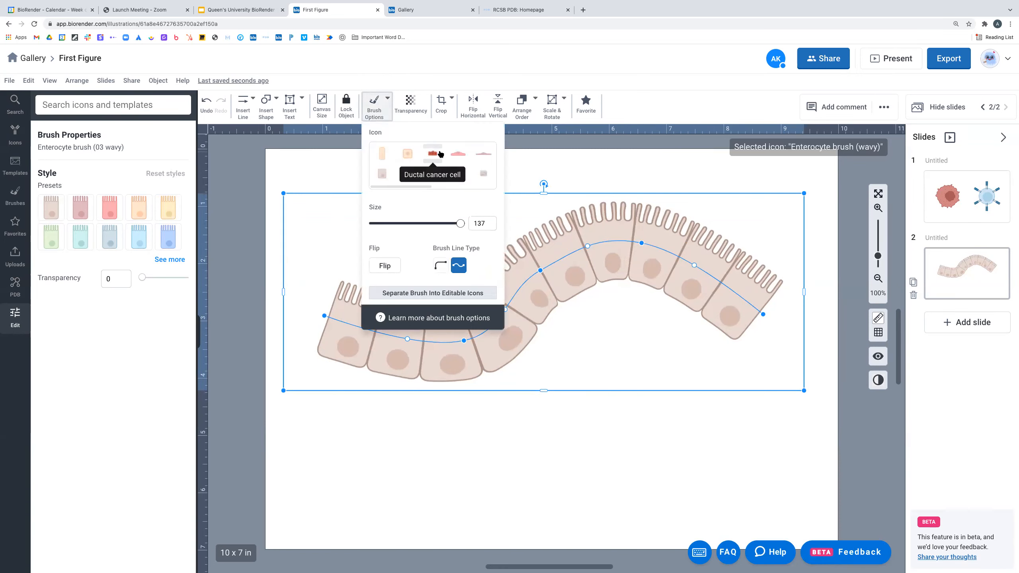
- Swap the layer's cells to endothelial cells and preview the result
click(460, 154)
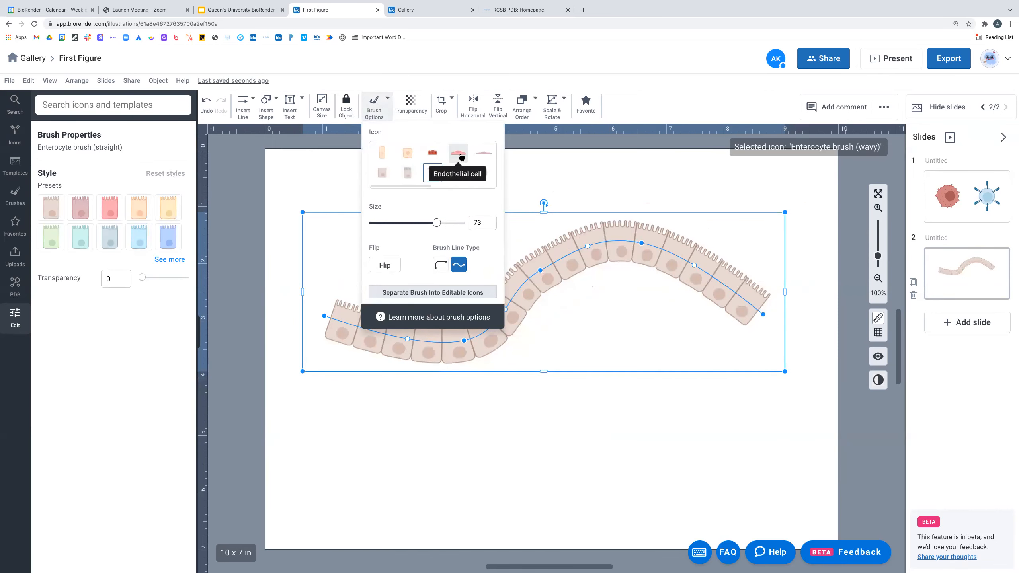
click(461, 156)
click(624, 180)
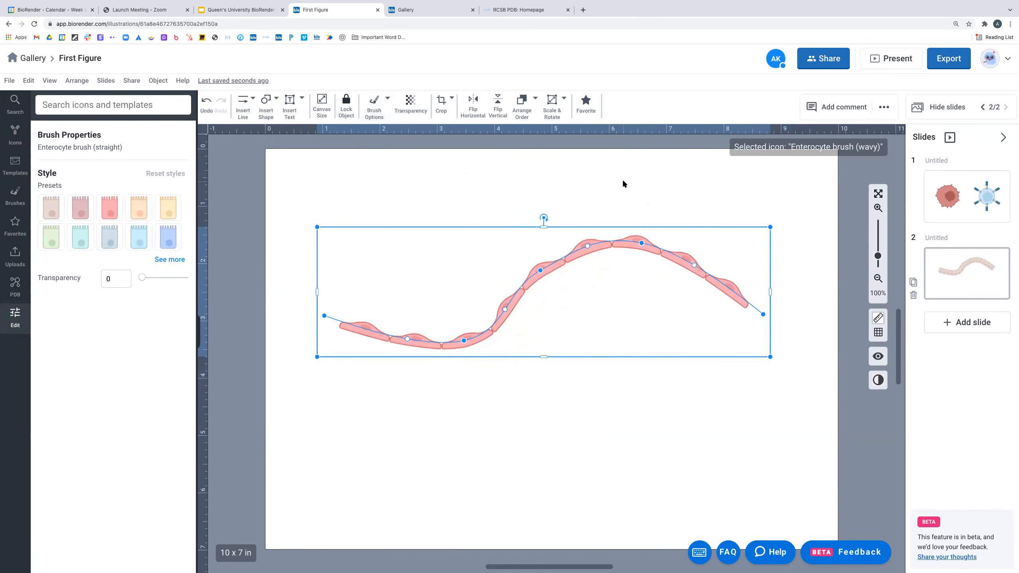
click(604, 427)
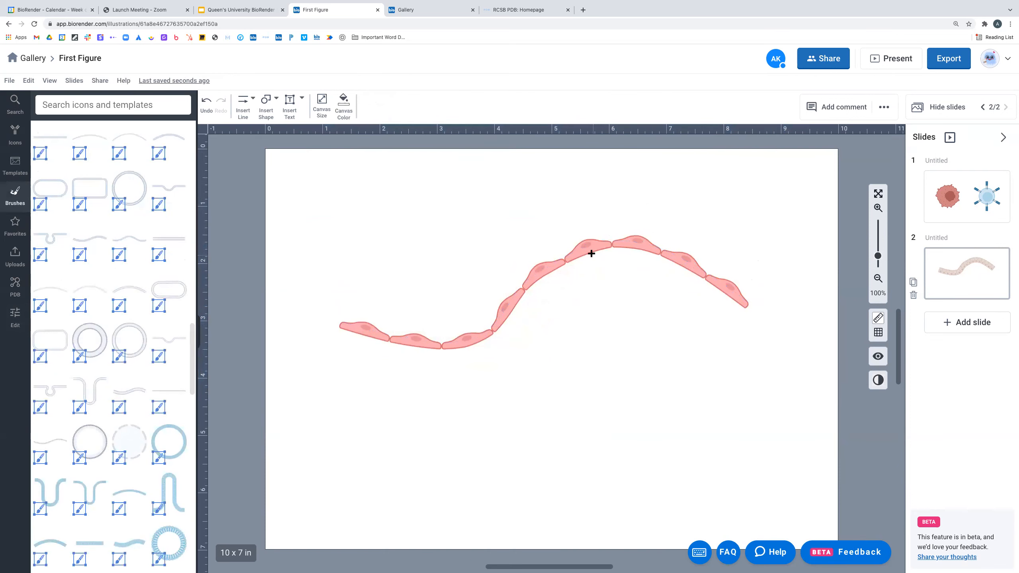
click(591, 253)
click(374, 105)
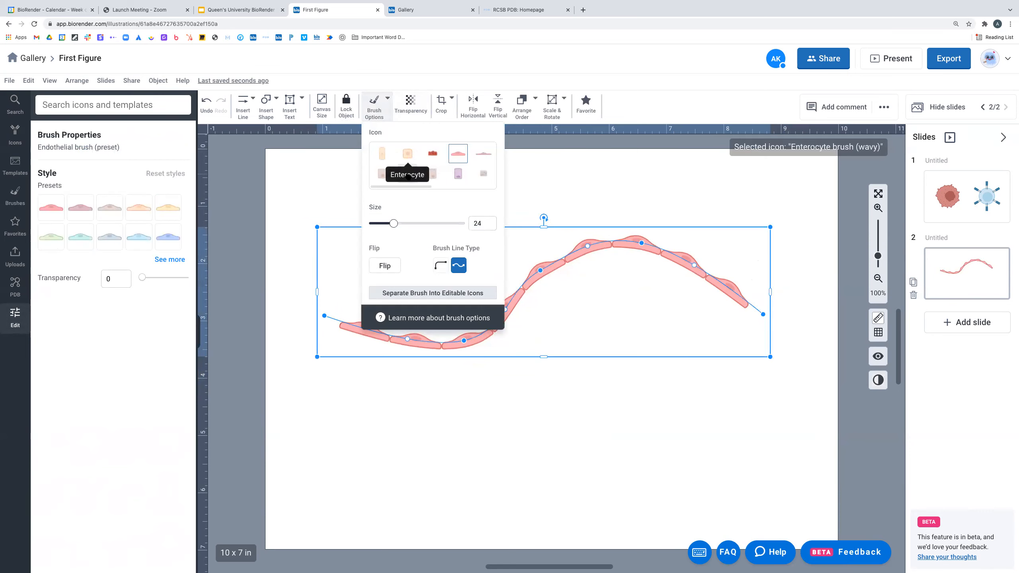
click(650, 171)
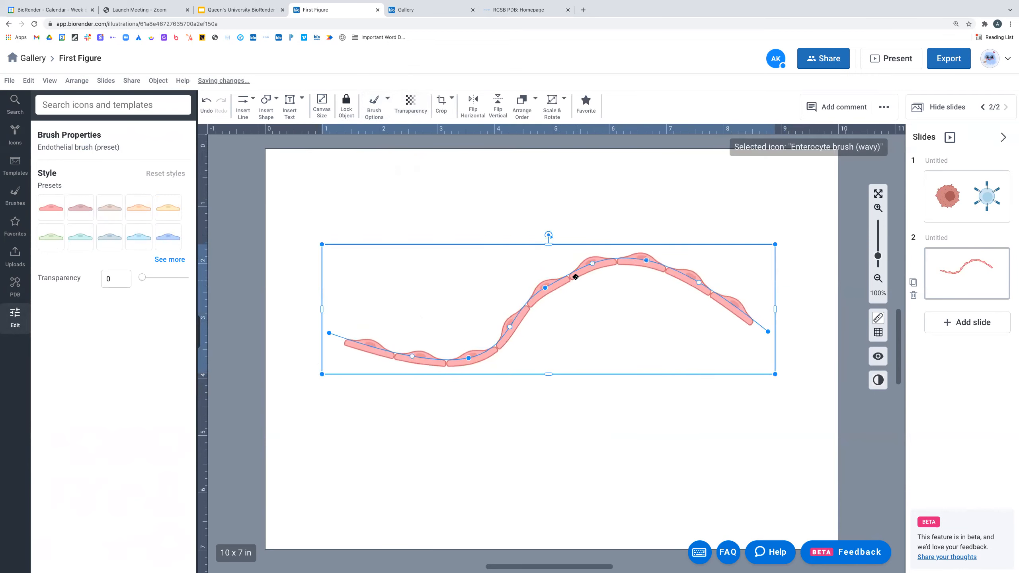
- Switch the cells back to enterocytes and shift the layer slightly
click(373, 105)
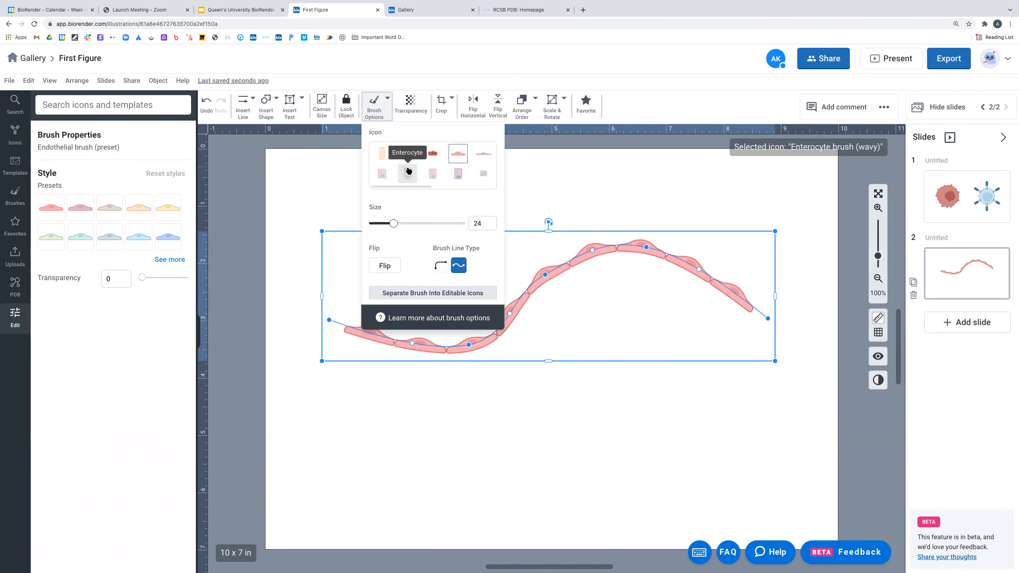
click(407, 172)
click(650, 184)
mouse_move(581, 265)
mouse_down()
mouse_move(605, 323)
mouse_move(607, 272)
mouse_up()
click(627, 296)
click(546, 284)
- Shrink the enterocyte cells, then enlarge them to size 80
click(384, 108)
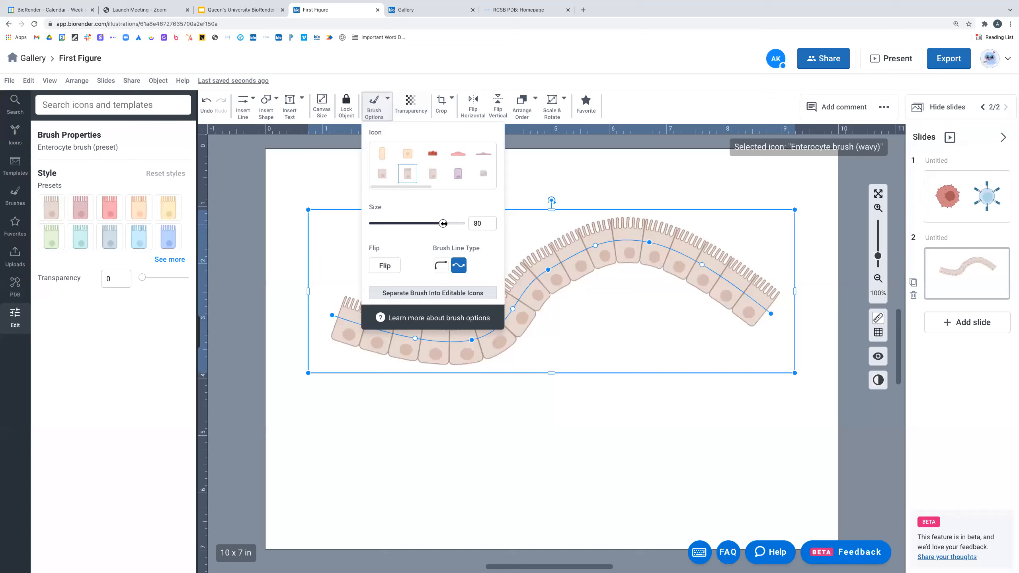
drag(443, 224, 387, 224)
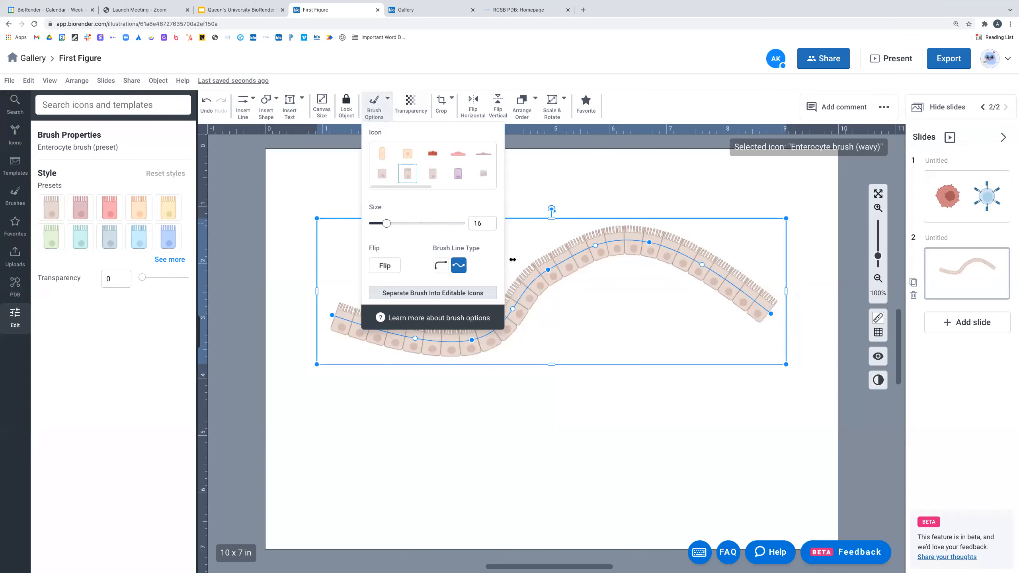
click(617, 191)
click(676, 314)
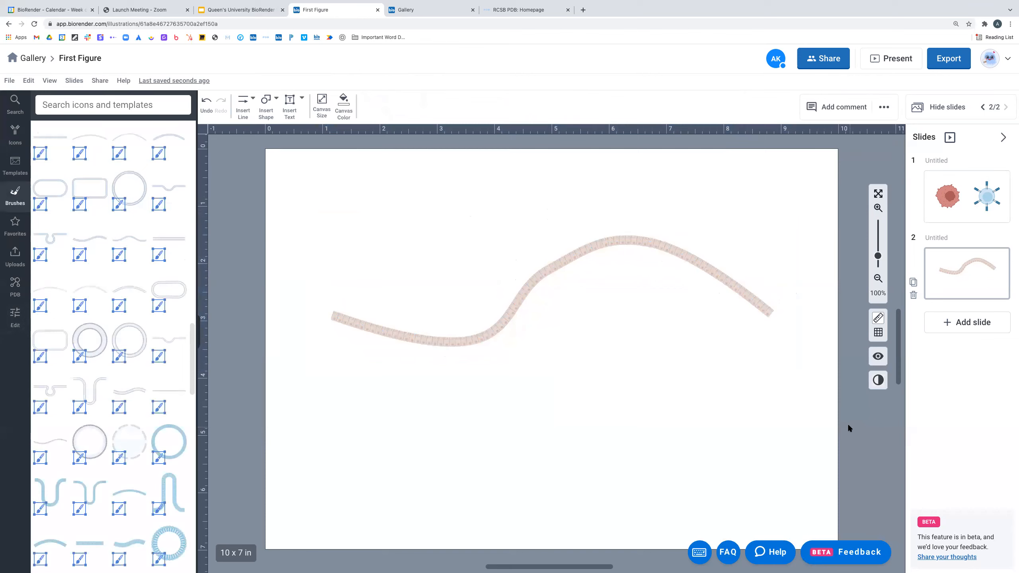
click(568, 247)
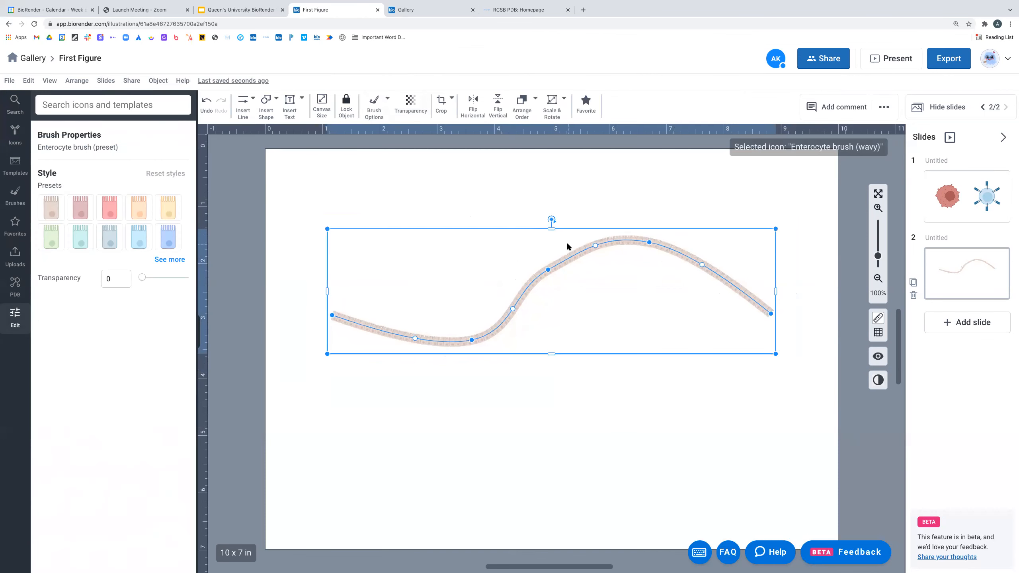
click(374, 108)
drag(387, 224, 430, 223)
click(644, 450)
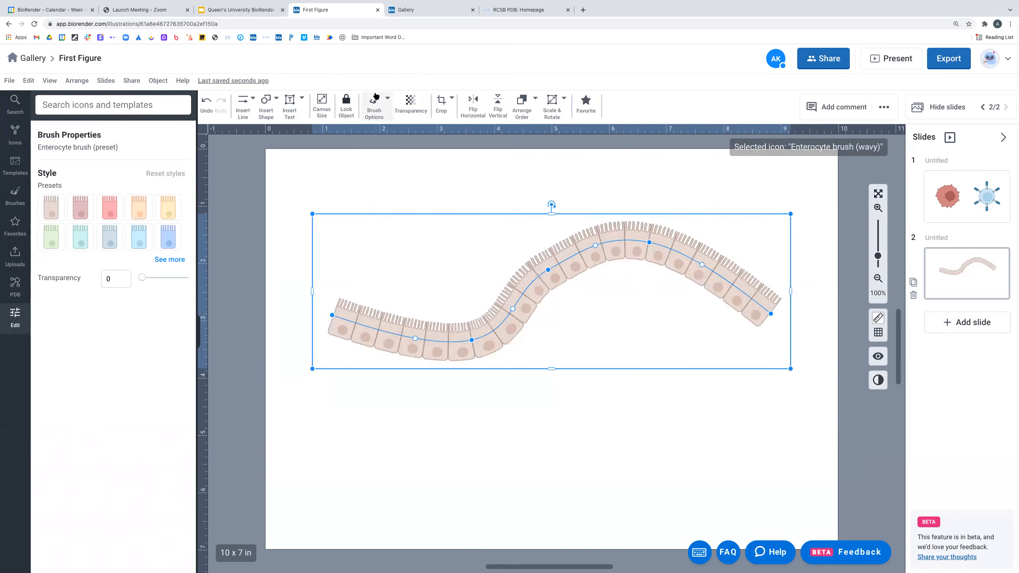
click(377, 101)
drag(431, 224, 444, 224)
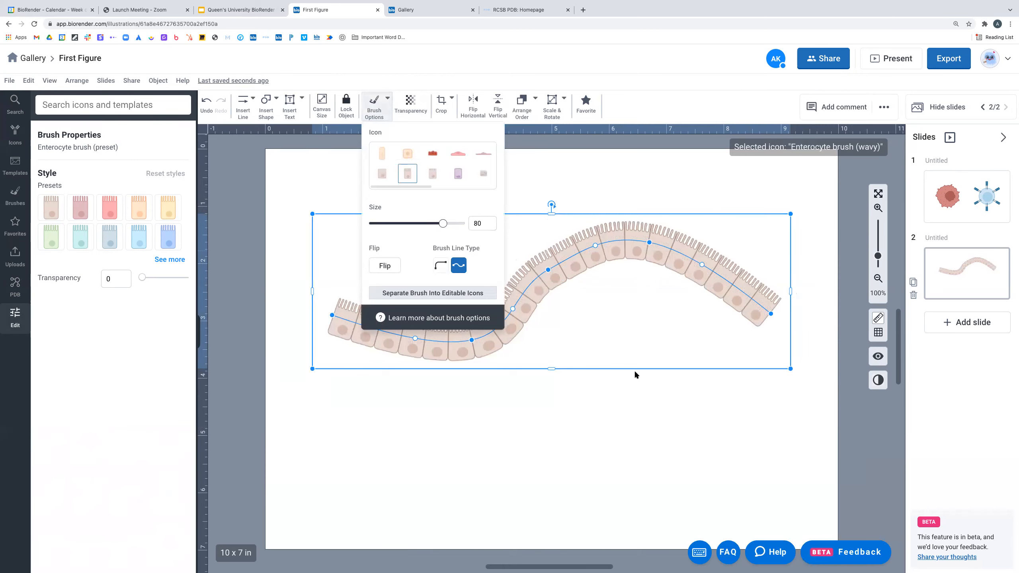
click(646, 393)
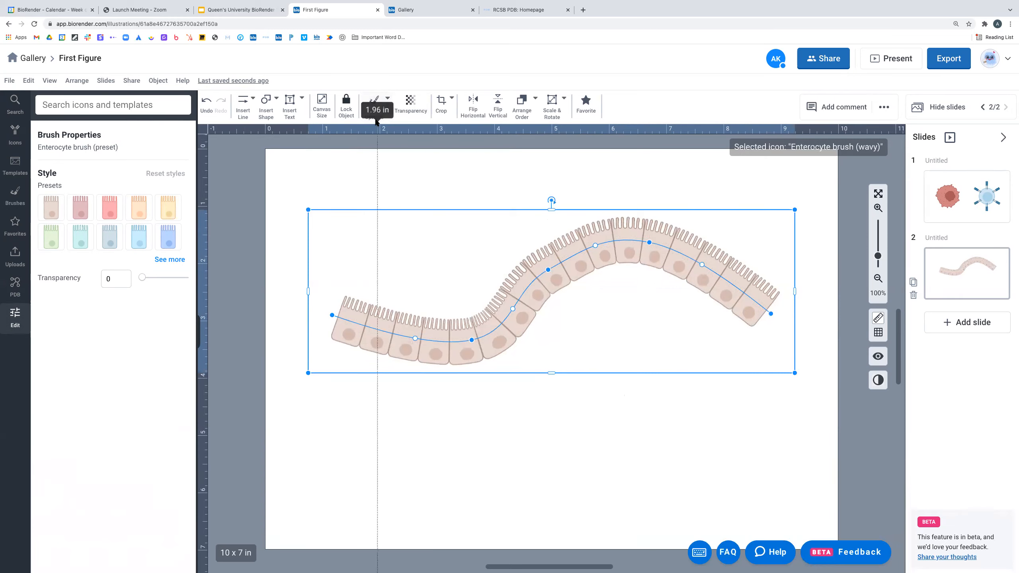
- Separate the wavy enterocyte brush on slide 2 into individual editable cell icons
click(373, 108)
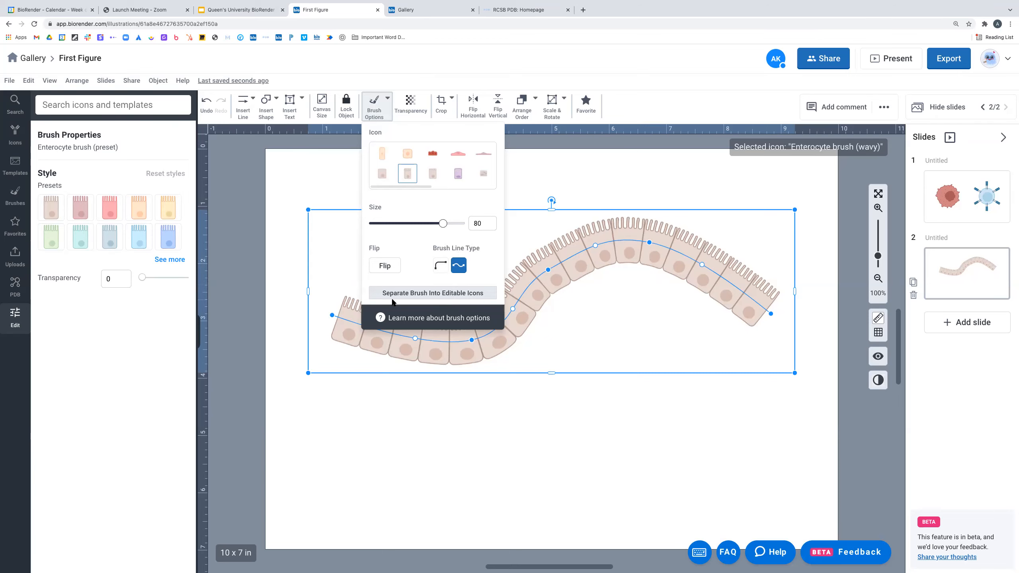
click(415, 293)
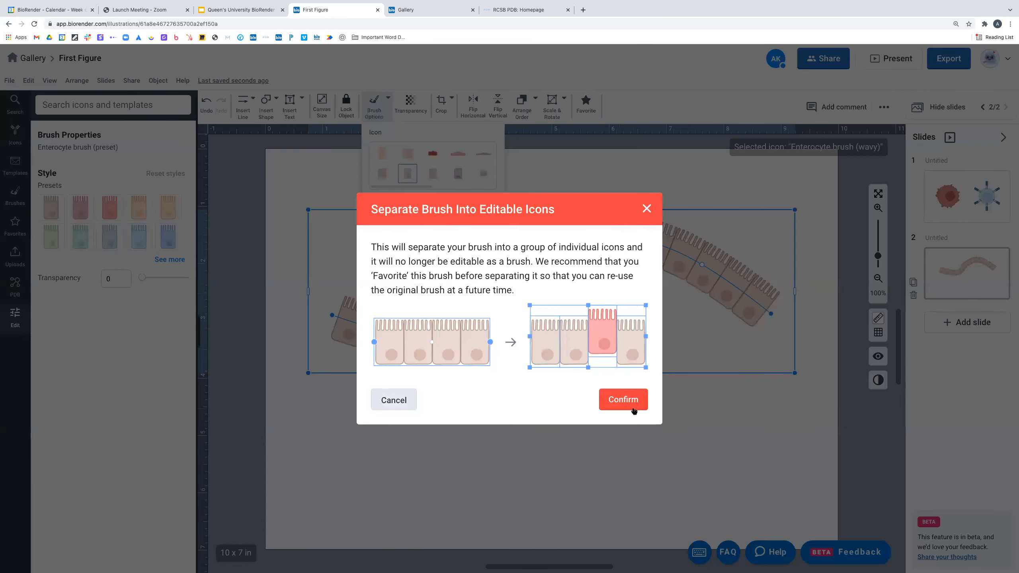
click(630, 403)
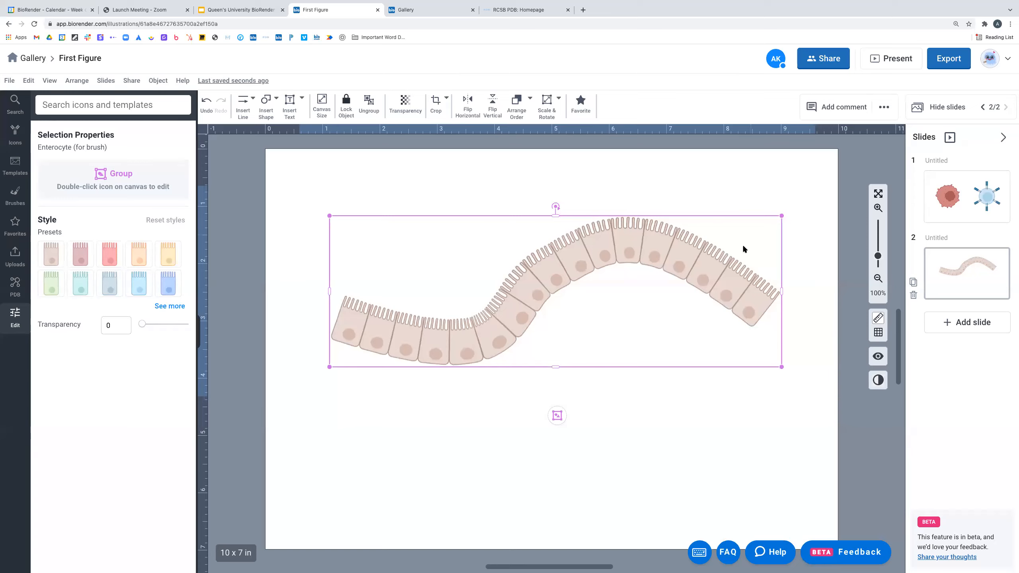
- Select the cells along the bend of the enterocyte layer and colour them red
double_click(571, 261)
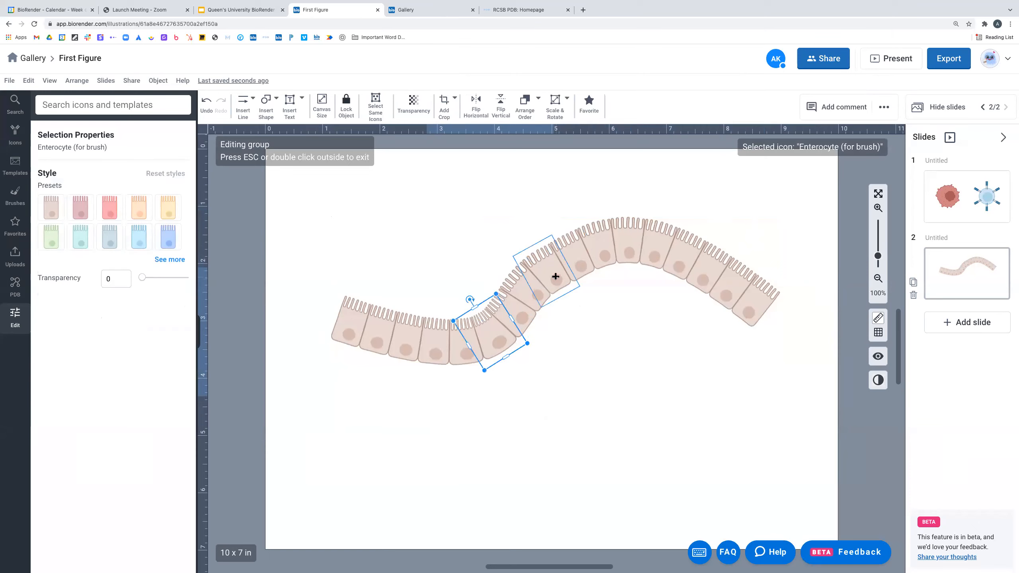
click(626, 237)
click(740, 301)
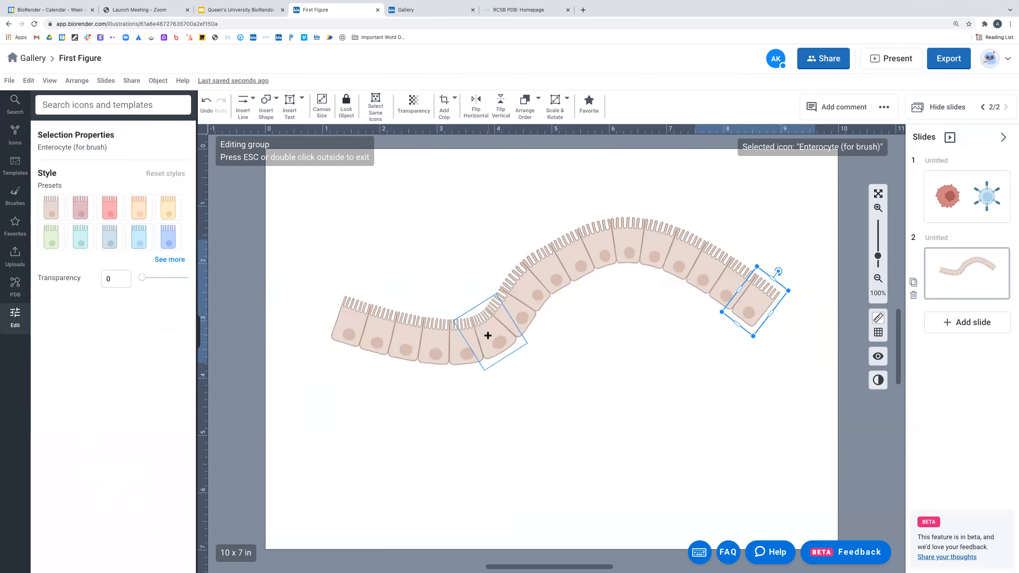
click(527, 333)
click(513, 315)
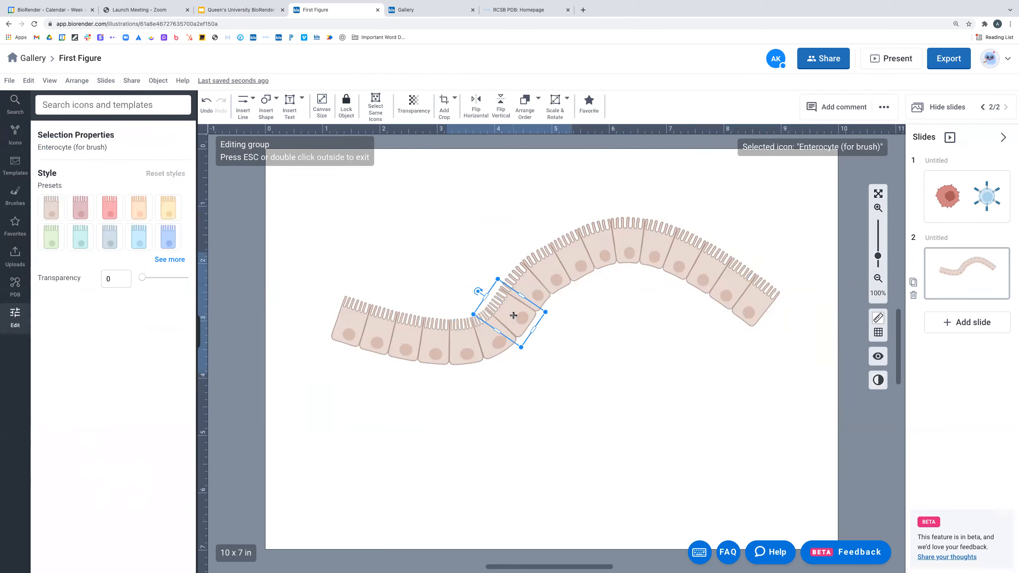
shift+click(531, 281)
shift+click(583, 258)
shift+click(600, 256)
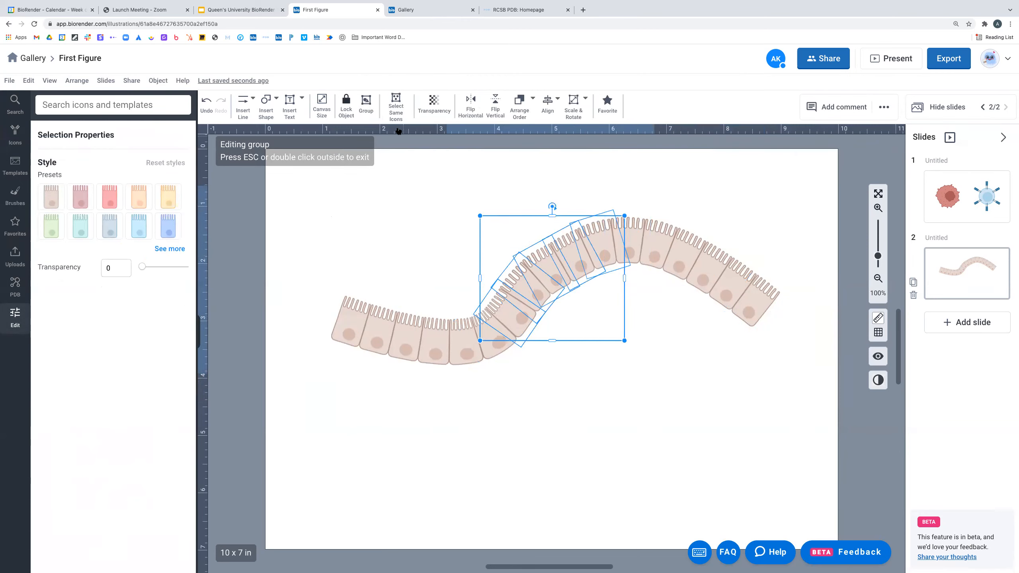
click(110, 203)
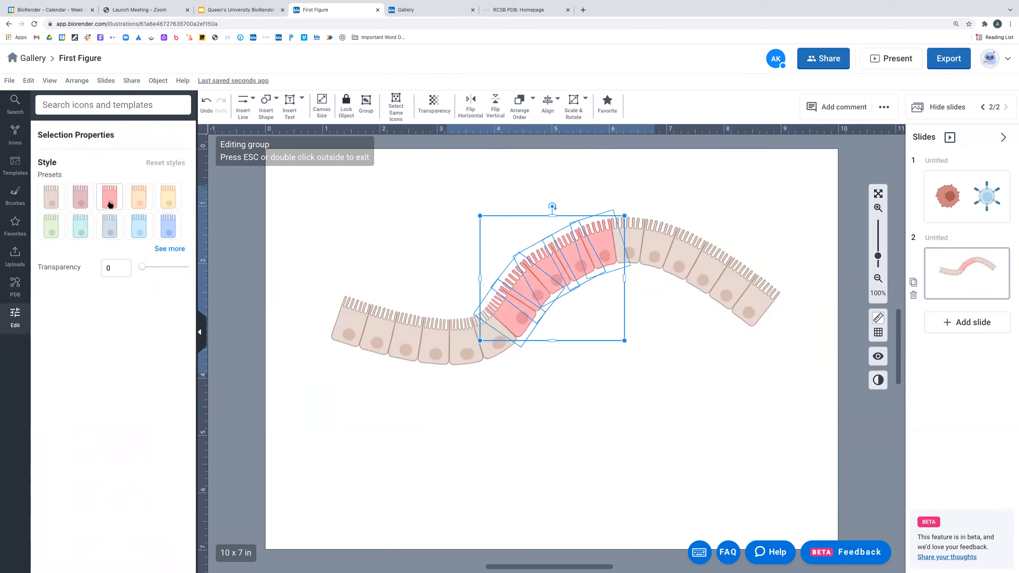
click(550, 394)
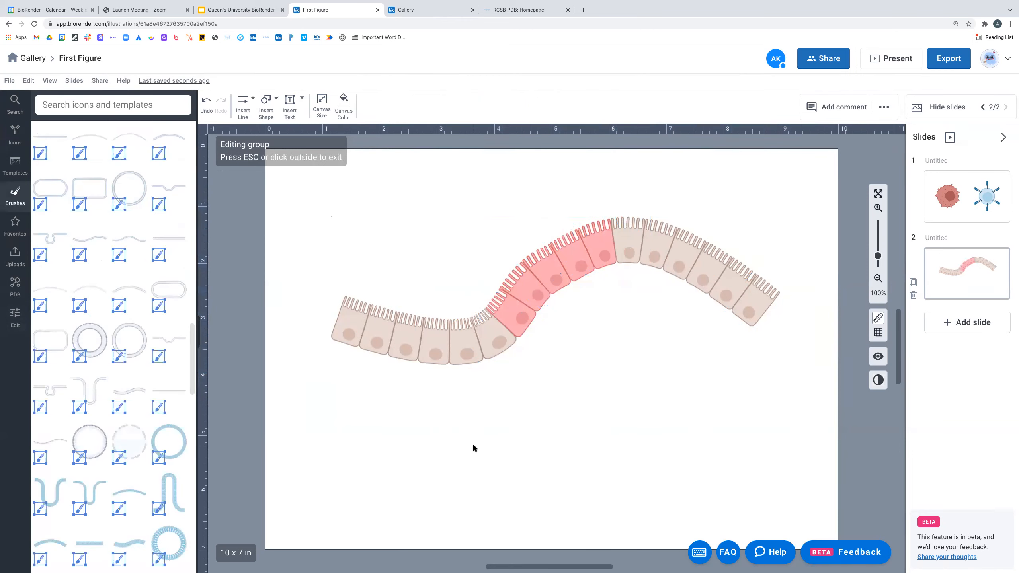
- Slightly shrink one red cell and turn selected red cells a darker red shade
click(530, 286)
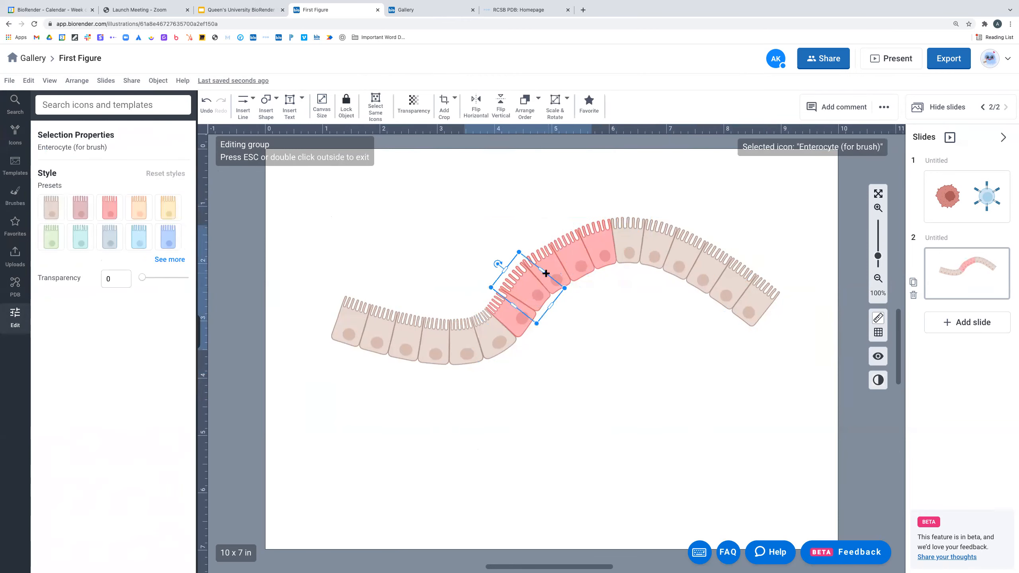
click(551, 274)
drag(581, 288, 531, 296)
click(524, 294)
shift+click(546, 276)
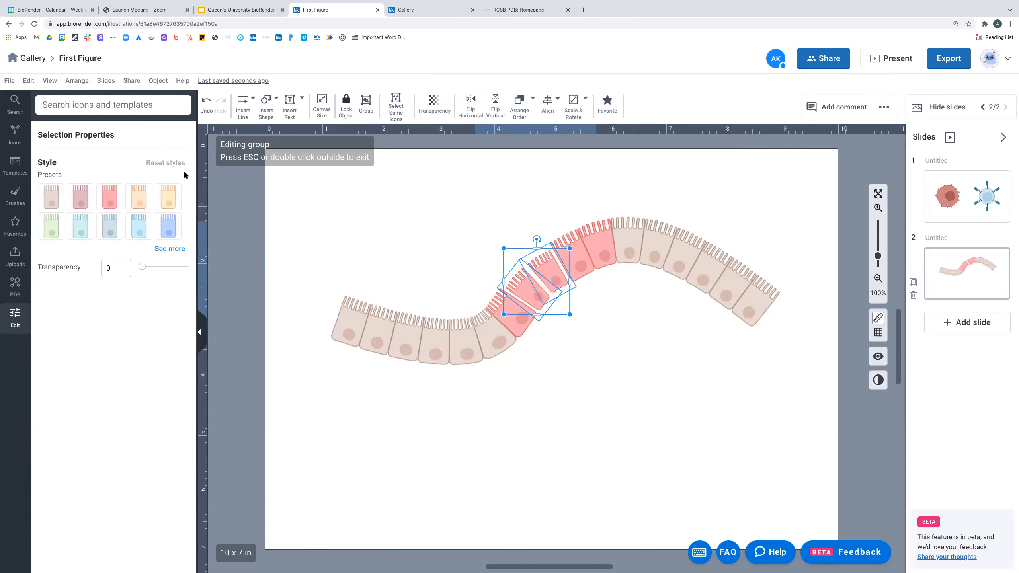
click(403, 107)
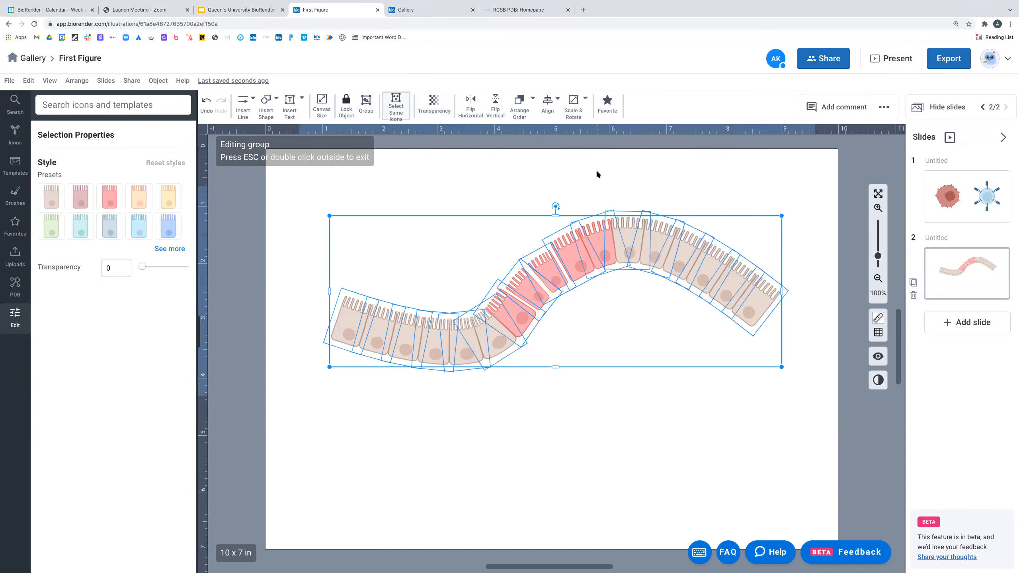
click(546, 265)
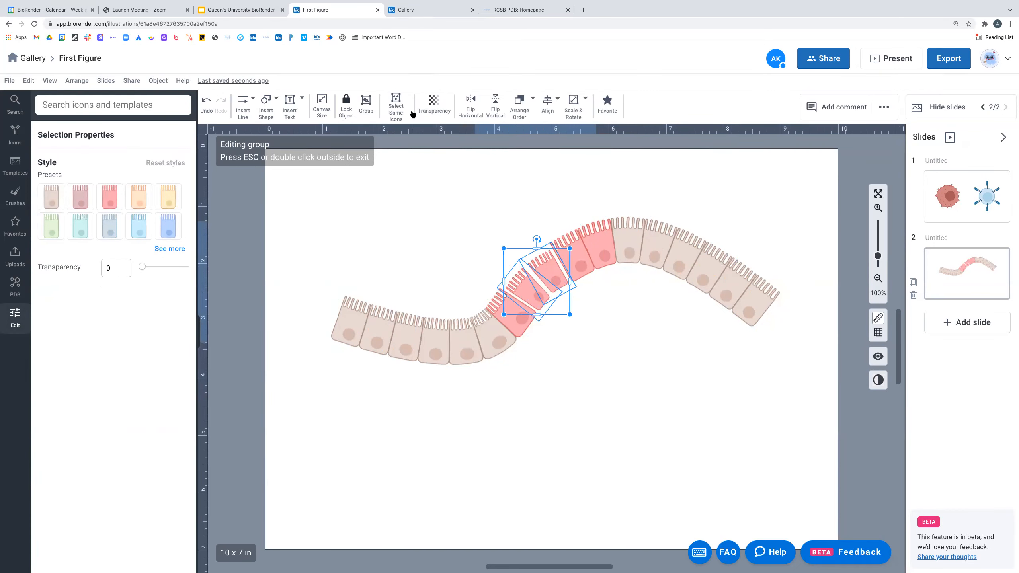
click(173, 249)
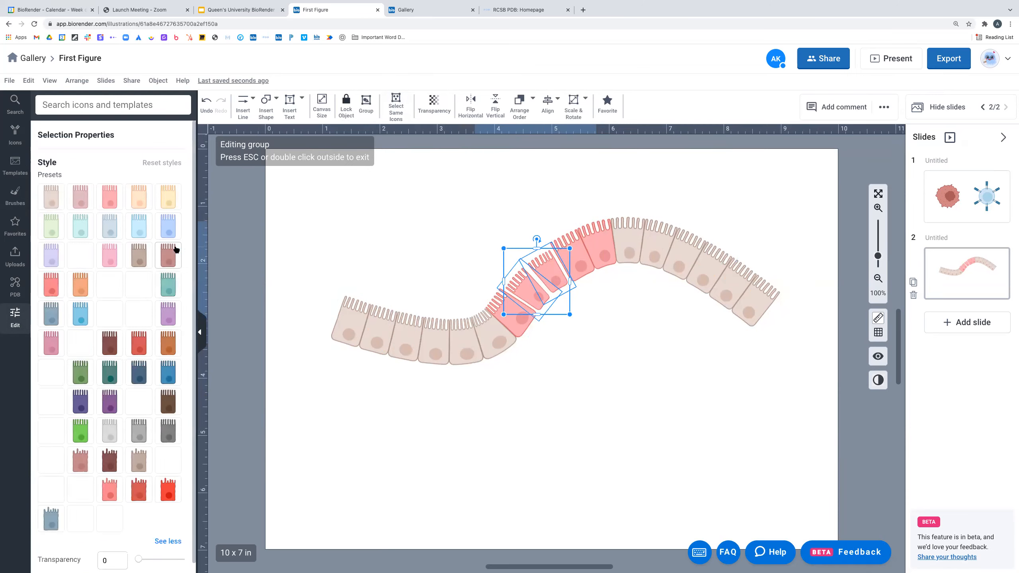
click(137, 491)
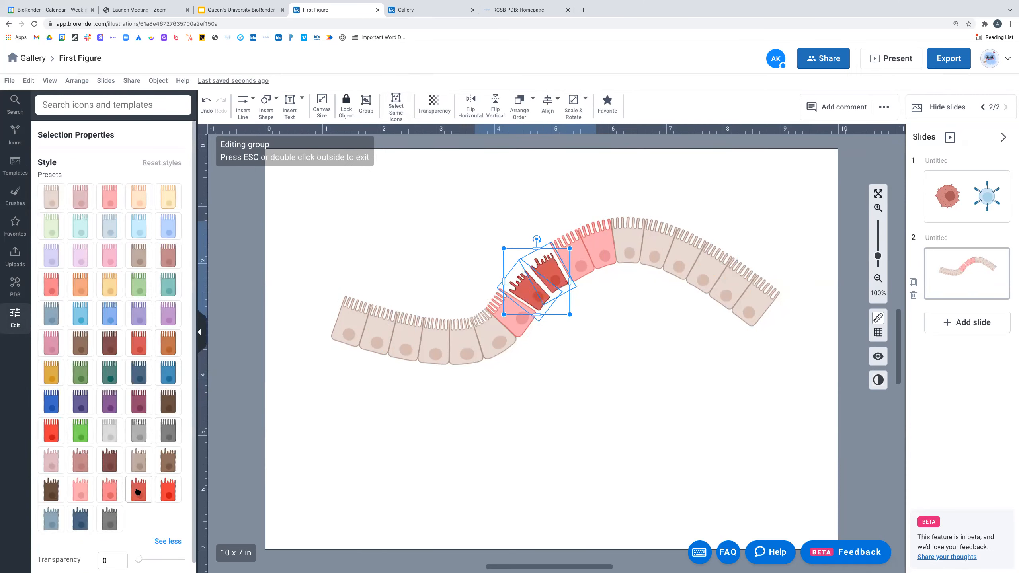
click(498, 443)
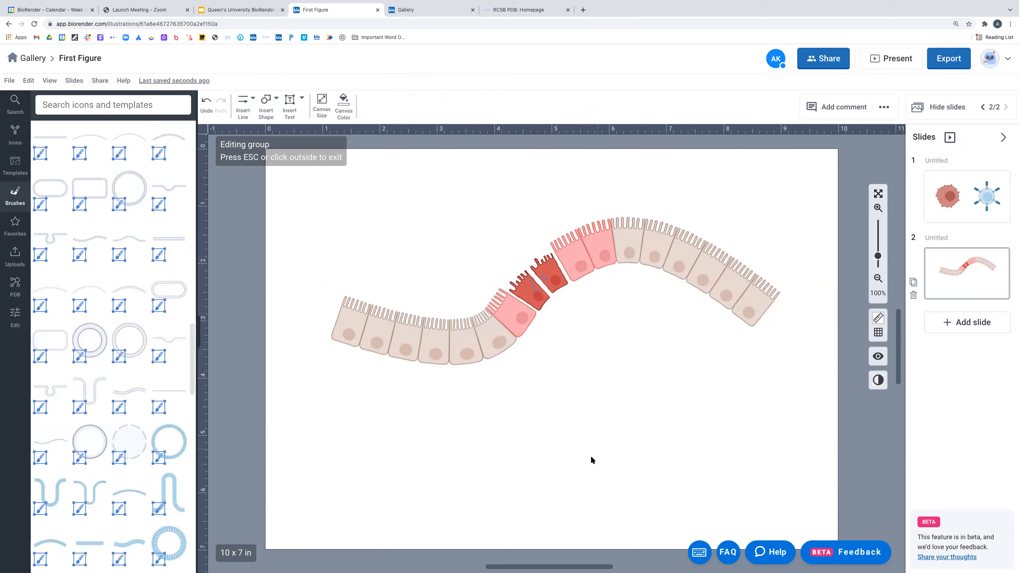
- Exit the cell group and check the whole enterocyte layer is selectable
click(751, 401)
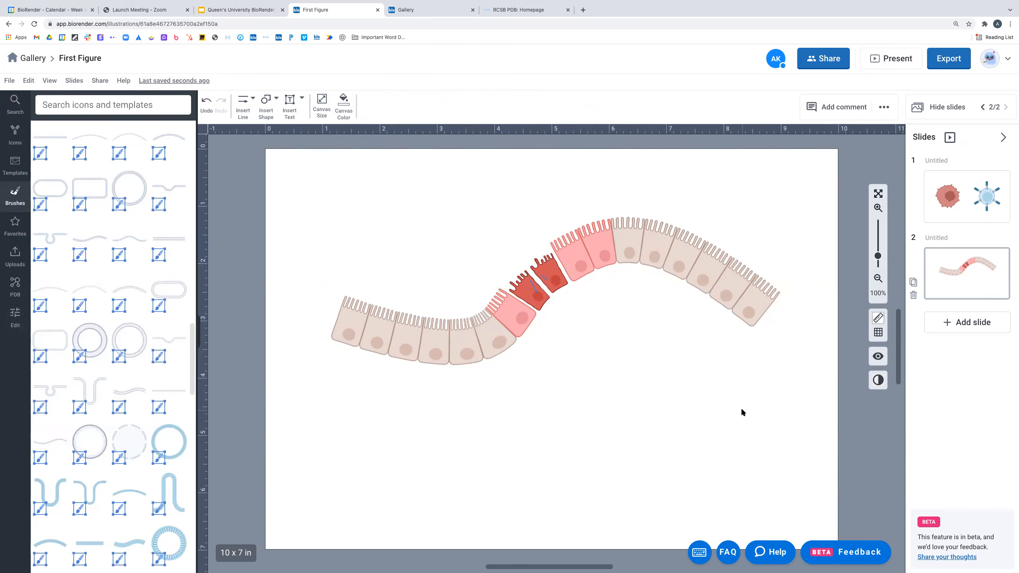
click(707, 277)
click(781, 418)
- Save the recoloured enterocyte layer as a Favorite
click(604, 233)
right_click(605, 229)
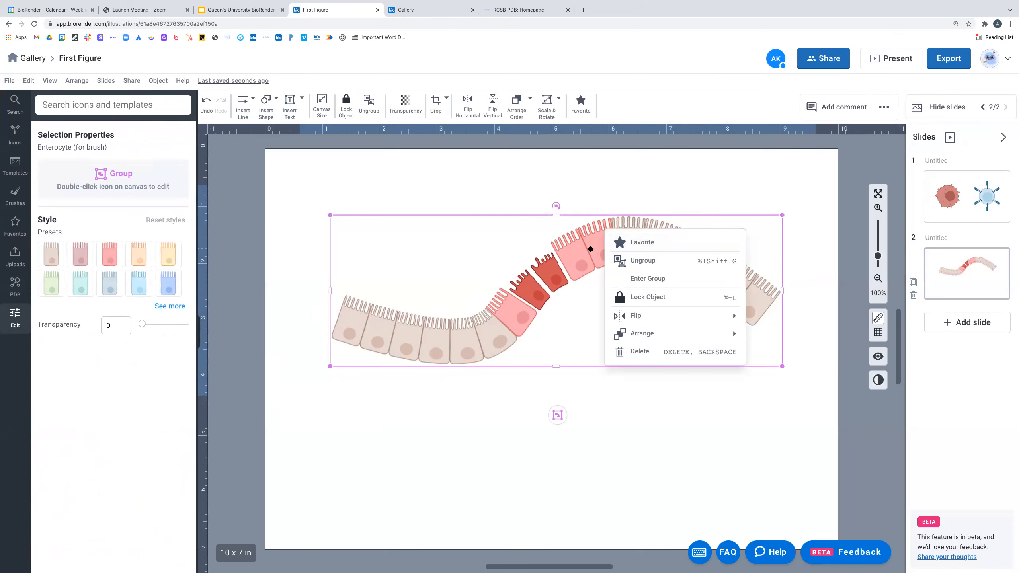
click(510, 171)
drag(295, 183, 808, 429)
right_click(602, 240)
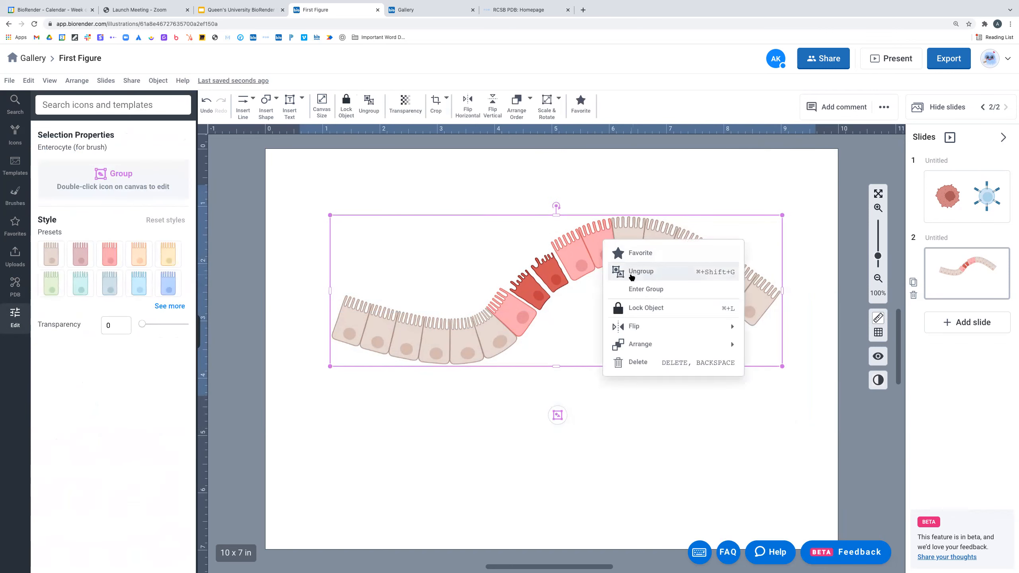
click(642, 272)
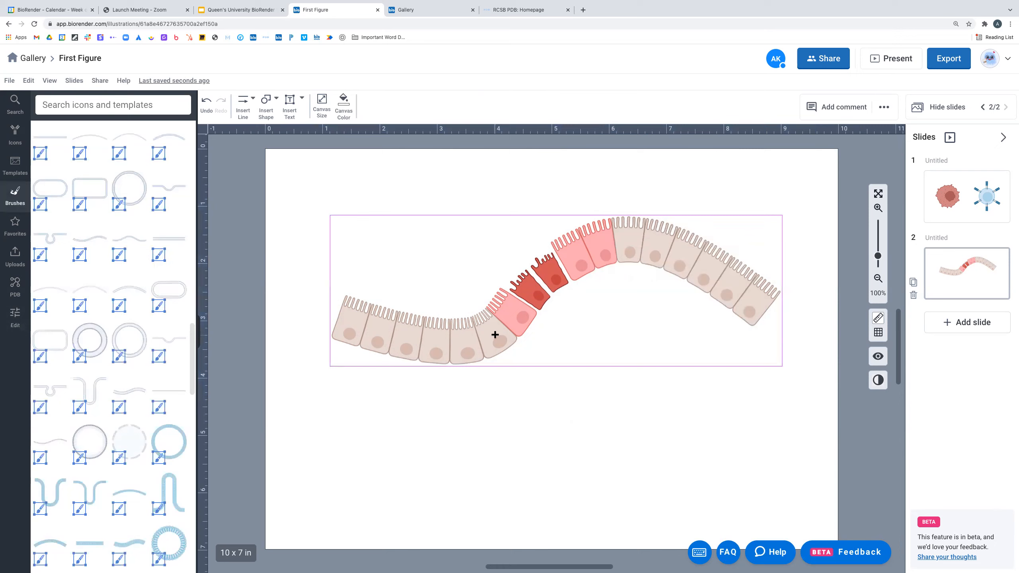
click(600, 245)
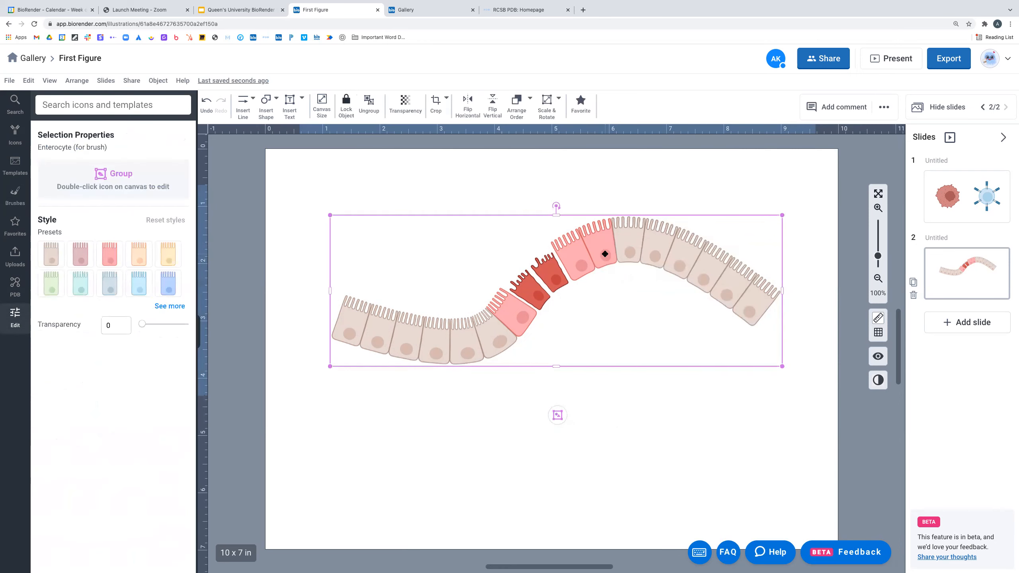
right_click(605, 254)
click(646, 267)
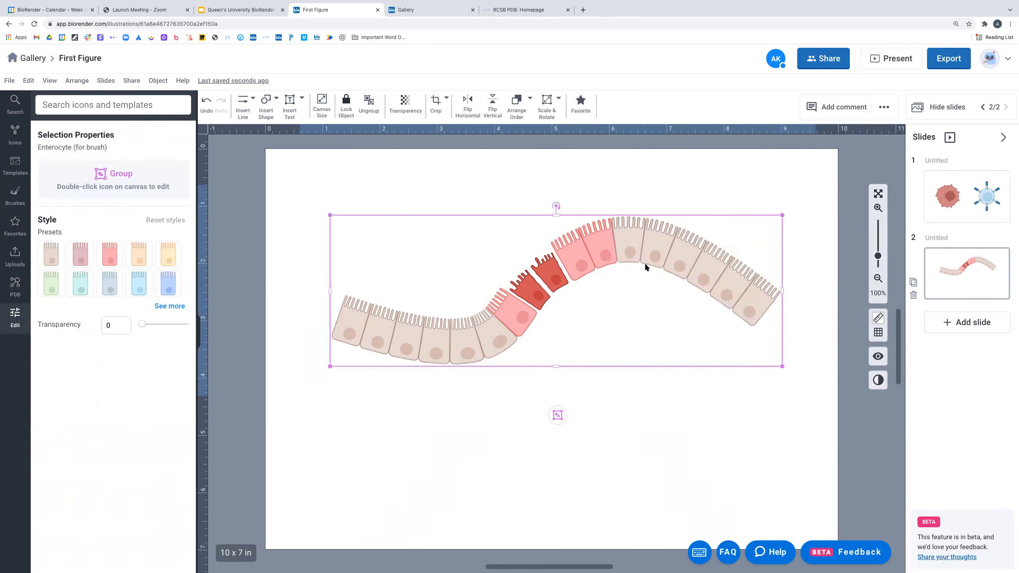
- Place a smaller copy of the favorite enterocyte layer below the original
click(15, 225)
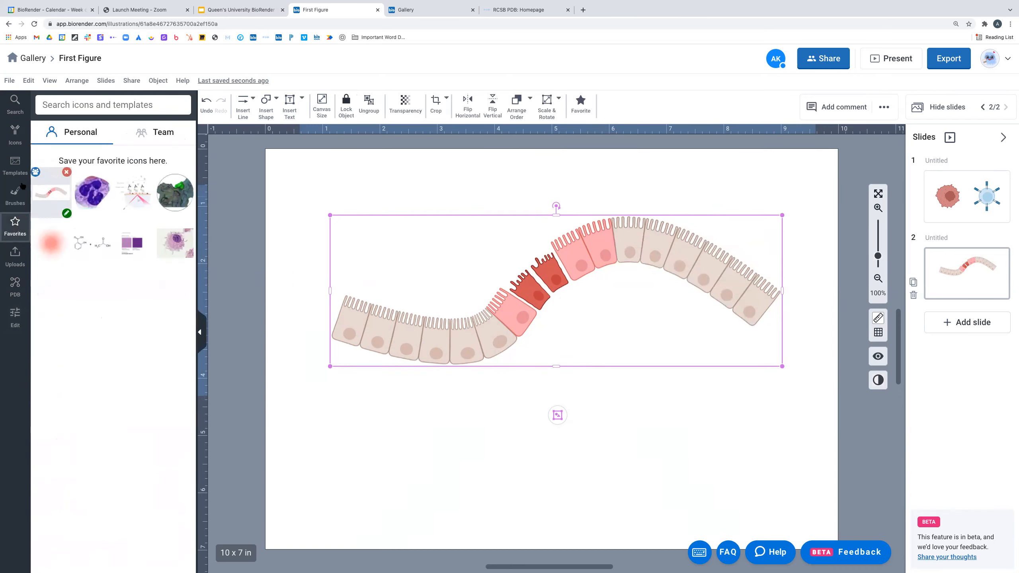
mouse_move(63, 190)
drag(52, 193, 529, 428)
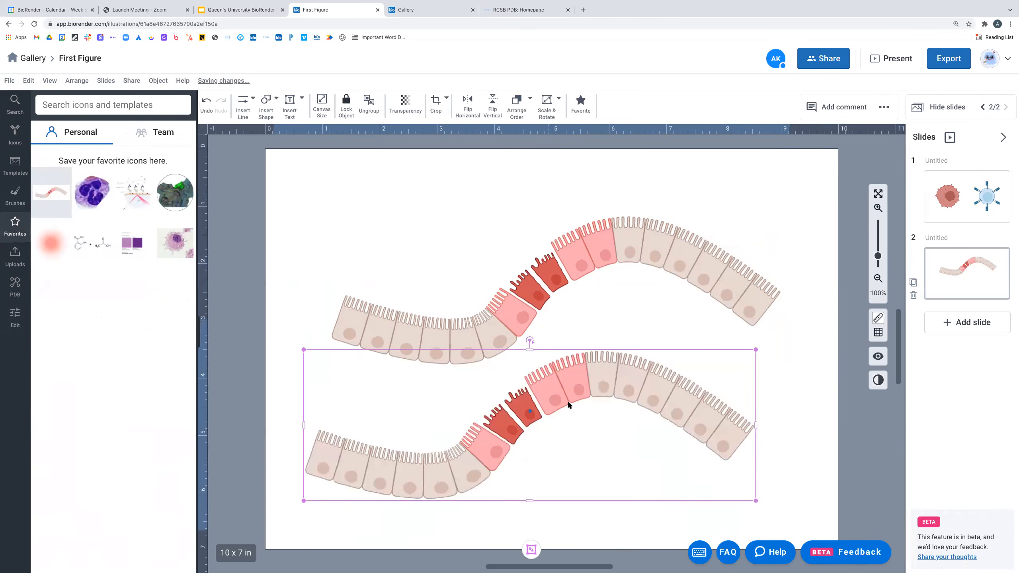
drag(782, 506, 676, 470)
drag(518, 376, 522, 412)
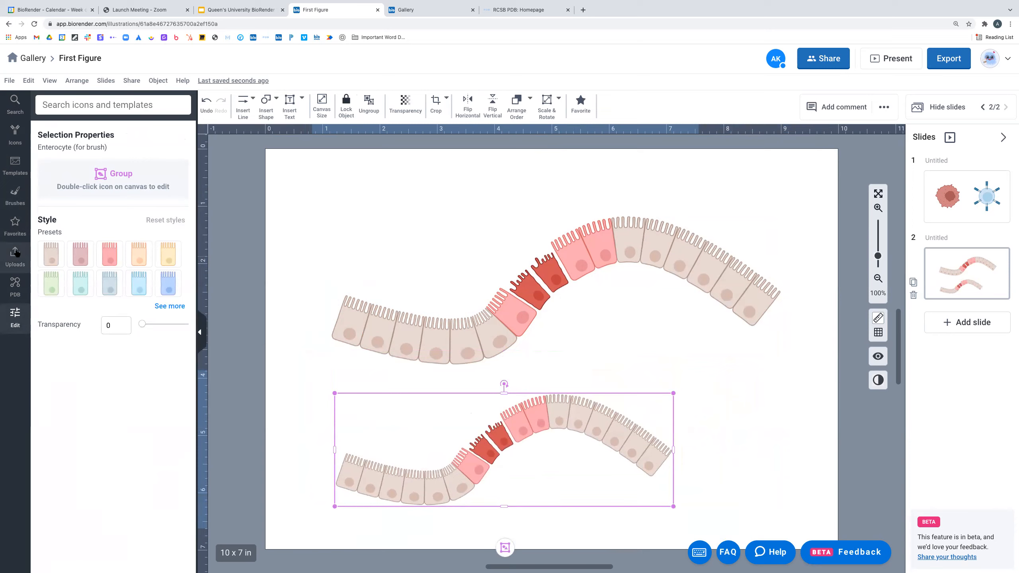
click(15, 227)
- Add the Blood Smear favorite image to the slide's upper left
drag(92, 192, 447, 252)
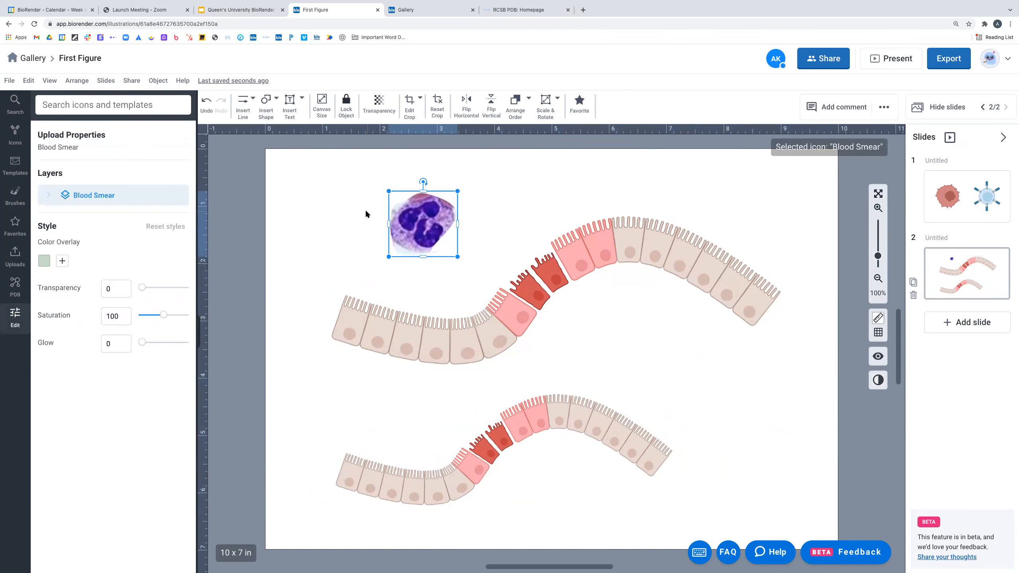
mouse_move(421, 232)
mouse_down()
mouse_move(423, 191)
mouse_move(343, 217)
mouse_up()
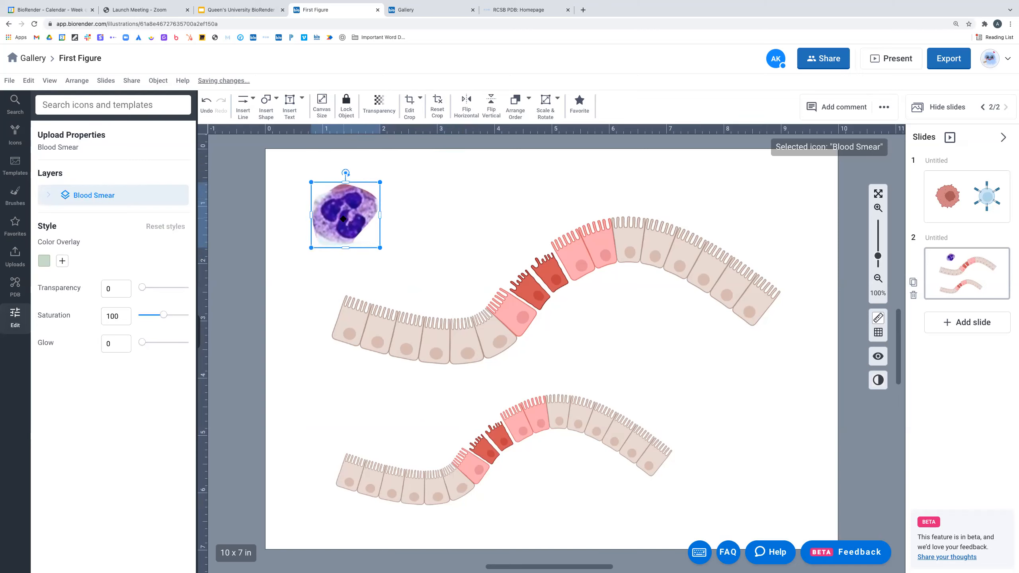
click(10, 225)
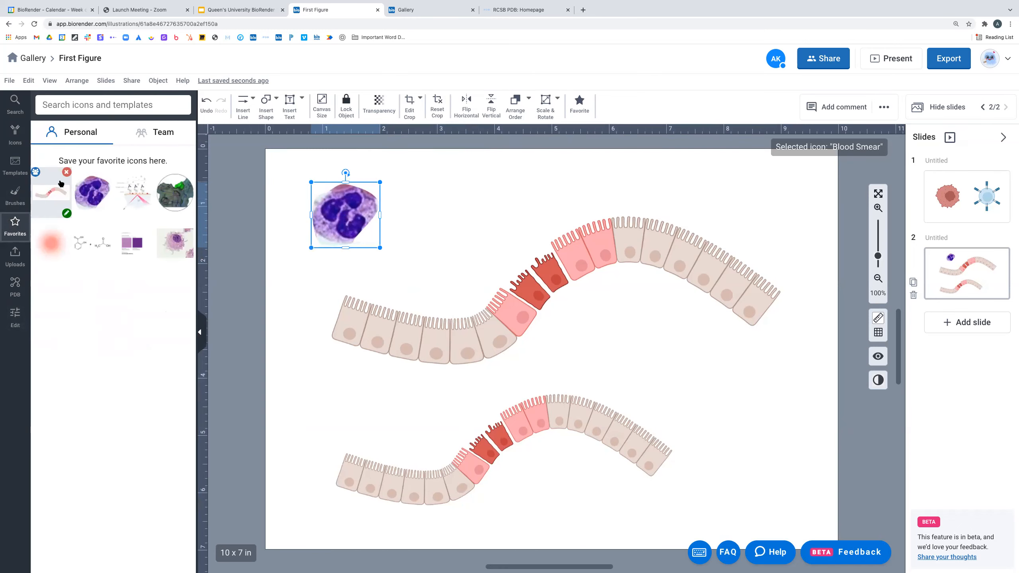
- Share the enterocyte layer favorite with the team and view the team favorites
mouse_move(49, 193)
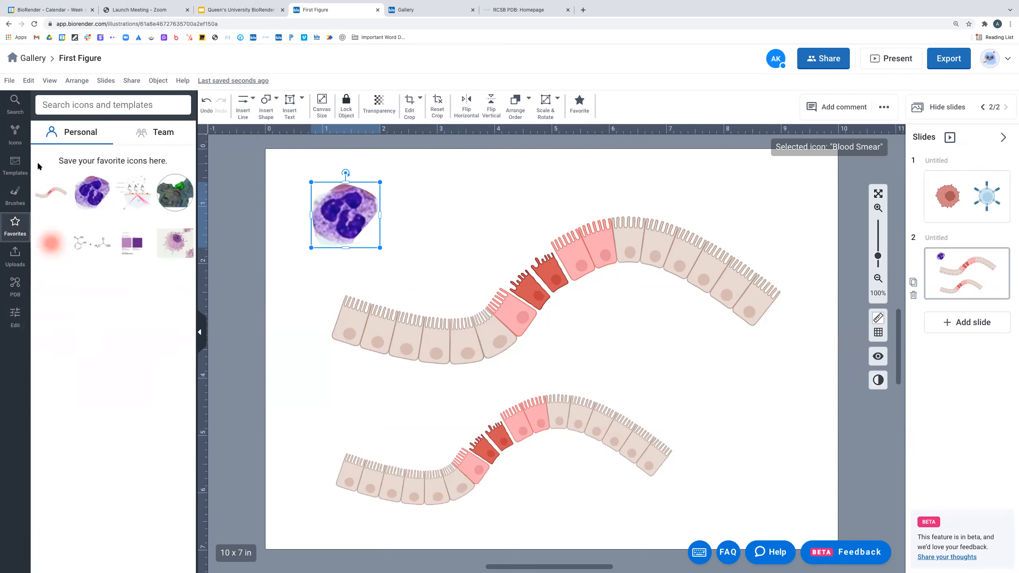
mouse_move(35, 172)
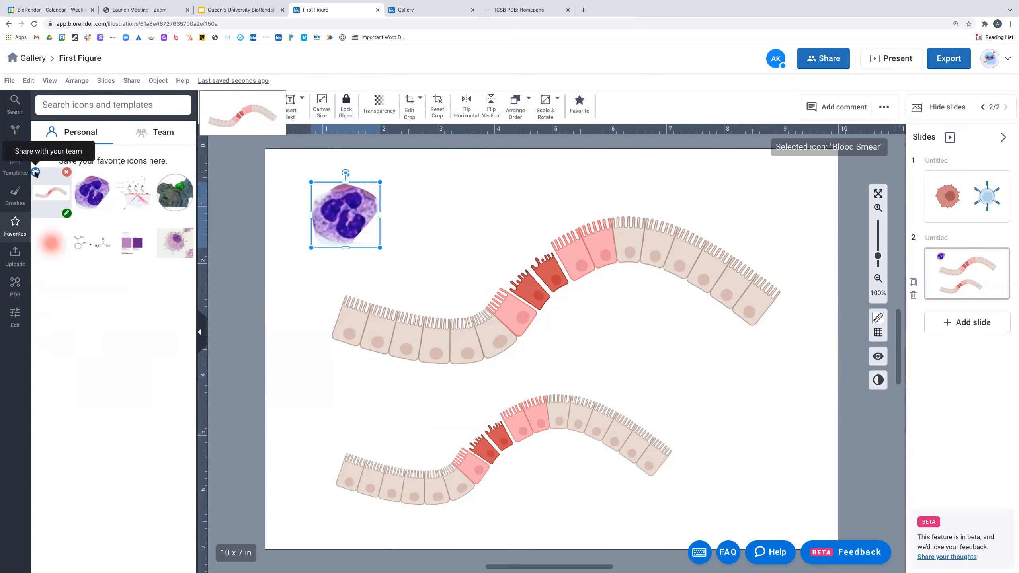
click(35, 173)
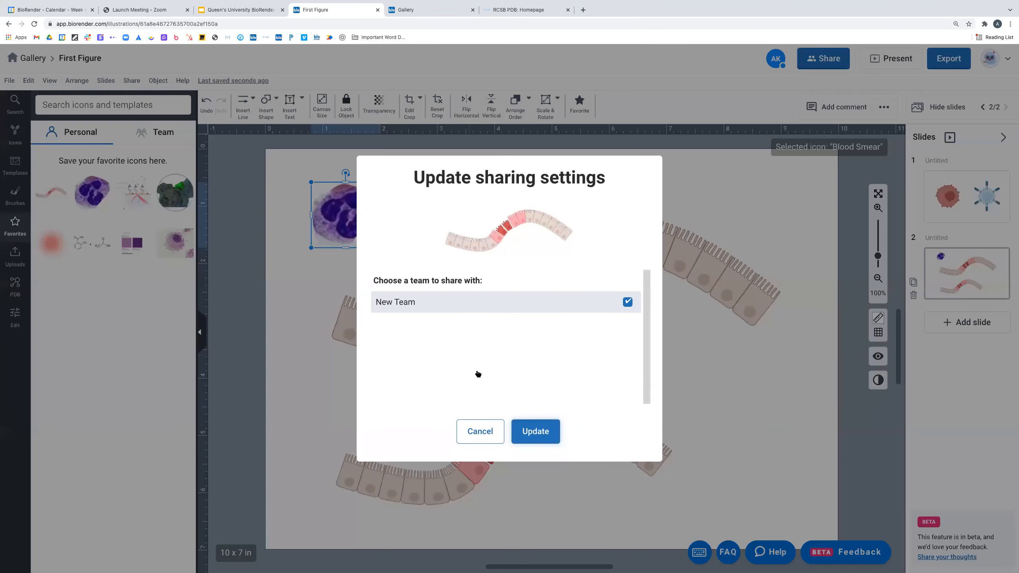
click(536, 431)
click(147, 132)
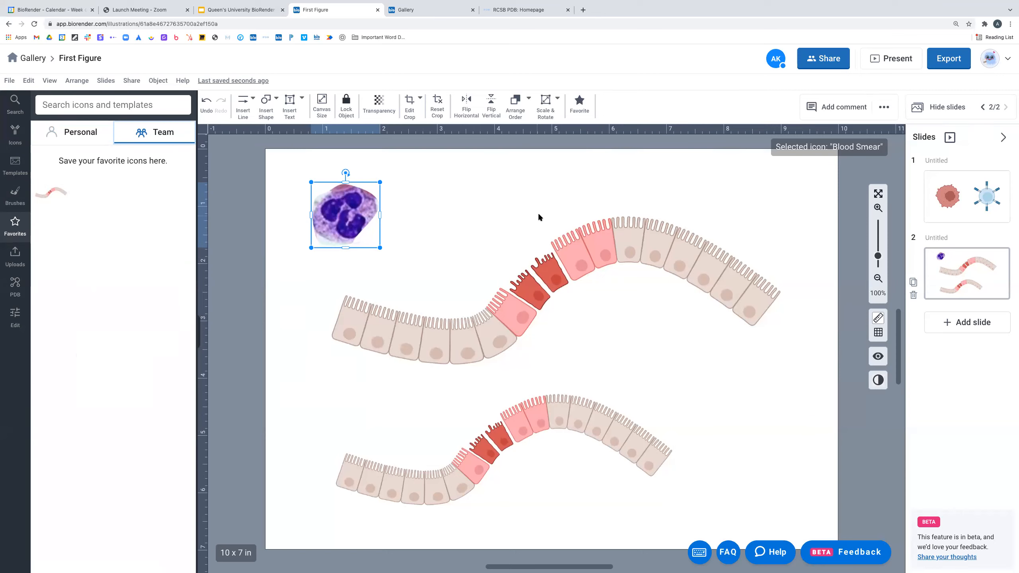
- On slide 1, place a phospholipid bilayer arc between the spread-apart cancer cell and T-cell
click(961, 201)
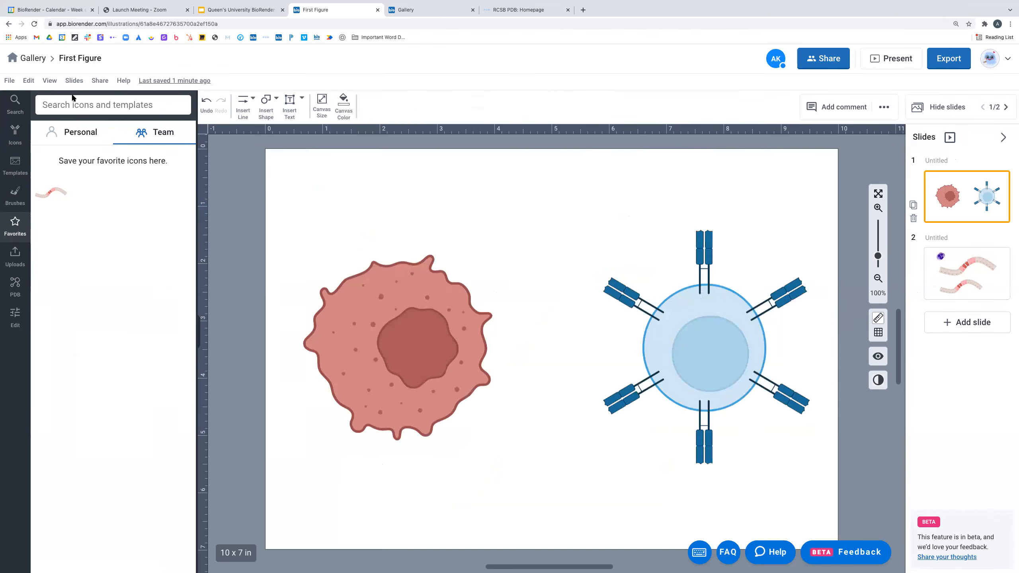
click(15, 195)
scroll(114, 417, down, 15)
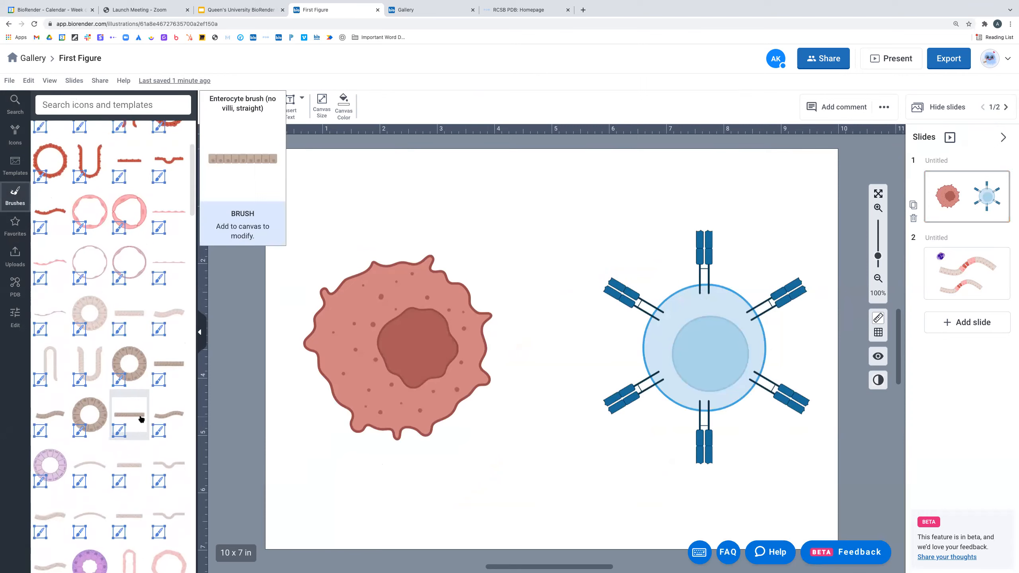
scroll(142, 418, down, 15)
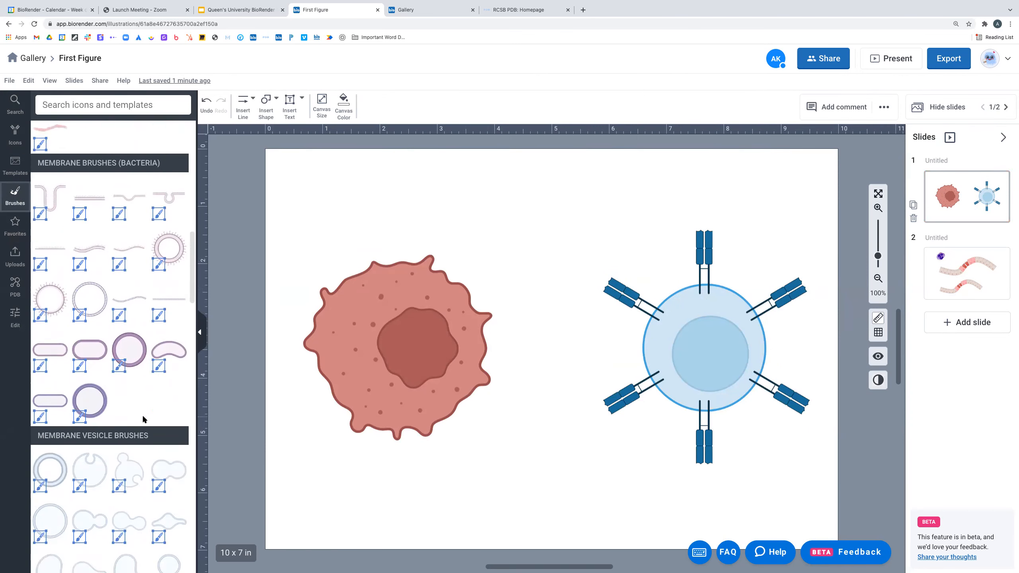
drag(133, 483, 541, 339)
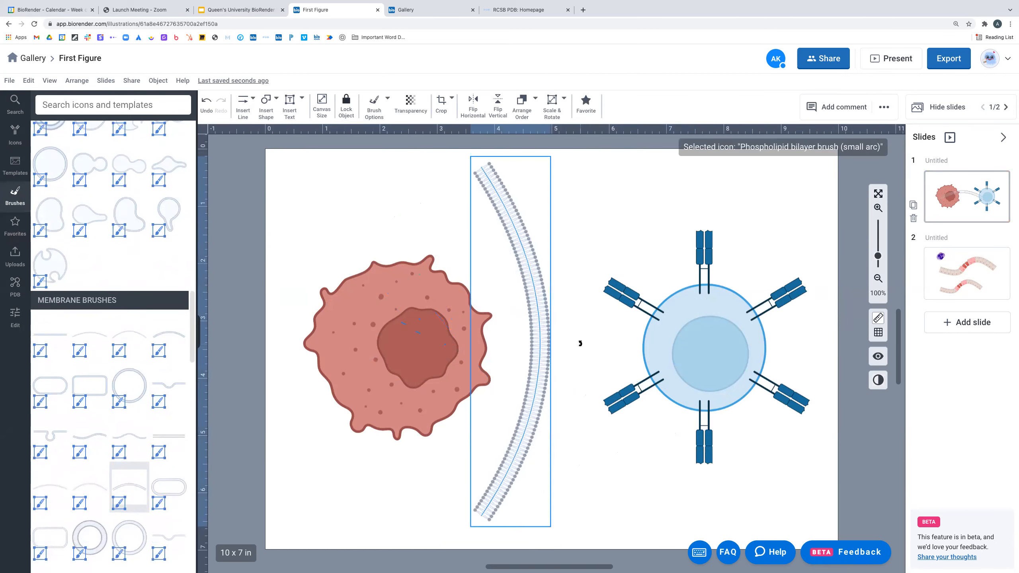
mouse_move(546, 322)
mouse_down()
mouse_move(519, 334)
mouse_move(507, 306)
mouse_up()
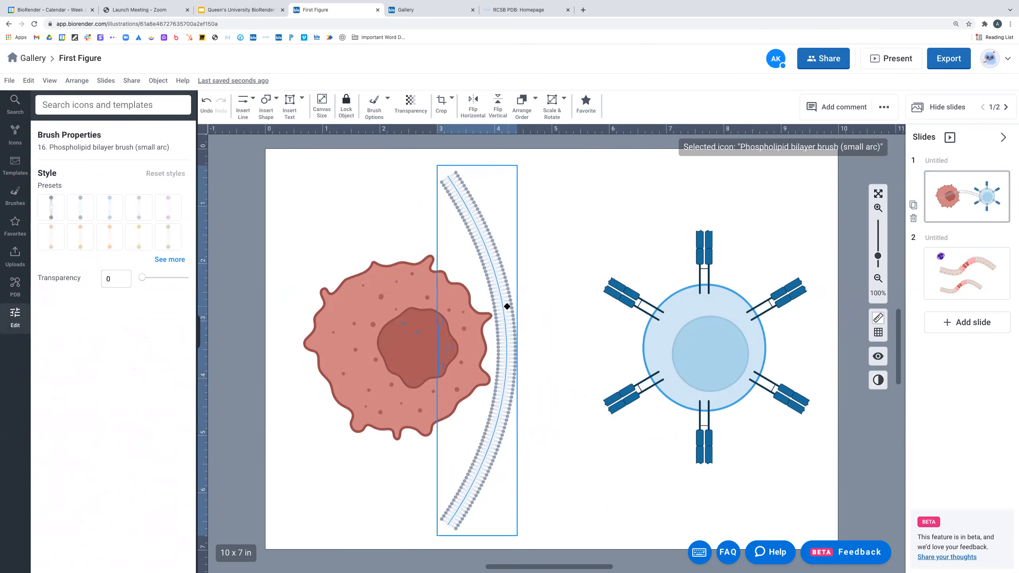
drag(693, 337, 708, 337)
drag(439, 306, 416, 306)
mouse_move(494, 271)
mouse_down()
mouse_move(506, 293)
mouse_move(591, 304)
mouse_move(590, 287)
mouse_up()
click(567, 321)
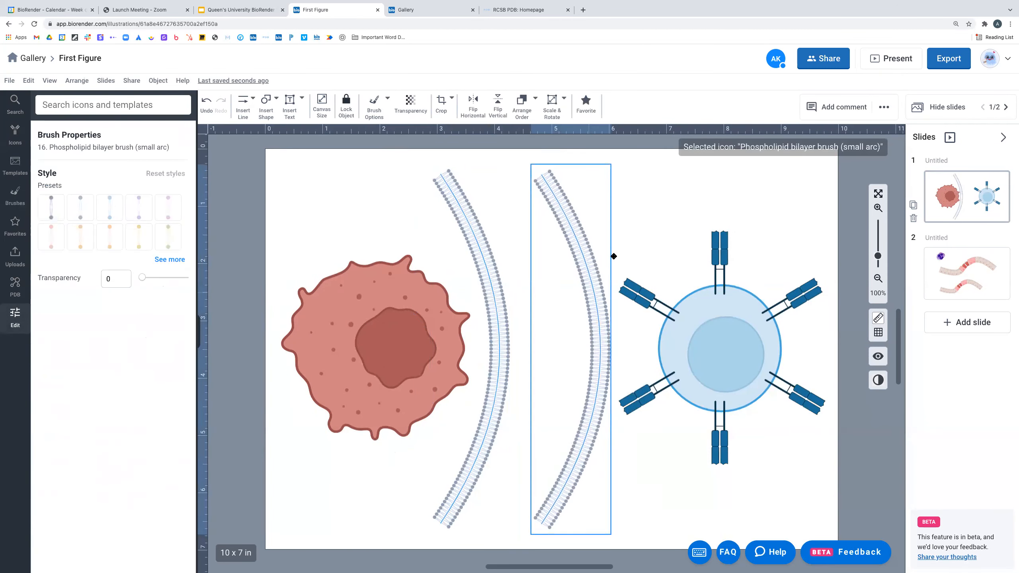
- Mirror a bilayer arc horizontally and position it beside the T-cell
key(shift+h)
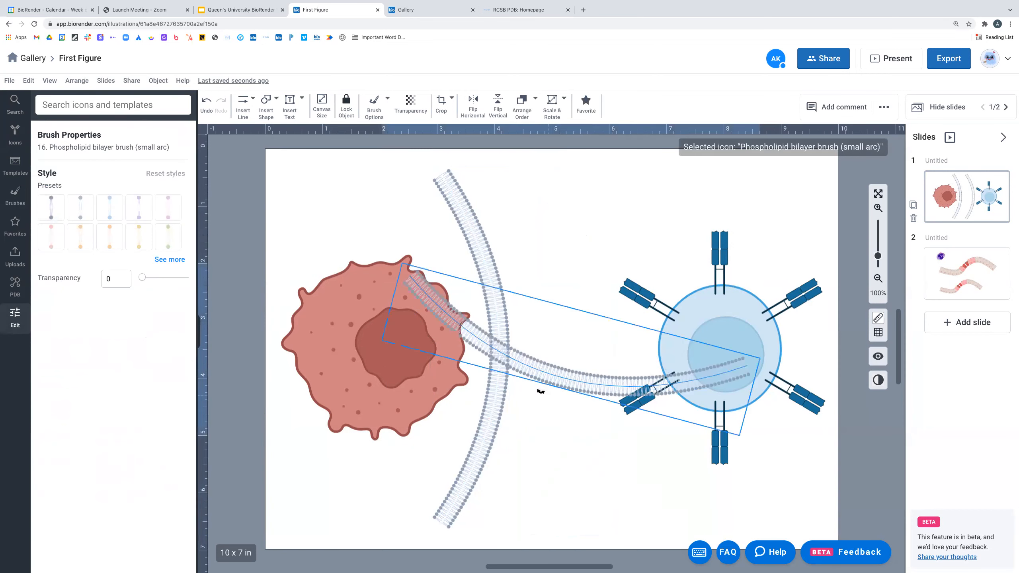
drag(544, 340, 600, 323)
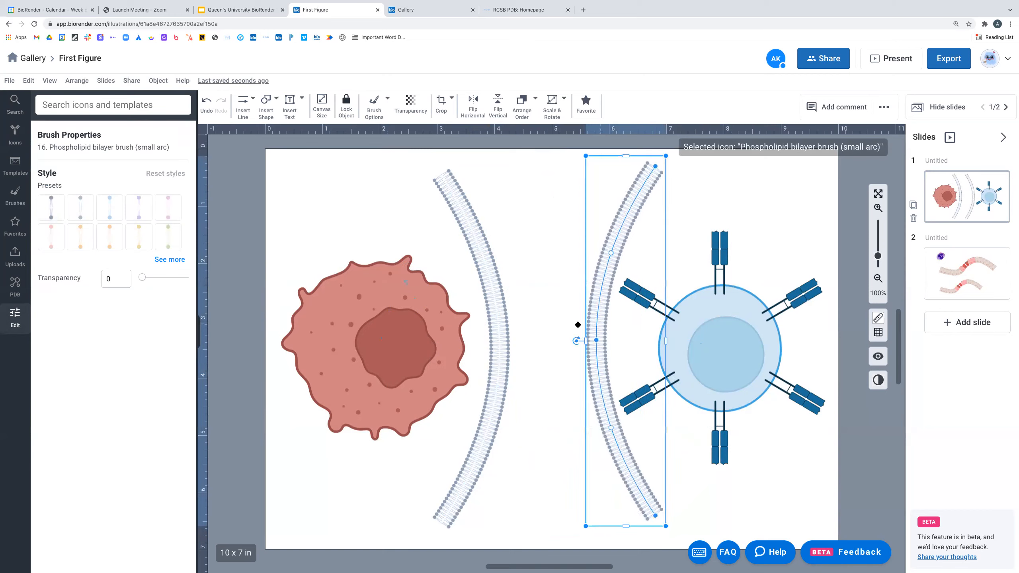
click(483, 307)
drag(604, 304, 608, 312)
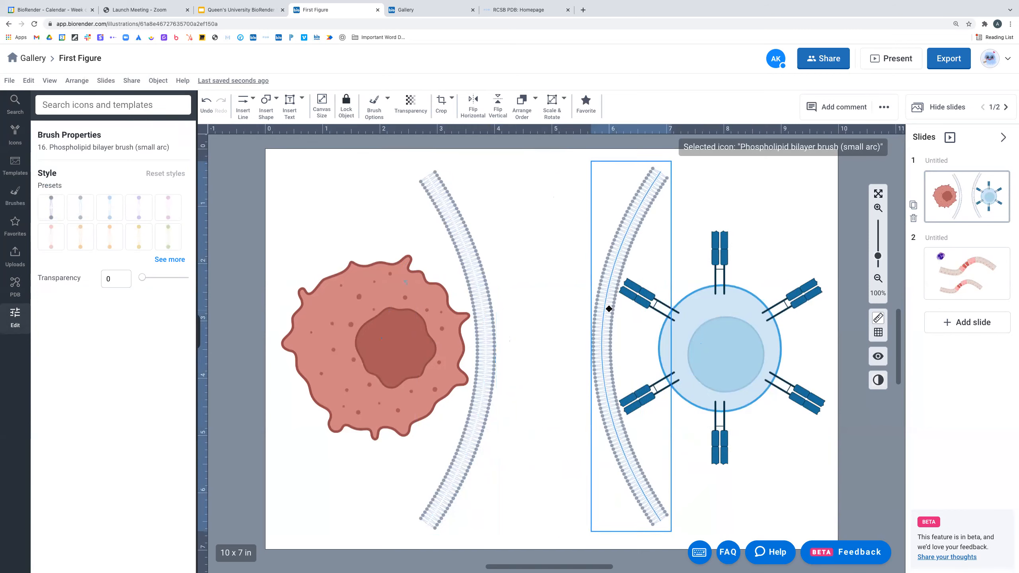
click(484, 308)
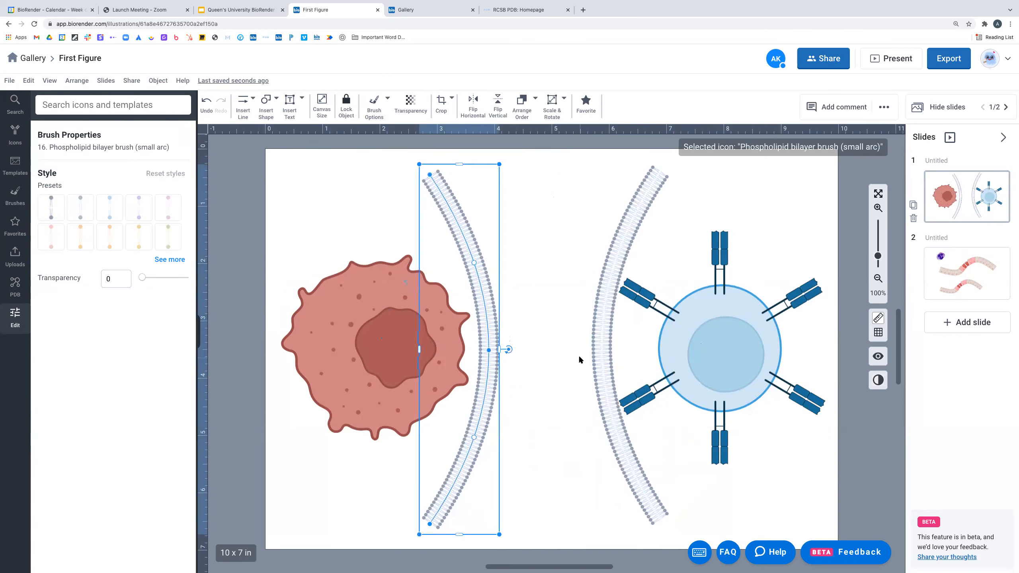
click(561, 339)
click(485, 300)
click(549, 268)
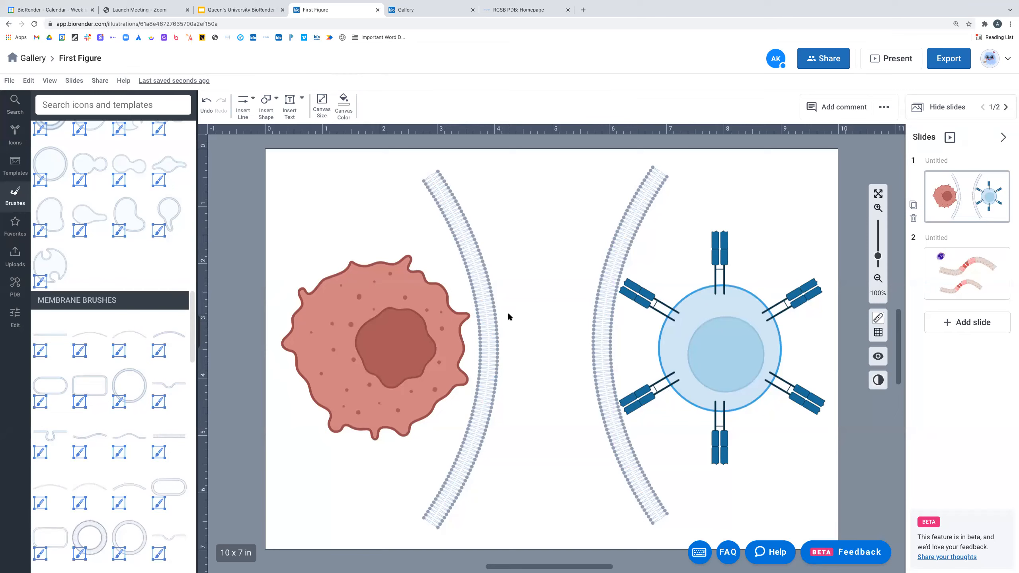
- Recolour the left phospholipid bilayer arc red using a brush style preset
click(486, 286)
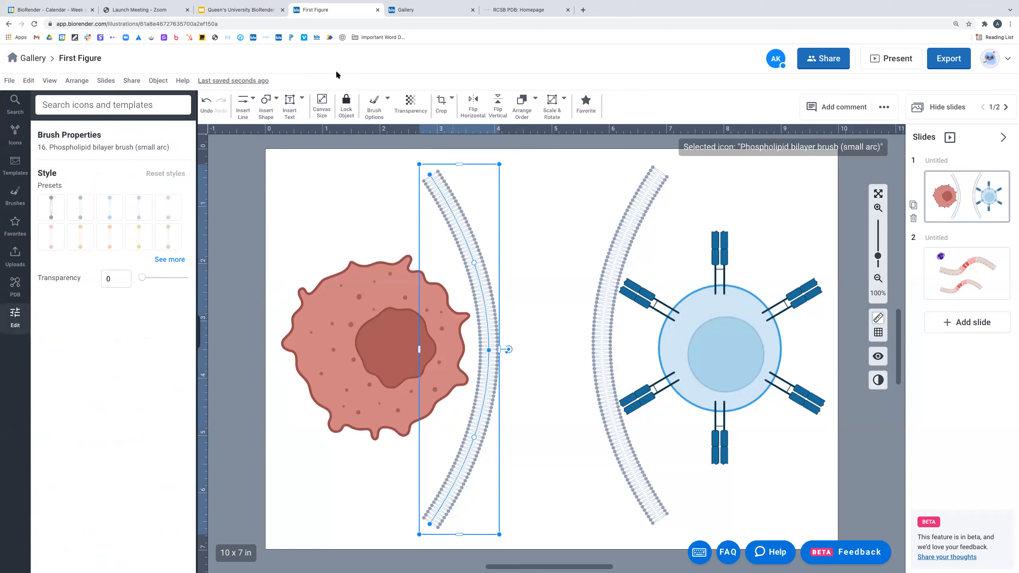
click(380, 106)
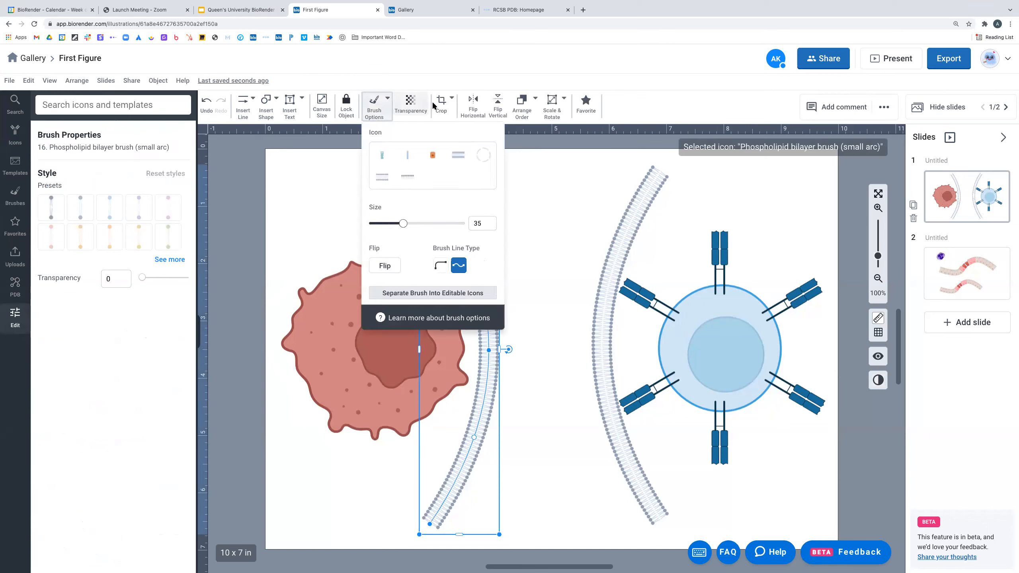
click(179, 243)
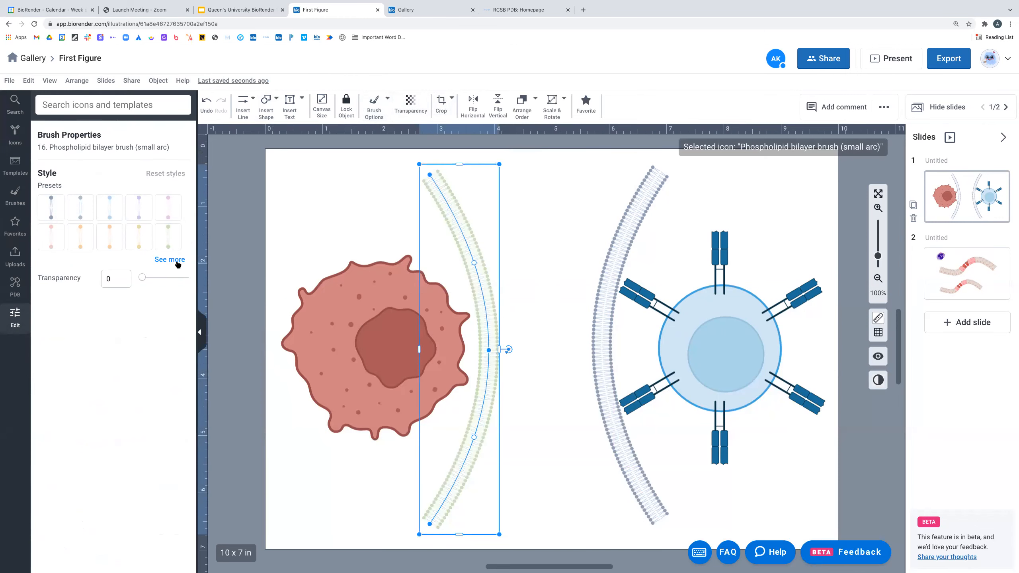
click(177, 259)
click(137, 357)
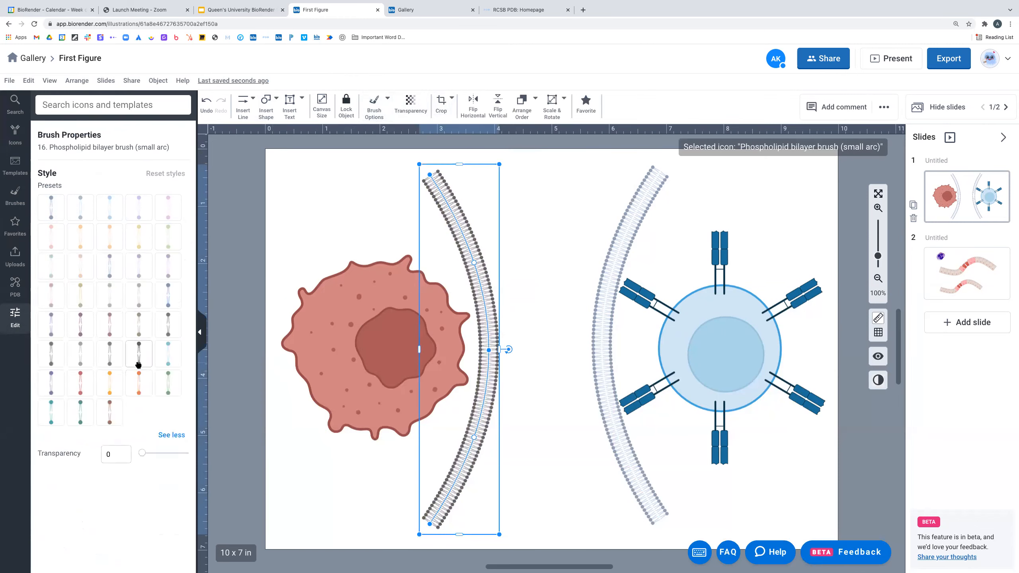
click(81, 385)
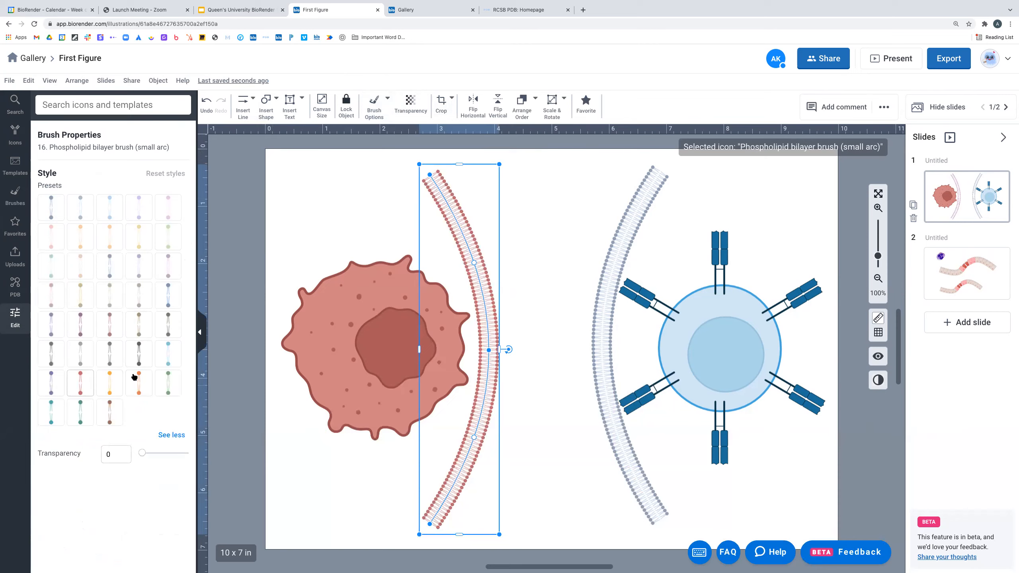
key(Escape)
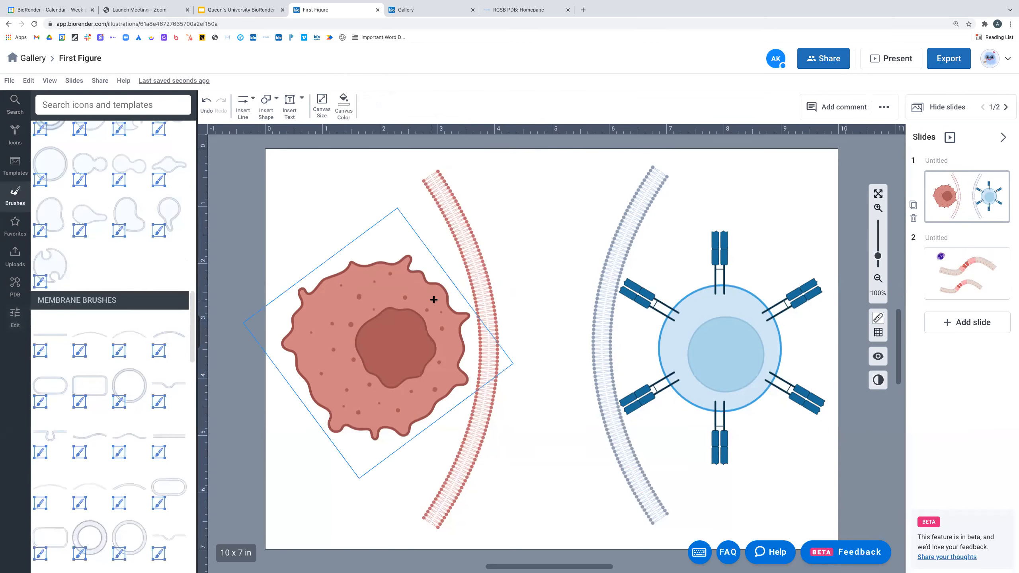
- Recolour the right bilayer arc light blue to match its cell
click(620, 241)
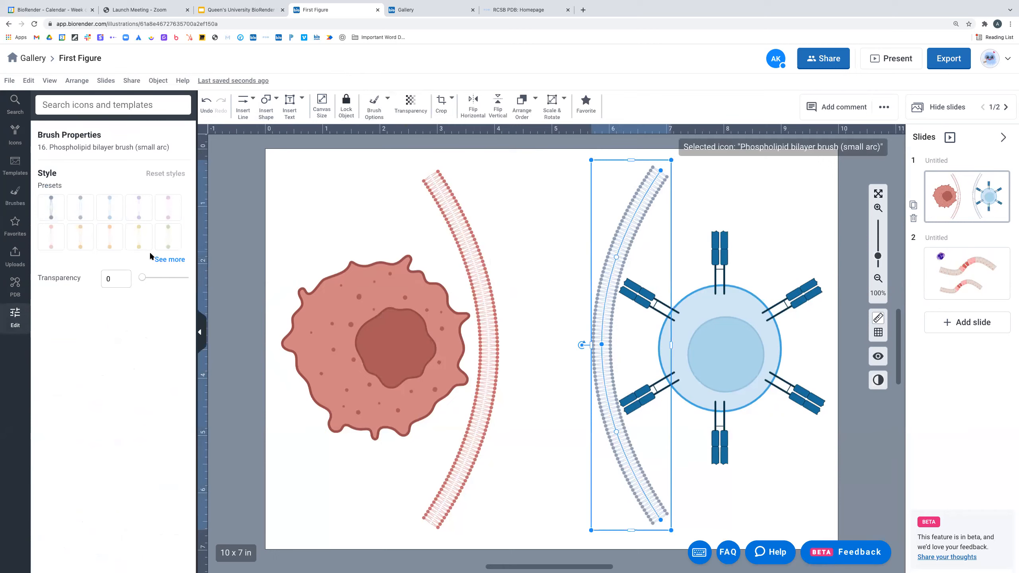
click(111, 212)
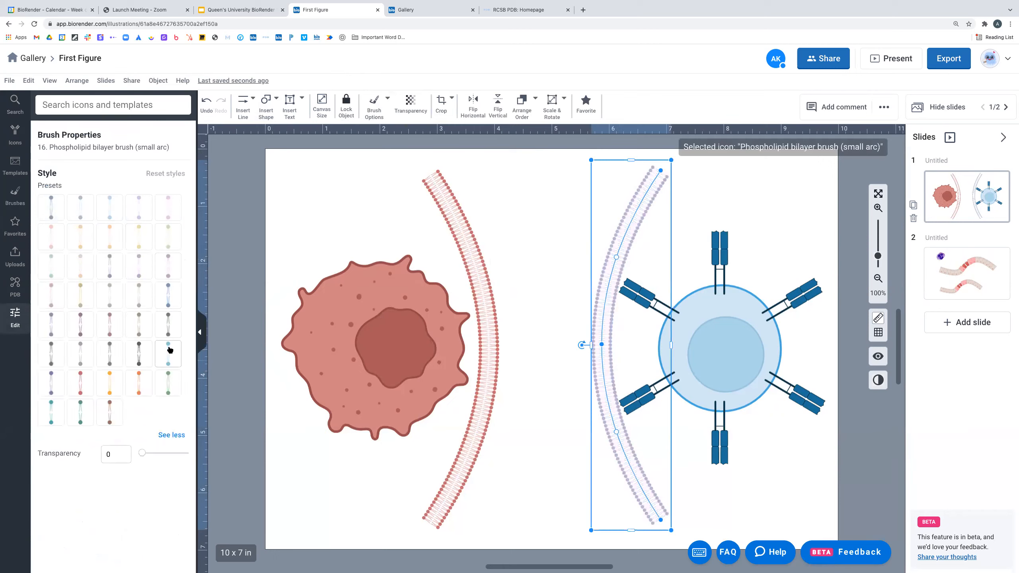
click(170, 303)
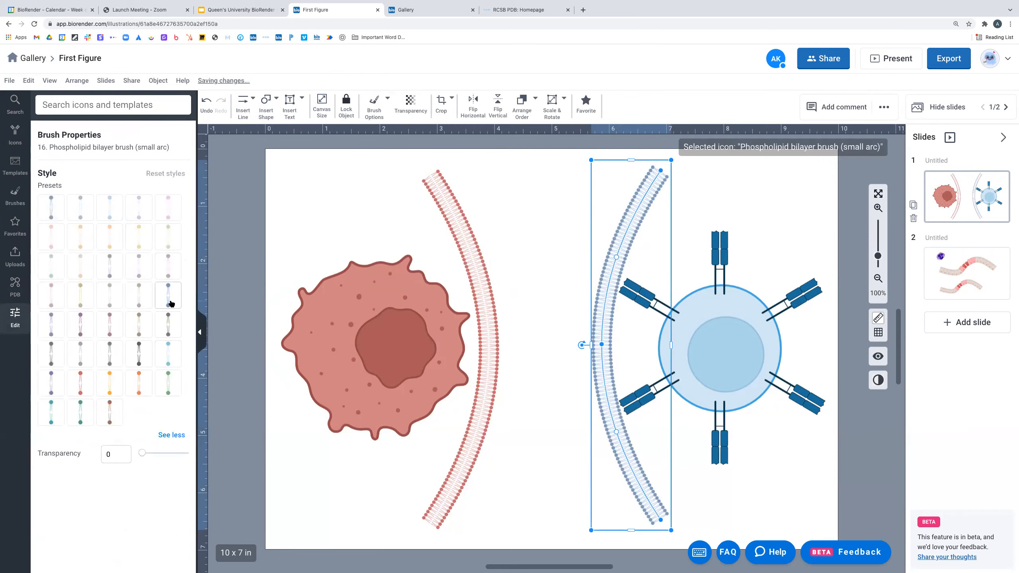
click(168, 356)
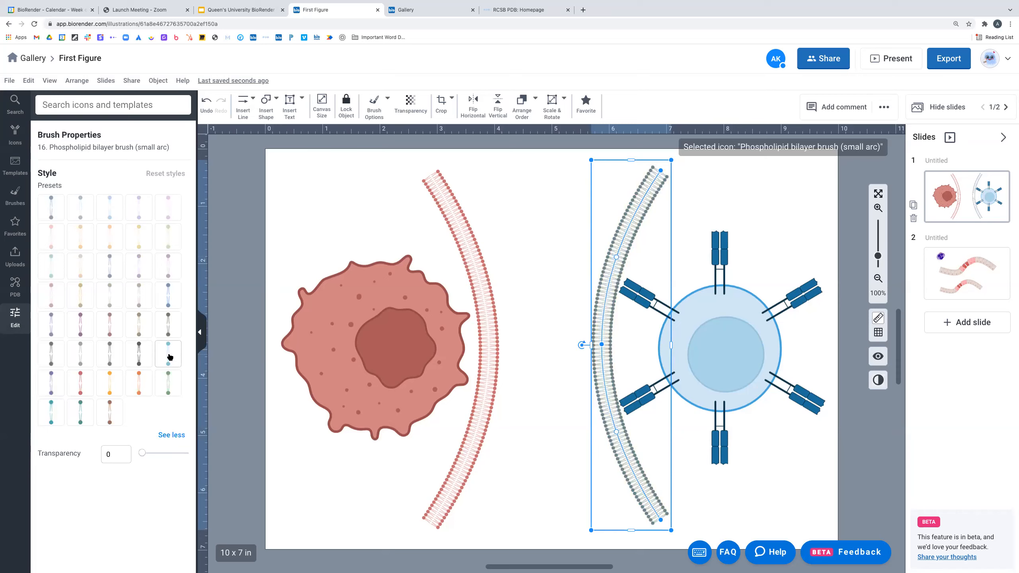
click(167, 362)
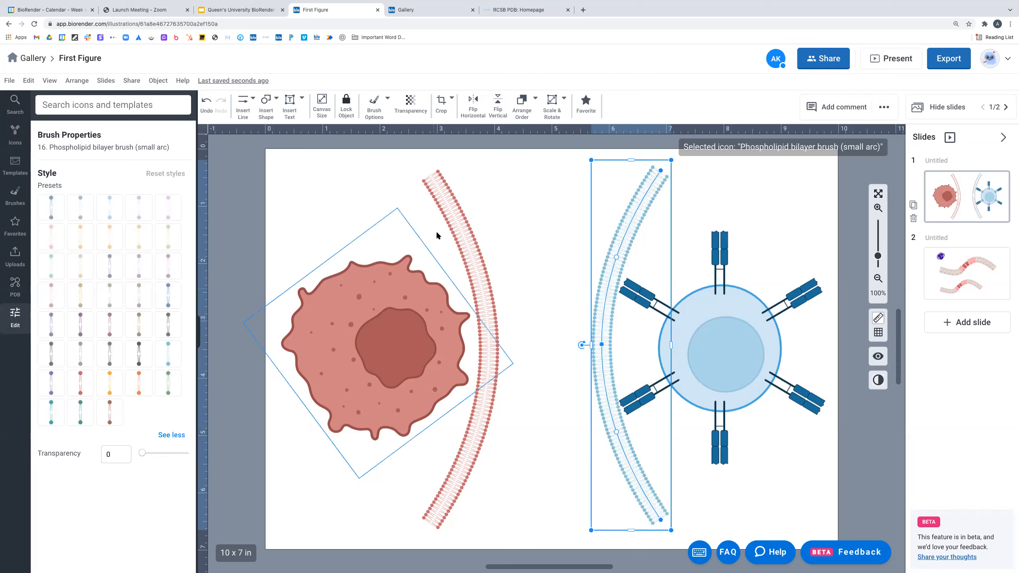
click(524, 203)
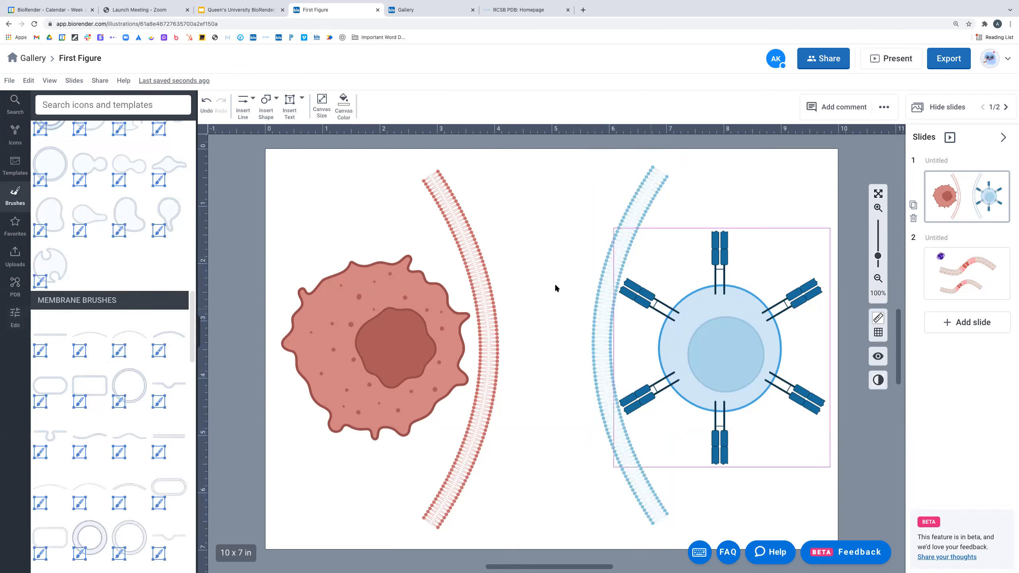
click(271, 116)
- Draw a large rounded rectangle across the middle of the canvas between the cells
mouse_move(275, 130)
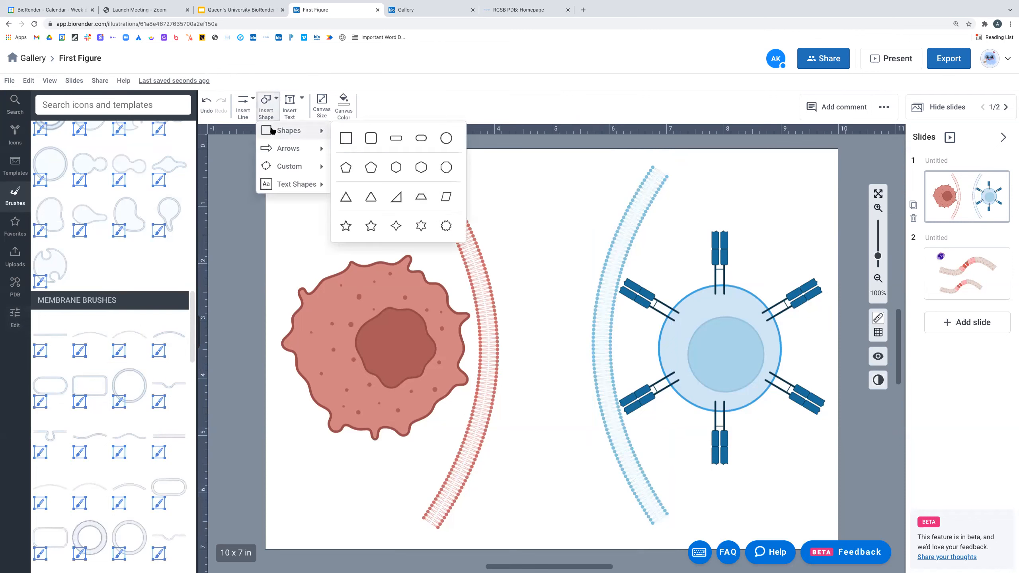
click(376, 139)
mouse_move(412, 194)
mouse_down()
mouse_move(578, 284)
mouse_move(676, 489)
mouse_move(701, 488)
mouse_up()
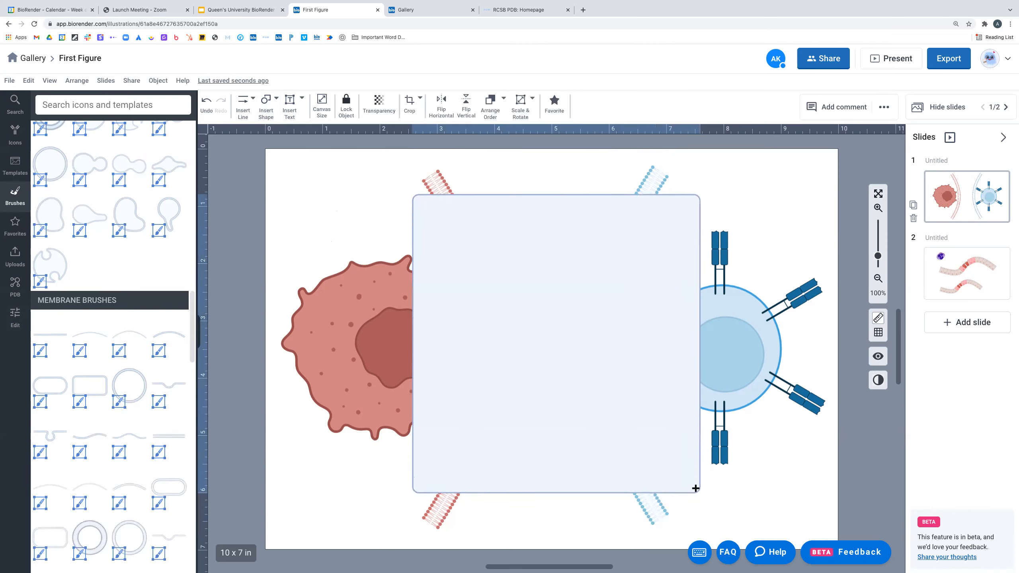
drag(569, 353, 567, 352)
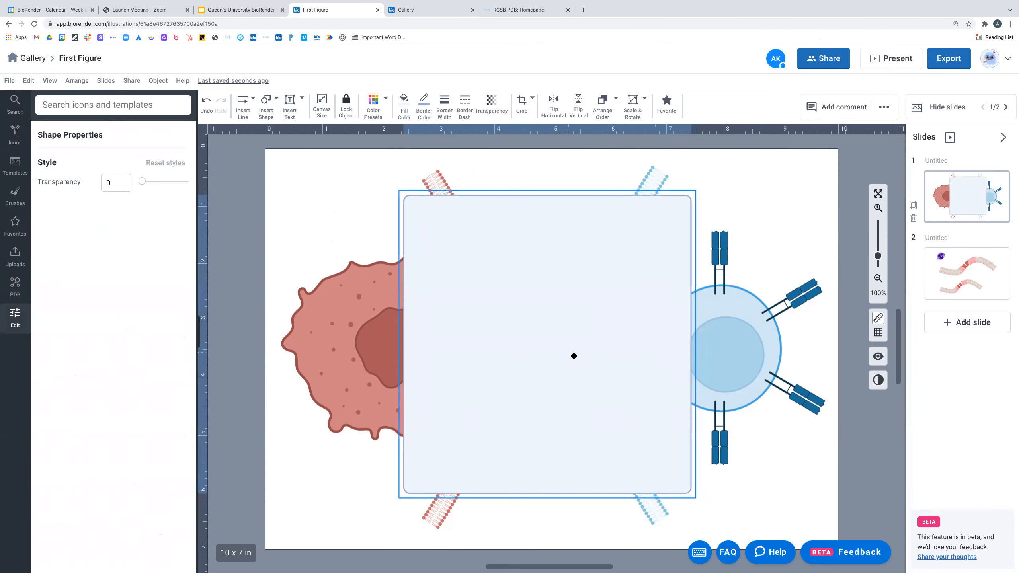
- Group the red and light-blue membrane arcs and shift the group right
click(434, 175)
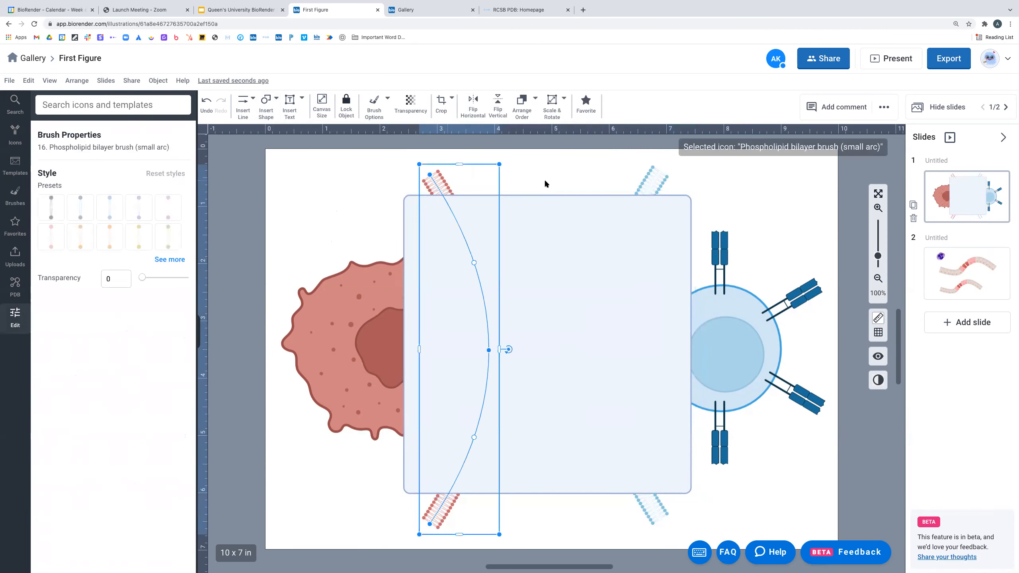
shift+click(657, 176)
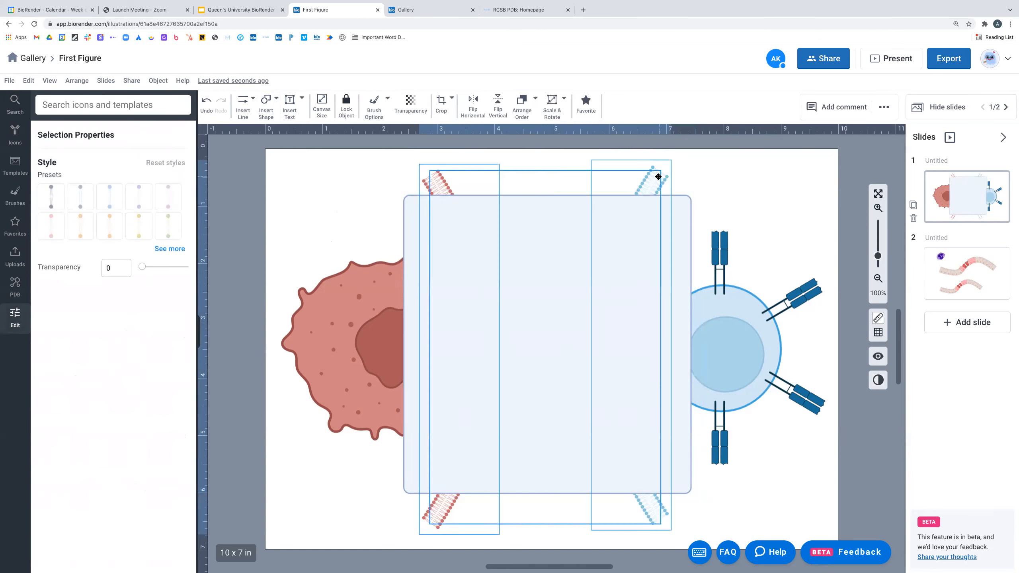
right_click(441, 182)
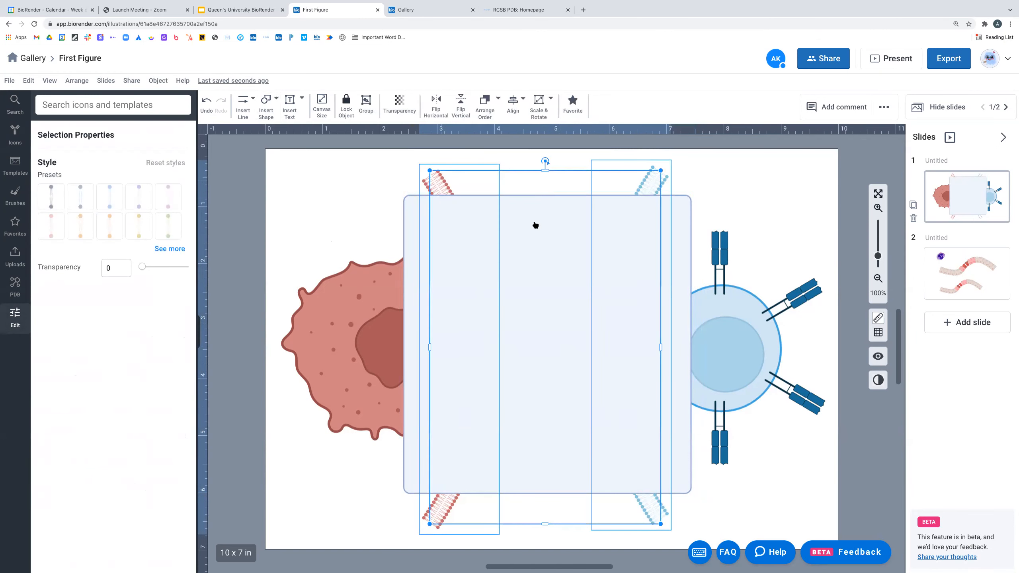
click(487, 216)
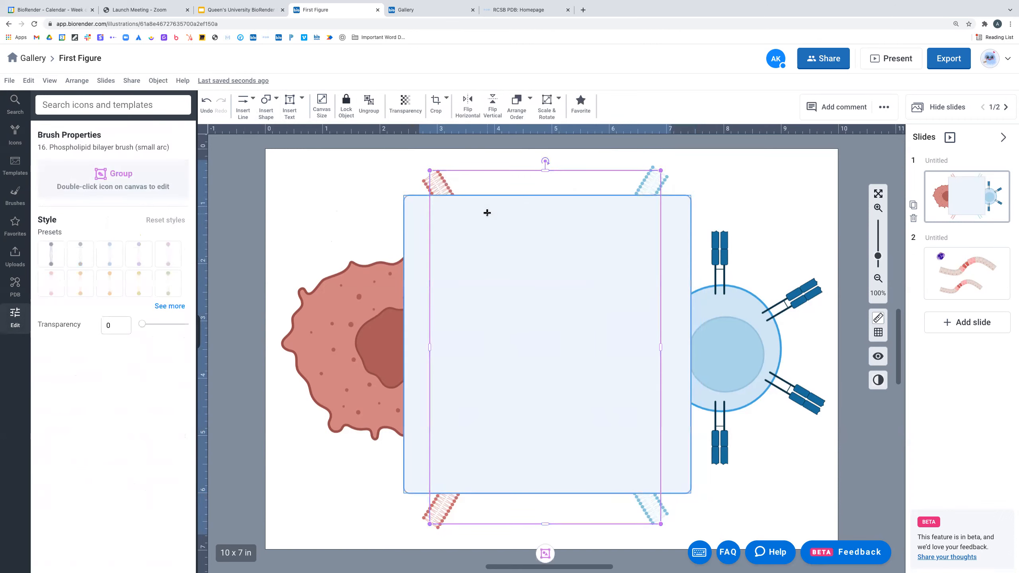
mouse_move(445, 186)
mouse_down()
mouse_move(596, 173)
mouse_move(527, 223)
mouse_move(498, 186)
mouse_up()
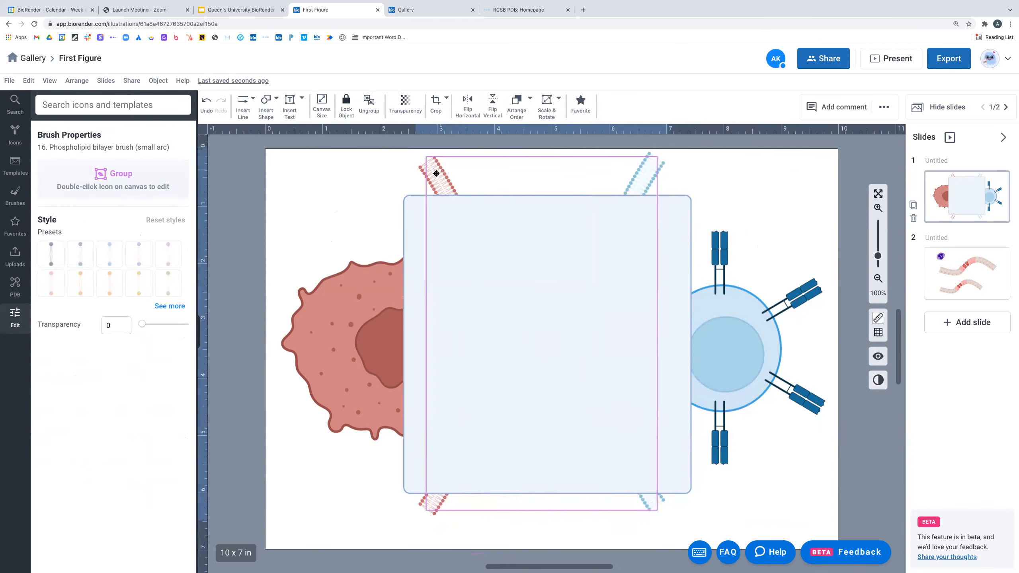
- Bring the membrane group in front of the rectangle and nudge both cells inward
right_click(436, 177)
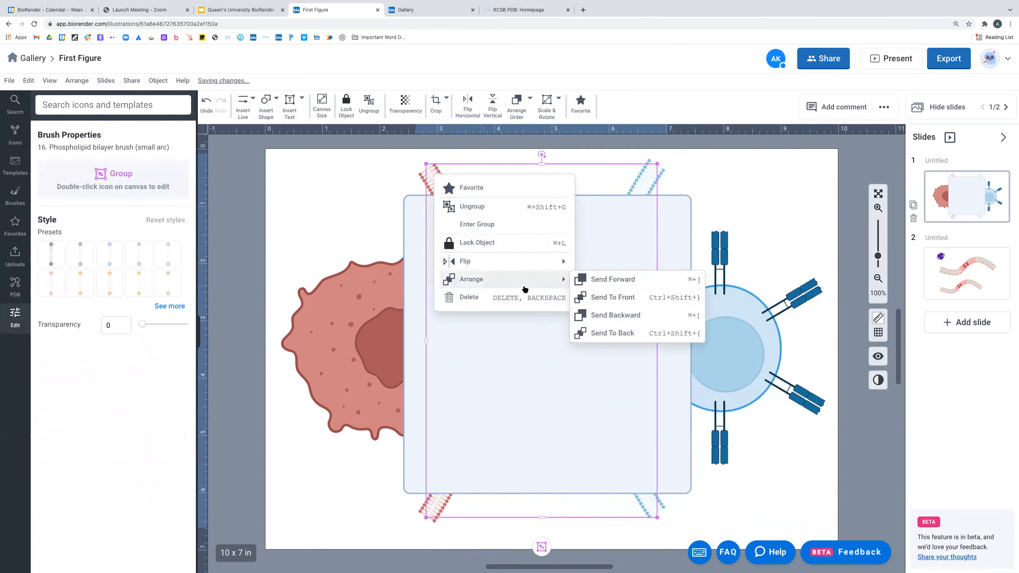
mouse_move(561, 281)
click(610, 297)
drag(630, 209, 643, 218)
drag(371, 328, 379, 329)
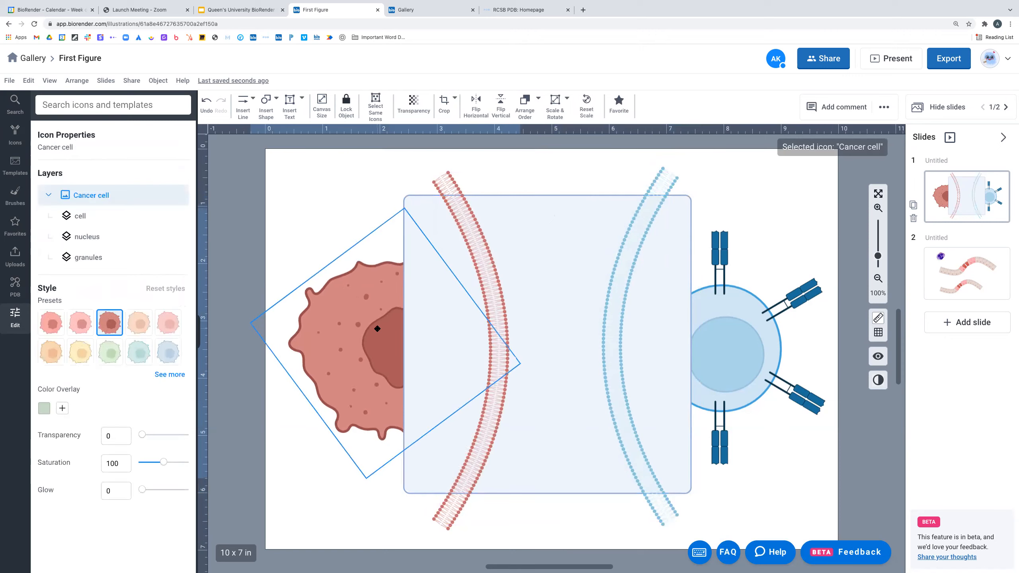
drag(732, 346, 724, 332)
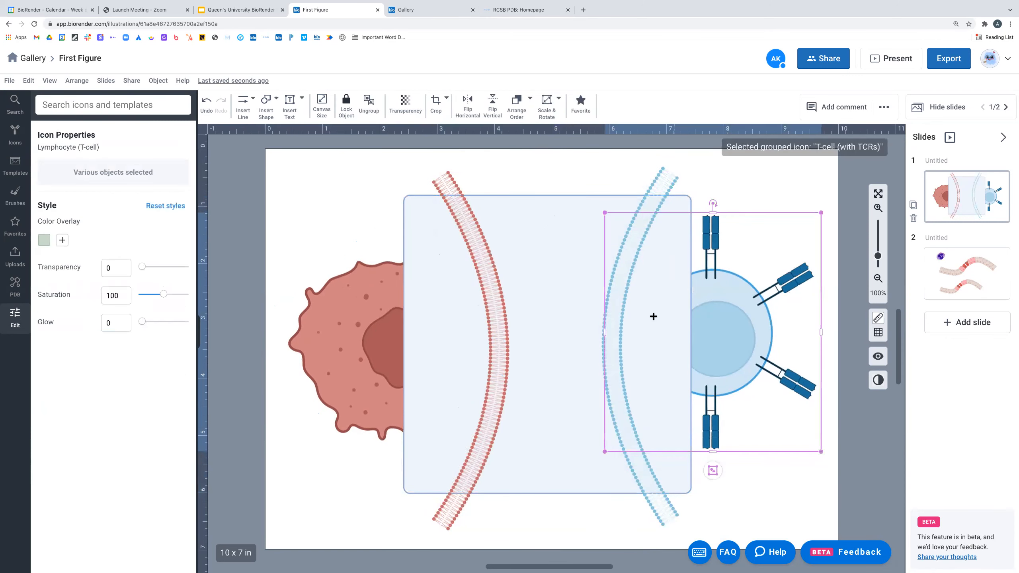
- Check the individual arcs inside the membrane group, then select the whole group
double_click(496, 312)
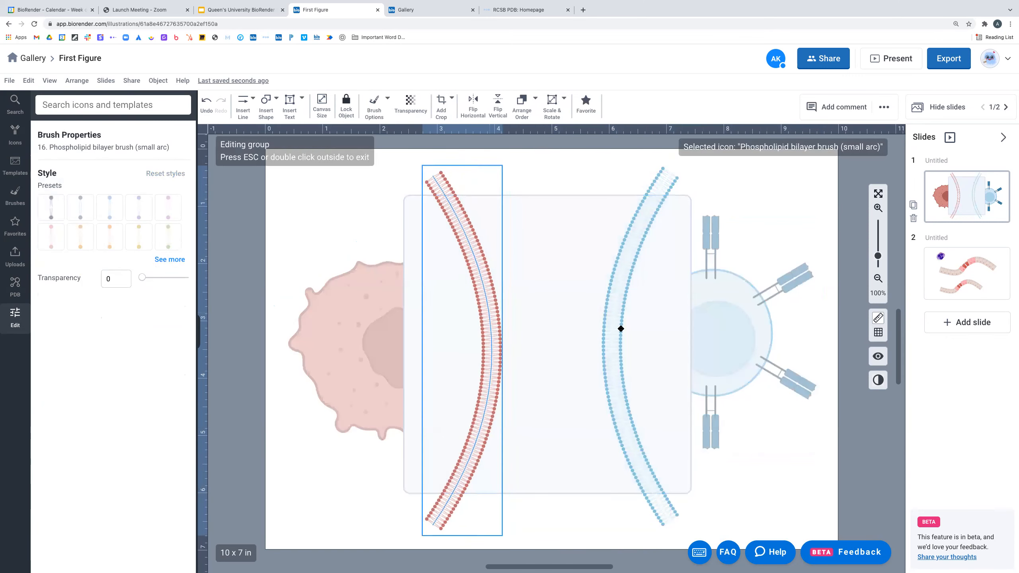
click(618, 330)
click(524, 181)
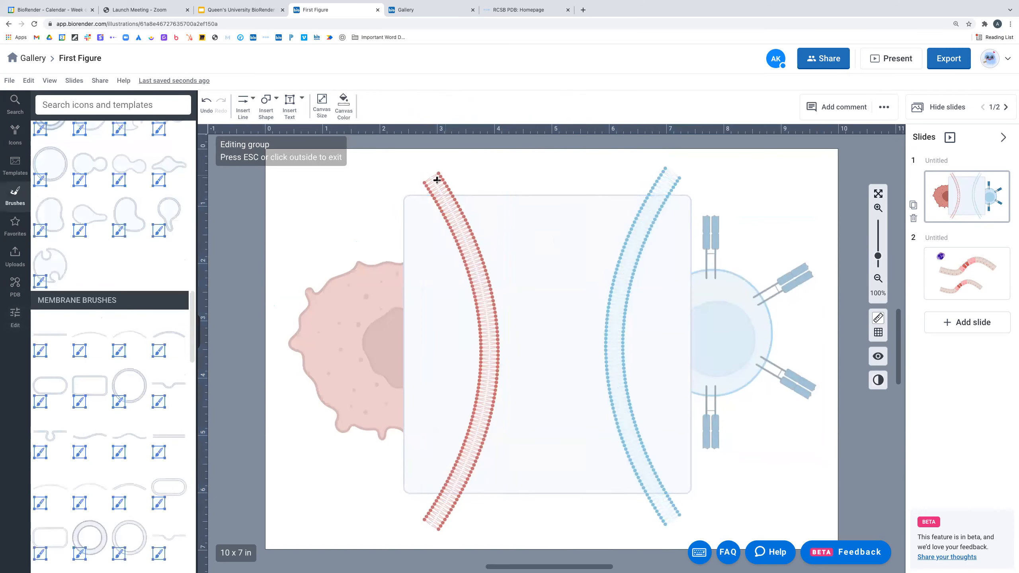
click(435, 177)
double_click(618, 170)
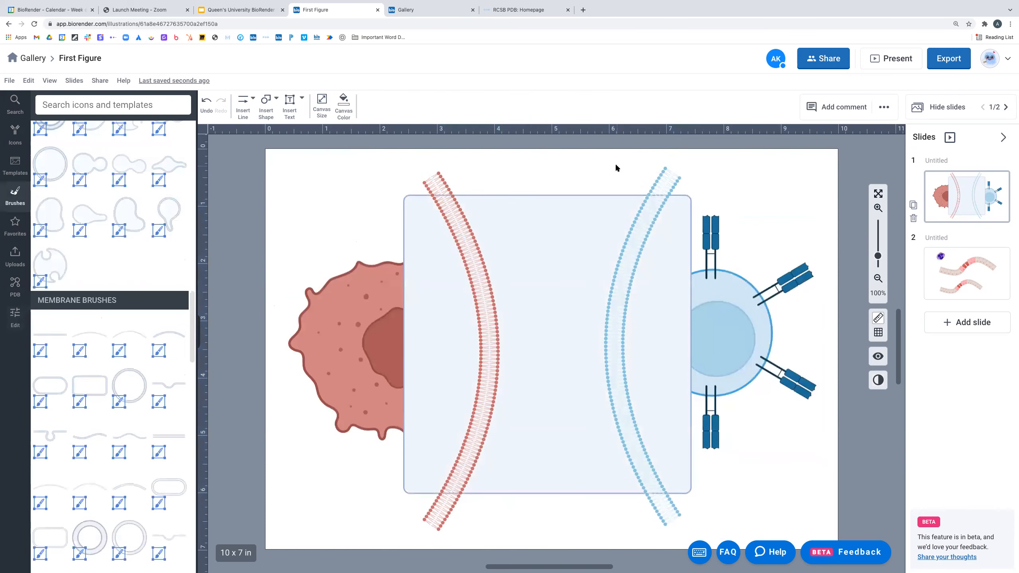
click(439, 177)
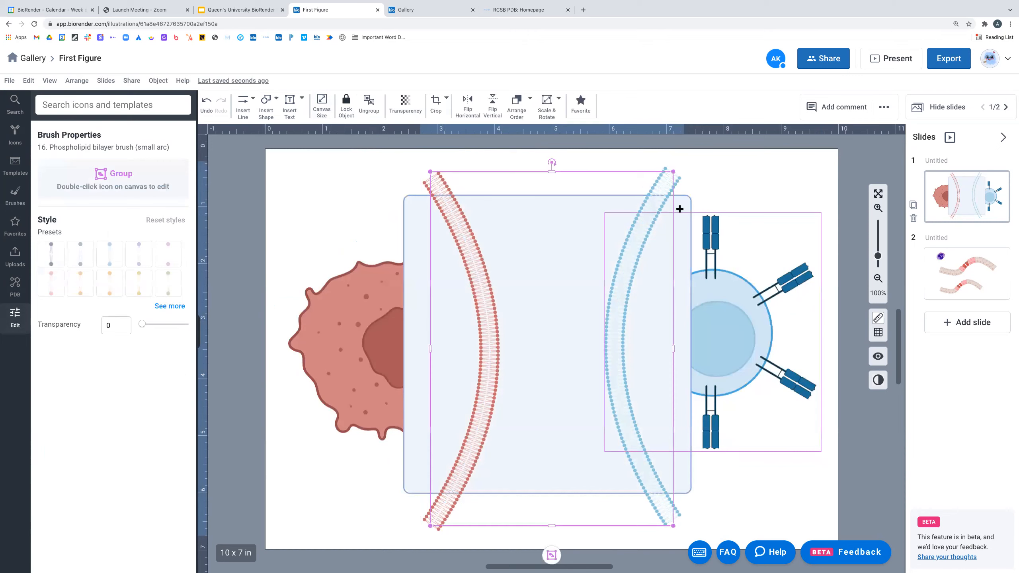
- Crop the membrane group's top and bottom and widen it to the box's sides
click(435, 102)
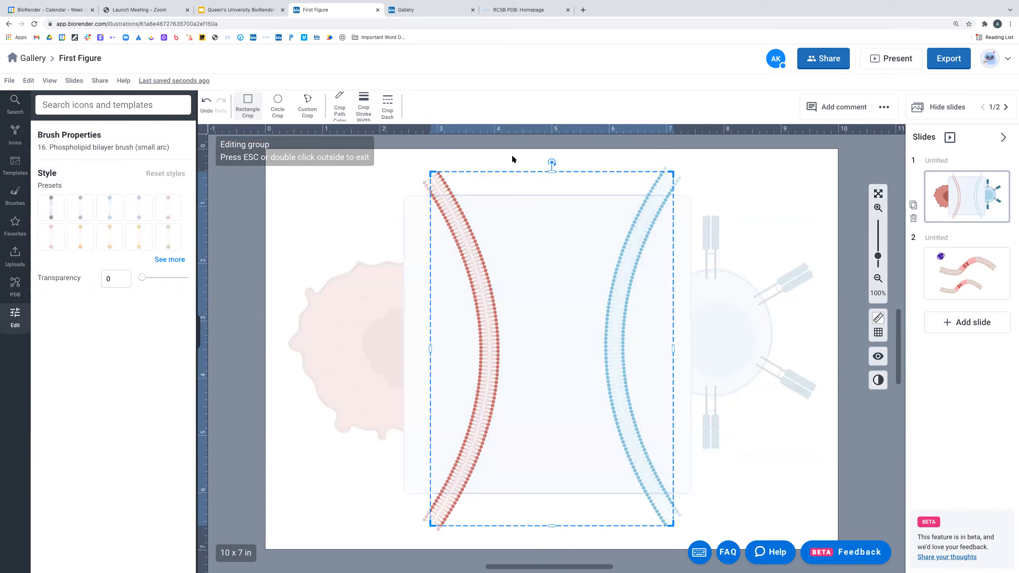
drag(549, 172, 549, 195)
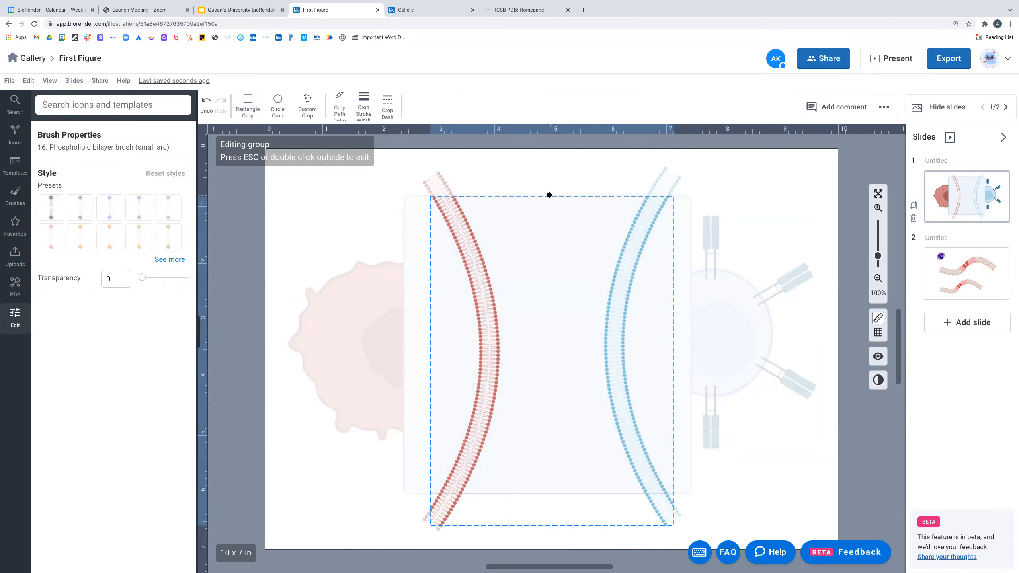
drag(551, 530, 551, 494)
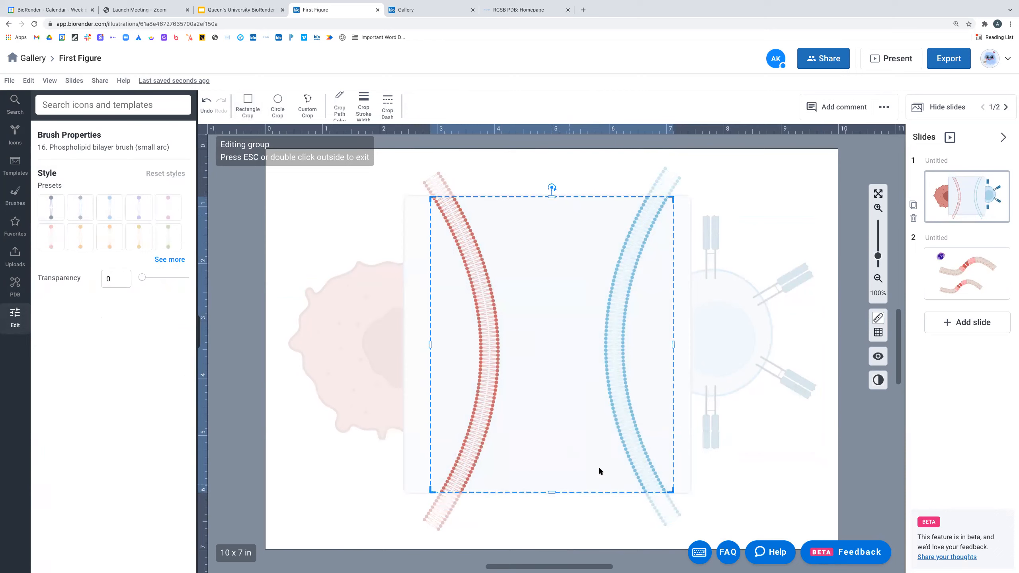
drag(429, 345, 413, 344)
drag(674, 345, 686, 345)
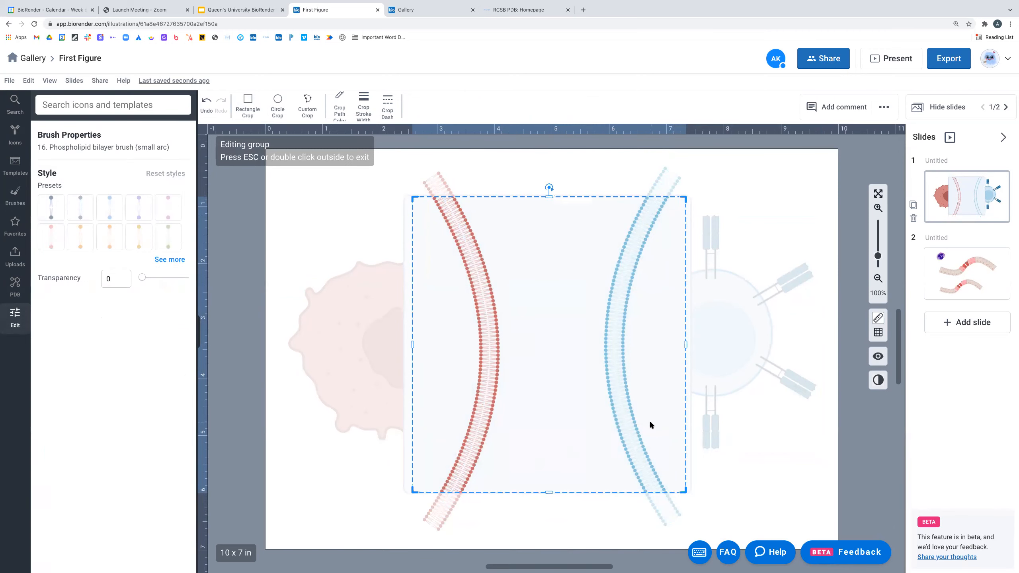
key(Escape)
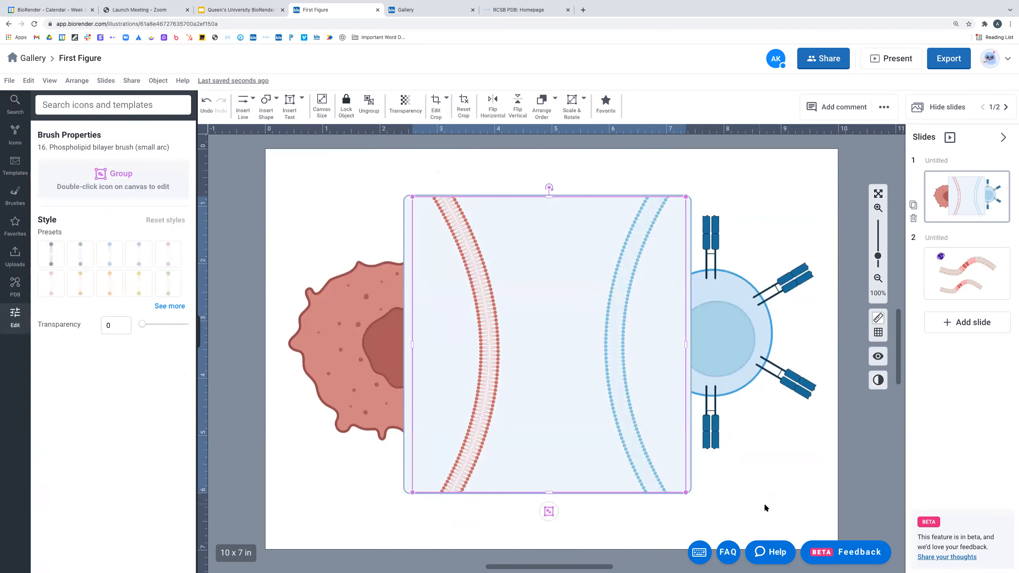
click(764, 459)
- Inside the membrane group, move the red arc up and to the right
click(605, 355)
double_click(608, 357)
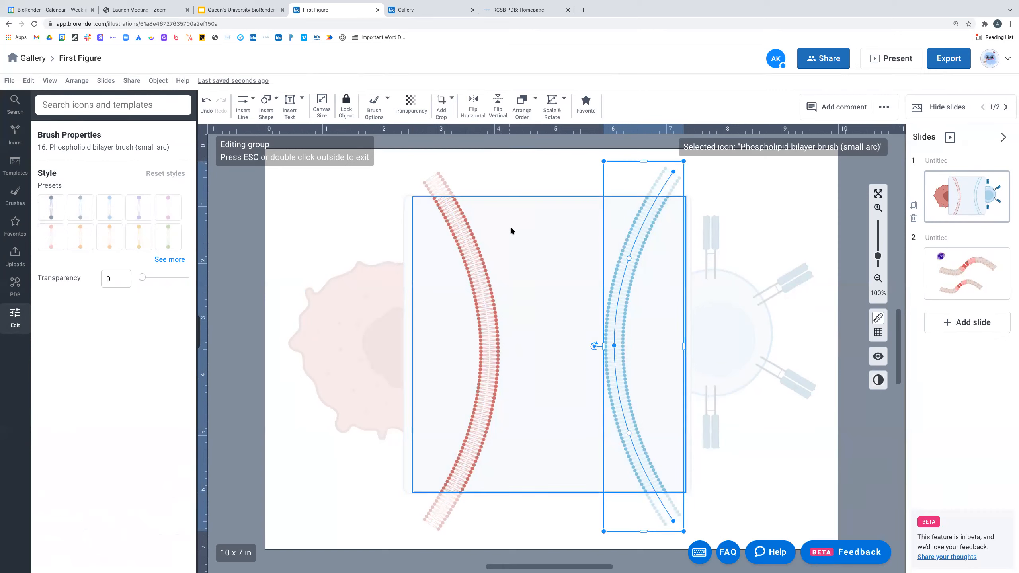
drag(482, 306, 565, 263)
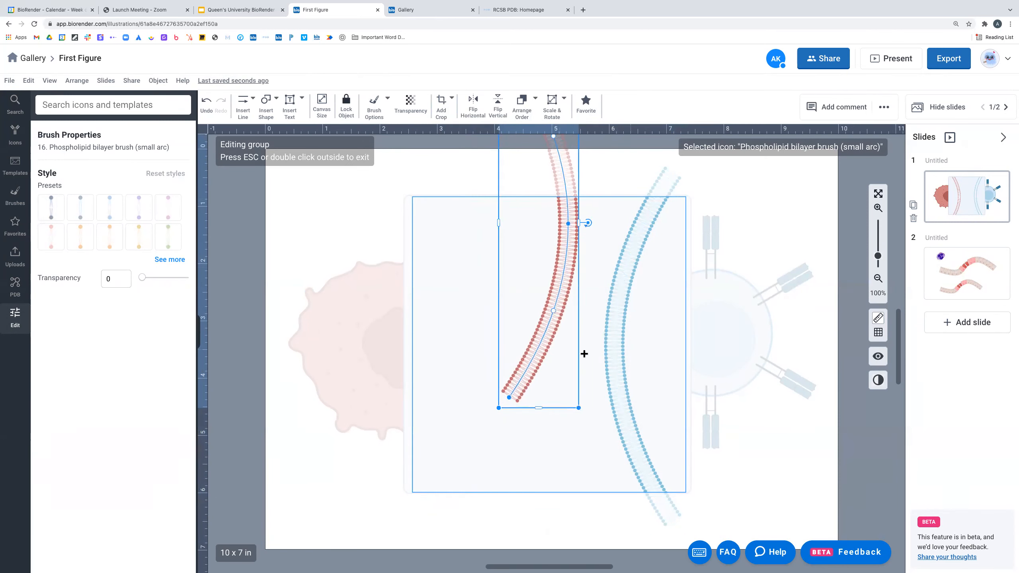
double_click(796, 491)
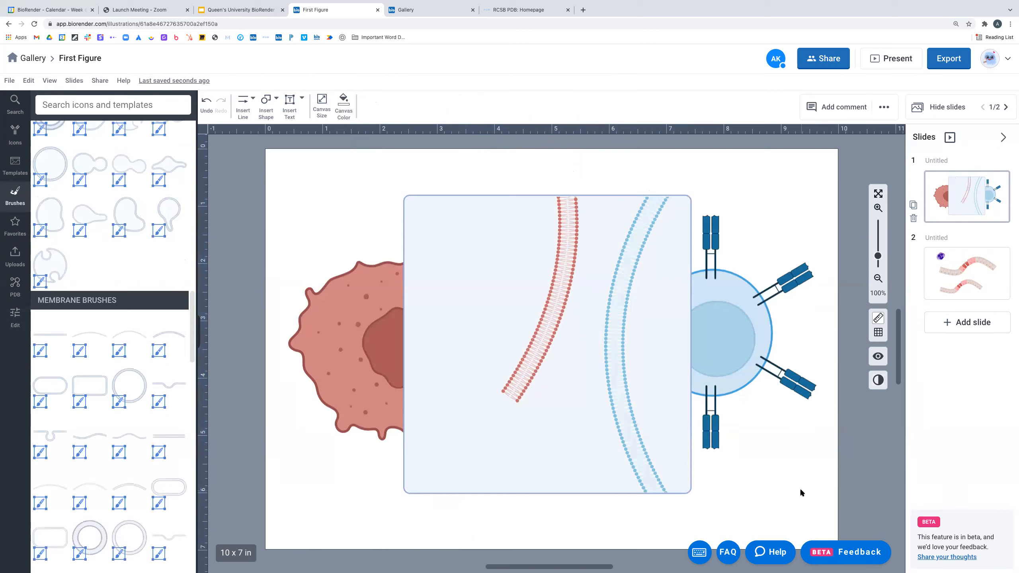
- Bend the red arc into a C-shaped curve facing the blue arc
click(560, 255)
double_click(560, 255)
drag(560, 255, 487, 374)
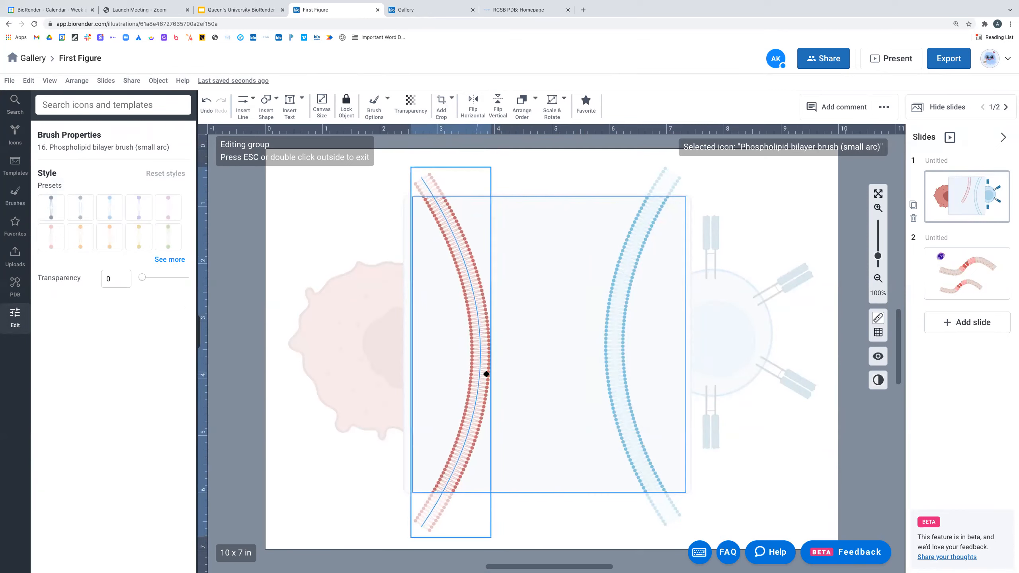
double_click(787, 432)
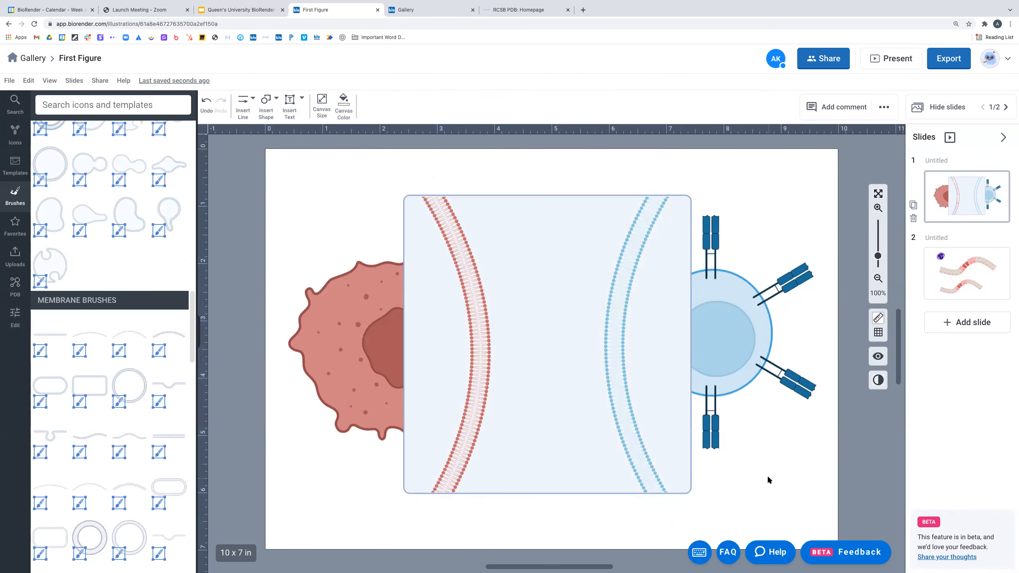
click(612, 360)
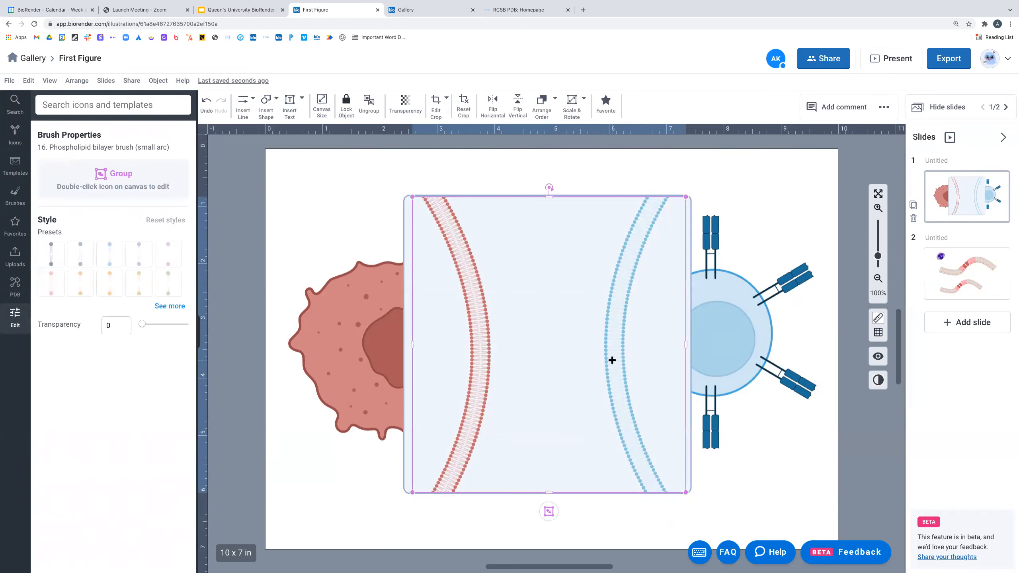
double_click(611, 360)
click(548, 302)
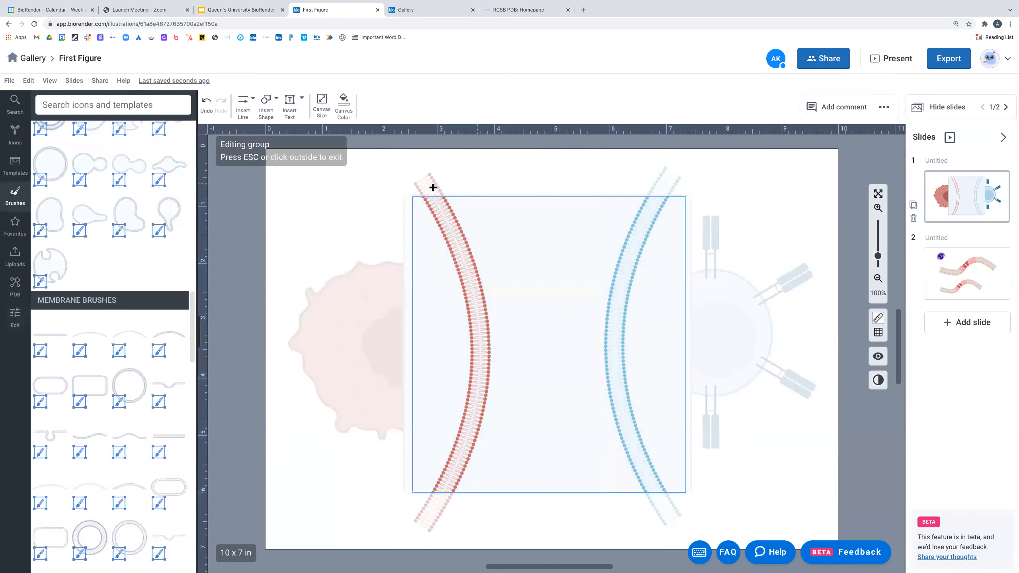
click(520, 196)
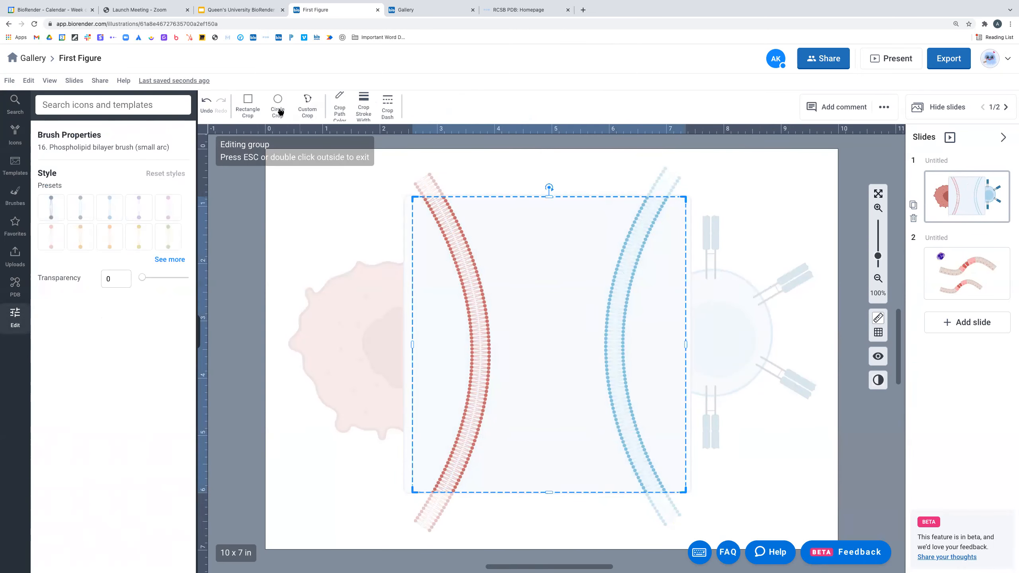
click(278, 110)
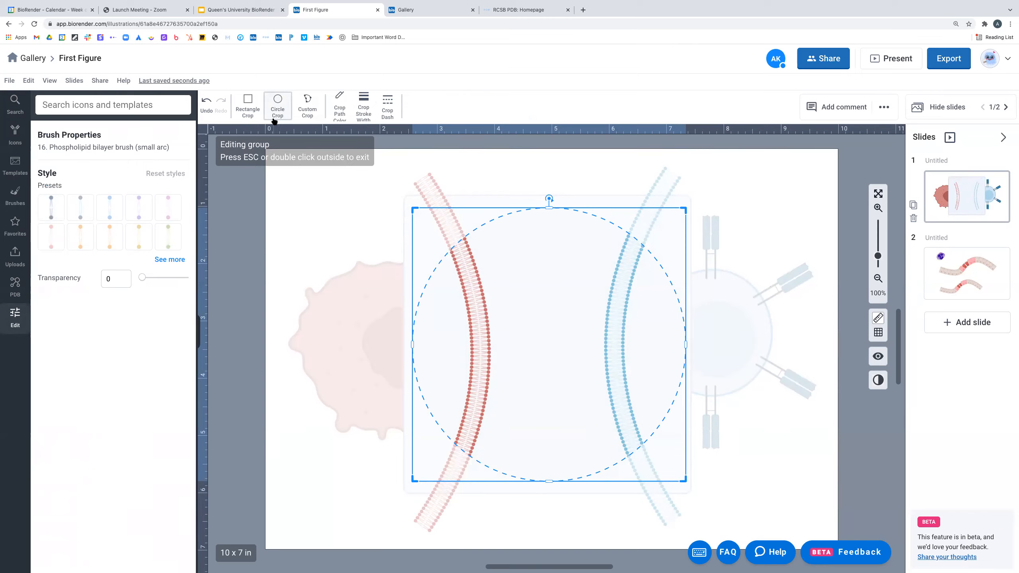
click(308, 111)
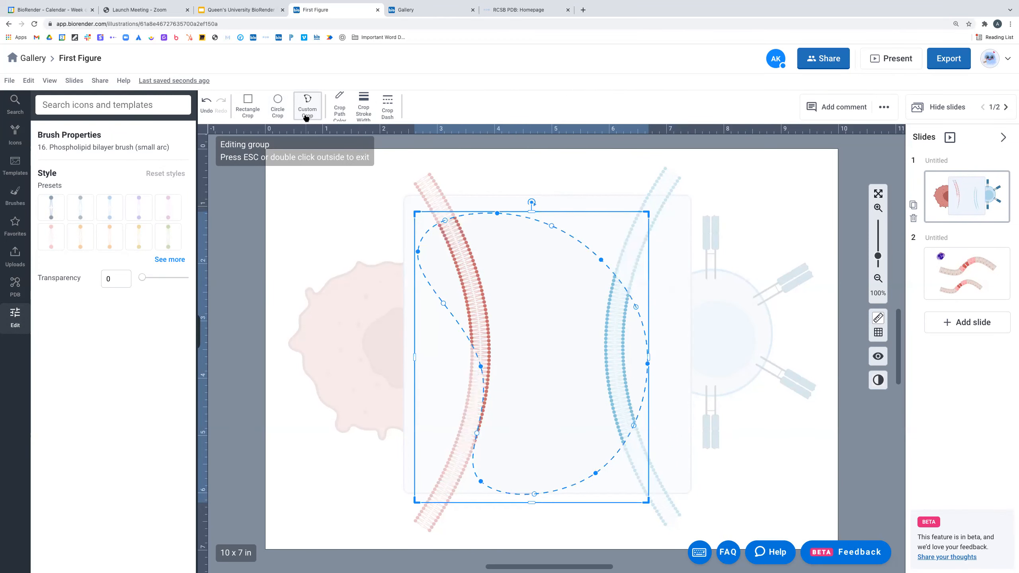
mouse_move(480, 366)
mouse_down()
mouse_move(585, 357)
mouse_move(482, 371)
mouse_move(492, 368)
mouse_up()
click(617, 318)
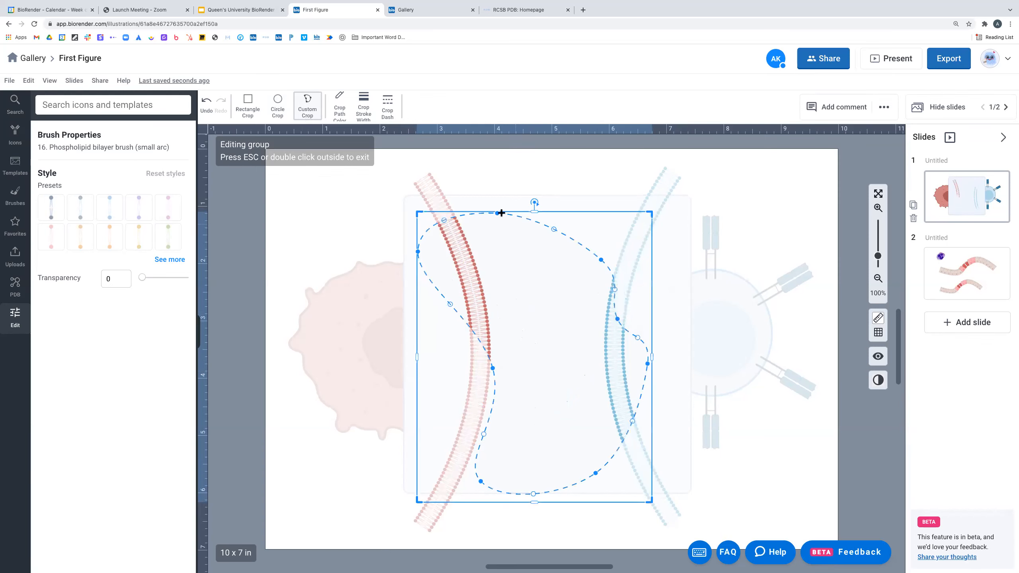
drag(496, 216, 510, 259)
drag(596, 473, 571, 418)
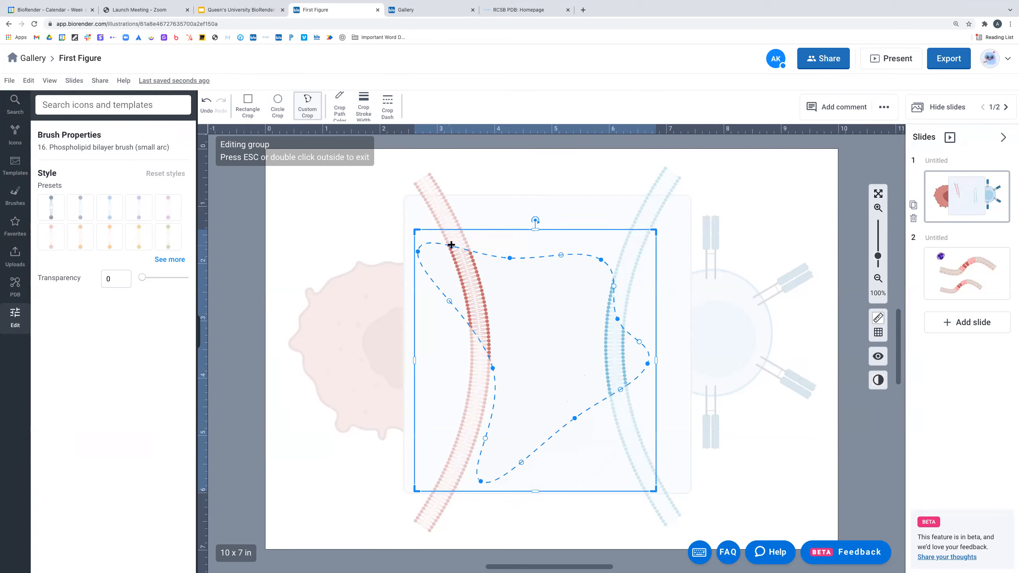
mouse_move(511, 258)
mouse_down()
mouse_move(511, 226)
mouse_move(515, 293)
mouse_move(516, 238)
mouse_up()
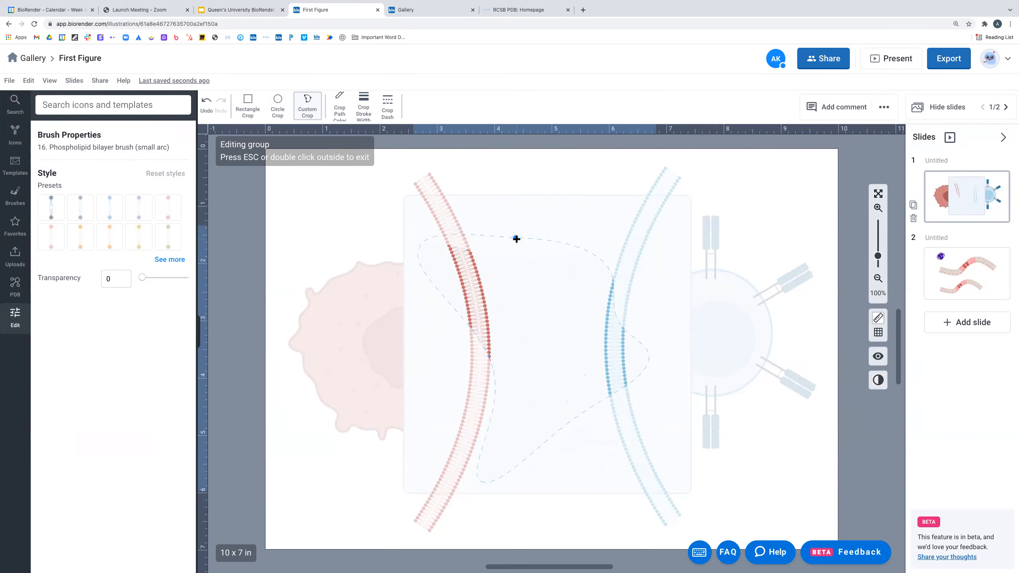
mouse_move(455, 234)
mouse_down()
mouse_move(469, 271)
mouse_move(461, 238)
mouse_up()
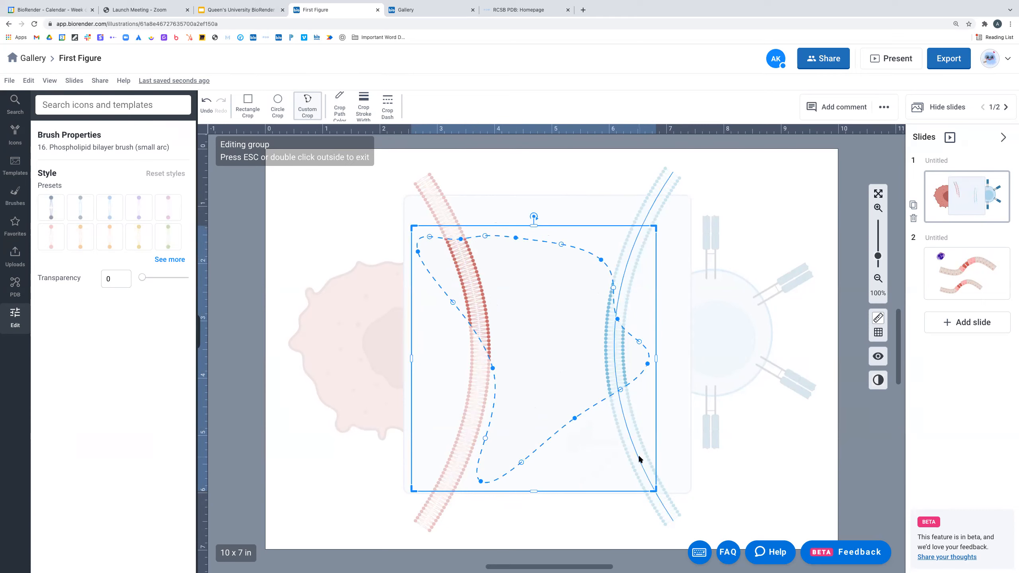
click(777, 444)
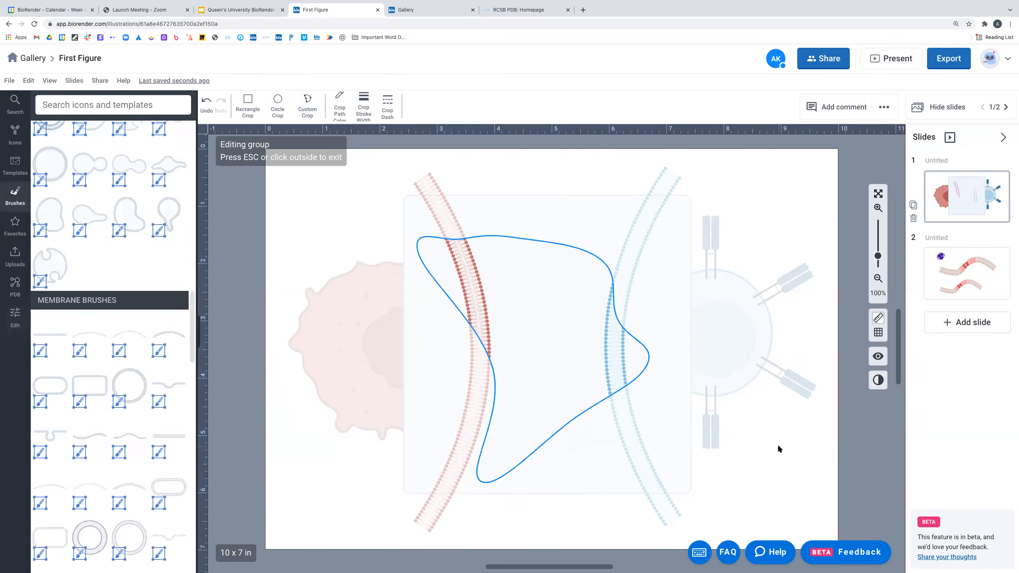
double_click(777, 444)
double_click(616, 359)
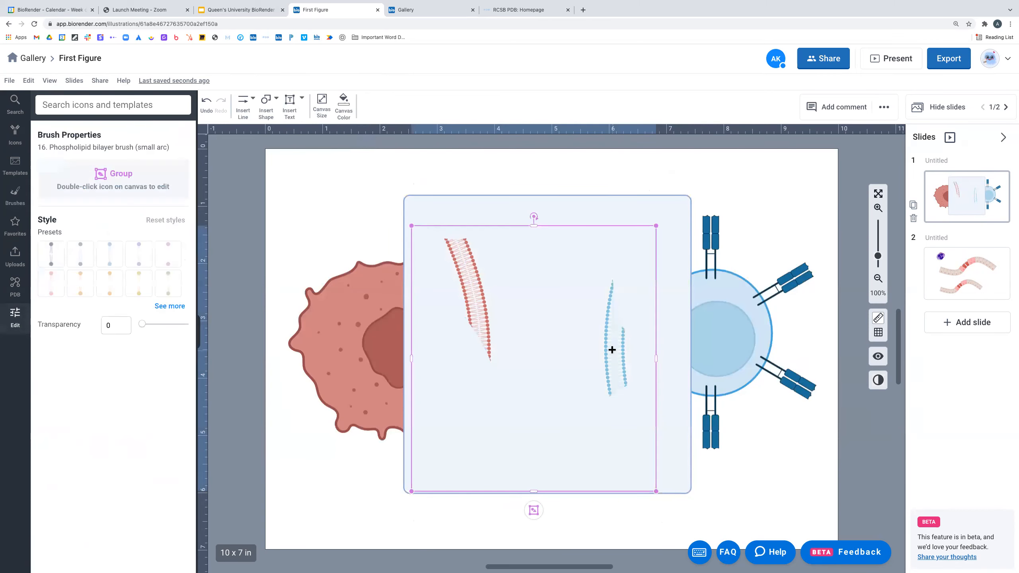
drag(588, 349, 541, 341)
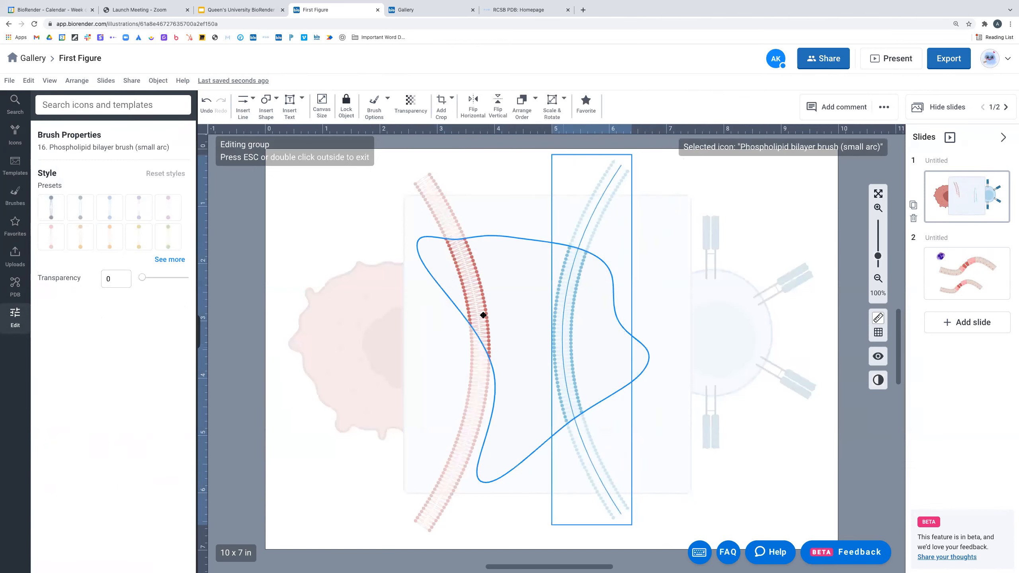
drag(462, 299, 484, 305)
click(783, 485)
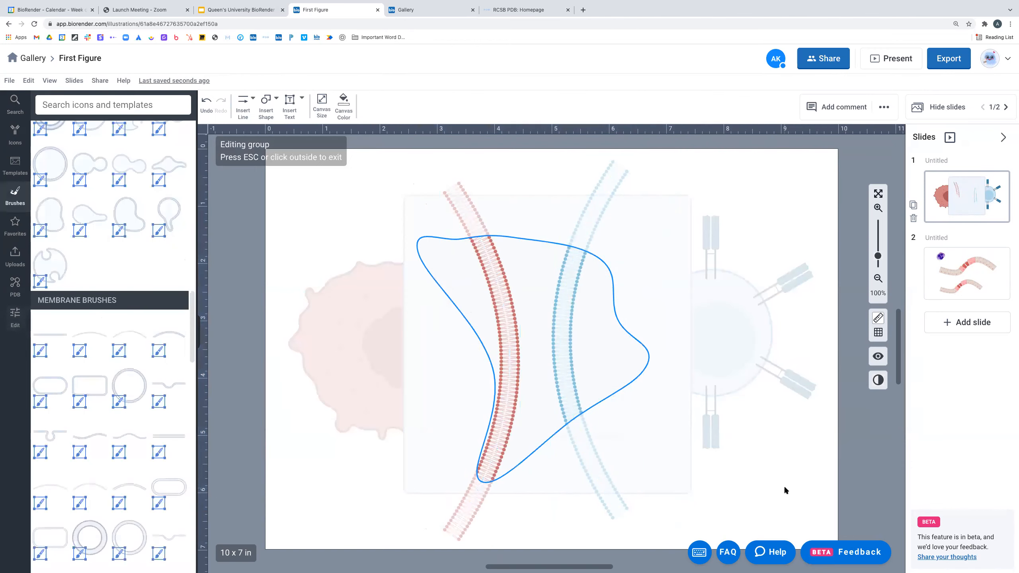
click(784, 489)
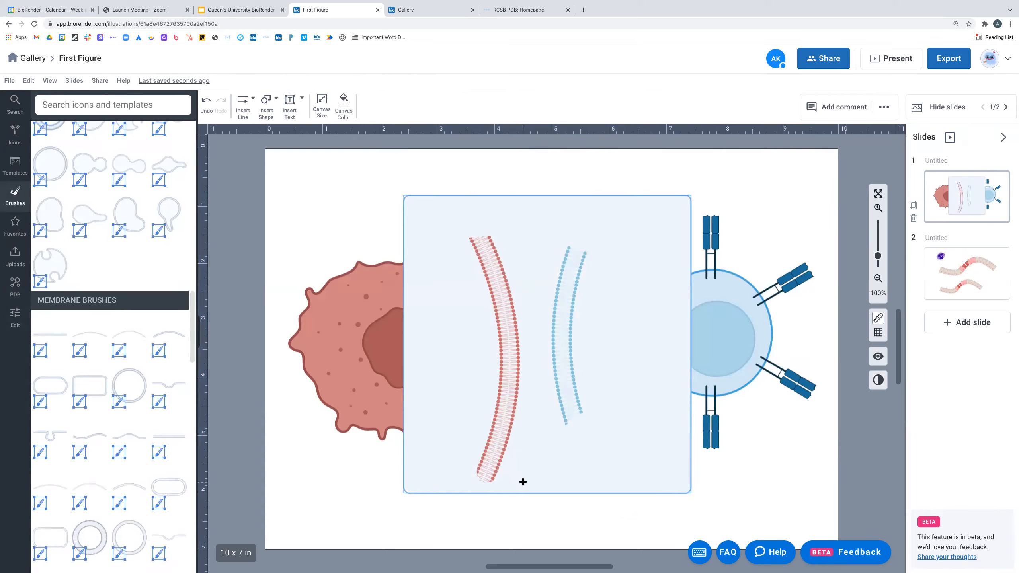
click(562, 431)
double_click(564, 409)
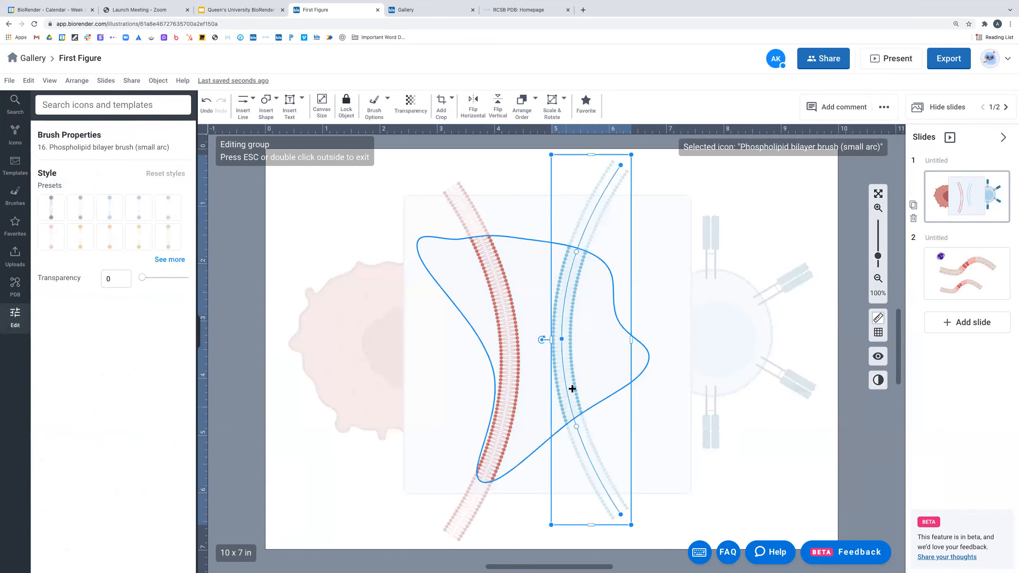
click(514, 239)
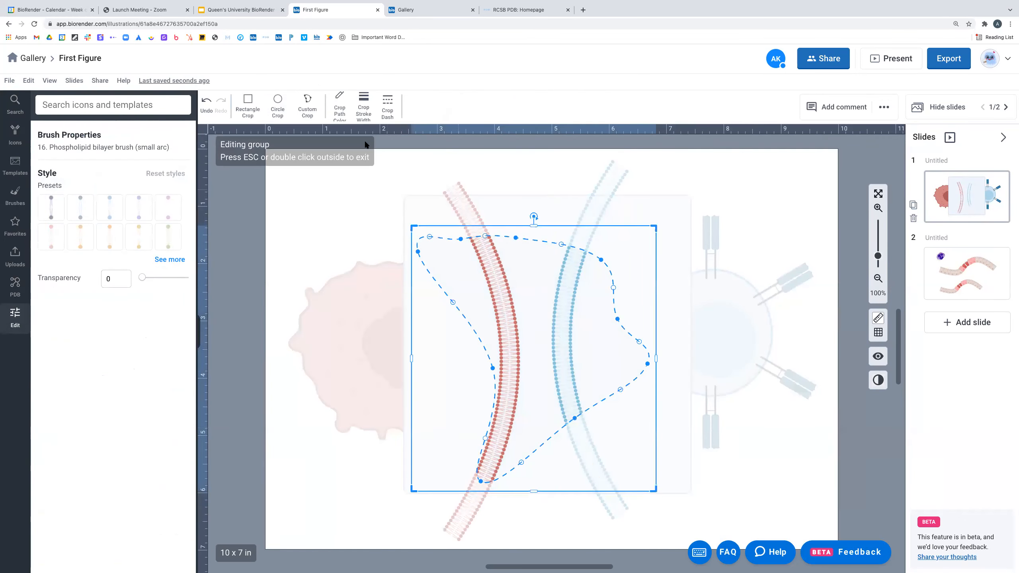
click(255, 100)
drag(550, 207, 541, 197)
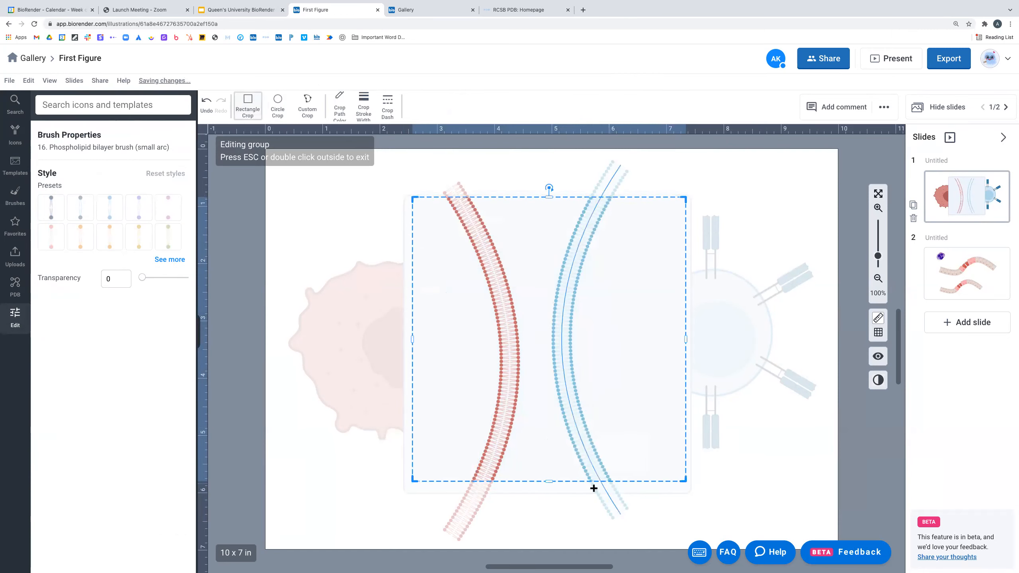
drag(550, 481, 550, 488)
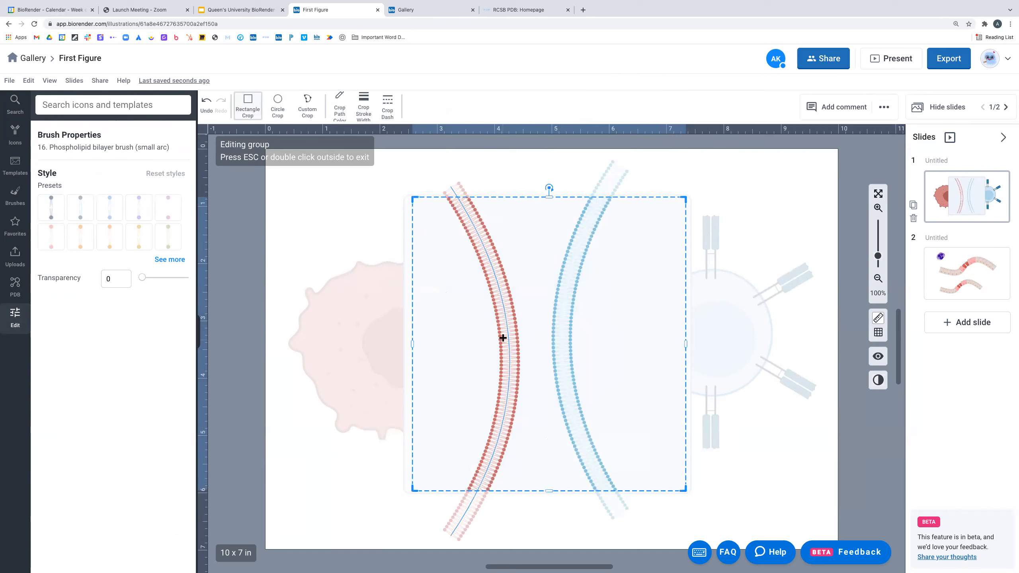
click(484, 324)
drag(557, 324, 605, 334)
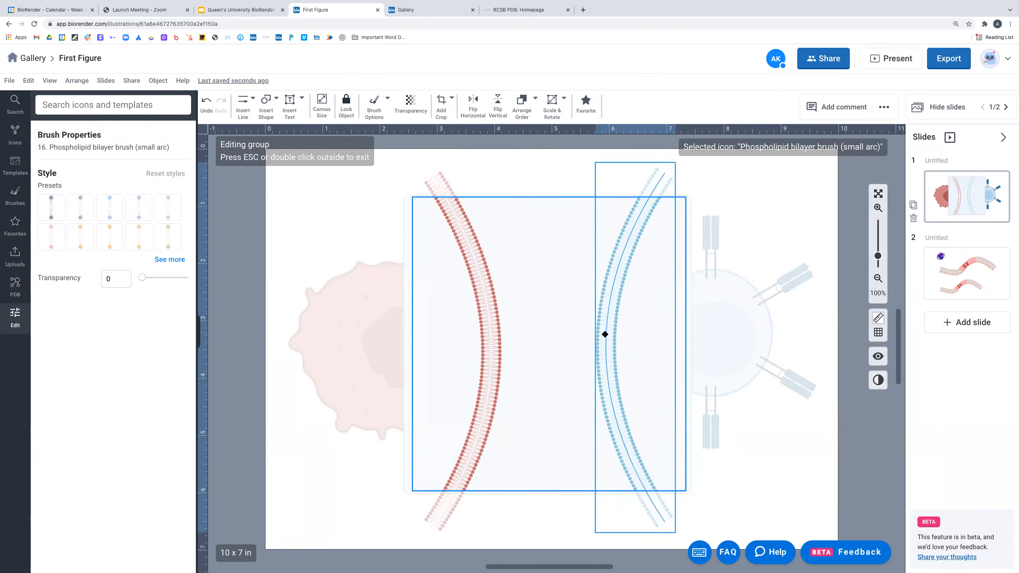
drag(489, 326, 478, 330)
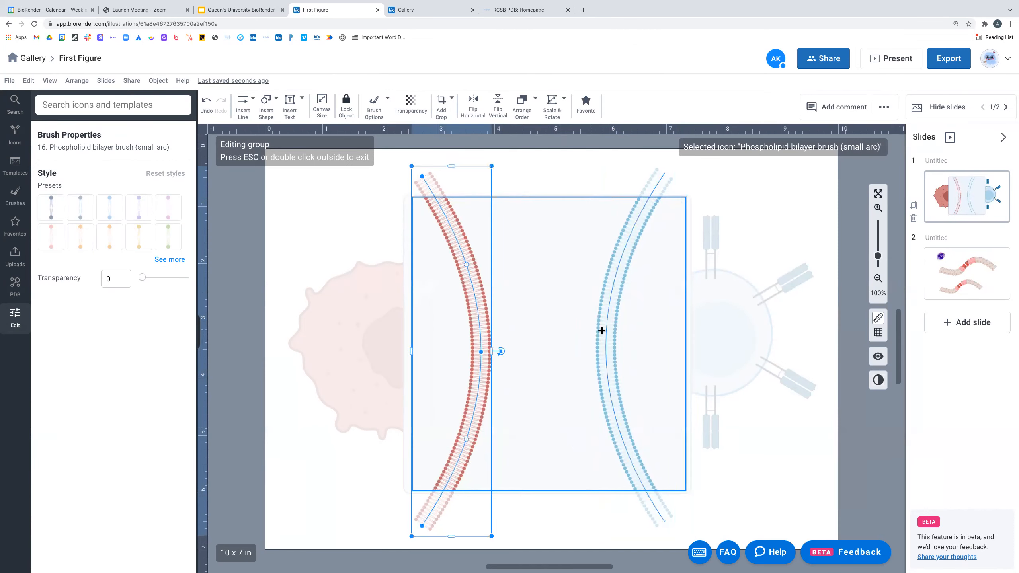
drag(600, 332, 607, 330)
click(786, 478)
click(786, 478)
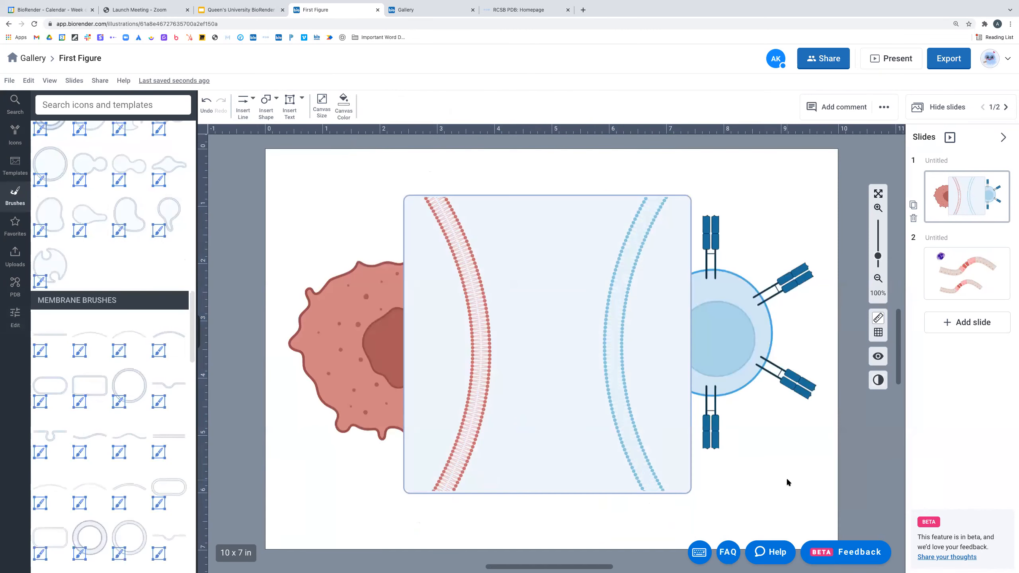
- Fill the framing rectangle with a solid pale near-white colour, EEF4FB
click(558, 236)
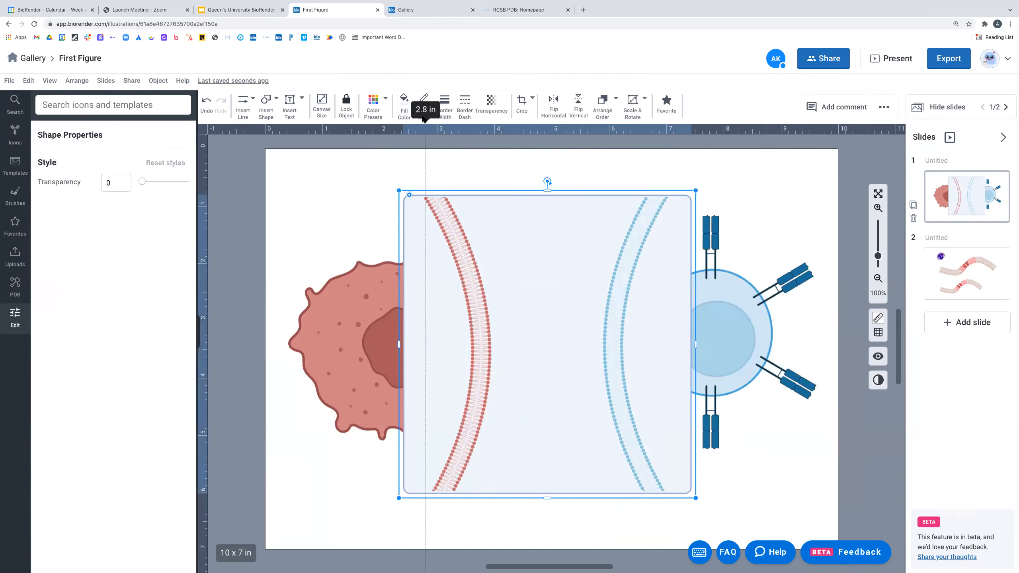
click(404, 103)
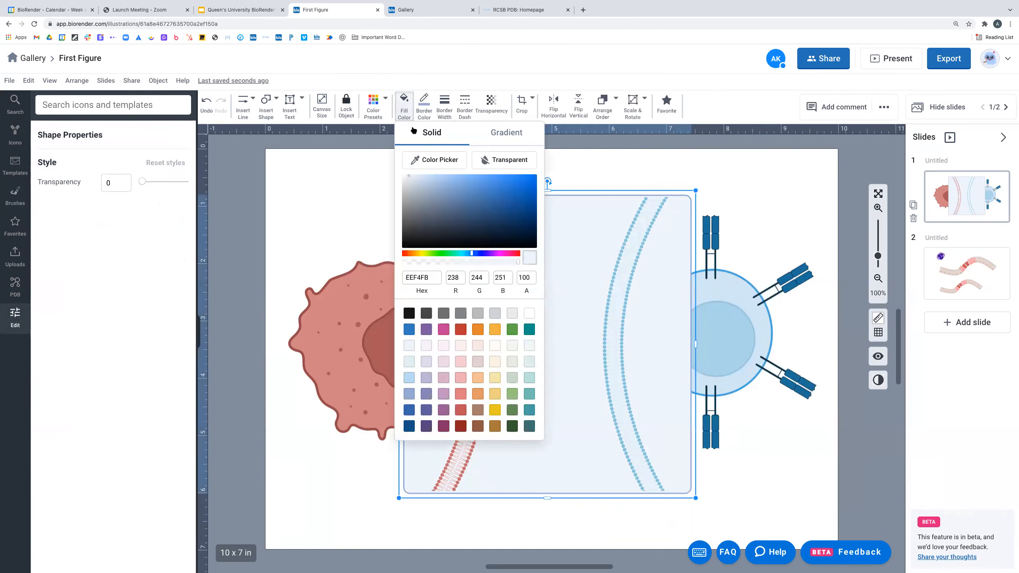
click(528, 313)
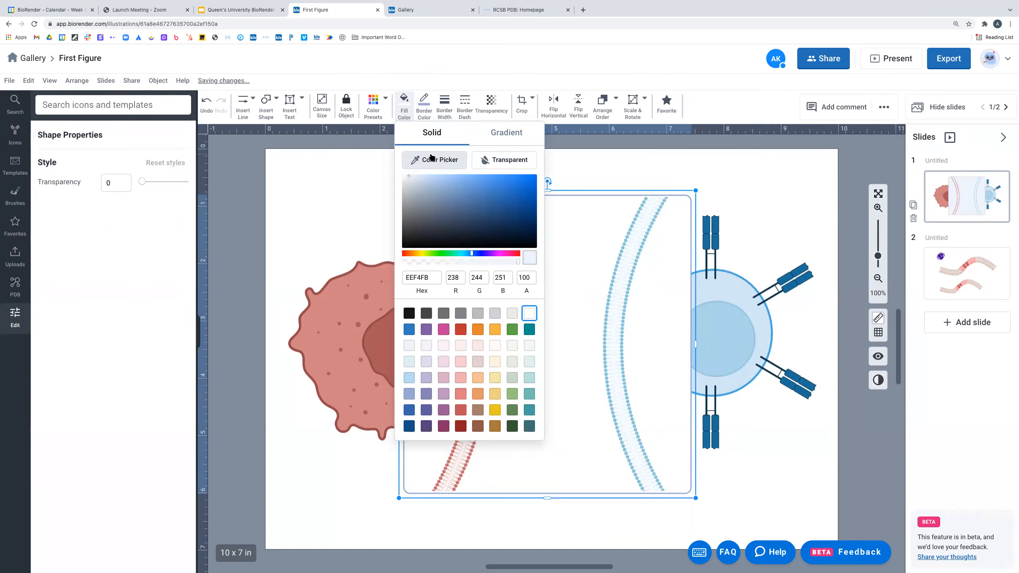
click(506, 136)
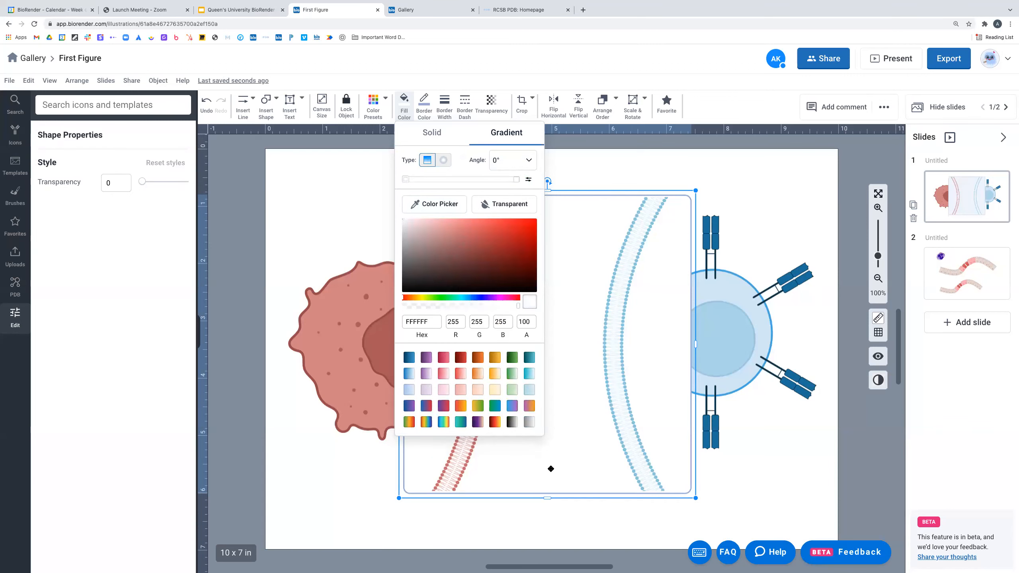
click(432, 134)
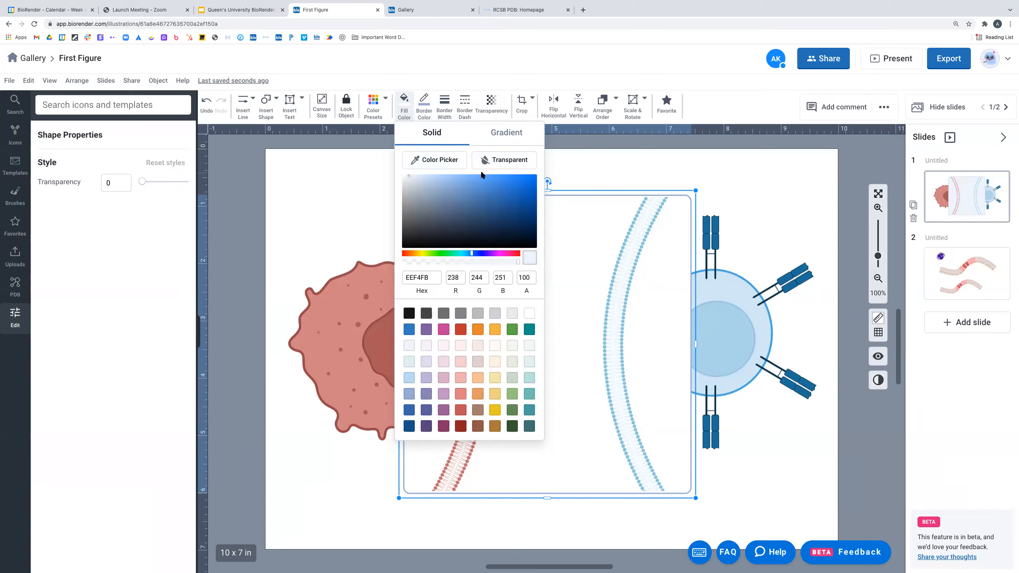
click(572, 197)
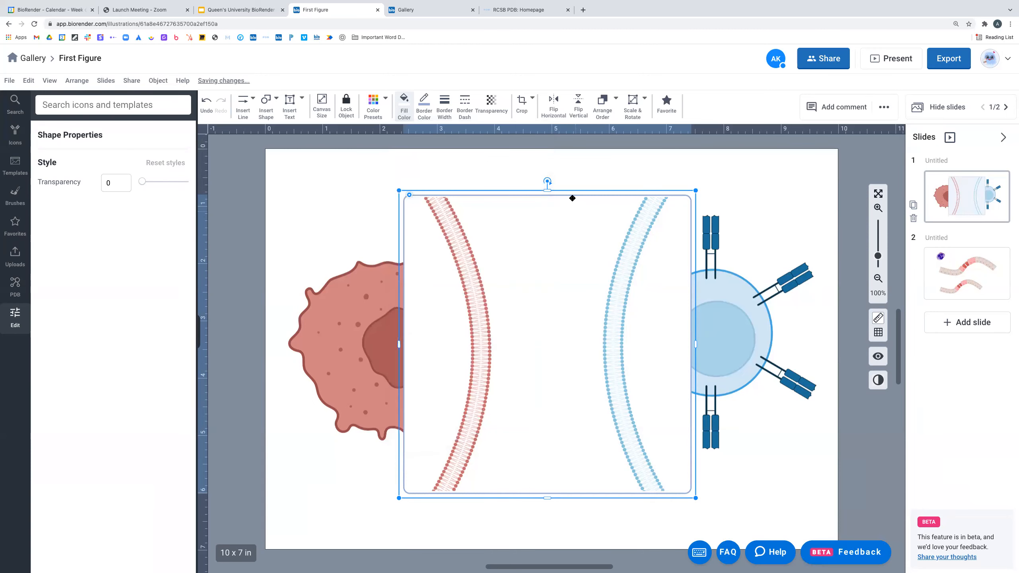
click(425, 102)
- Give the framing rectangle a black 3 pt border
click(426, 289)
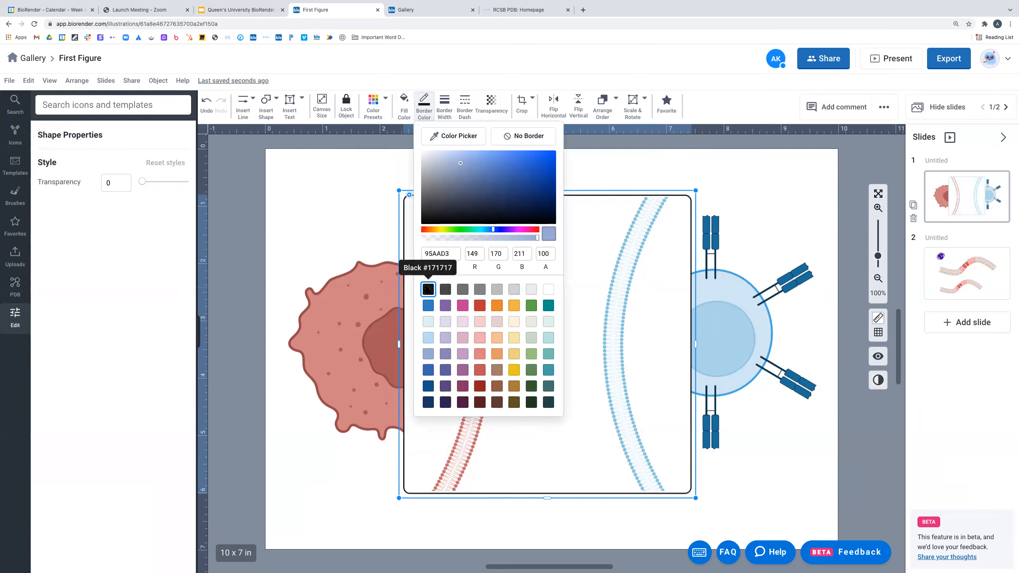
click(444, 105)
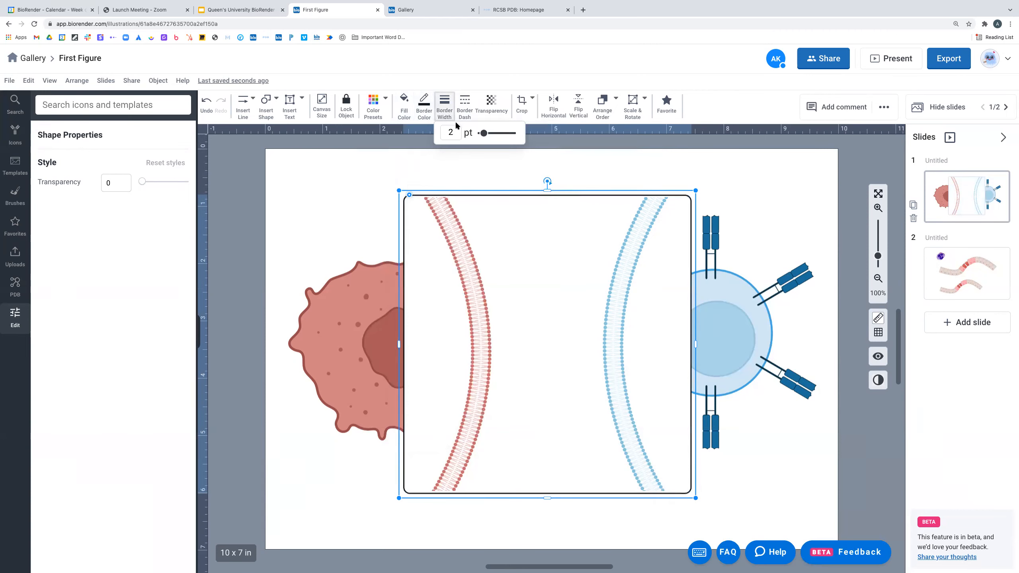
text(0)
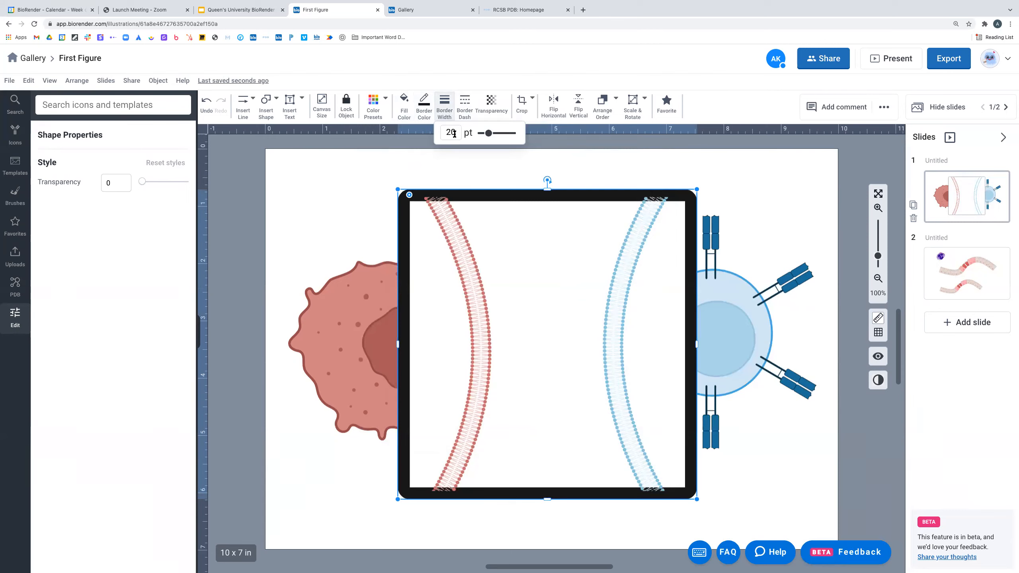
key(BackSpace)
key(BackSpace)
text(3)
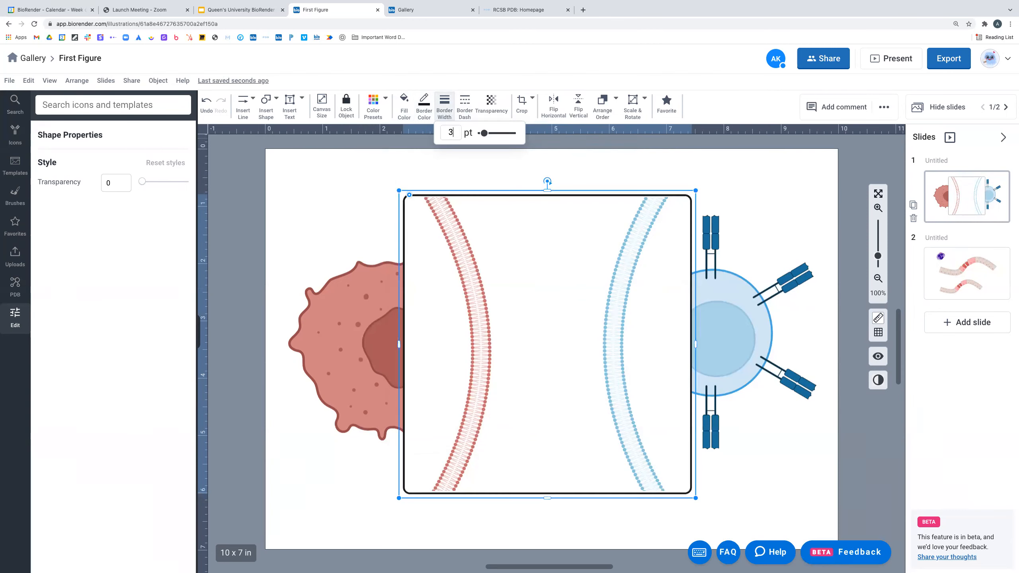
click(496, 180)
click(506, 173)
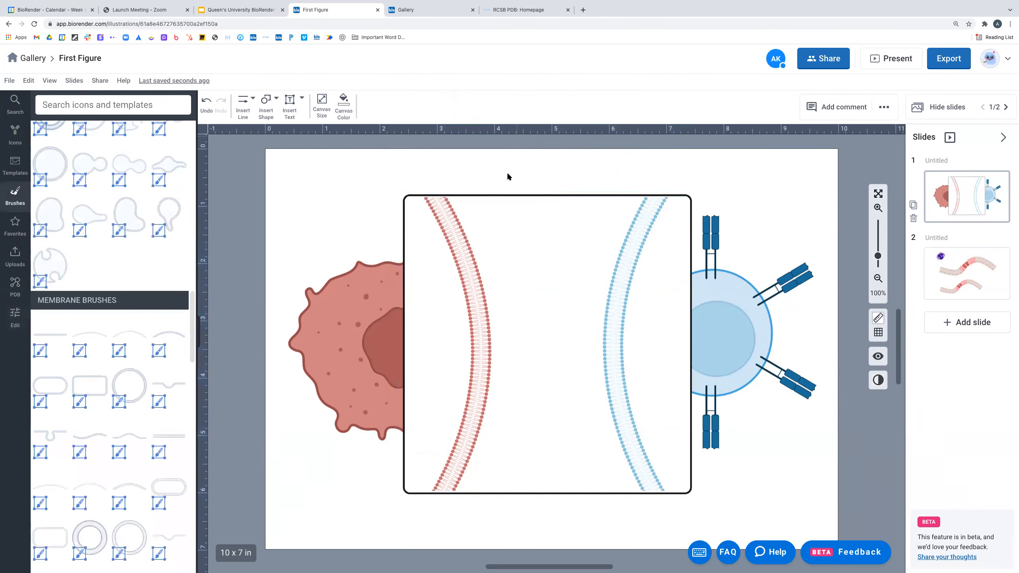
- Try a 24 px dashed border on the rectangle, then return it to solid
click(515, 194)
click(470, 104)
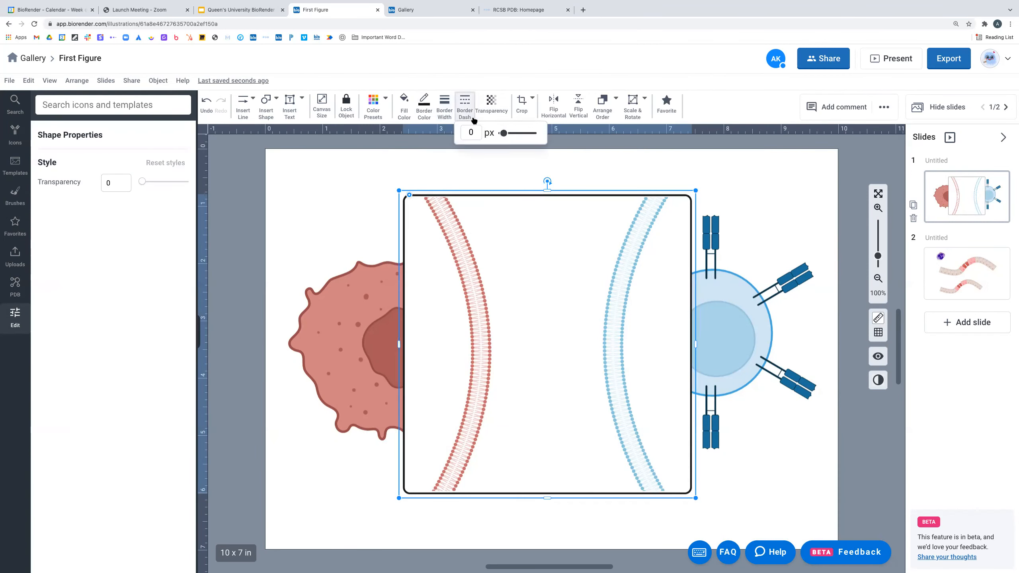
drag(506, 134, 505, 137)
drag(504, 136, 514, 137)
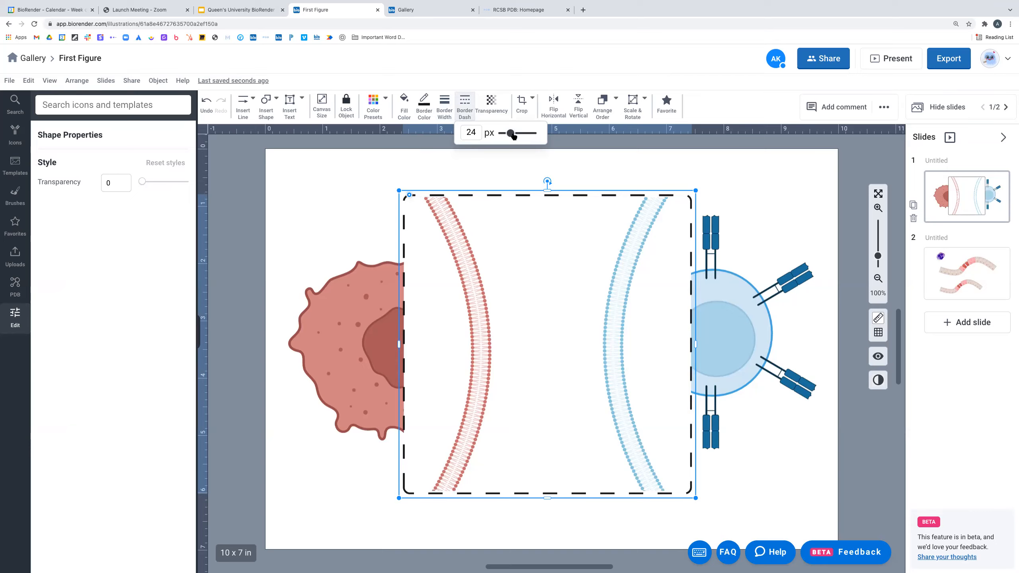
drag(512, 135, 500, 134)
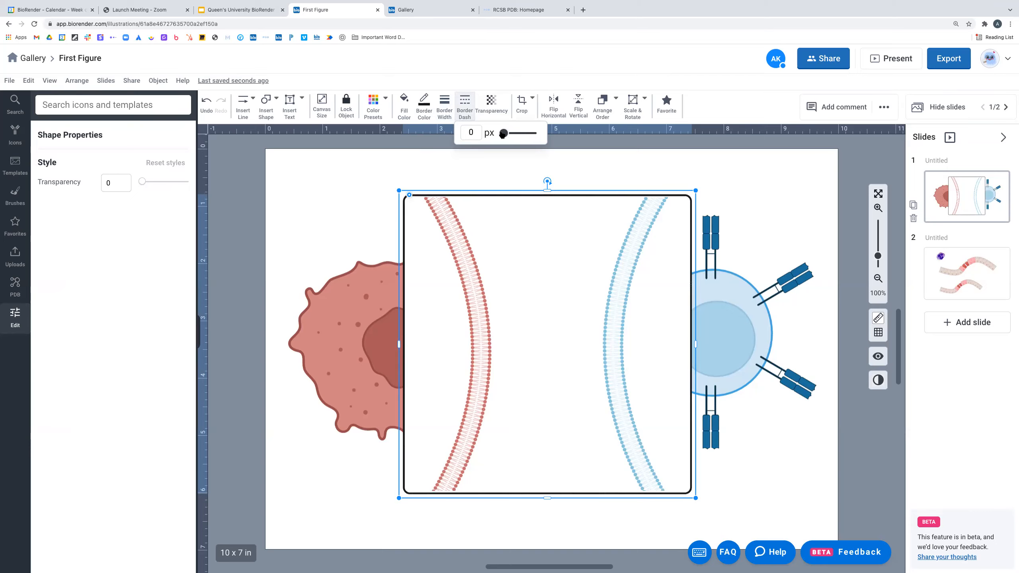
click(597, 157)
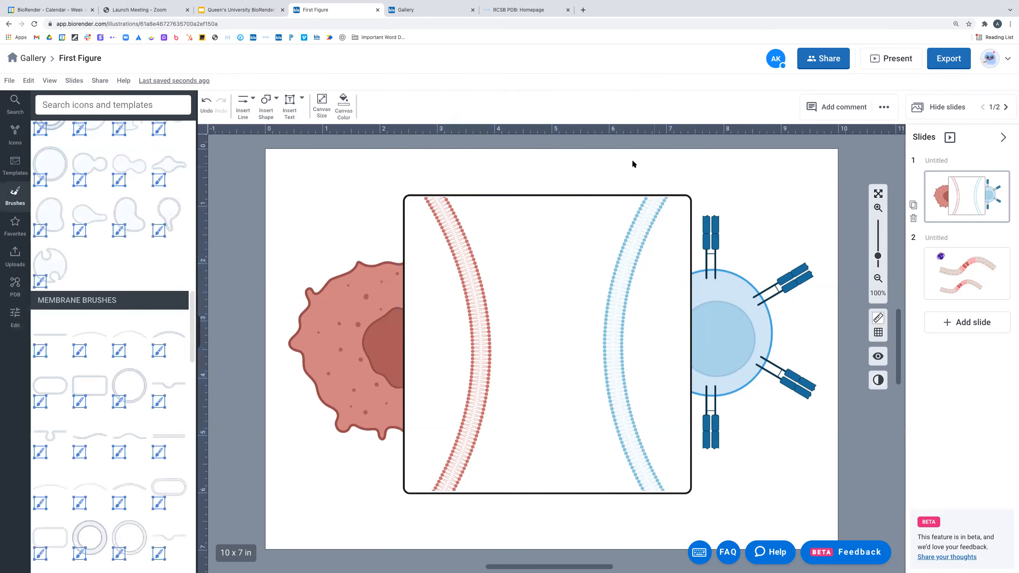
click(266, 105)
mouse_move(275, 132)
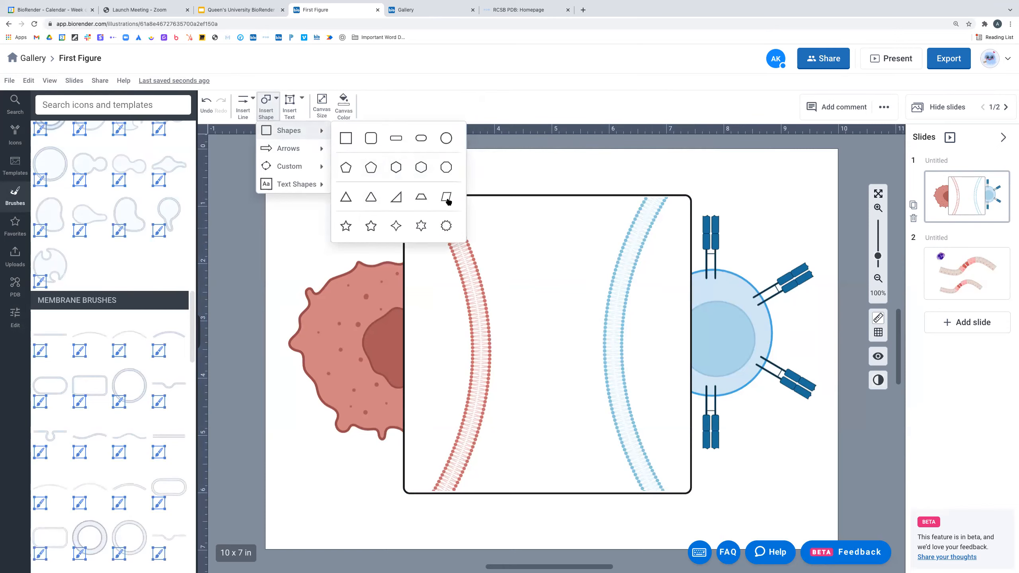
mouse_move(293, 149)
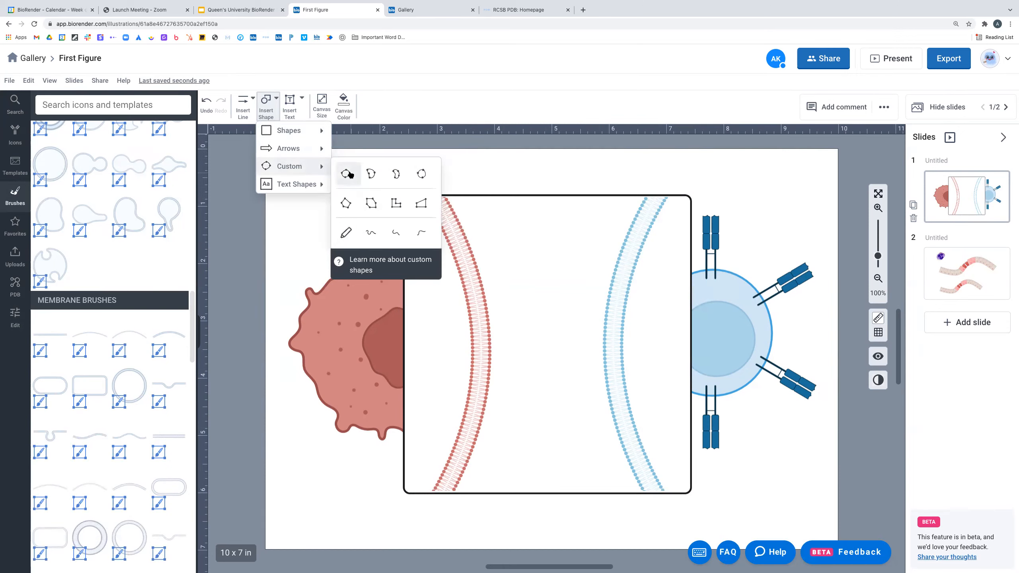
mouse_move(302, 187)
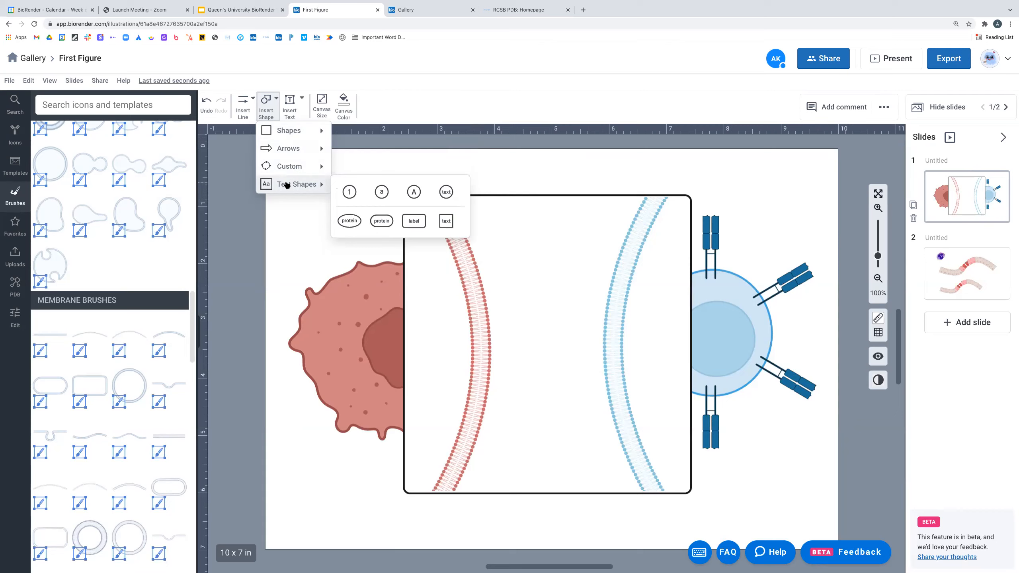
click(375, 160)
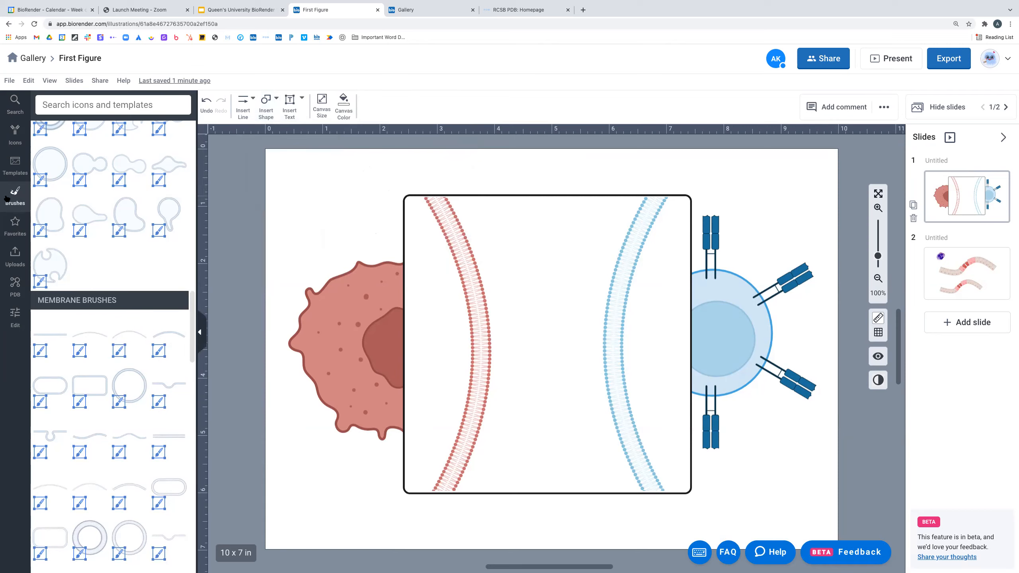
- Search 'mhc' and place an MHC class II icon on the red membrane, rotated 90 degrees
scroll(50, 211, up, 7)
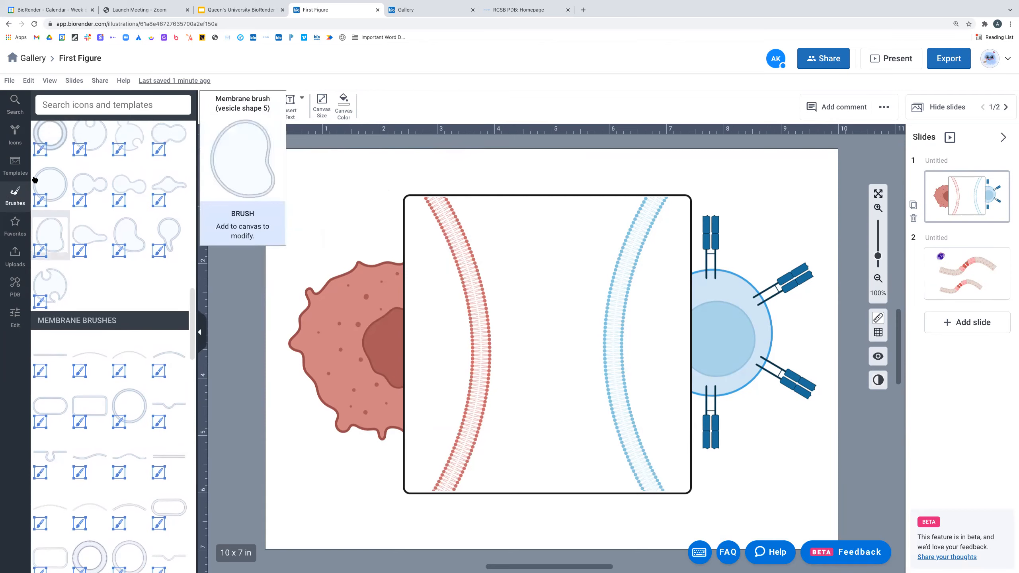
scroll(55, 149, up, 1)
click(93, 101)
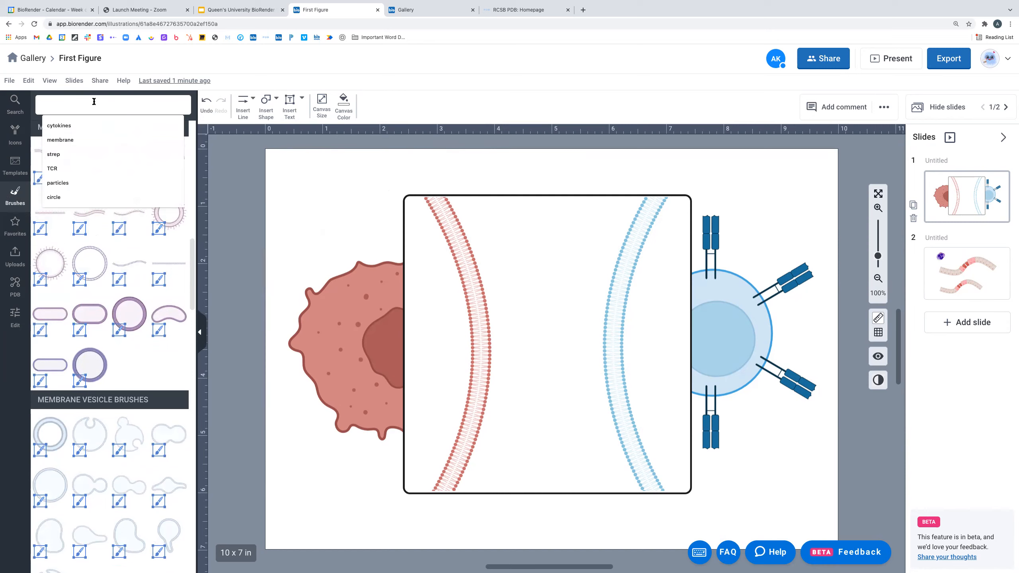
text(mhc)
key(Return)
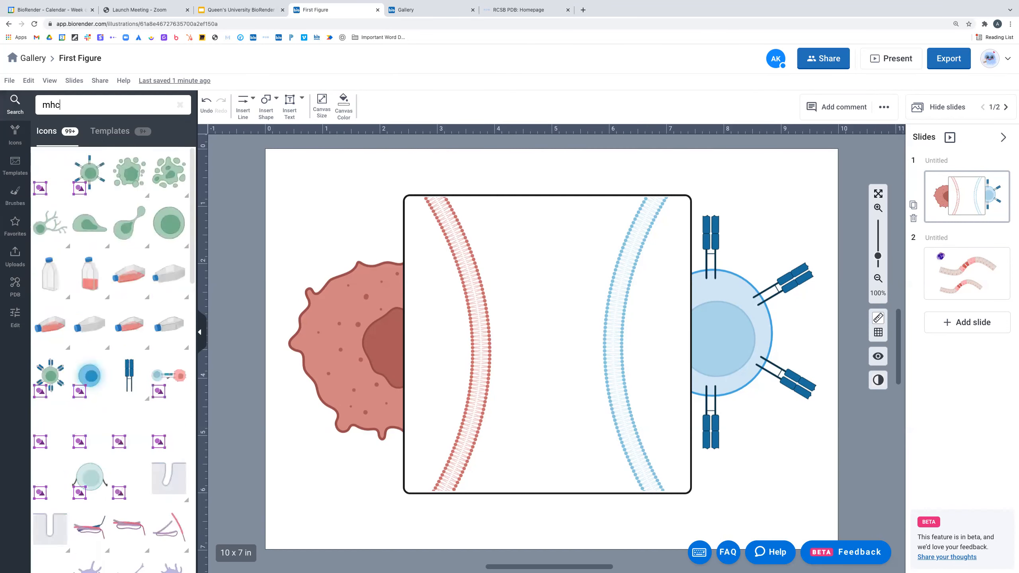
drag(45, 172, 505, 304)
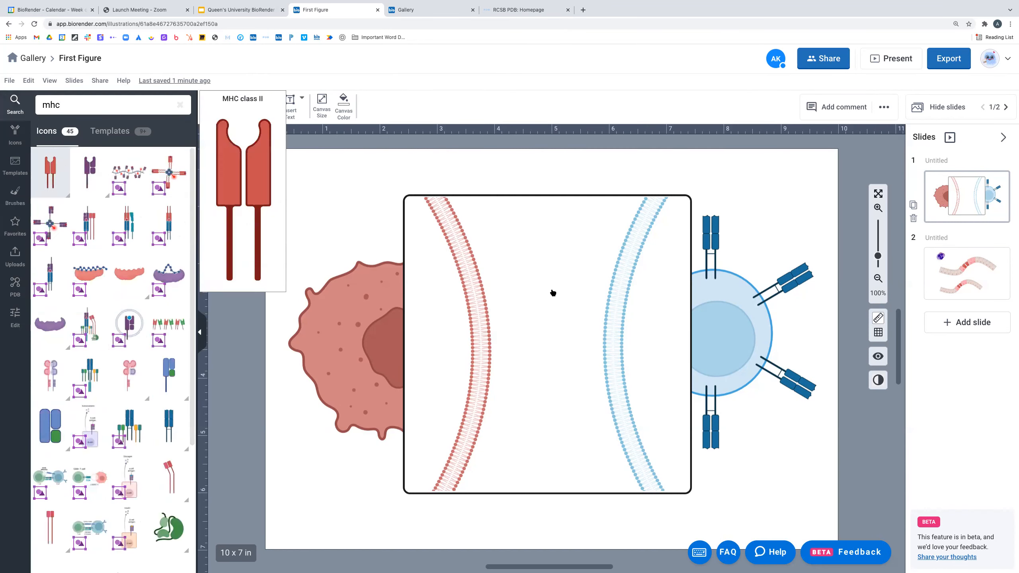
mouse_move(510, 244)
mouse_down()
mouse_move(573, 296)
mouse_move(573, 312)
mouse_move(520, 335)
mouse_move(536, 355)
mouse_move(507, 343)
mouse_up()
click(524, 314)
- Add a TCR icon, rotate it horizontal, shrink it and dock it against the MHC
click(80, 106)
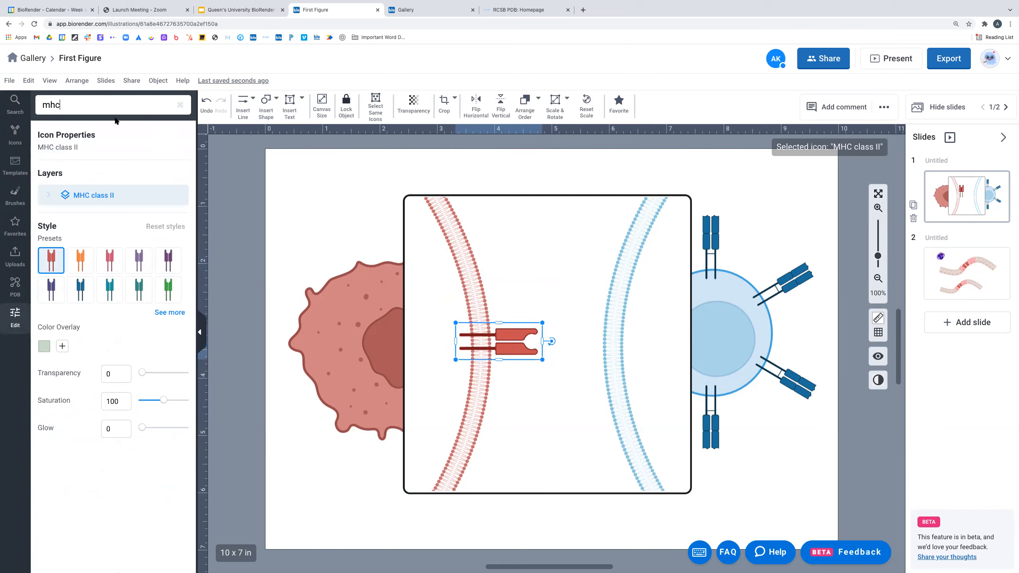
key(BackSpace)
key(BackSpace)
key(BackSpace)
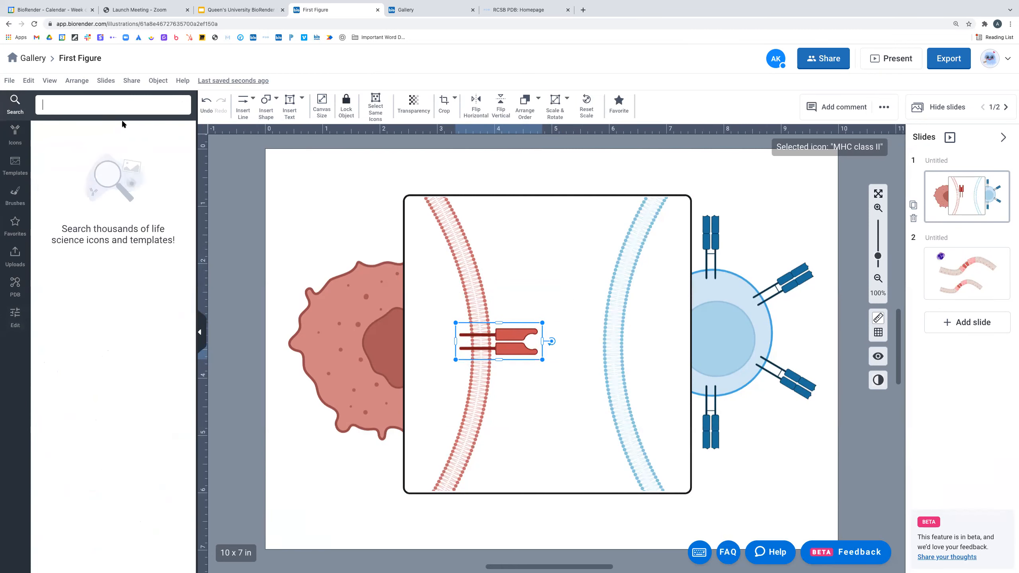
text(TCR)
click(150, 133)
drag(50, 173, 549, 308)
drag(546, 211, 480, 291)
drag(609, 306, 633, 360)
drag(569, 341, 571, 341)
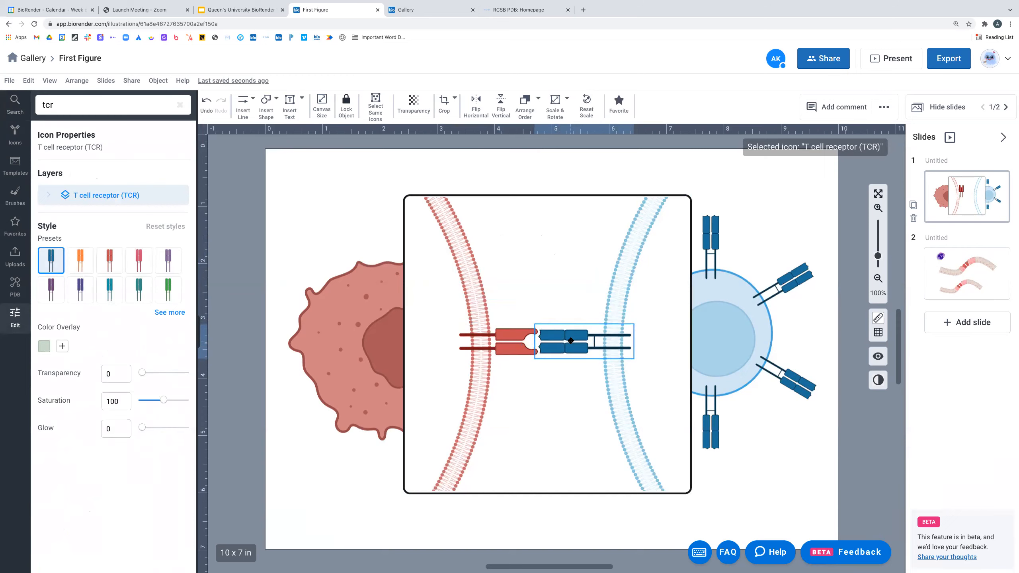
- Turn on alignment snapping and nudge the MHC class II icon slightly left
click(554, 281)
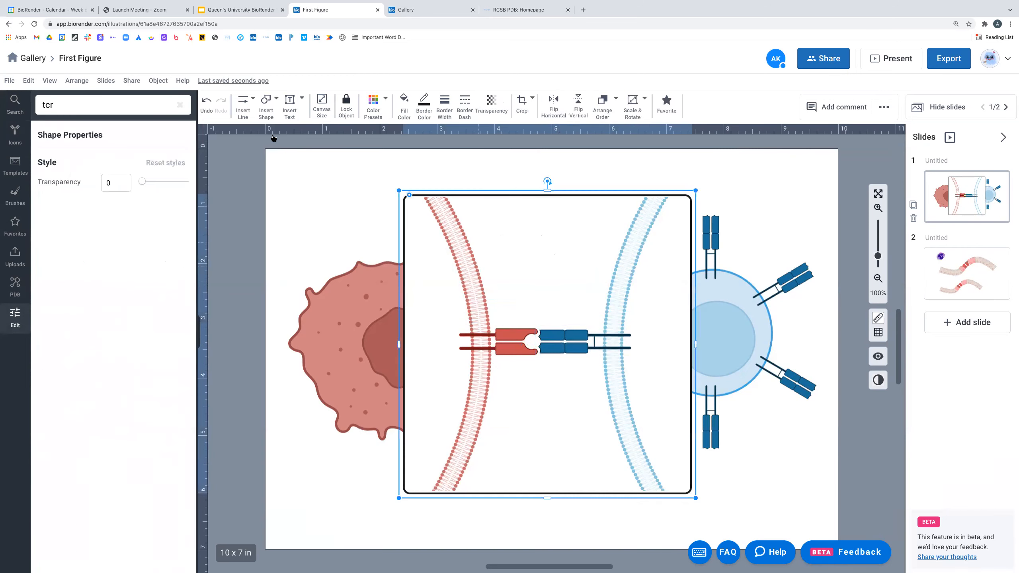
click(27, 81)
click(49, 81)
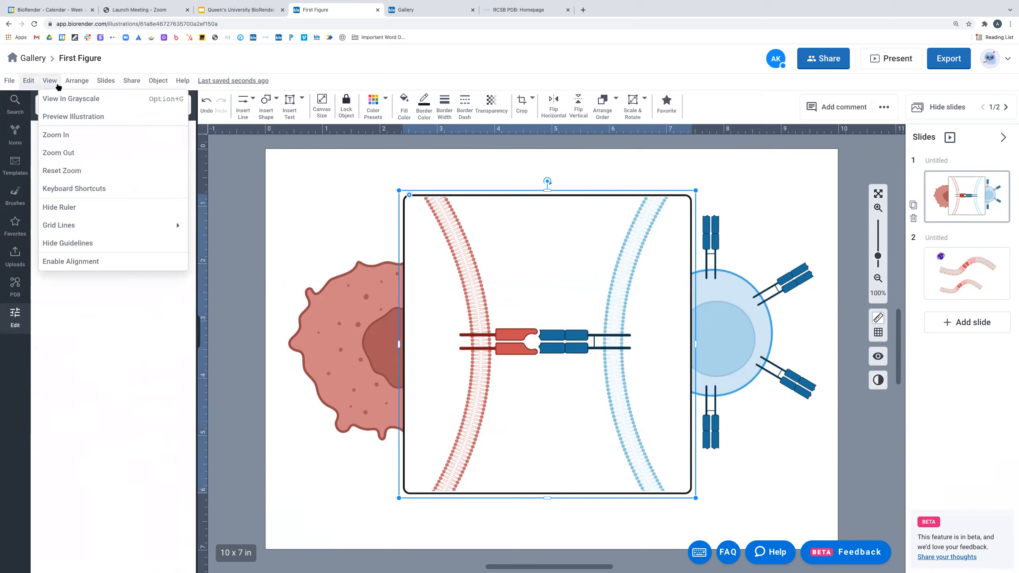
click(82, 265)
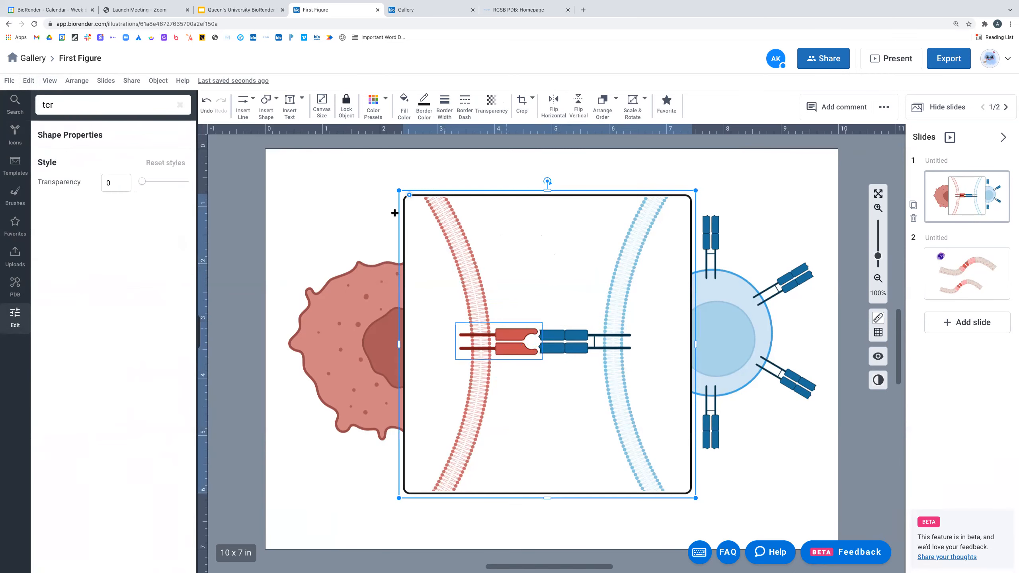
mouse_move(512, 337)
mouse_down()
mouse_move(507, 321)
mouse_move(514, 339)
mouse_up()
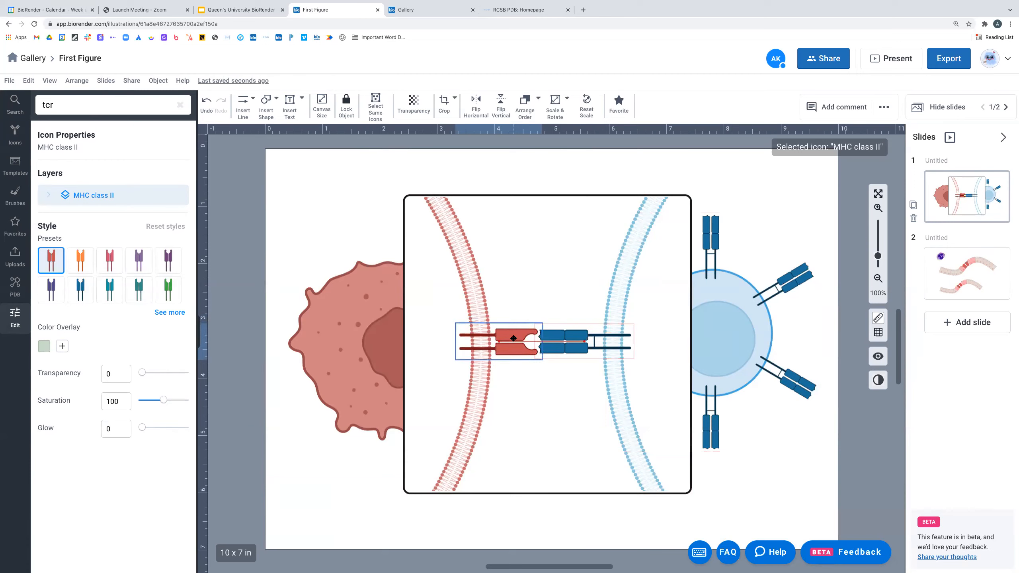
click(537, 286)
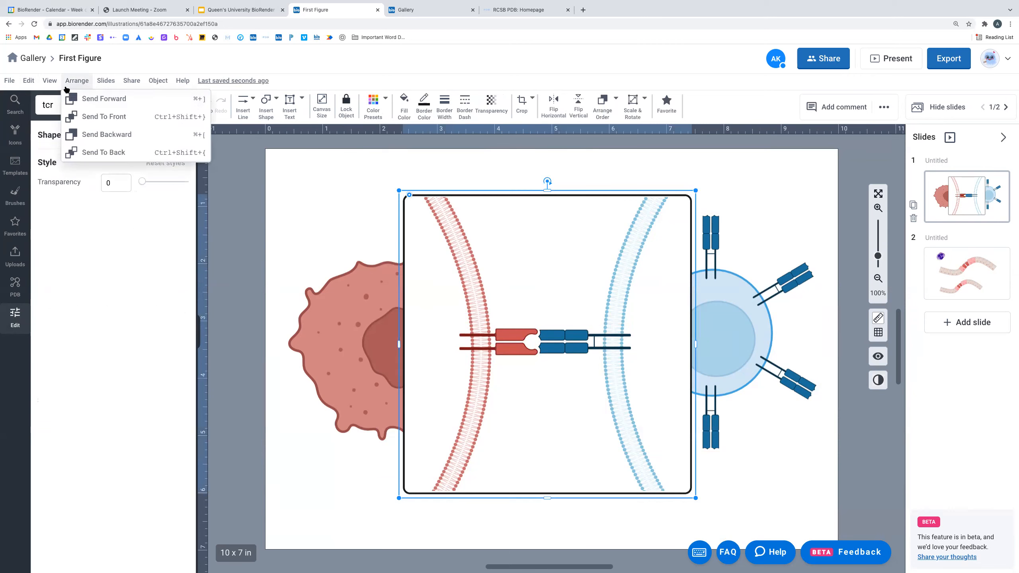
click(49, 81)
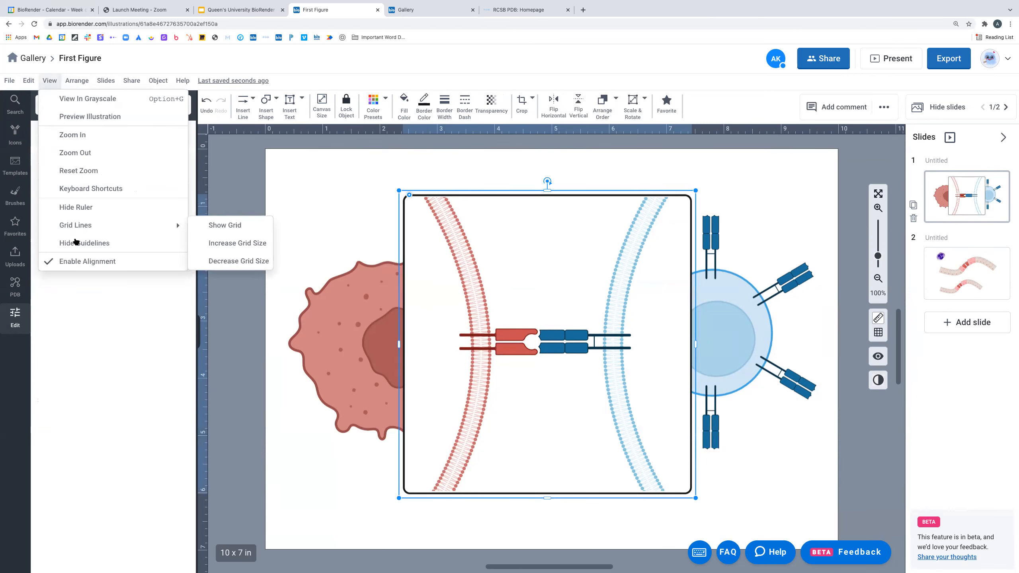
click(78, 266)
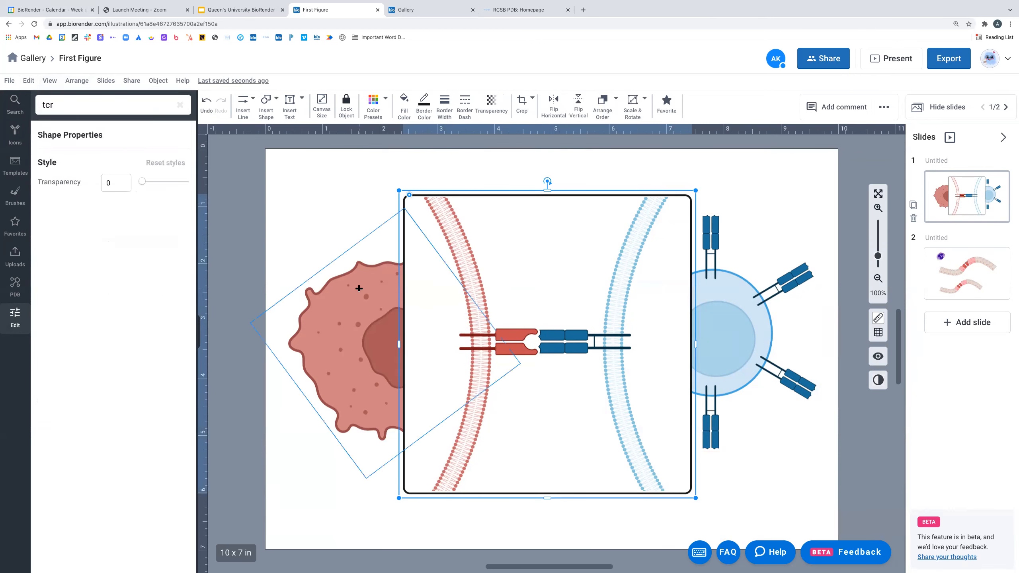
click(519, 336)
drag(519, 336, 519, 338)
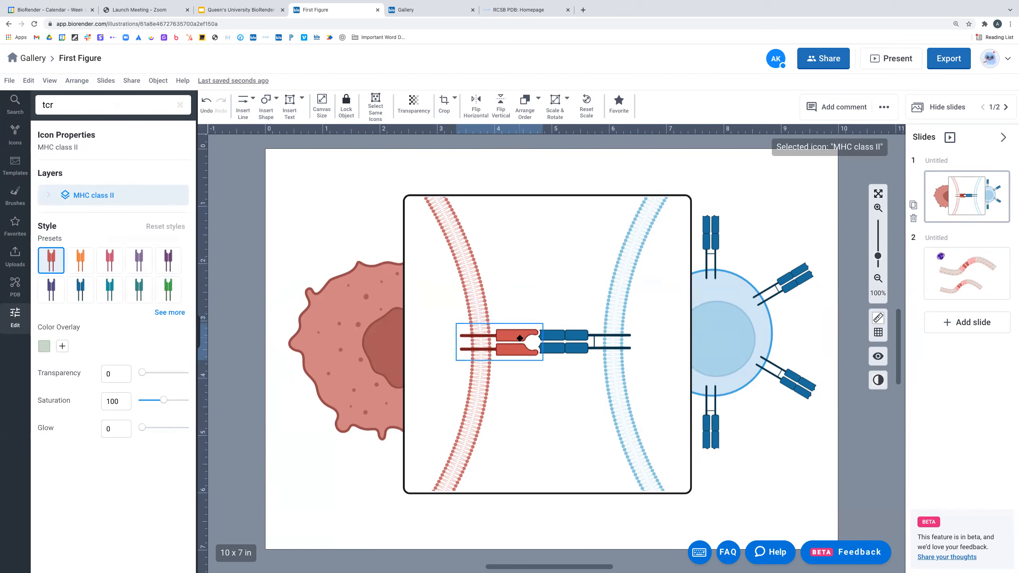
click(518, 271)
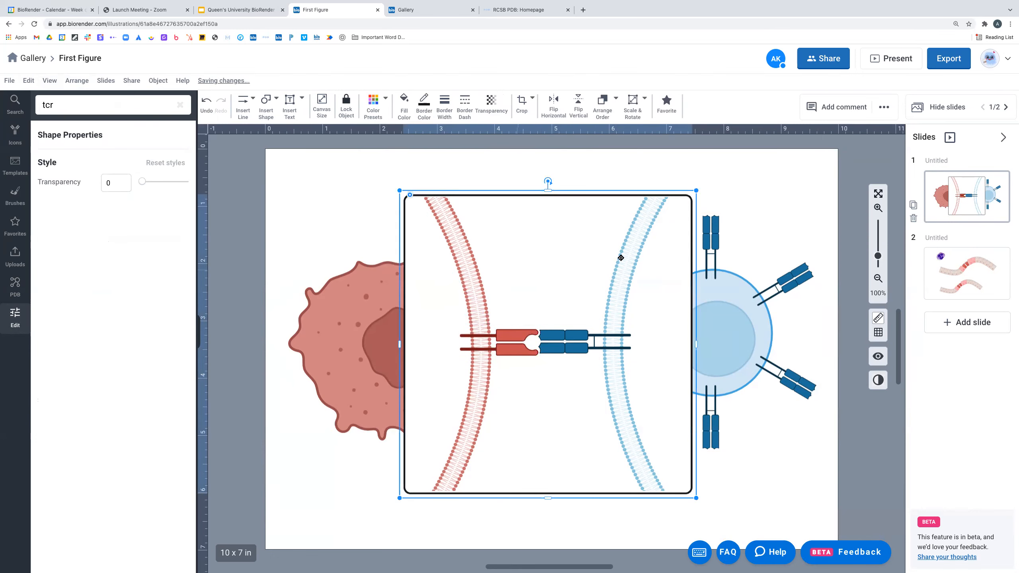
click(754, 171)
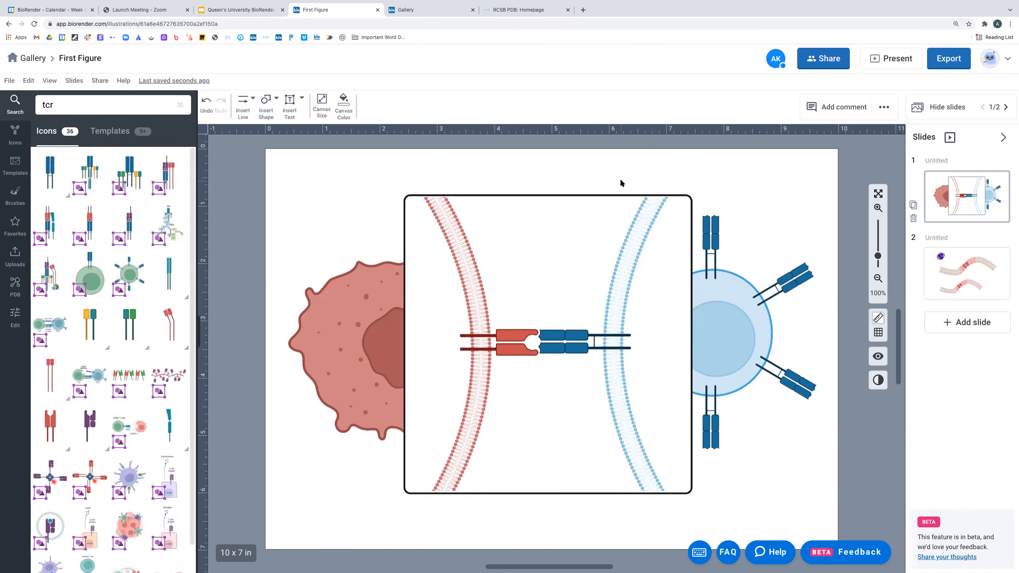
click(515, 349)
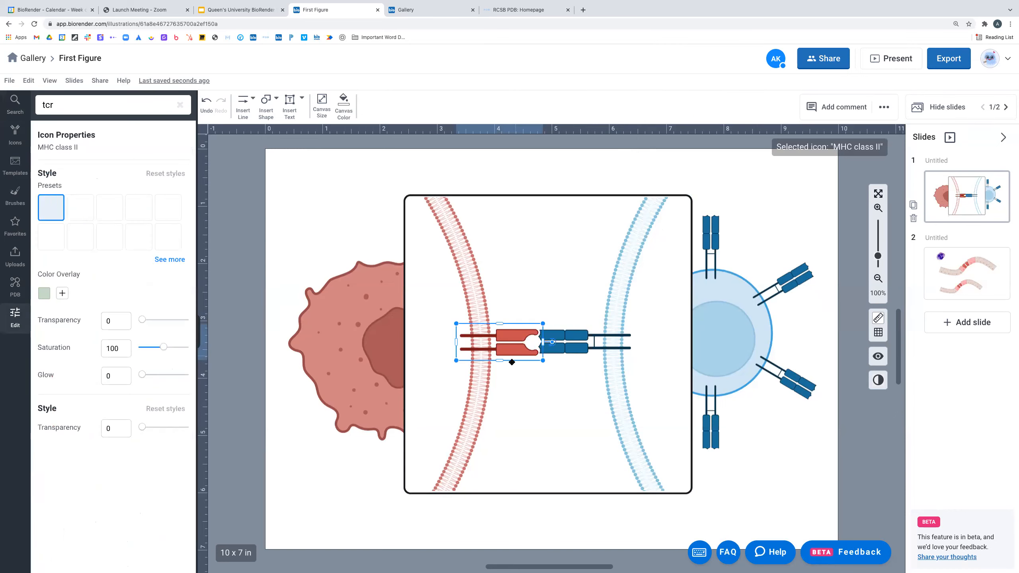
click(559, 278)
click(325, 171)
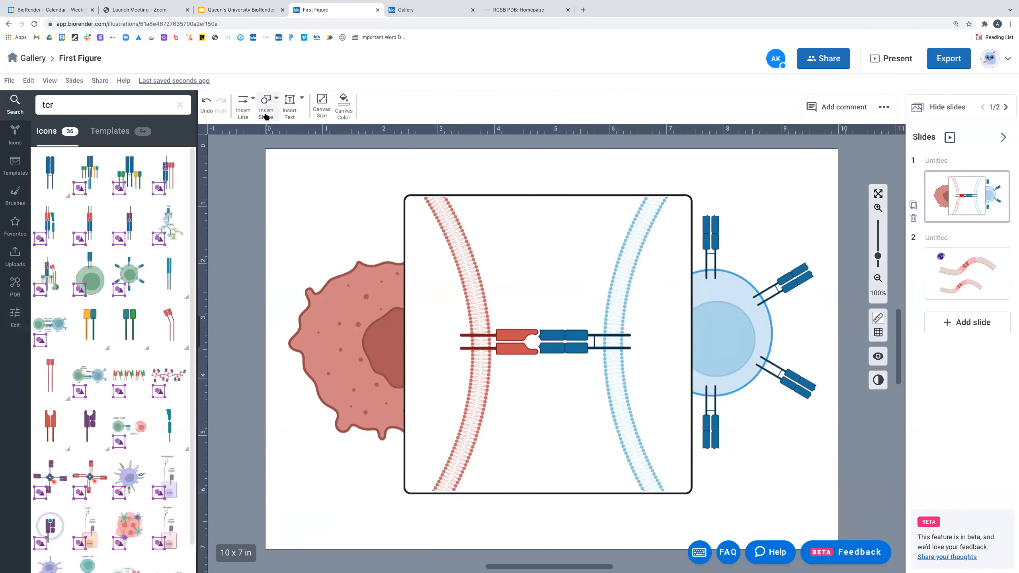
click(266, 105)
- Draw a small circle, give it the orange preset, and place it at the MHC–TCR junction
mouse_move(303, 135)
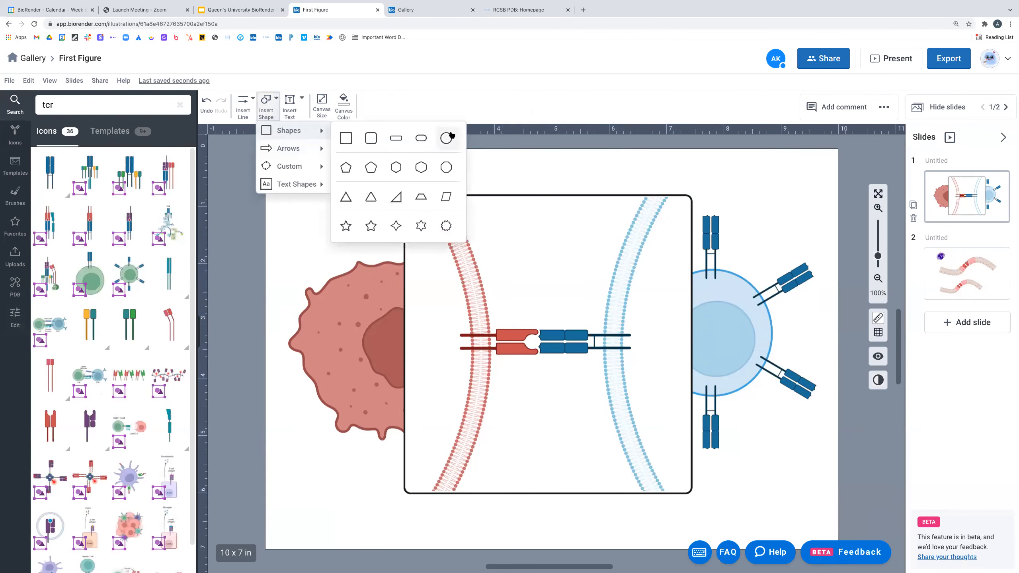
click(446, 138)
drag(452, 166, 463, 177)
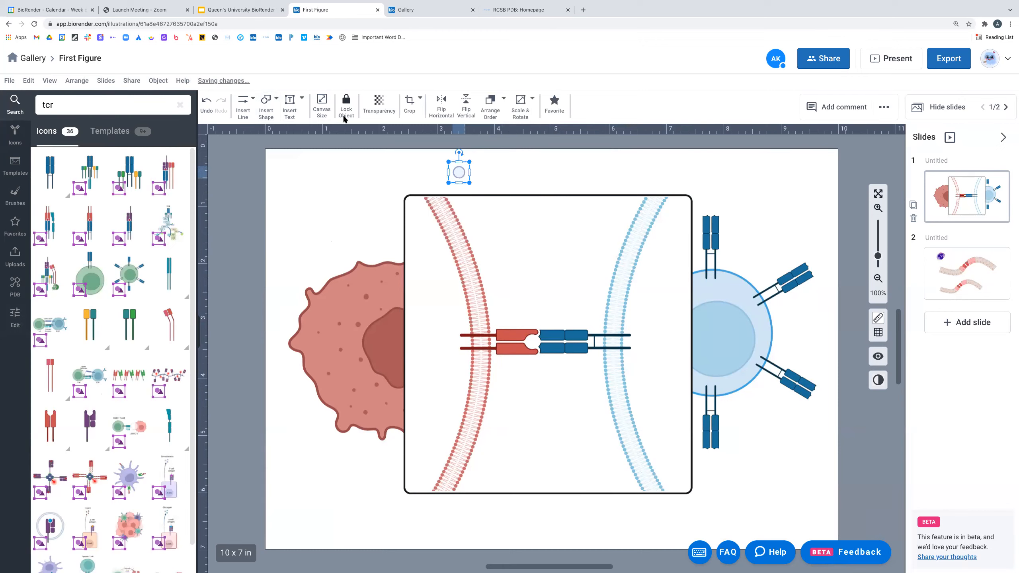
click(372, 105)
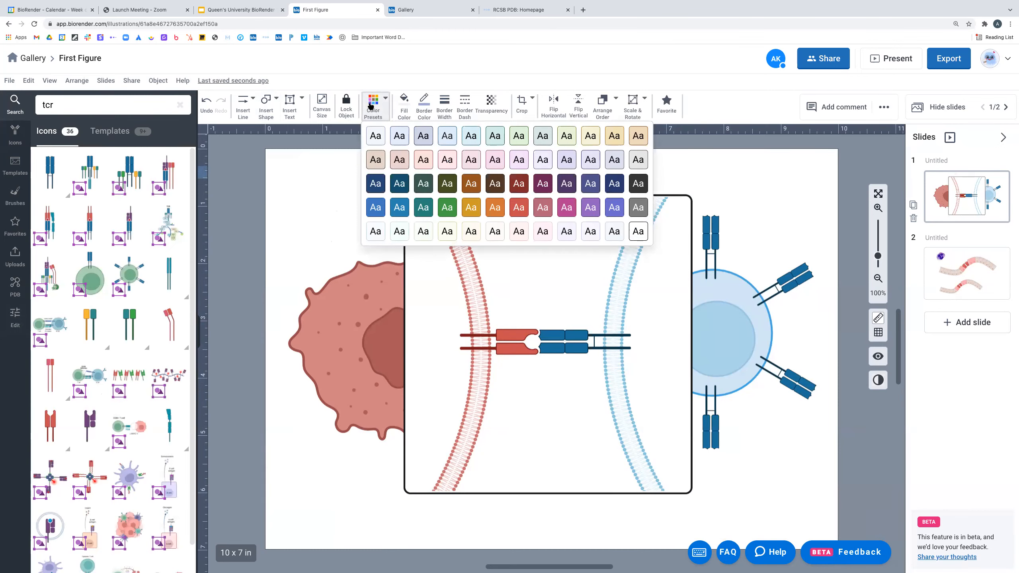
click(496, 207)
drag(468, 181, 532, 341)
click(488, 161)
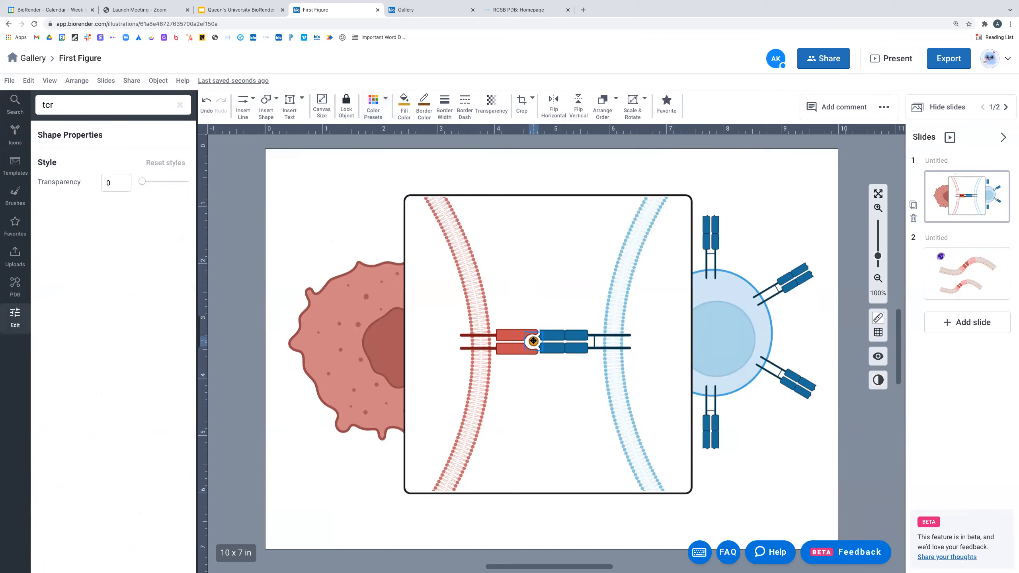
click(373, 106)
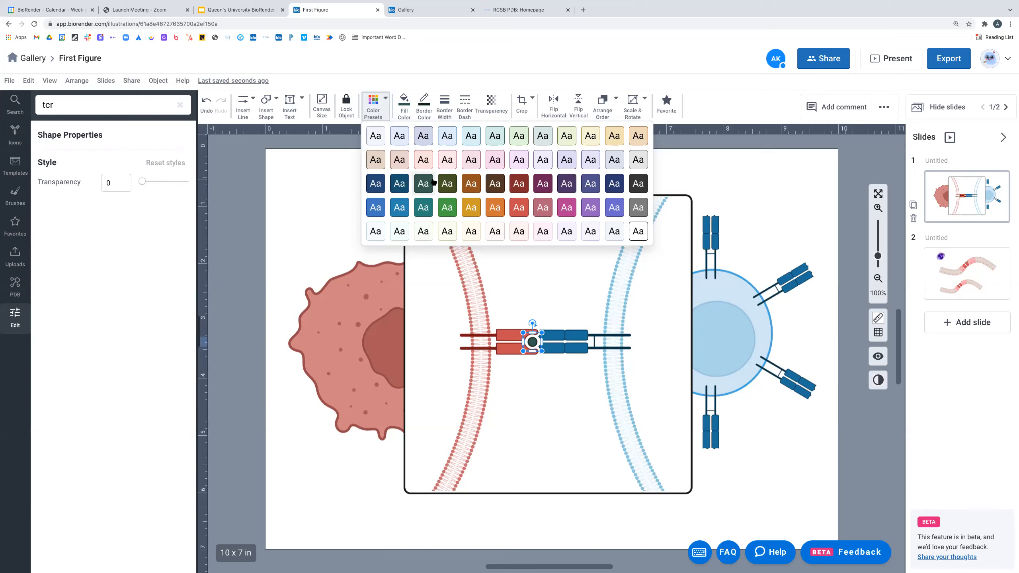
click(474, 211)
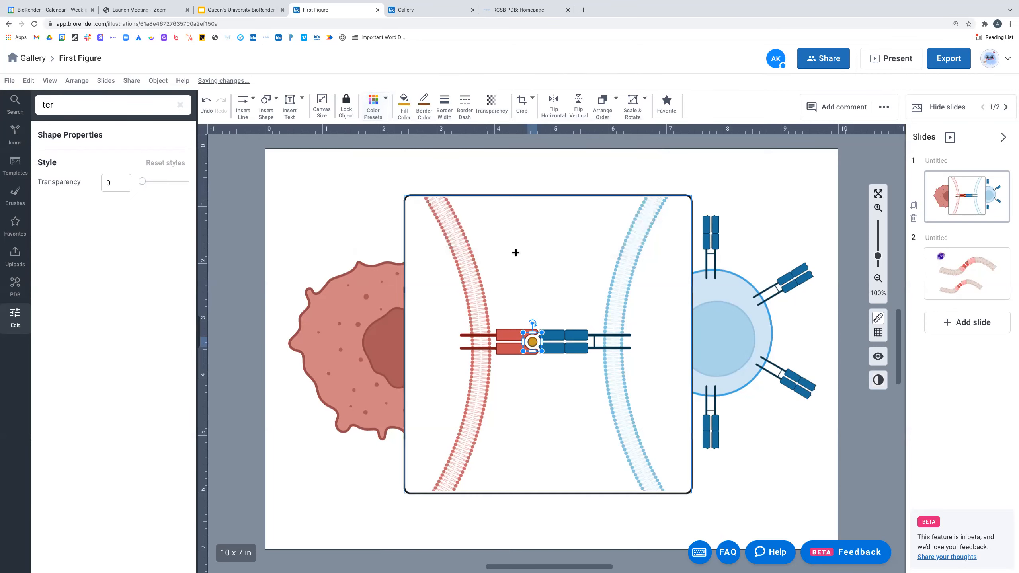
click(531, 272)
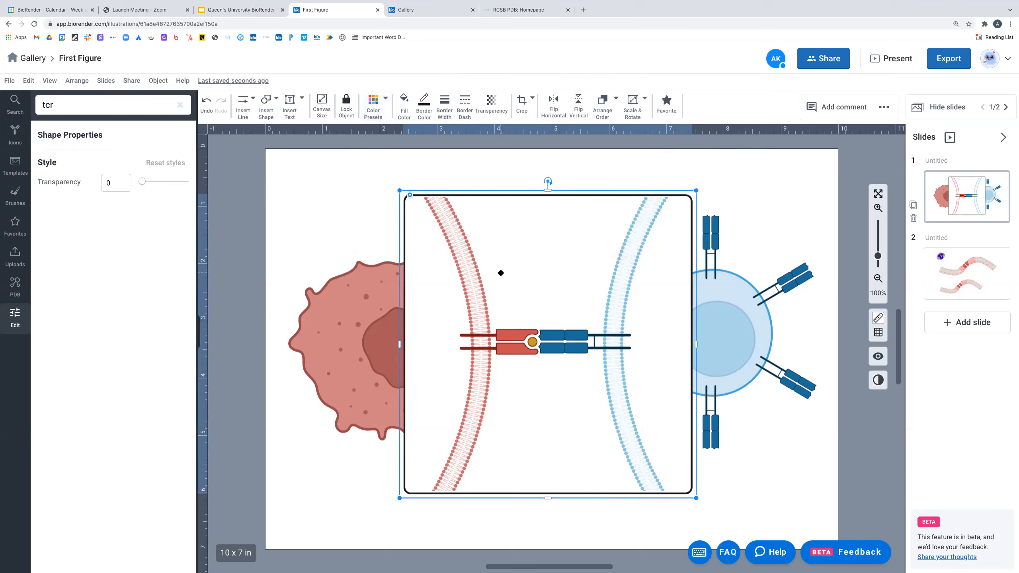
click(719, 183)
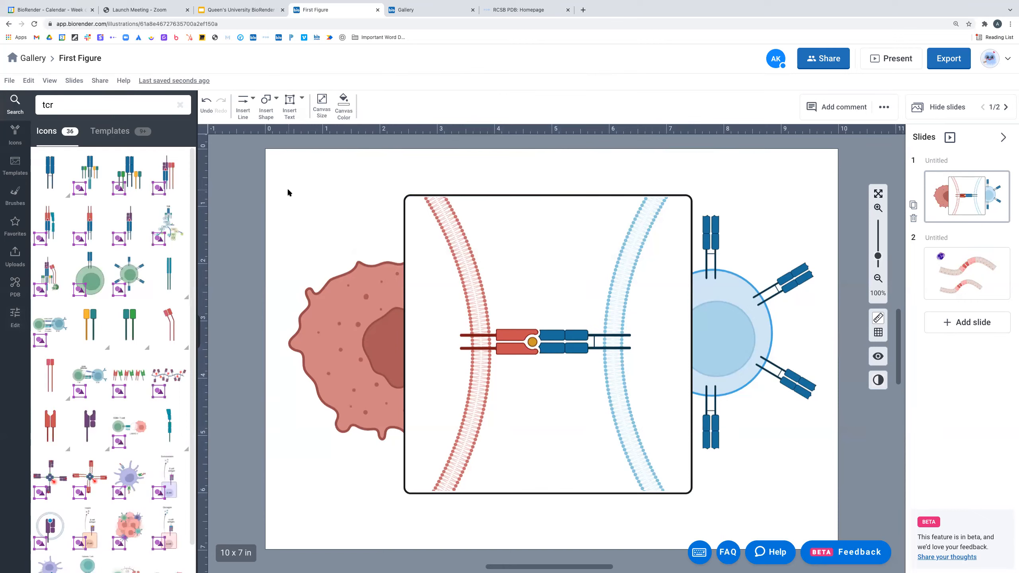
- Search icons for cytokines and place 'Cytokine release (curved)' inside the frame
click(74, 81)
click(56, 105)
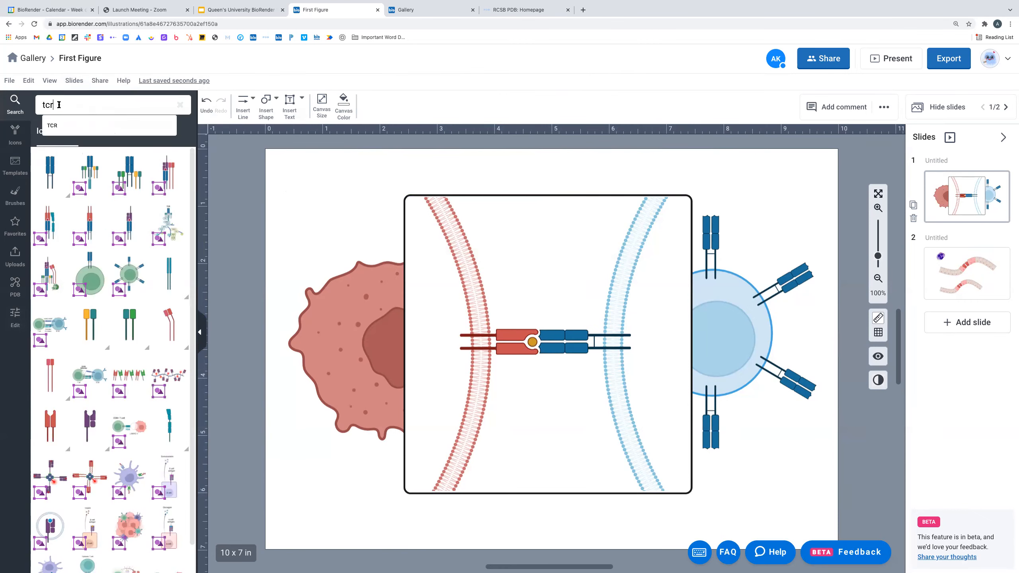
key(BackSpace)
key(BackSpace)
key(BackSpace)
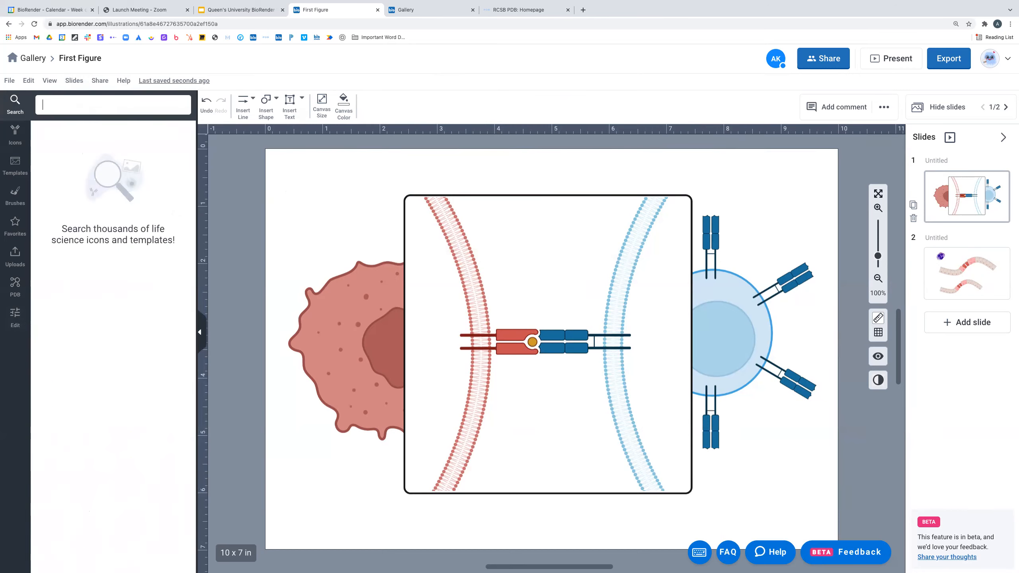
text(cy)
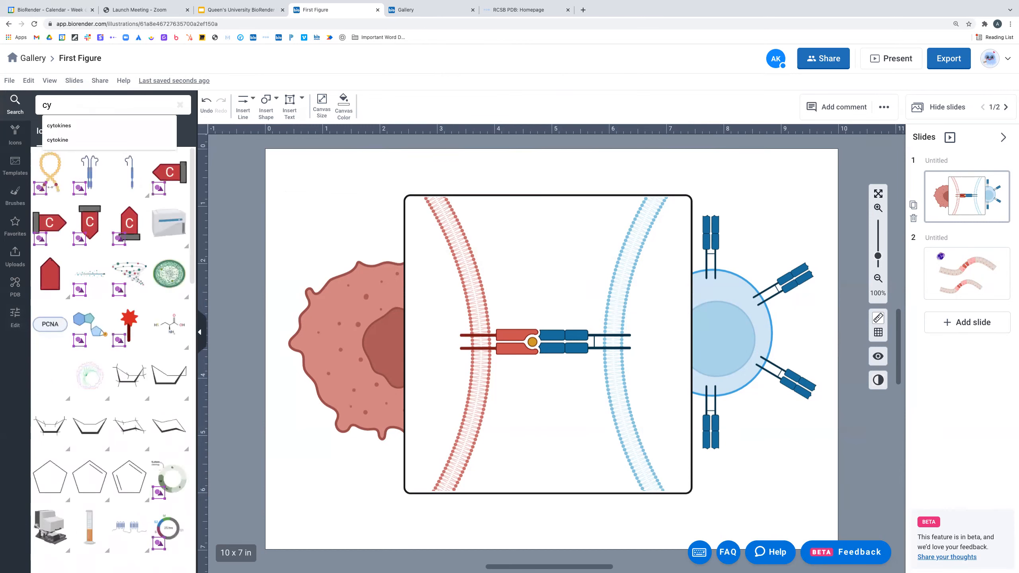
click(76, 124)
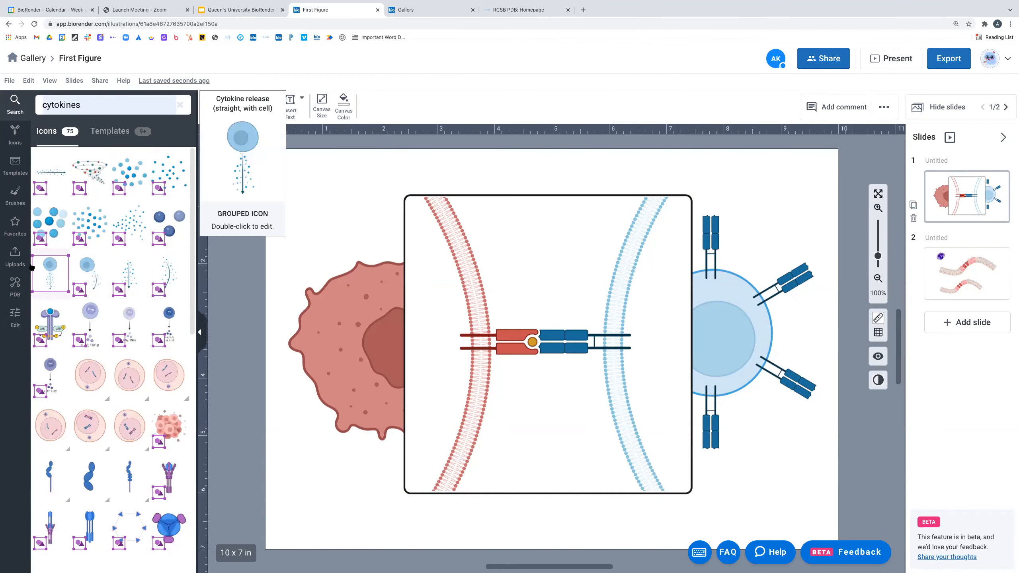
mouse_move(72, 190)
mouse_move(53, 172)
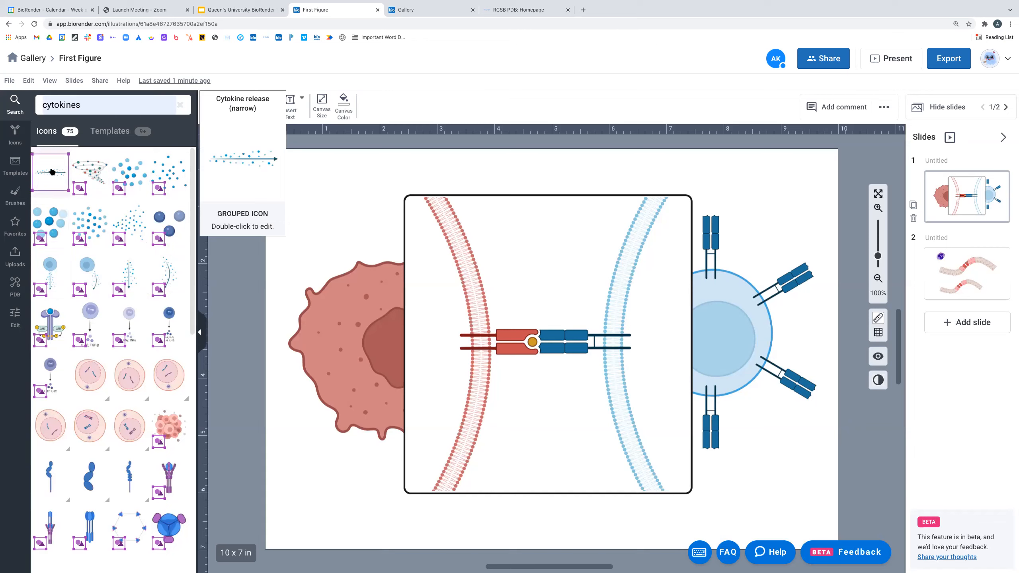
mouse_move(90, 206)
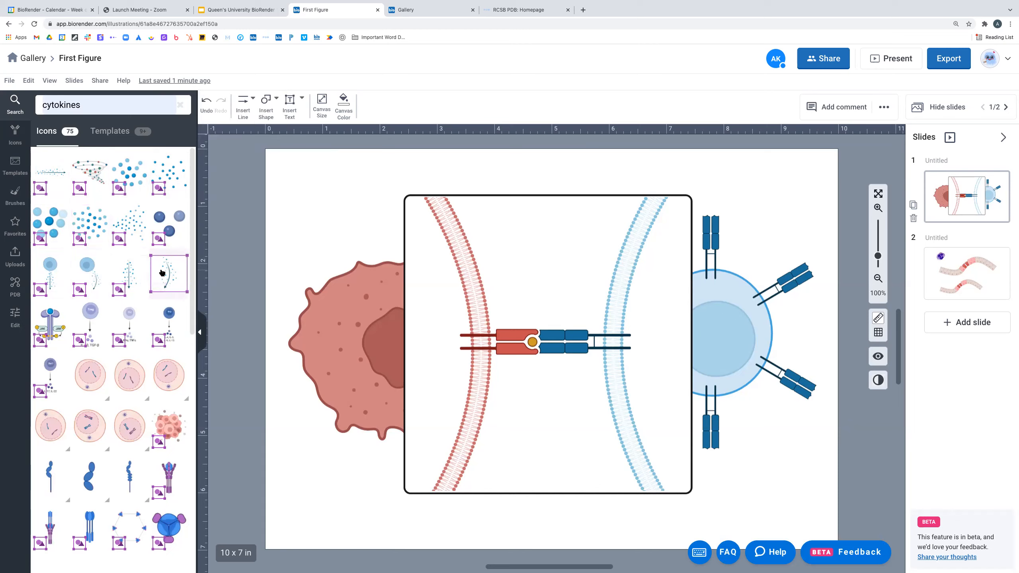
drag(168, 273, 501, 238)
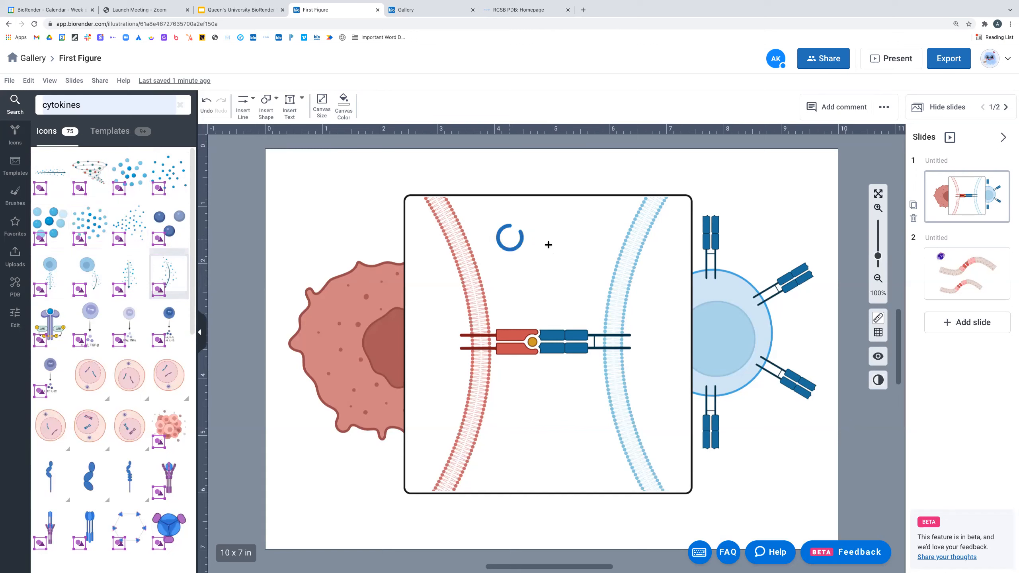
- Rotate the cytokine icon so its arrow points right, shrink it and position it upper-frame
drag(509, 142, 414, 239)
drag(596, 278, 560, 263)
click(516, 238)
drag(516, 238, 612, 272)
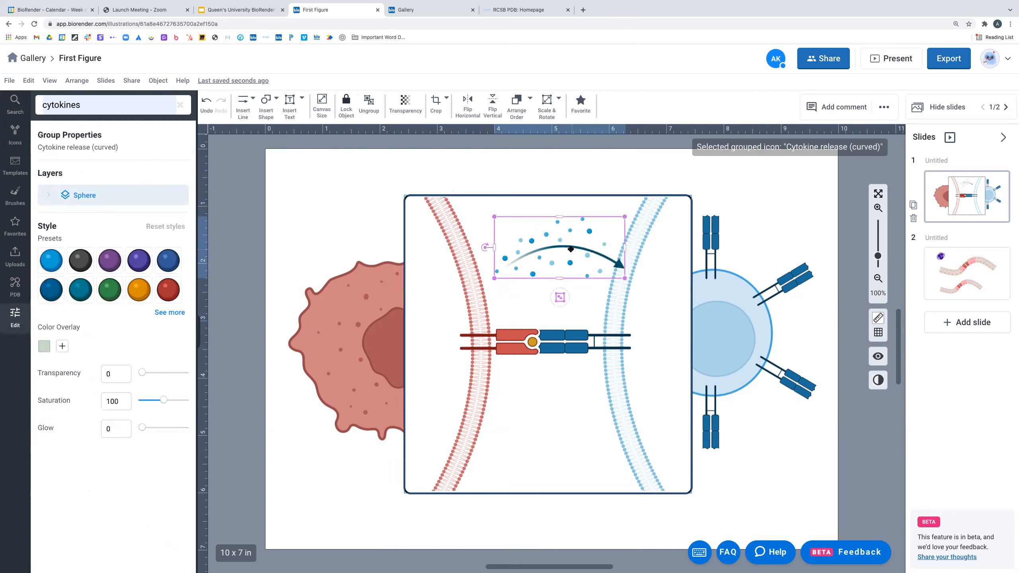
drag(554, 241, 547, 235)
drag(607, 268, 563, 239)
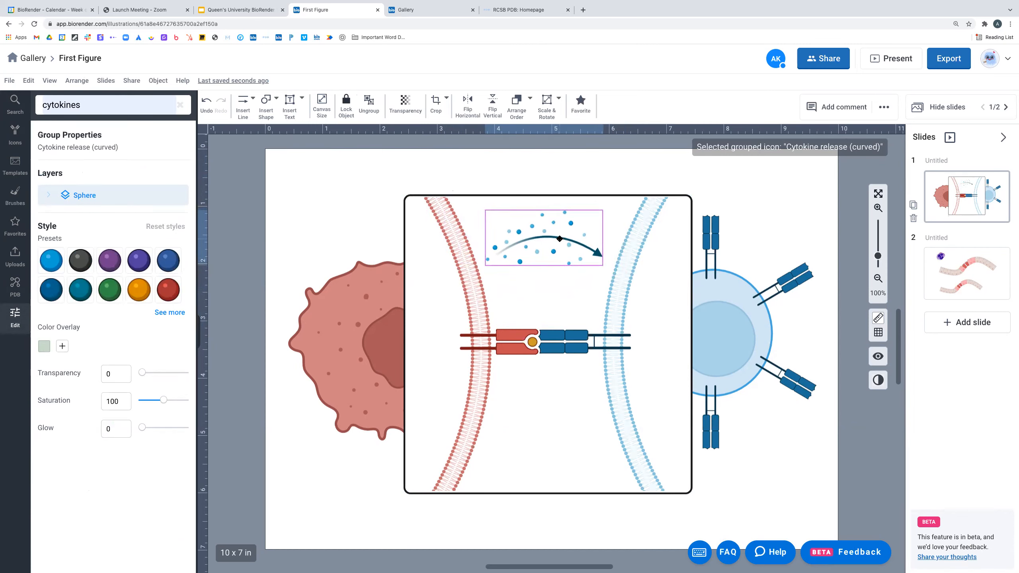
click(539, 170)
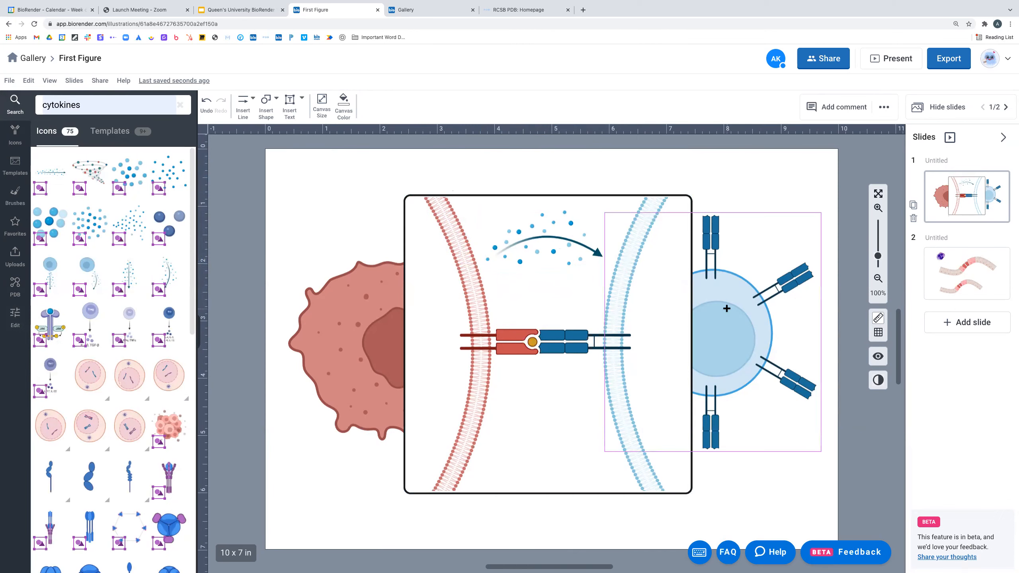
- Inside the cytokine group, select all matching spheres and apply the orange colour preset
click(552, 252)
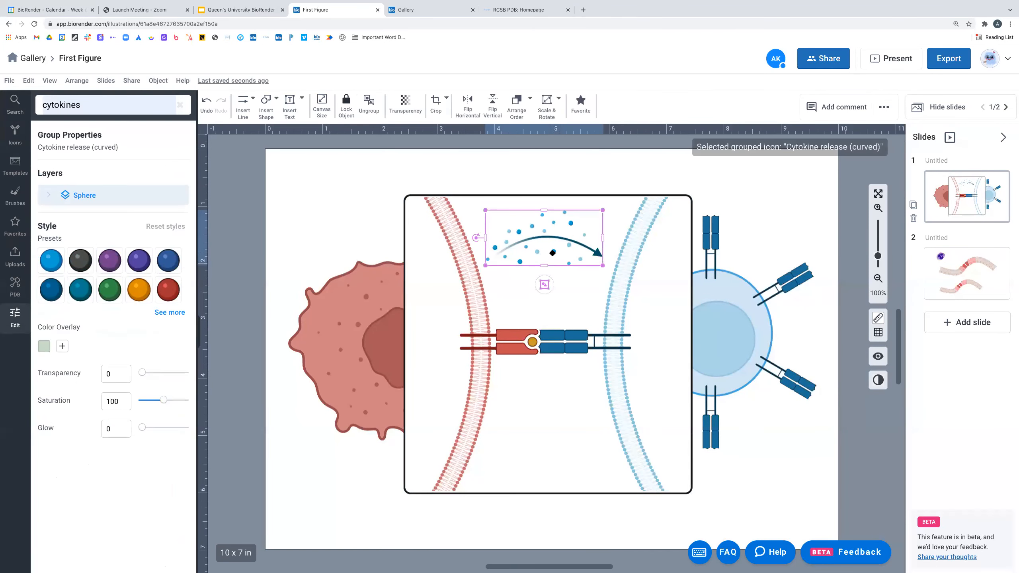
double_click(553, 251)
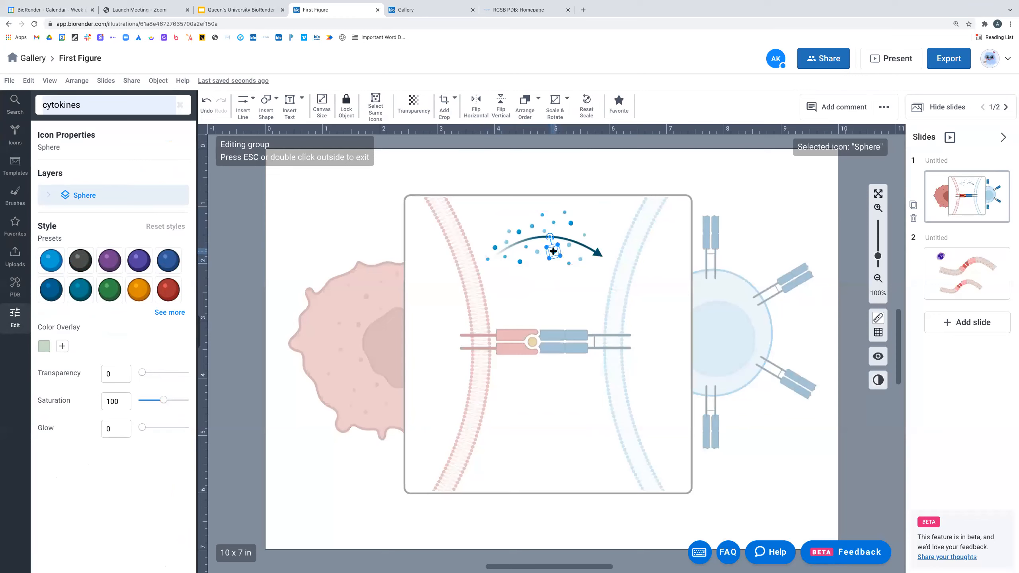
click(537, 250)
click(522, 241)
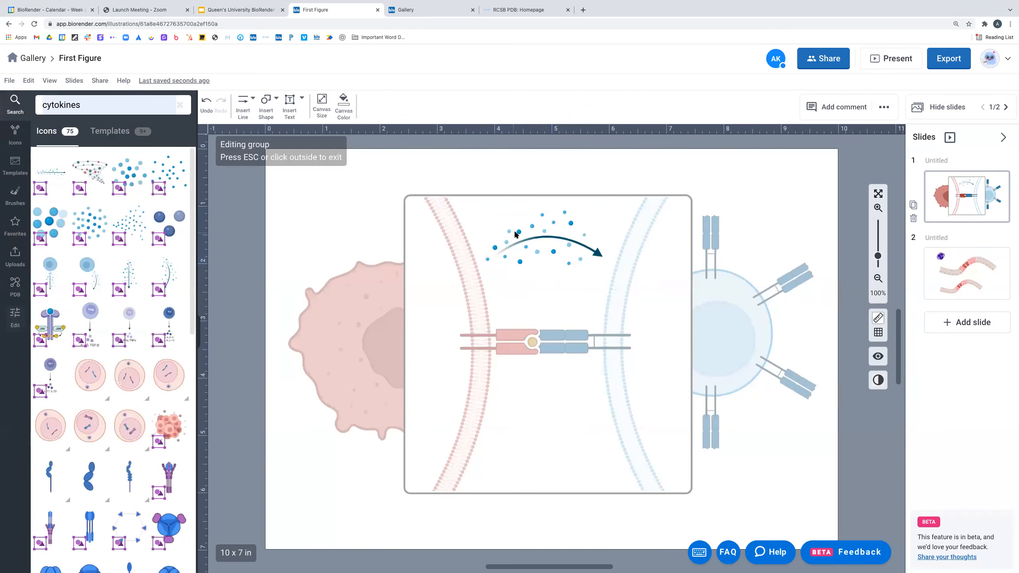
click(519, 231)
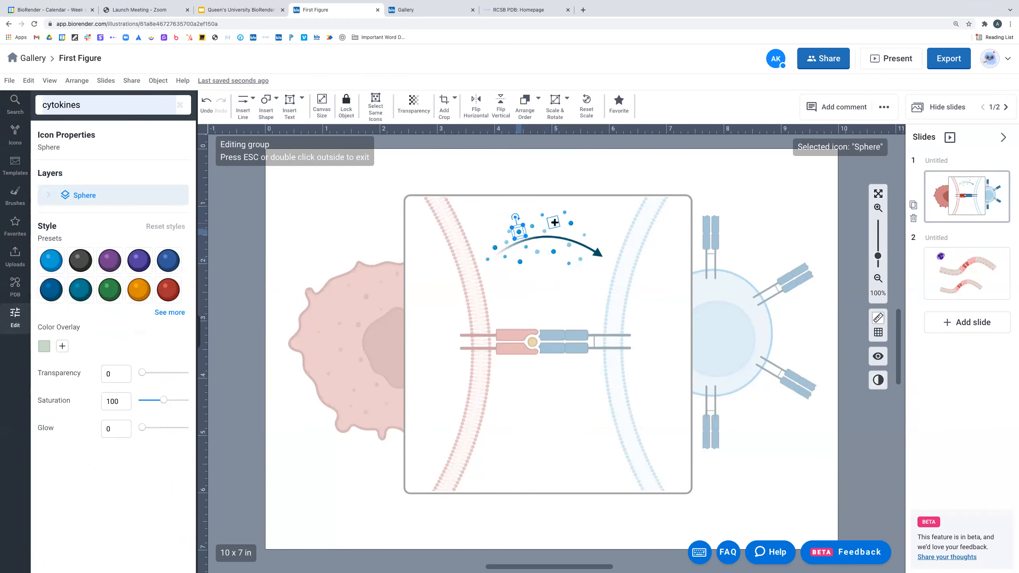
click(596, 214)
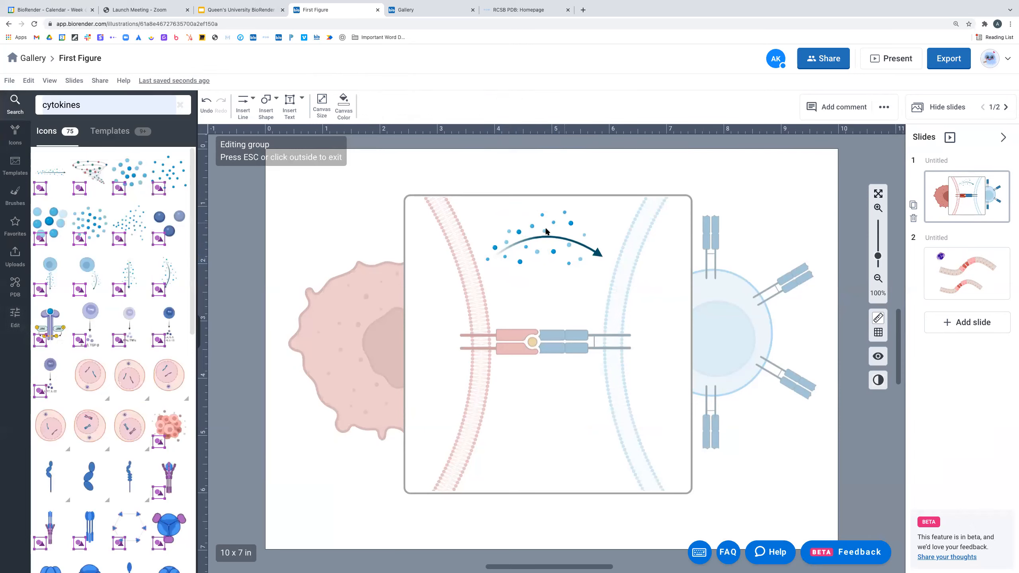
click(532, 226)
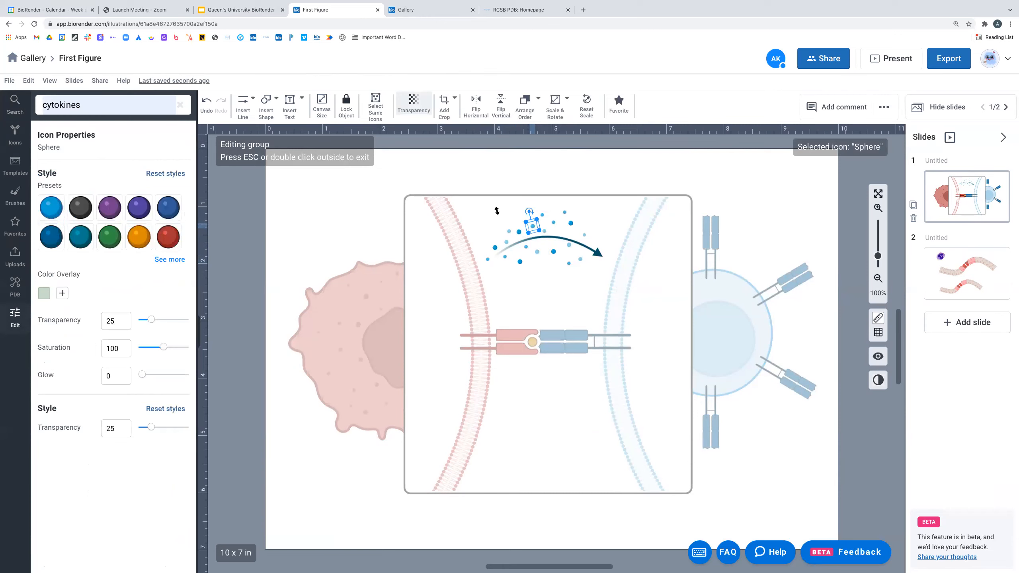
click(376, 115)
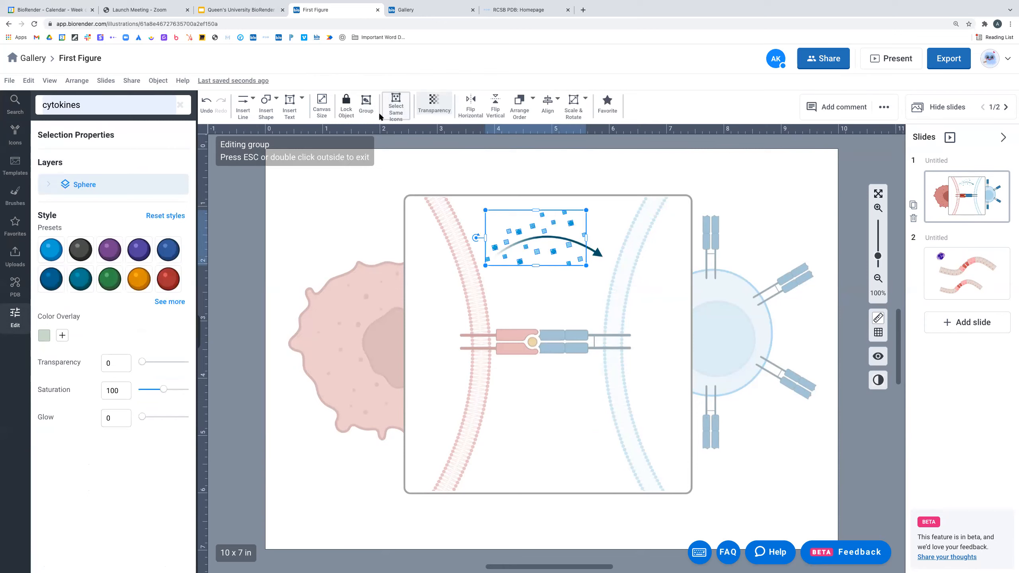
click(139, 280)
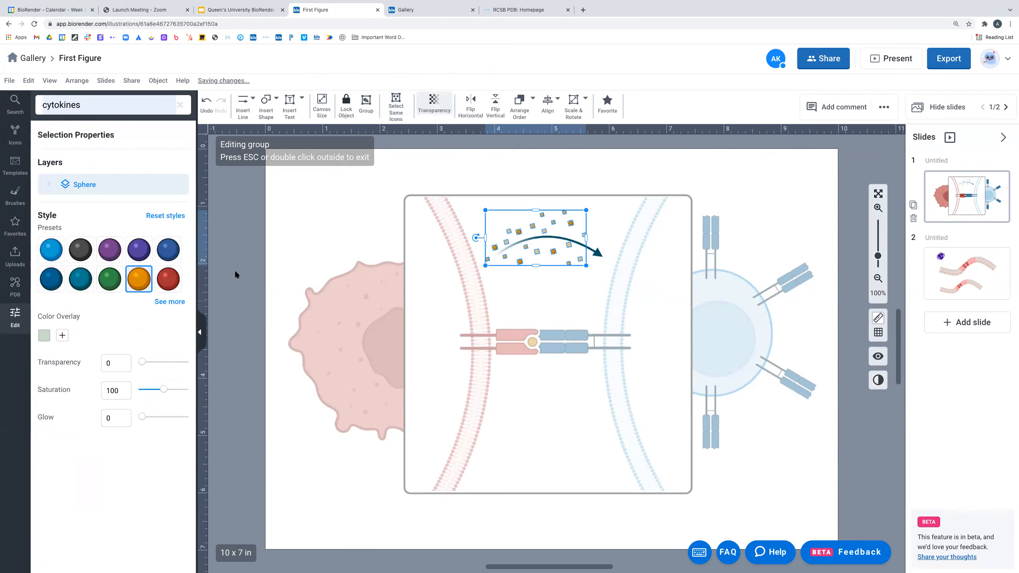
click(564, 261)
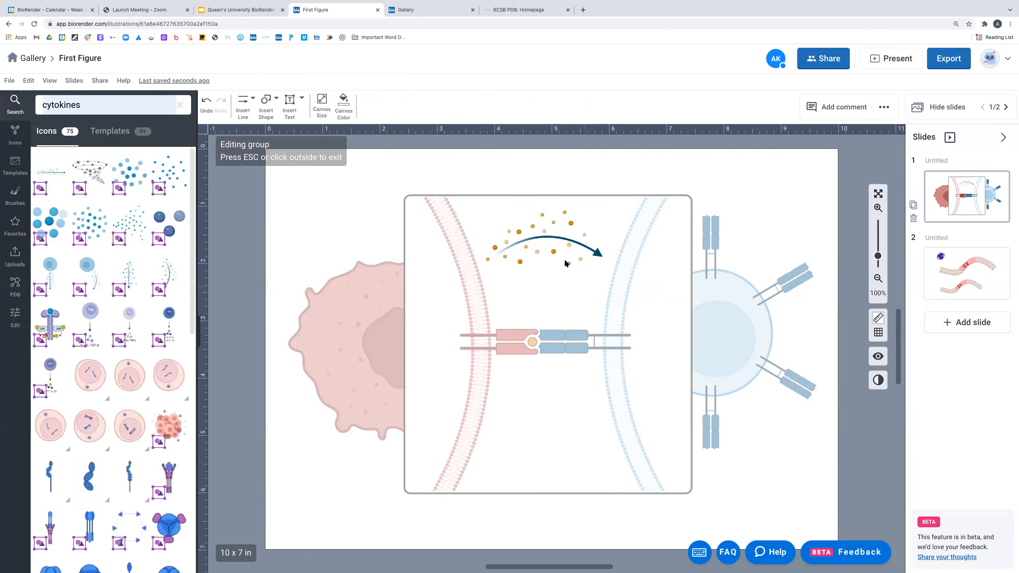
double_click(603, 217)
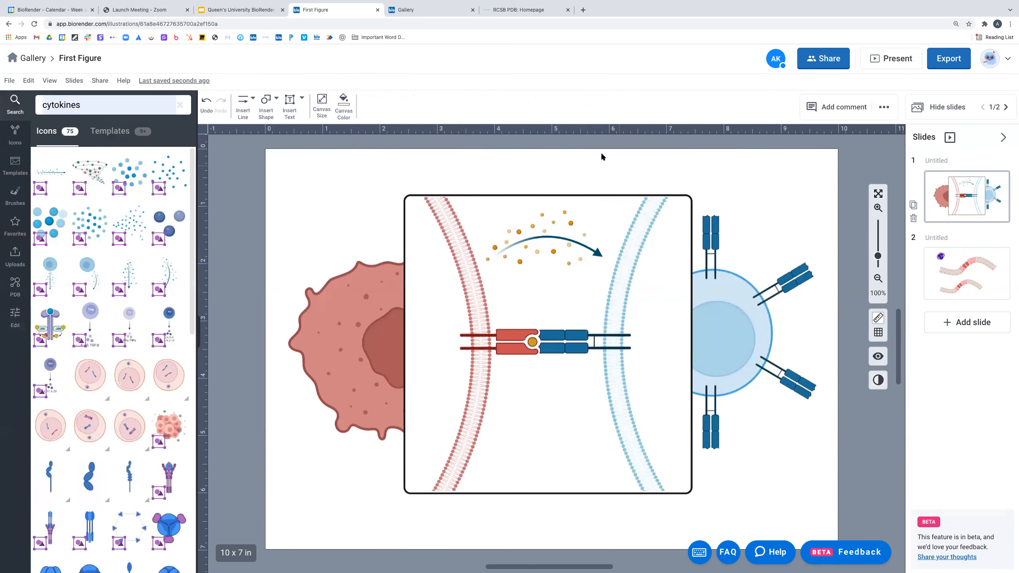
- Fade the curved arrow inside the cytokine release group to 61 transparency
click(598, 254)
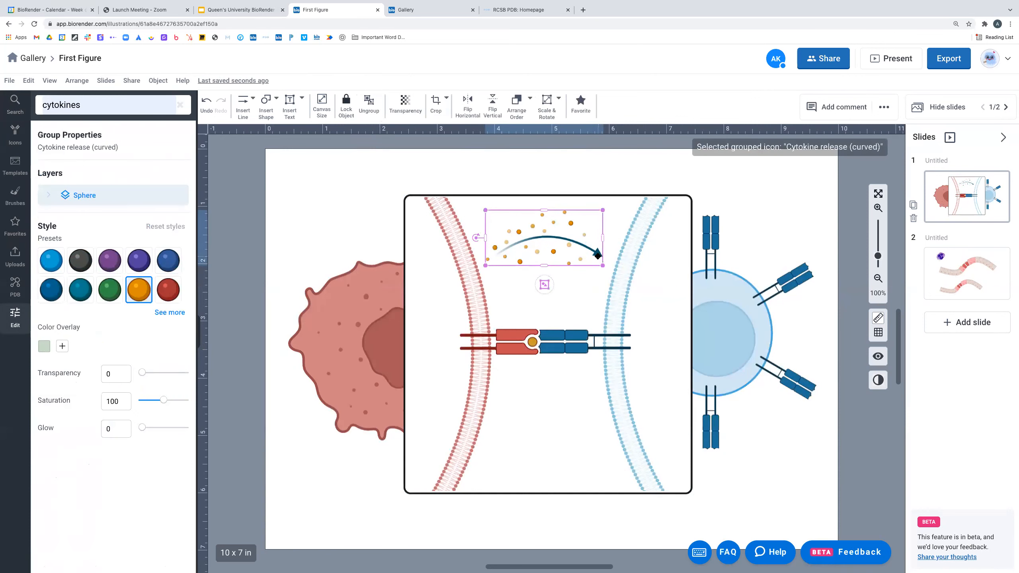
double_click(597, 253)
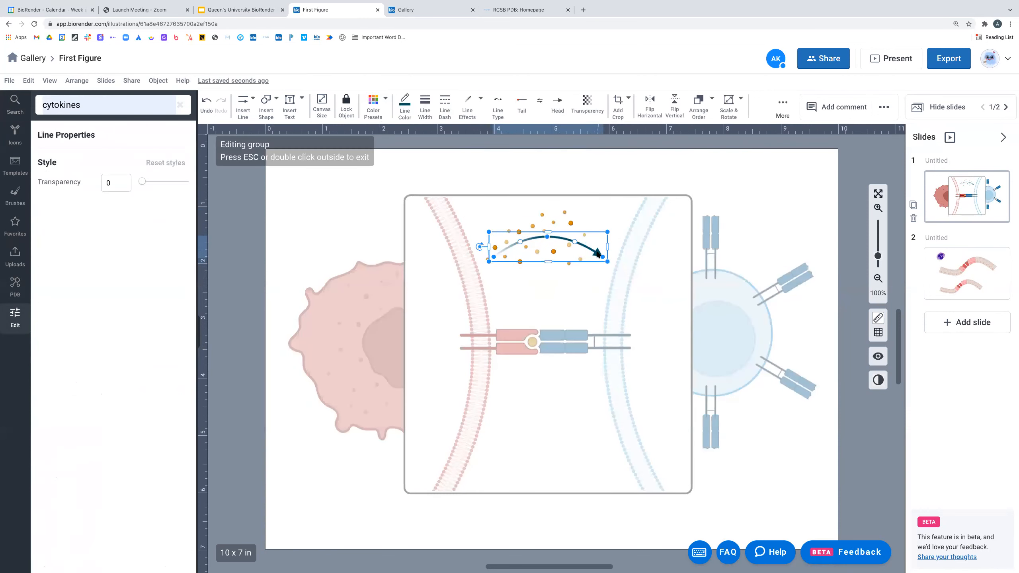
click(599, 164)
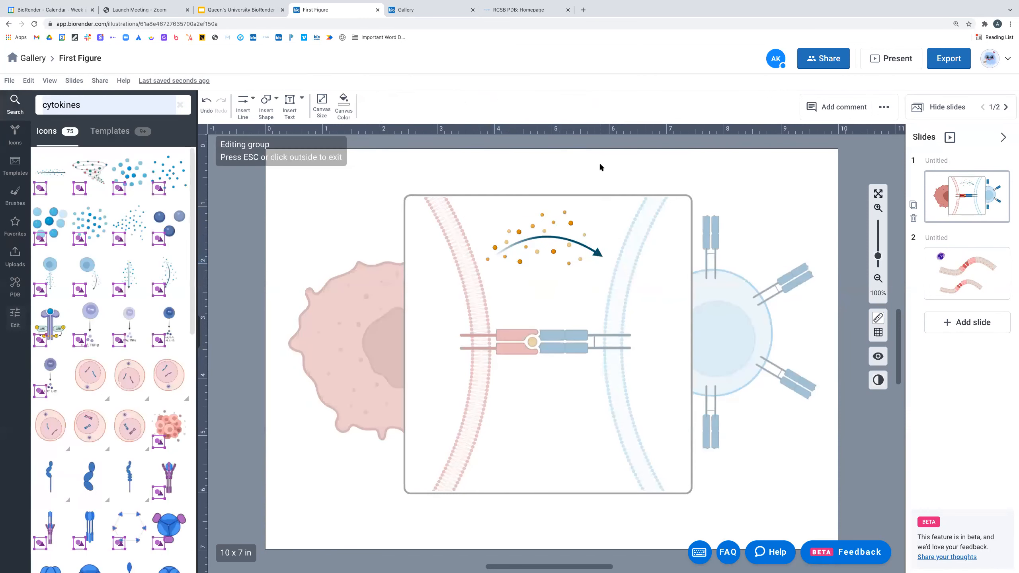
click(554, 237)
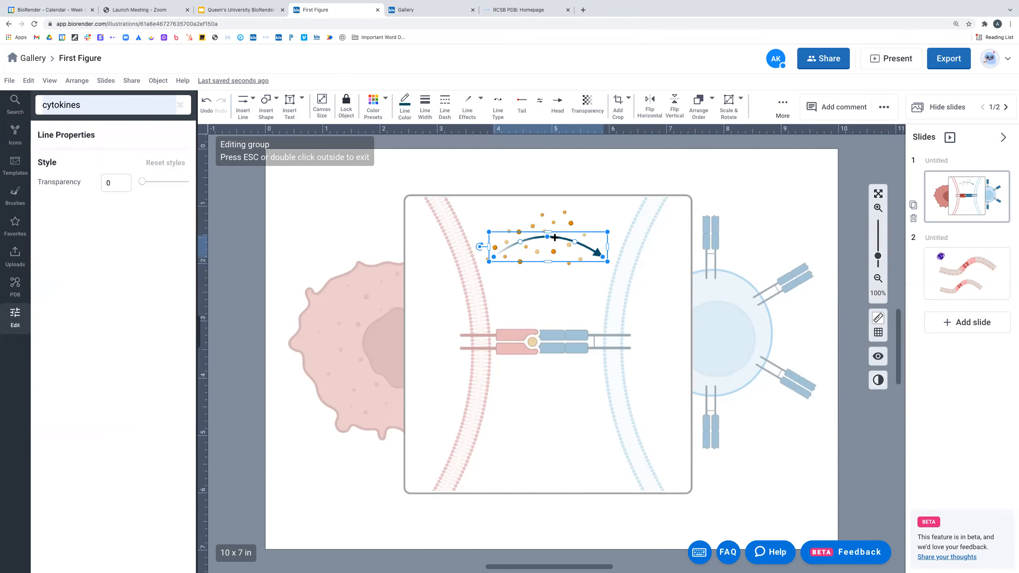
click(590, 103)
drag(618, 127, 633, 128)
double_click(610, 176)
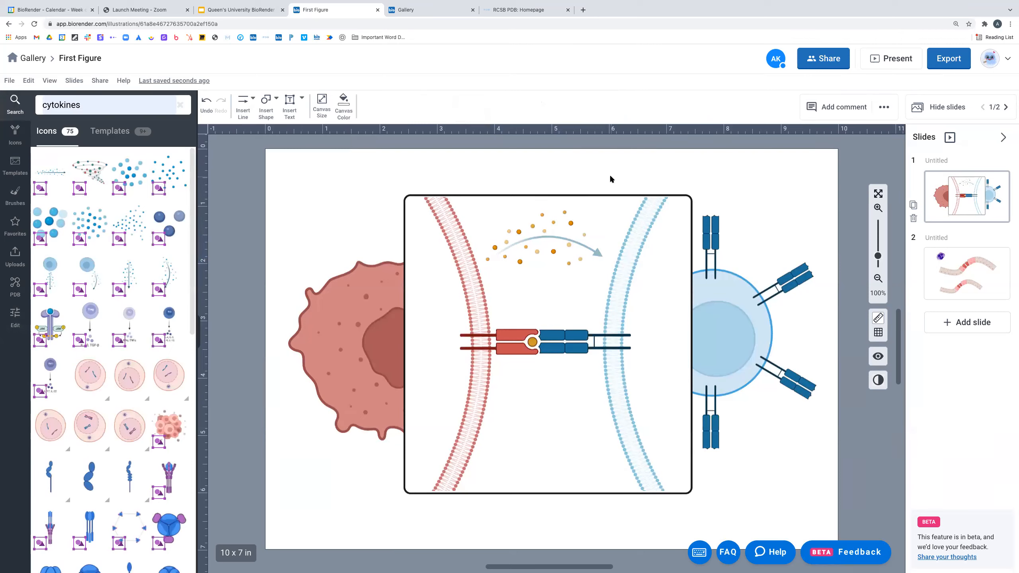
- Nudge the cytokine release graphic slightly right and reselect its arrow line
click(558, 236)
click(608, 186)
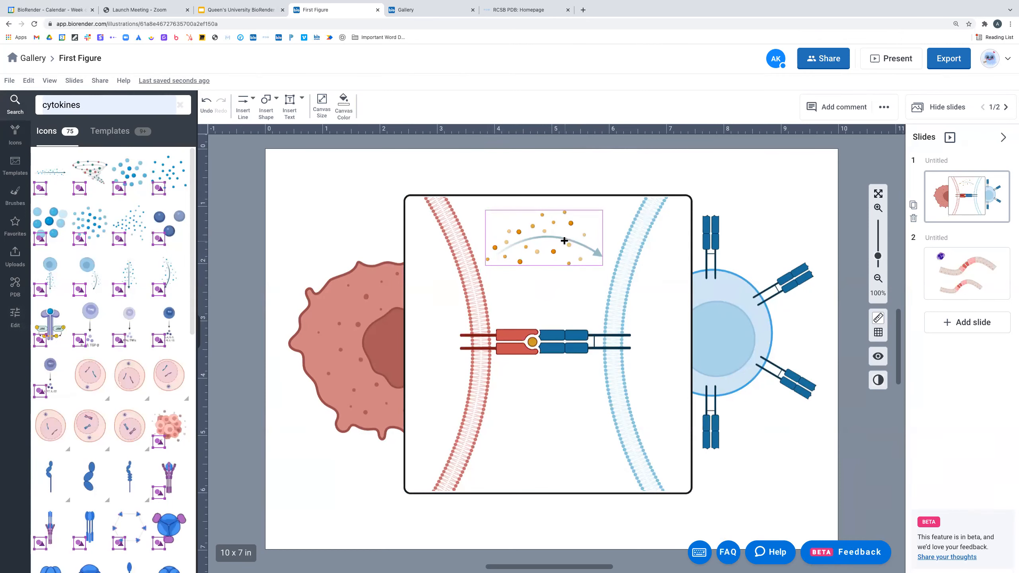
drag(563, 239, 567, 239)
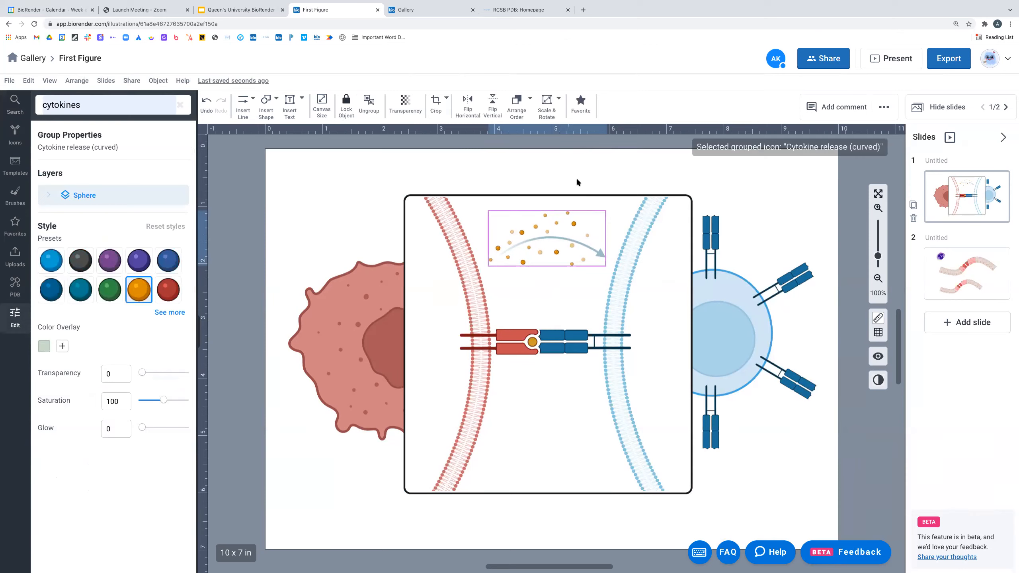
click(576, 181)
click(567, 240)
double_click(567, 240)
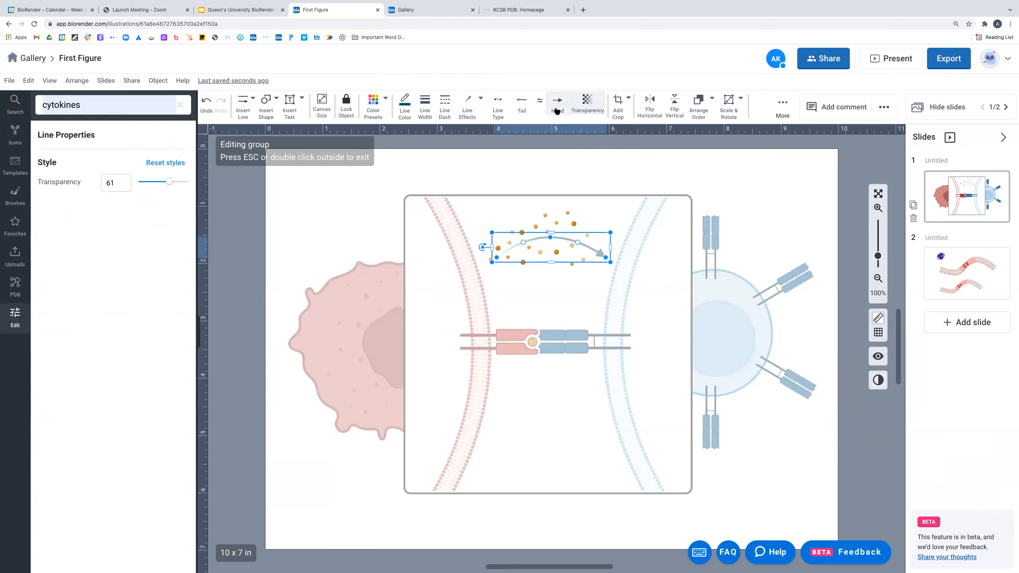
- Review the arrow's Tail, Head, Line Effects and Line Type options, leaving them unchanged
click(521, 105)
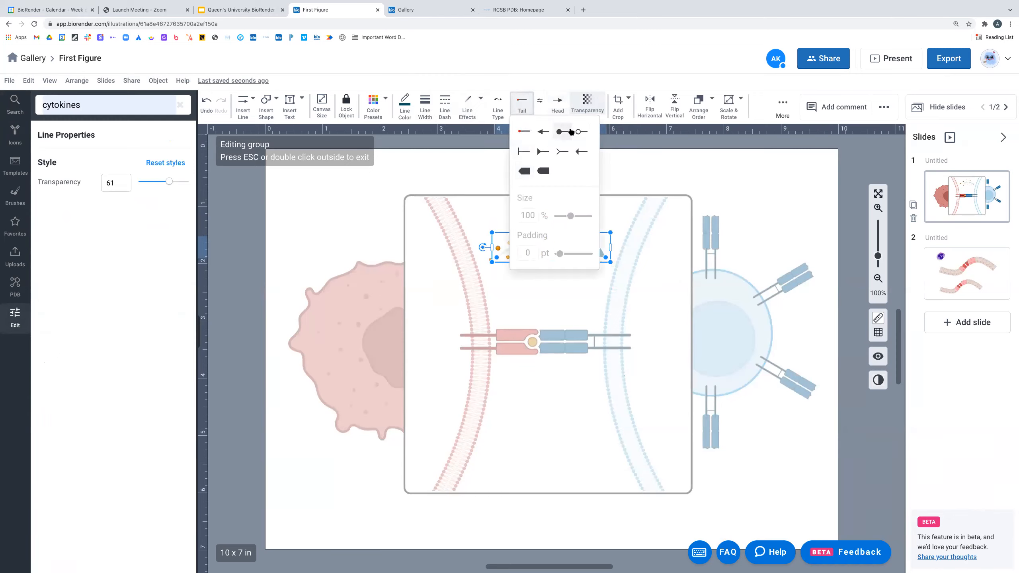
click(560, 107)
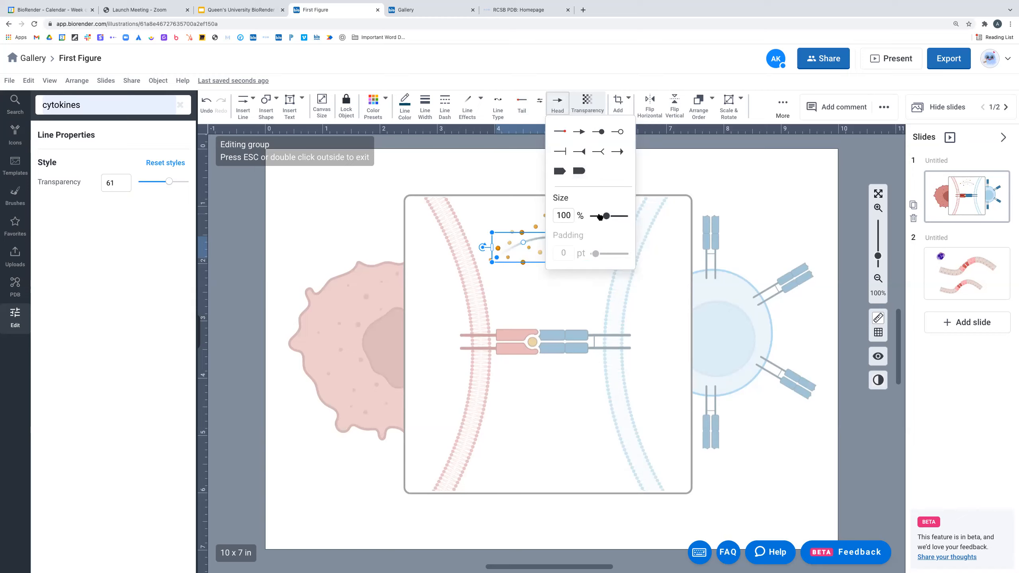
click(472, 109)
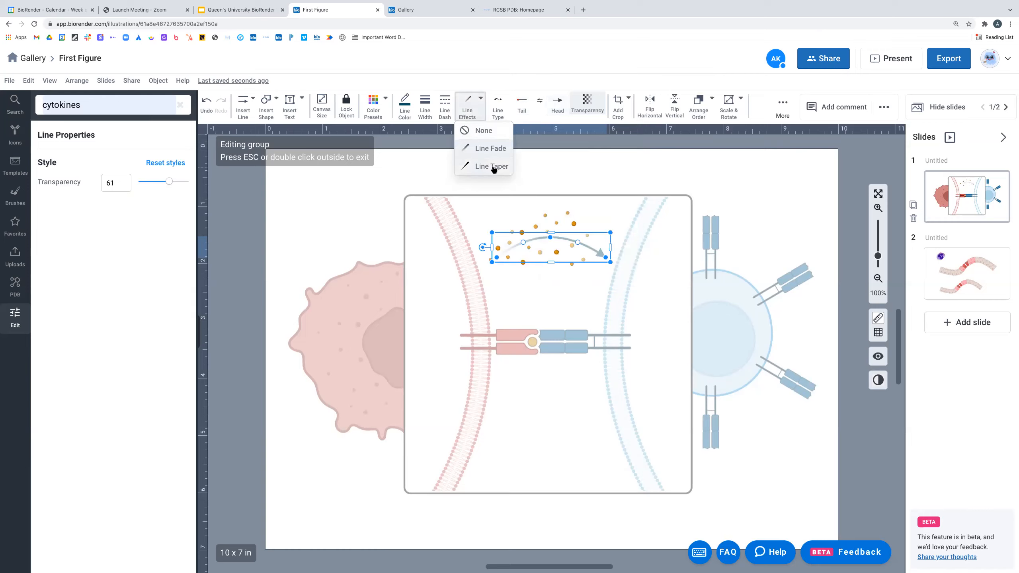
click(498, 115)
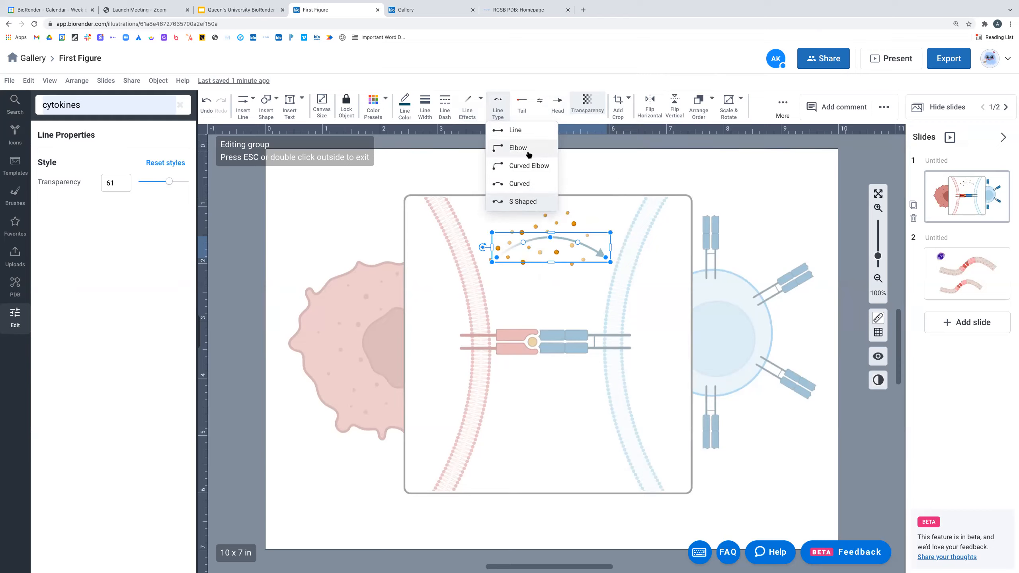
click(568, 151)
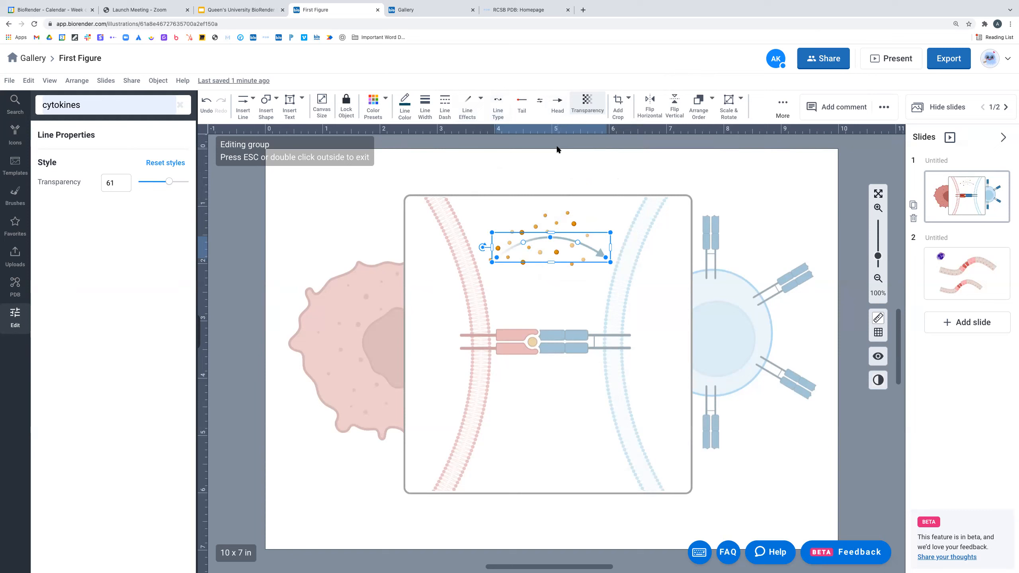
click(575, 236)
click(615, 181)
click(565, 238)
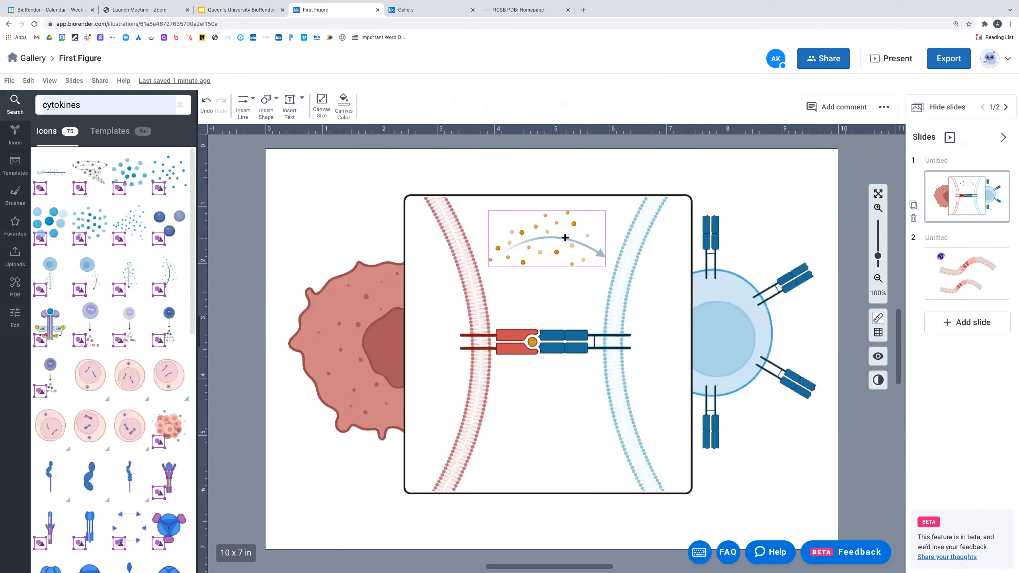
- Start PDB Retrieve from the protein structure library and switch to the RCSB PDB website
click(578, 173)
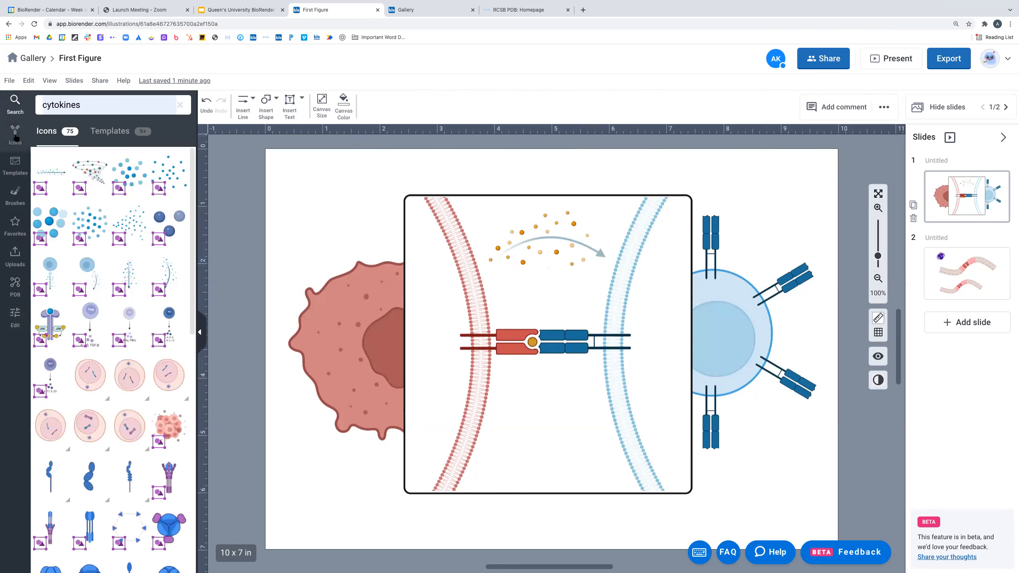
click(16, 256)
click(17, 287)
mouse_move(114, 213)
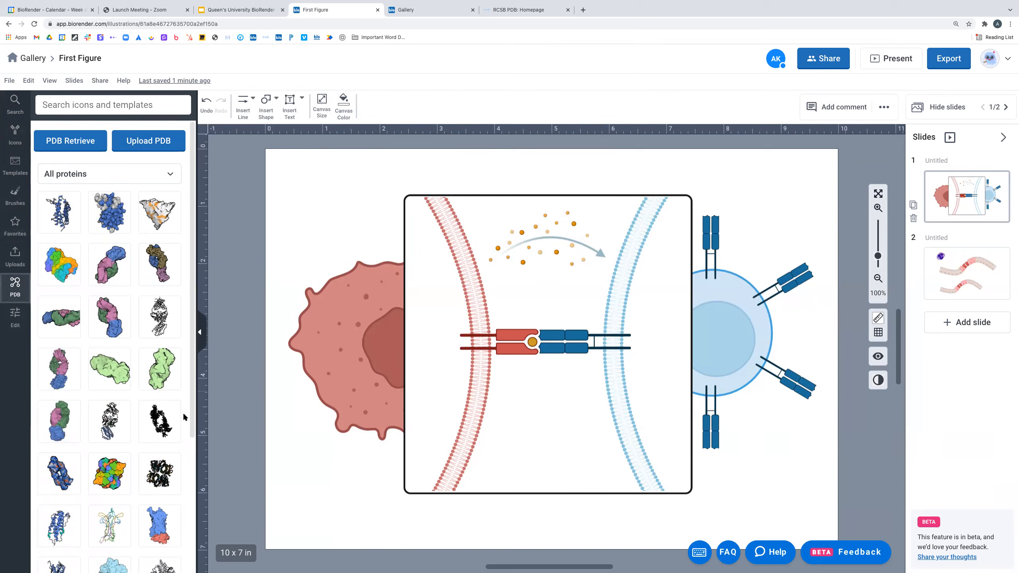
mouse_move(100, 487)
click(88, 145)
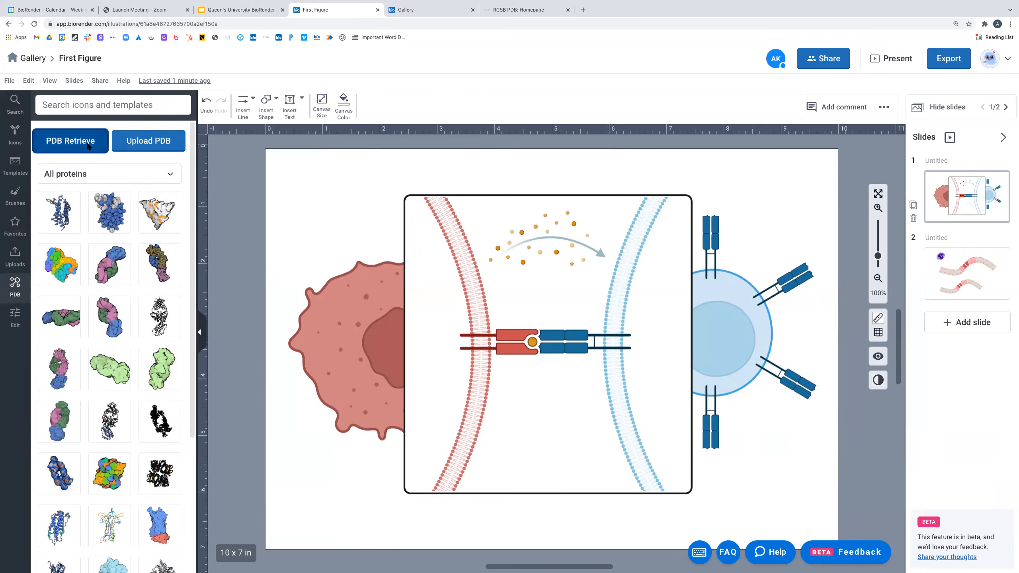
click(526, 12)
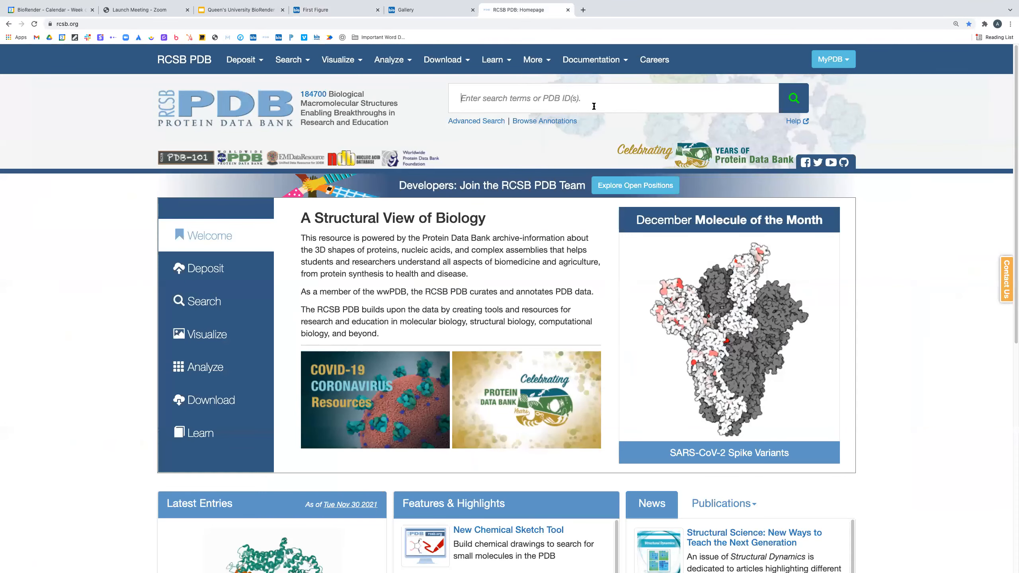
- Search RCSB PDB for IL6, copy the 4O9H entry ID, and return to BioRender's Protein ID field
text(IL6)
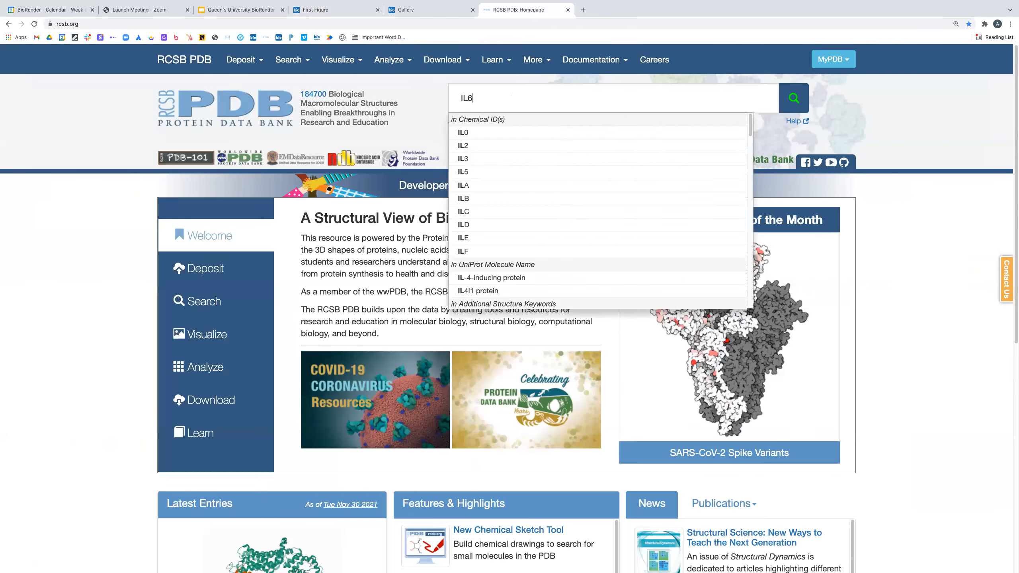
key(Return)
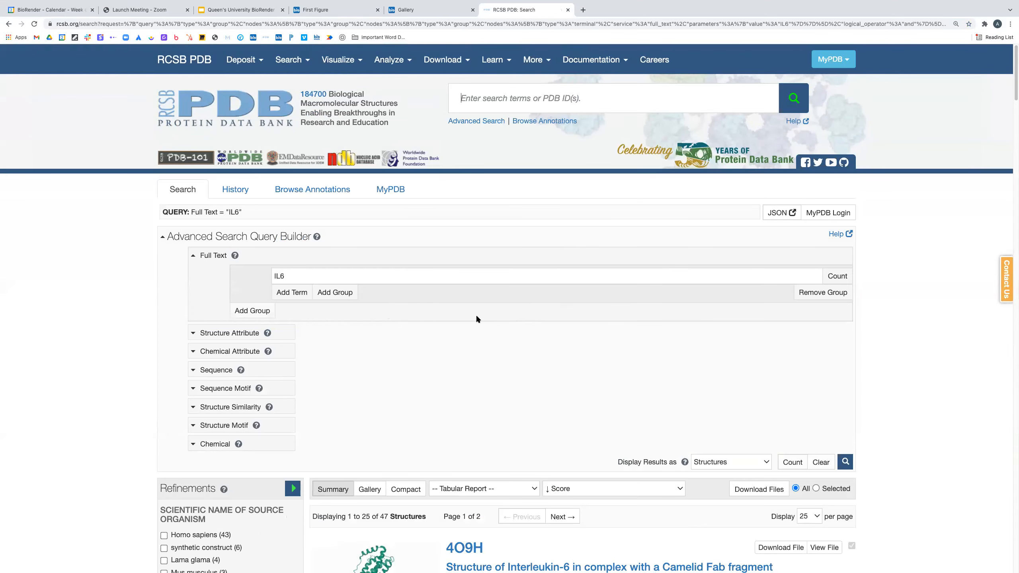
scroll(477, 317, down, 6)
drag(483, 301, 448, 302)
right_click(476, 302)
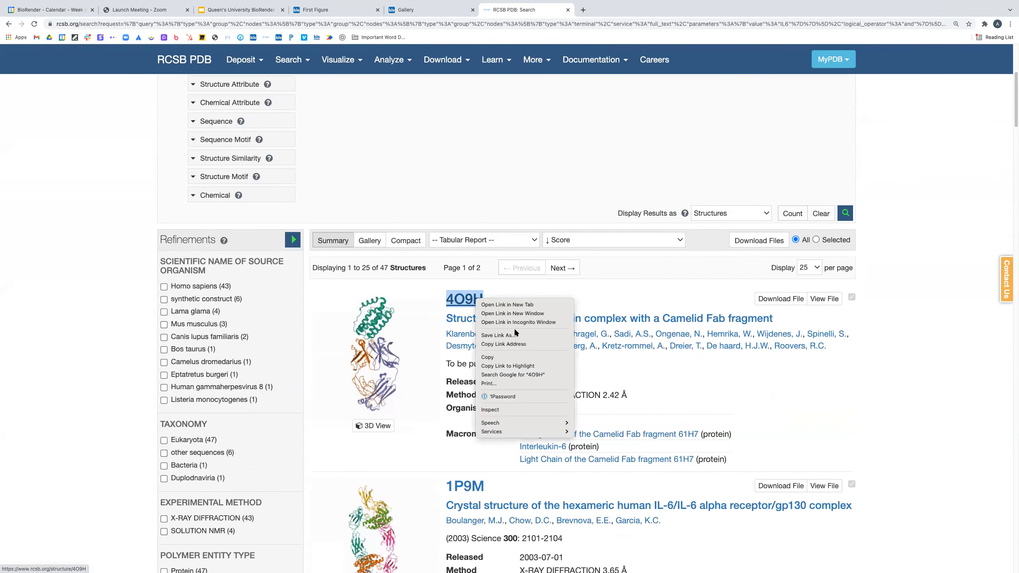
click(517, 357)
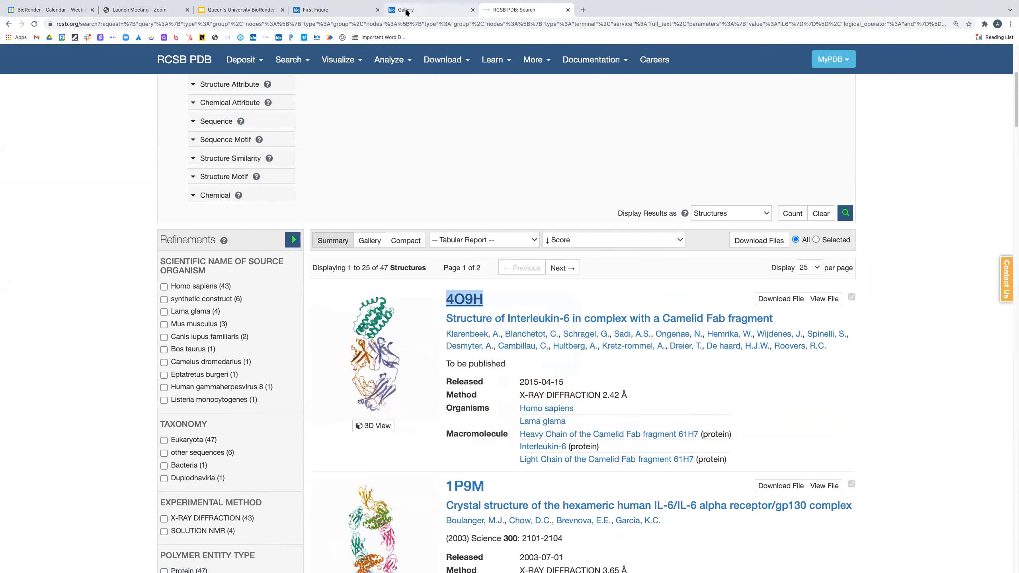
click(407, 12)
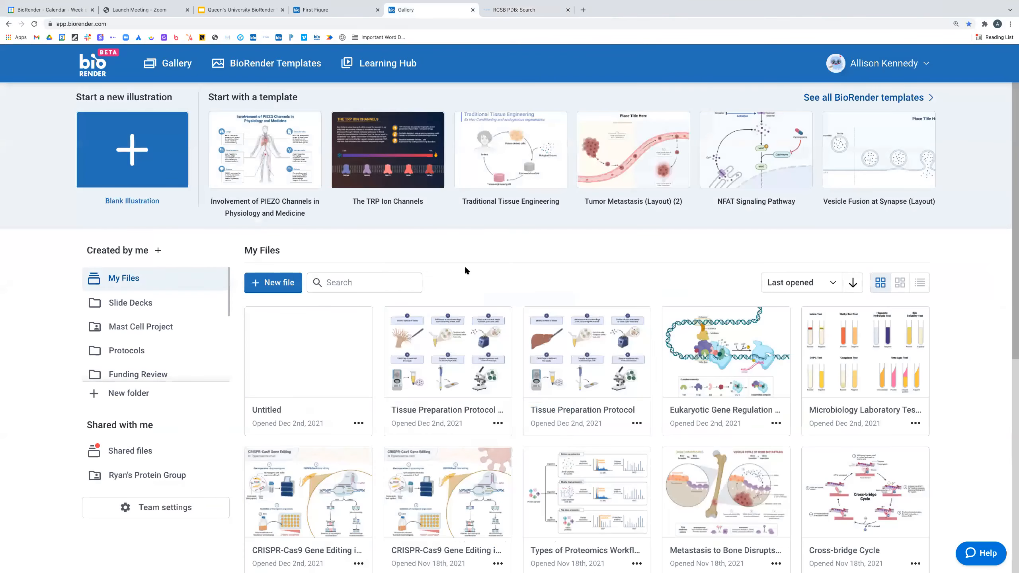
click(321, 10)
click(475, 238)
- Paste 4O9H as the Protein ID, load the structure, and rotate it to a side view
key(super+v)
click(514, 281)
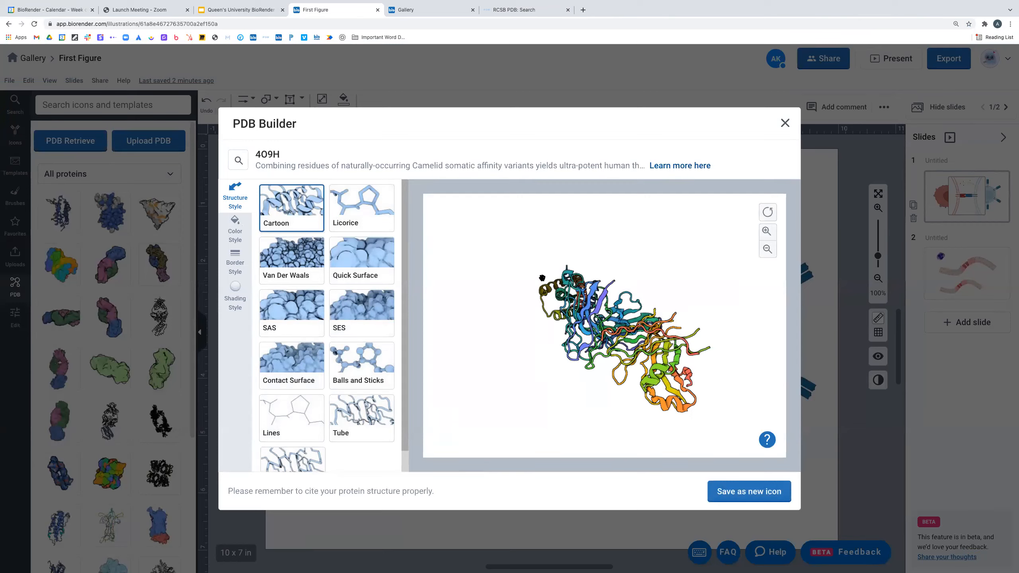
drag(662, 252, 492, 277)
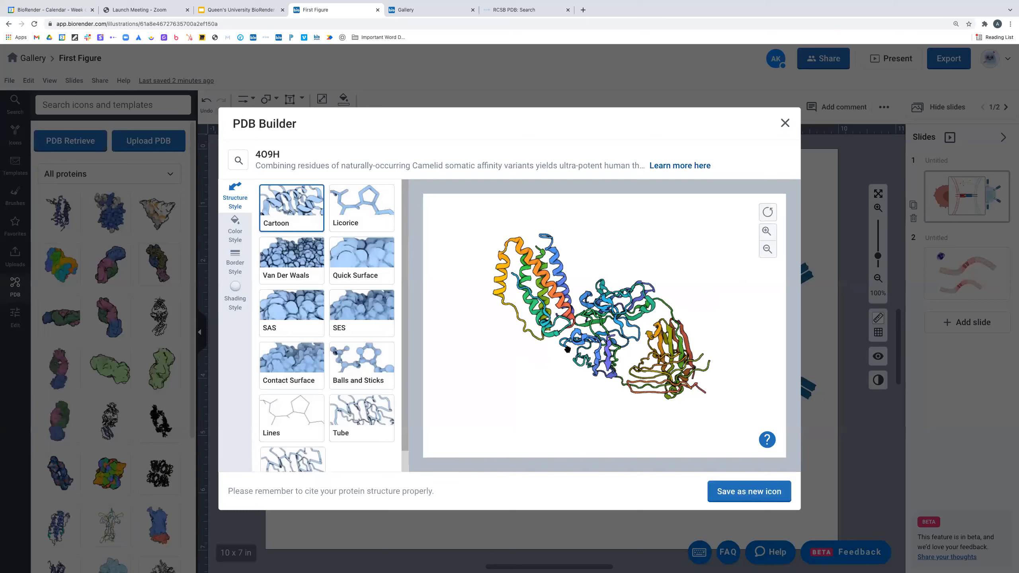
- Render the 4O9H protein as a Contact Surface instead of Quick Surface
click(373, 257)
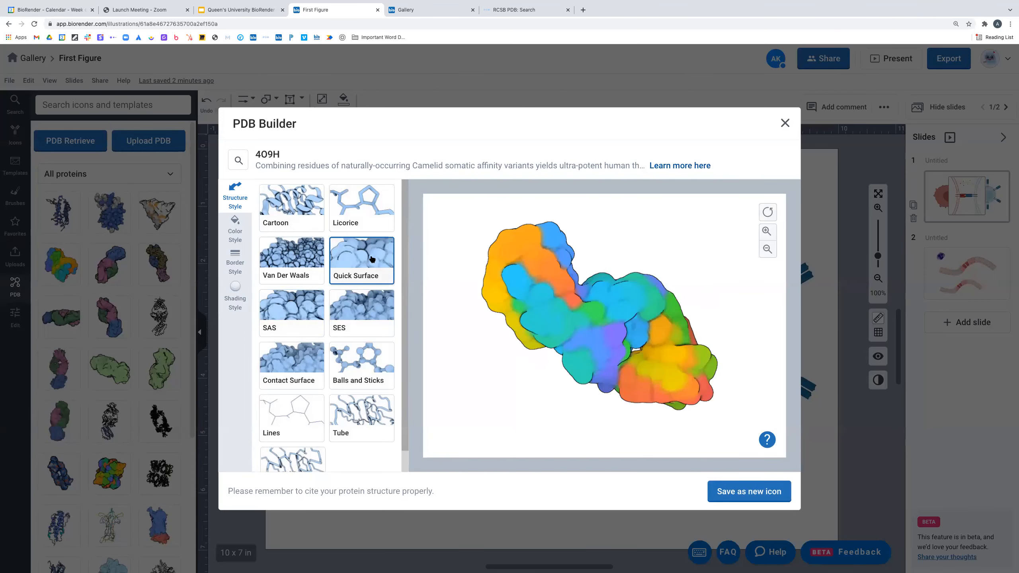
click(292, 352)
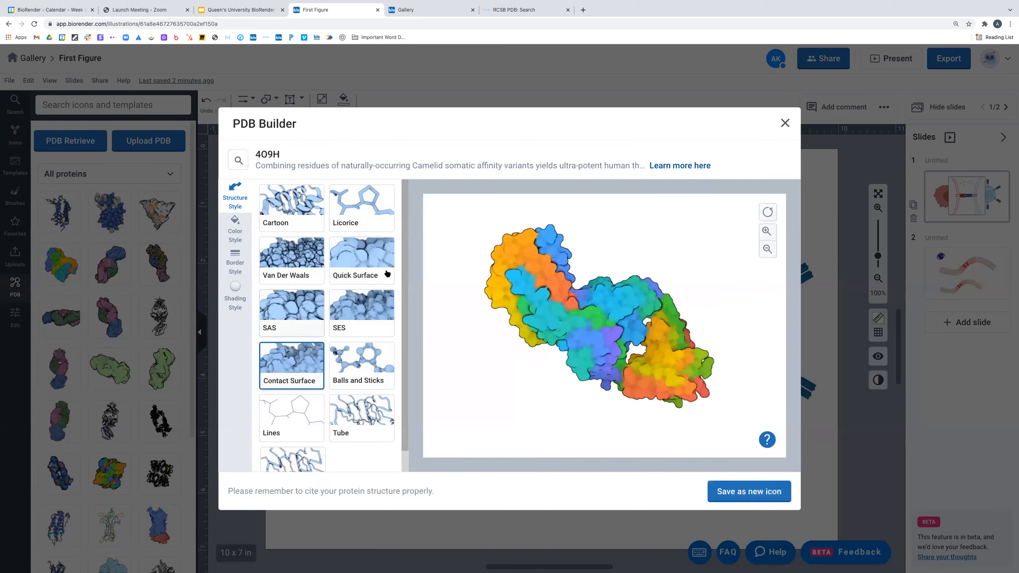
drag(655, 402, 659, 395)
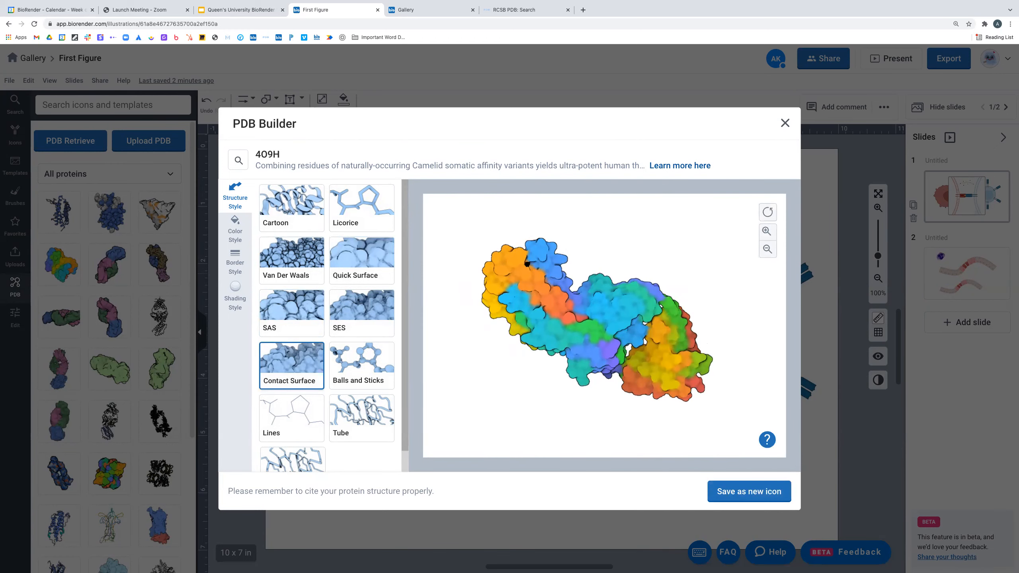
click(242, 233)
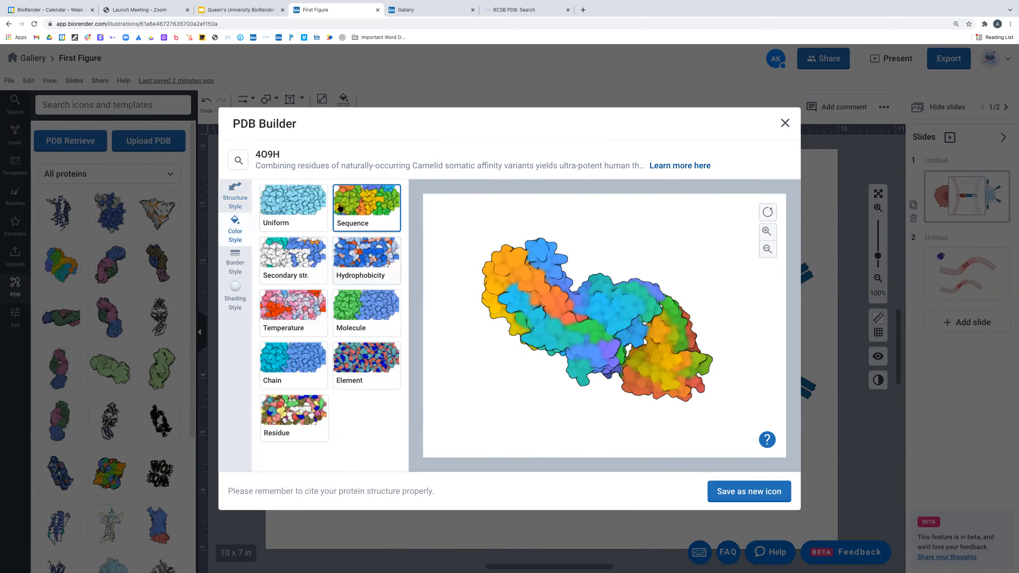
- Compare Temperature and Molecule colour styles, leaving 4O9H coloured by molecule in blue, pink and green
drag(697, 345, 676, 364)
click(379, 320)
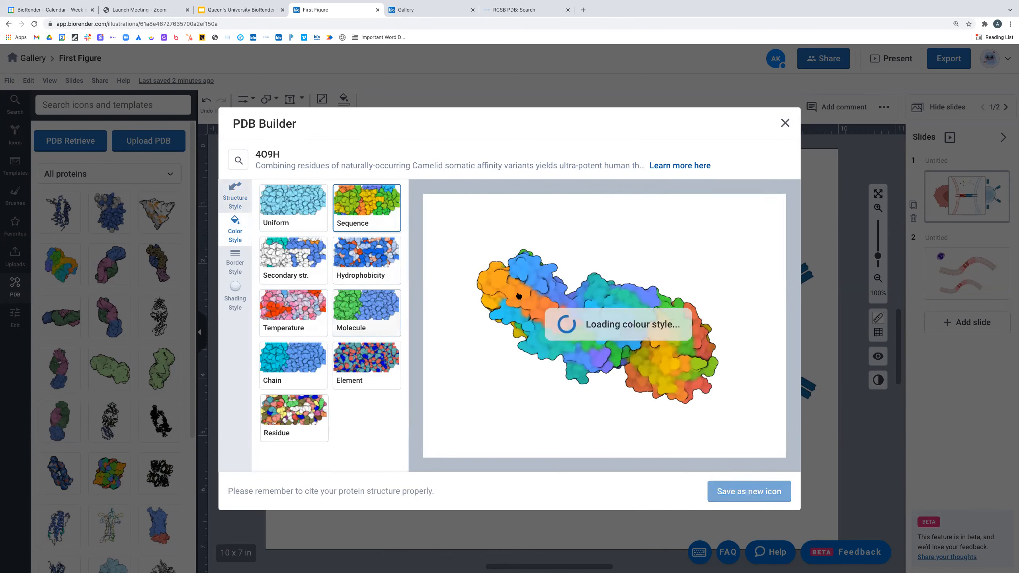
drag(518, 296, 559, 305)
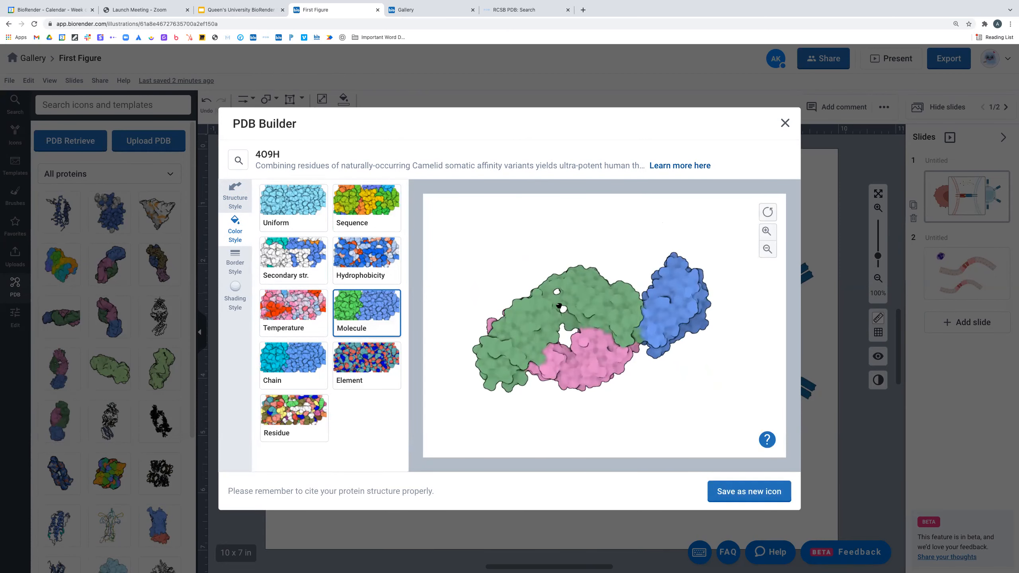
click(294, 309)
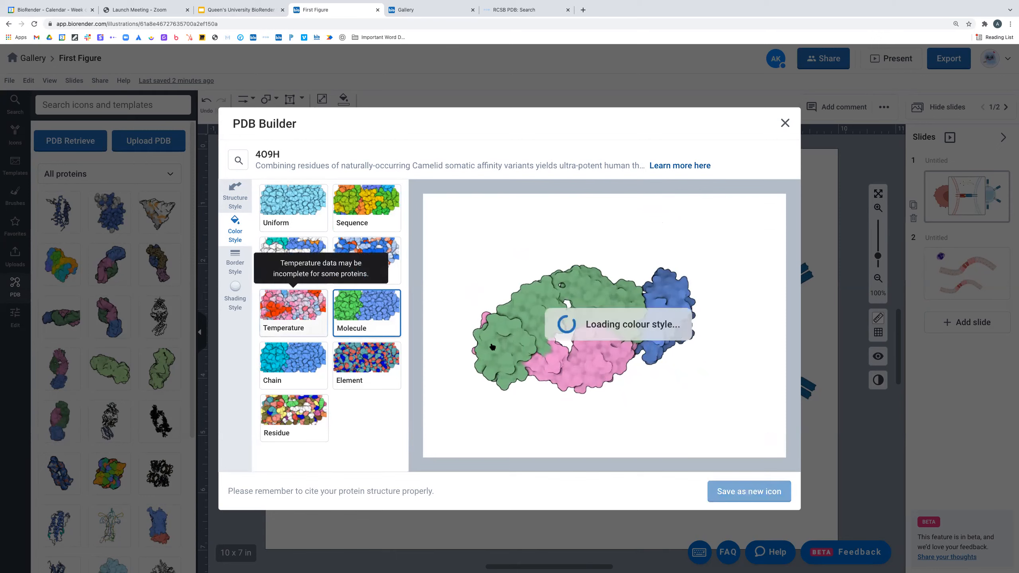
drag(518, 332, 669, 363)
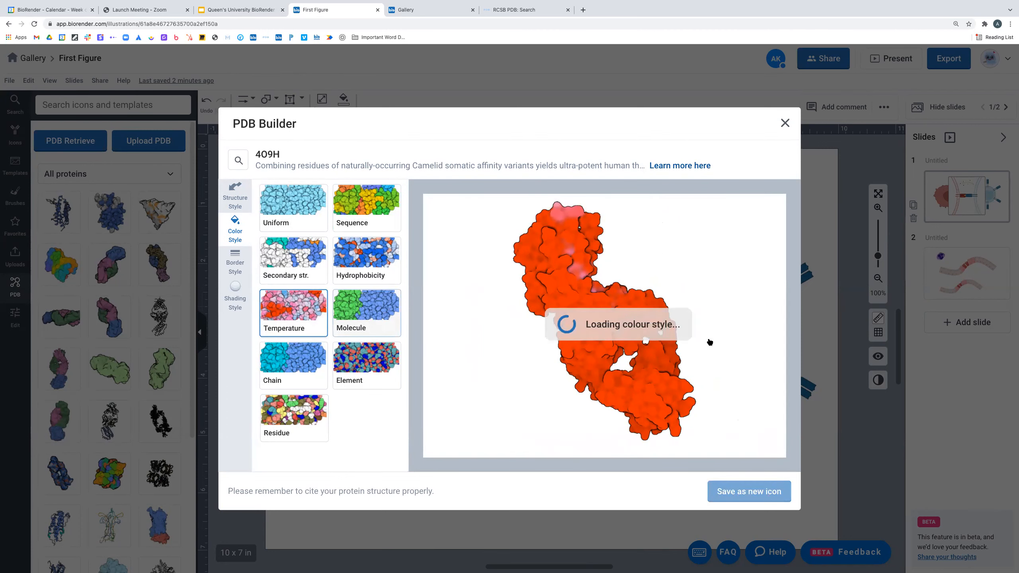
click(234, 266)
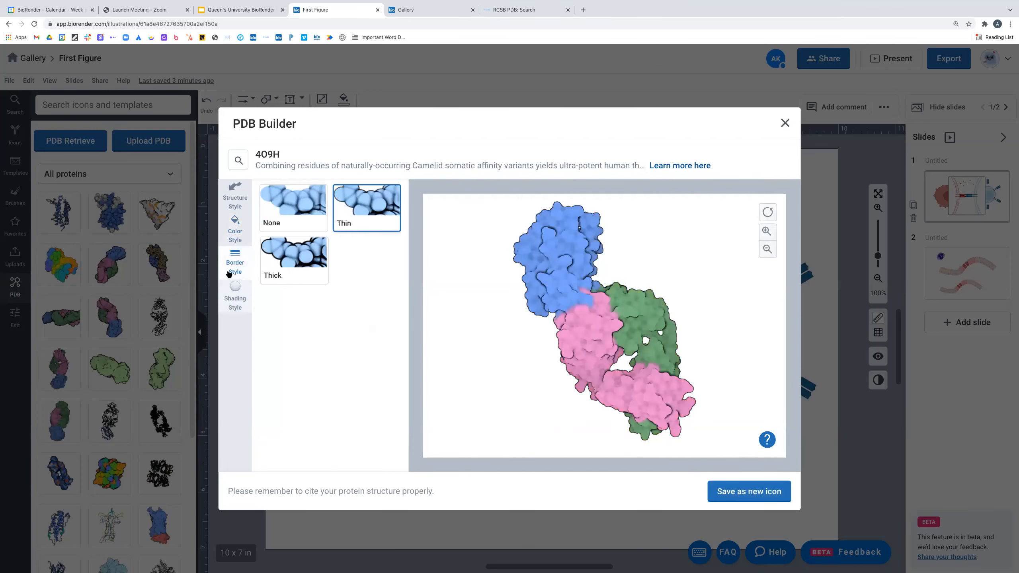
- Give the 4O9H protein a Thick border and Toon shading
click(316, 194)
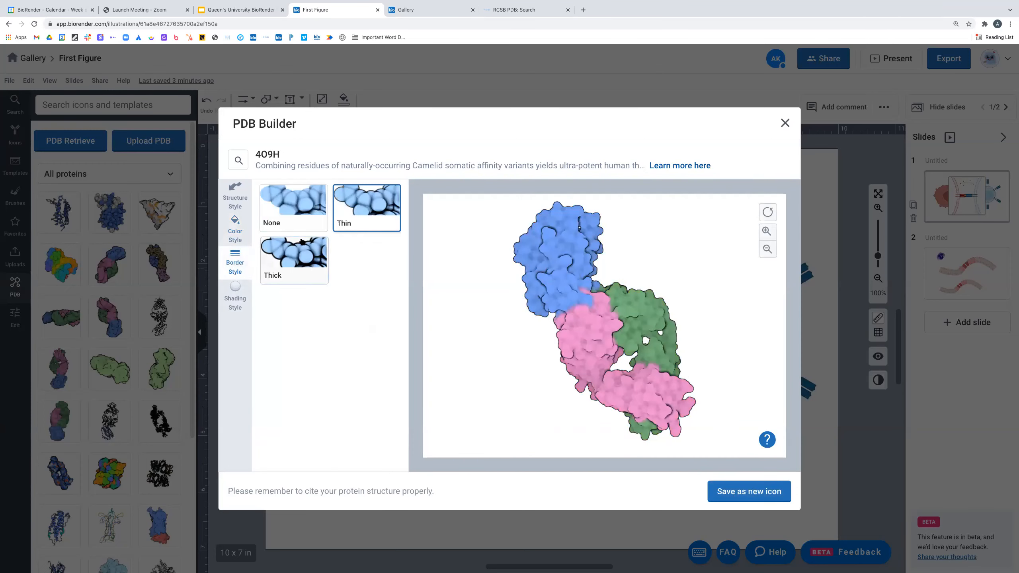
click(291, 267)
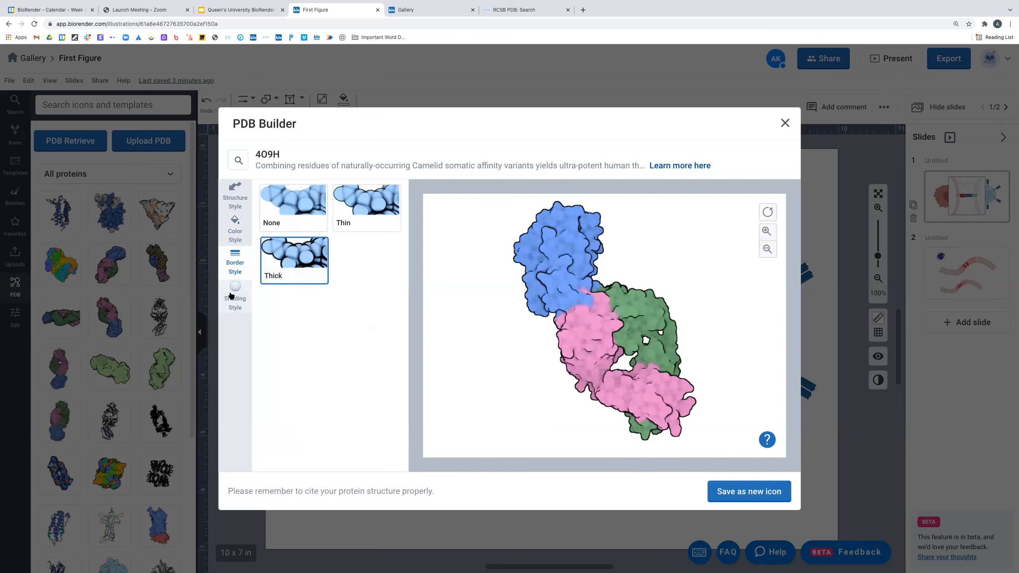
click(232, 313)
click(360, 208)
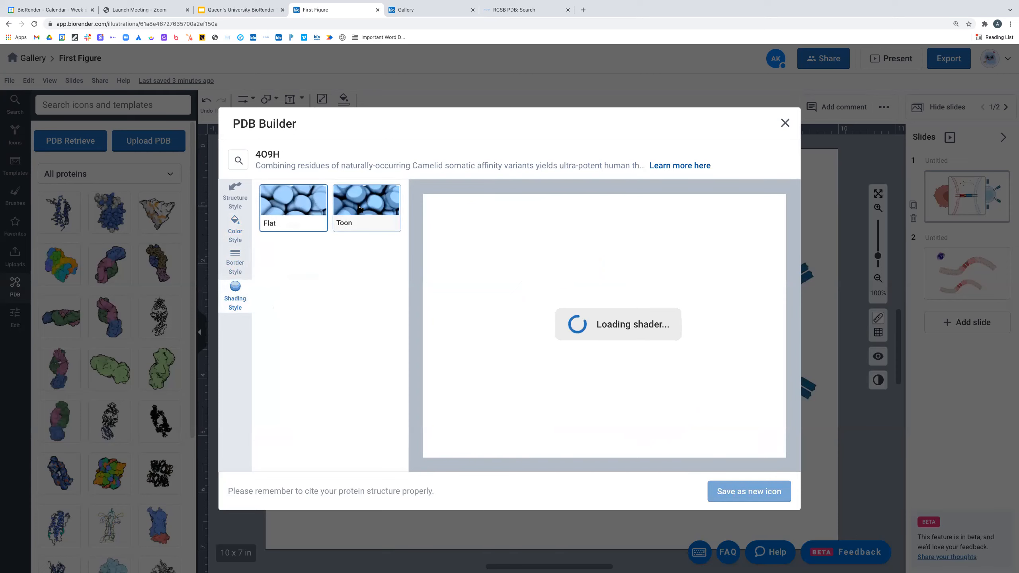
- Rotate the protein to stand upright and save it as a new icon
drag(673, 413, 652, 428)
drag(574, 229, 691, 329)
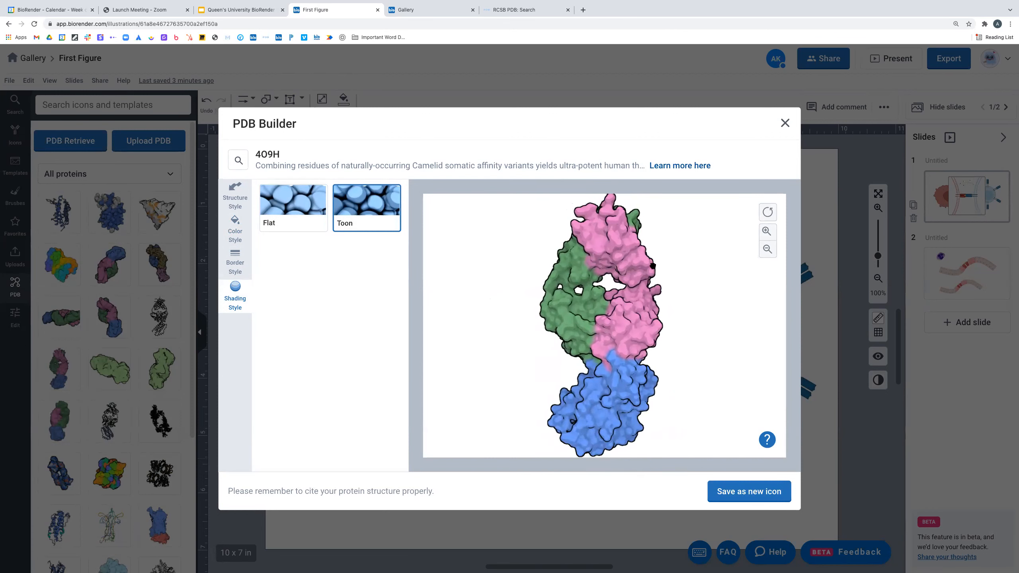
click(768, 498)
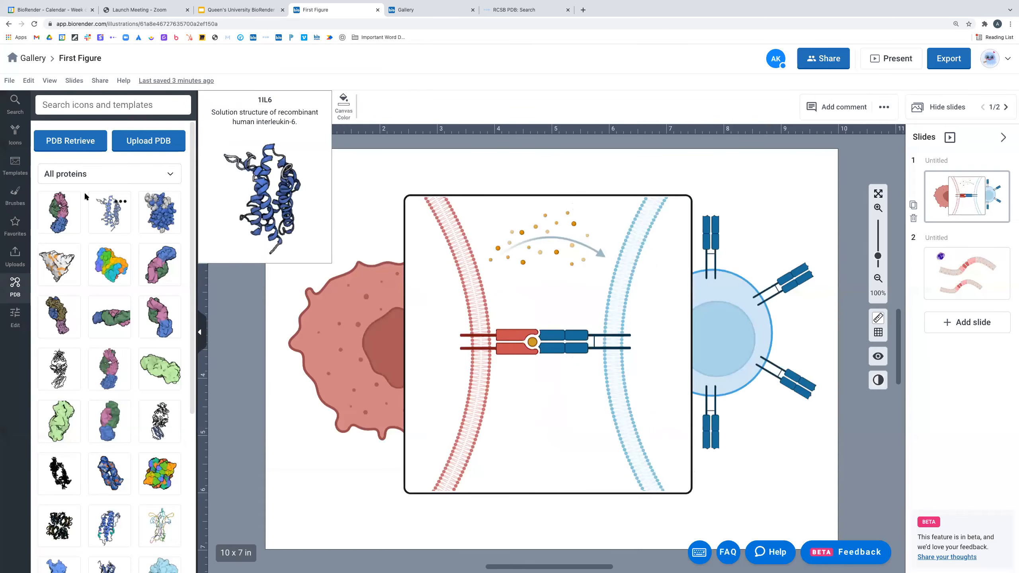
- Drop the 4O9H icon into the synapse box, shrink it, and position it below the MHC–TCR pair
drag(225, 262, 546, 424)
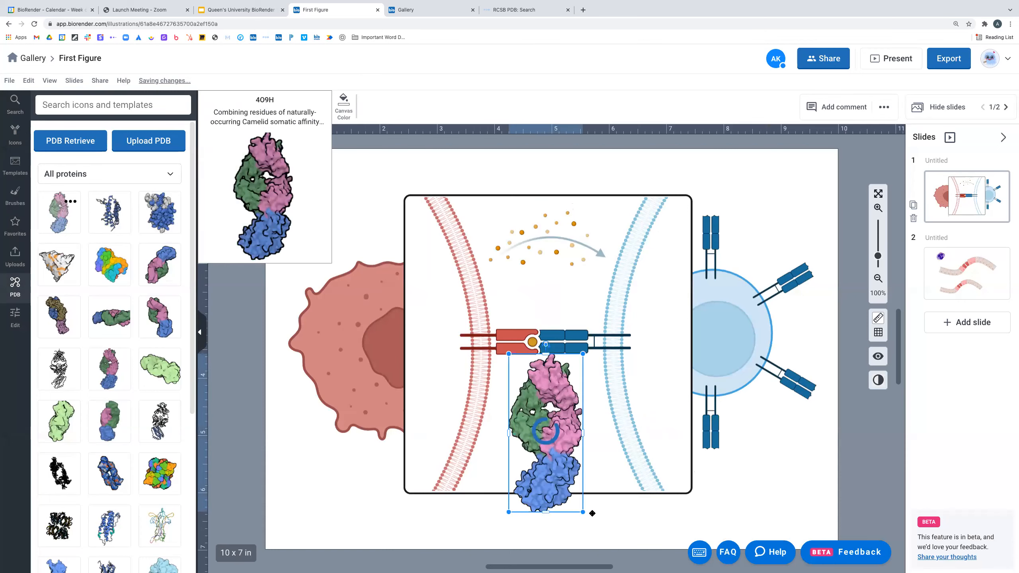
drag(585, 514, 541, 383)
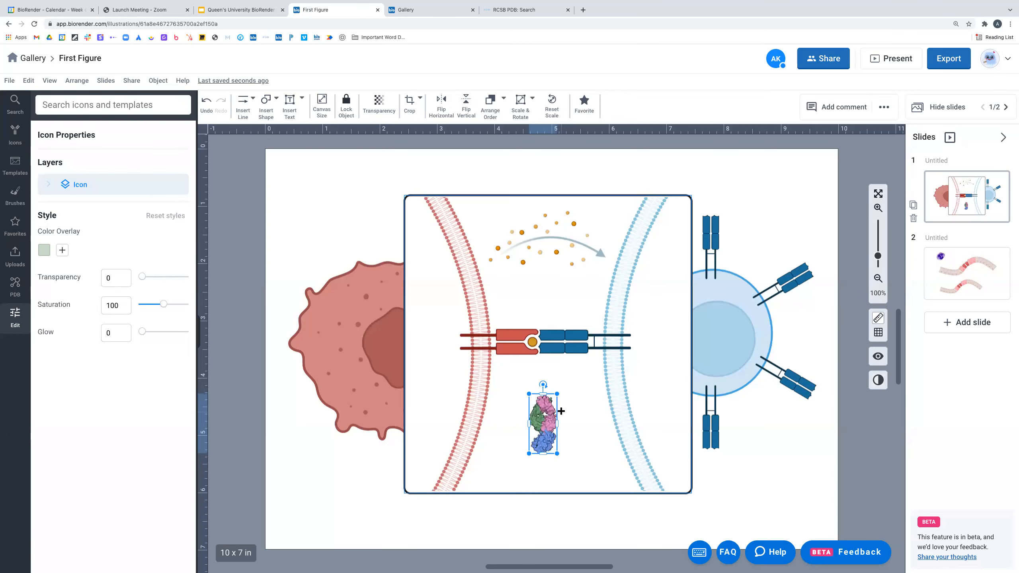
drag(541, 435, 549, 443)
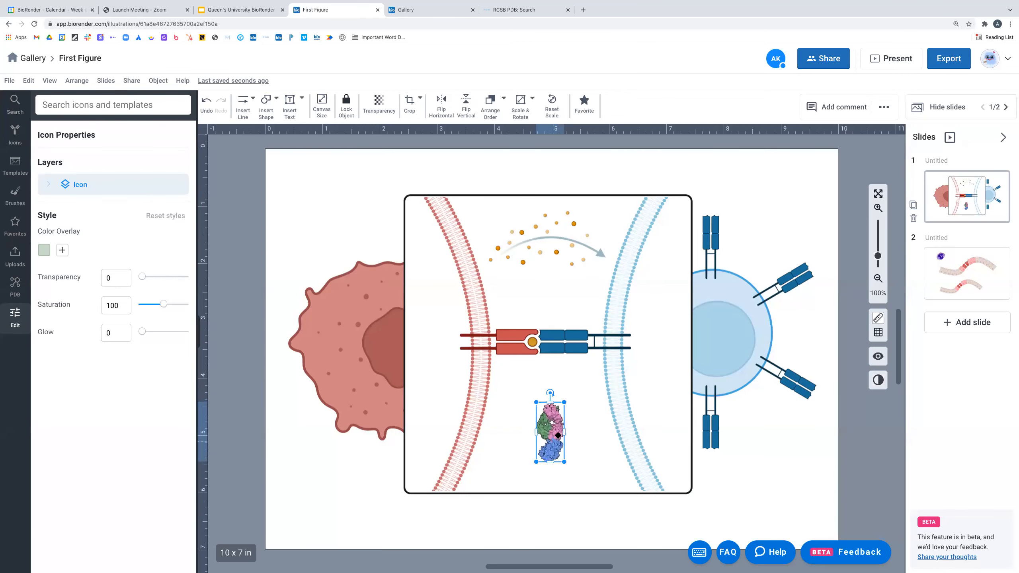
click(15, 285)
mouse_move(51, 216)
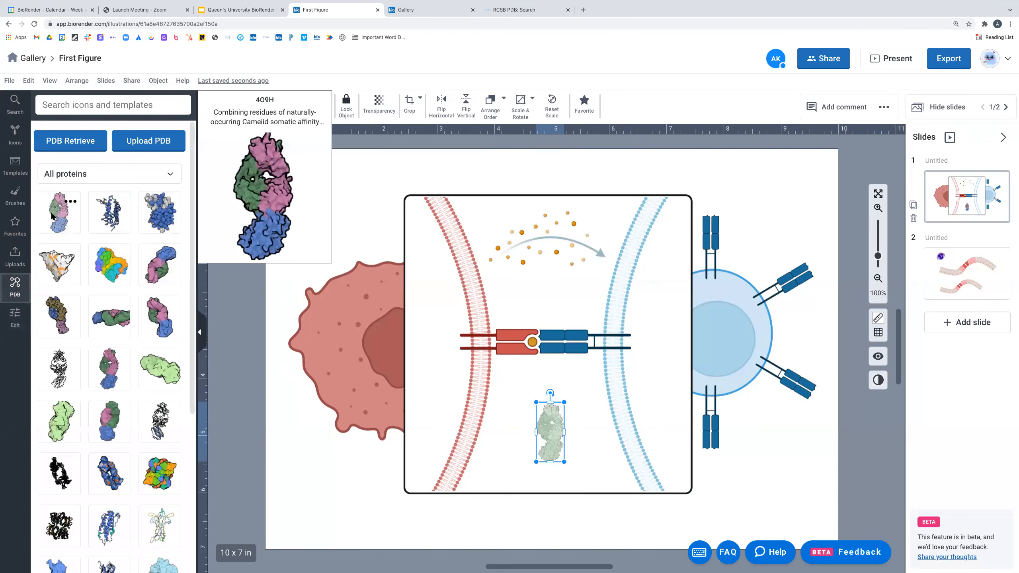
click(68, 201)
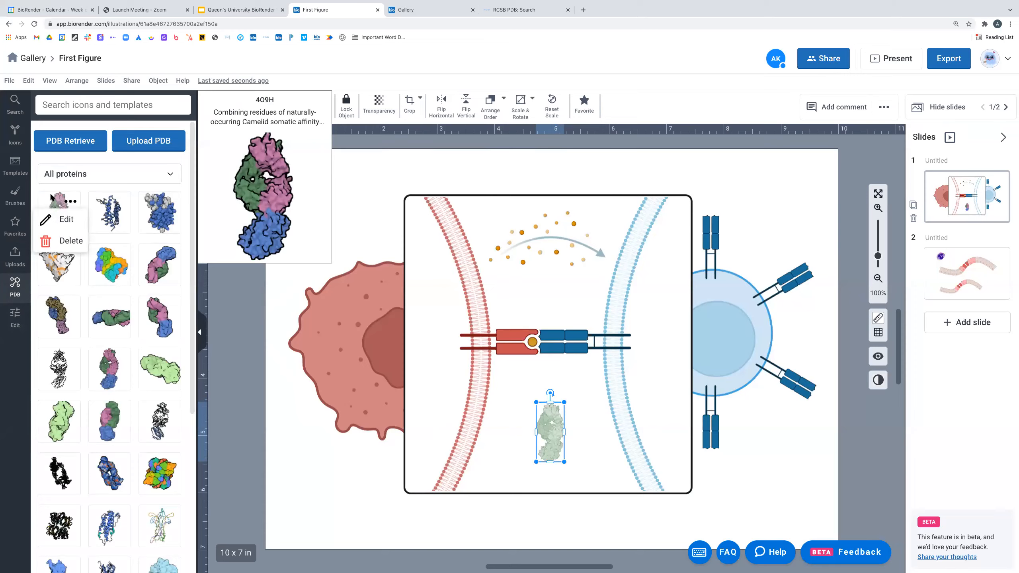
- Rotate the saved 4O9H protein to a vertical view and overwrite the existing icon
click(64, 219)
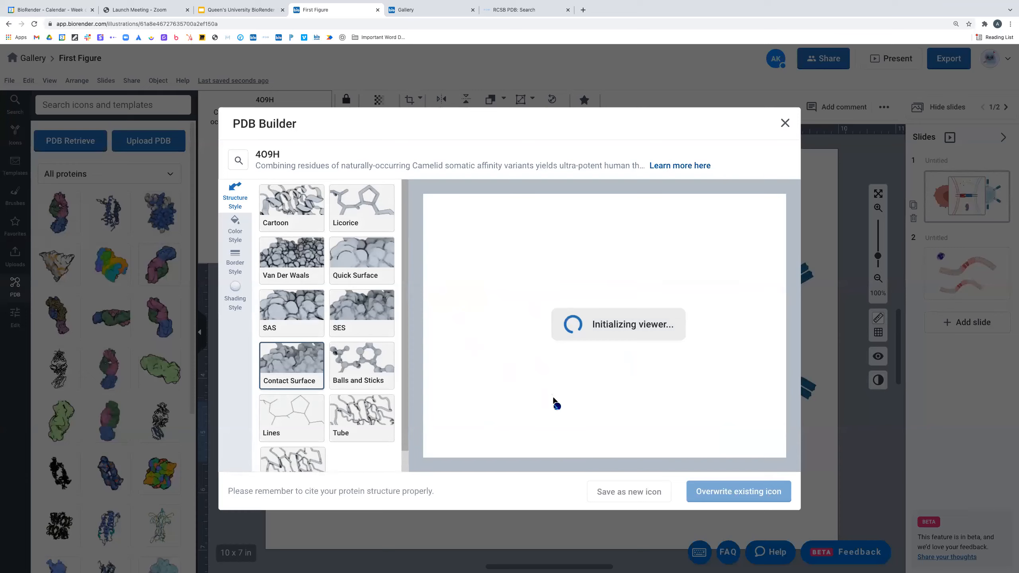
drag(566, 400, 605, 281)
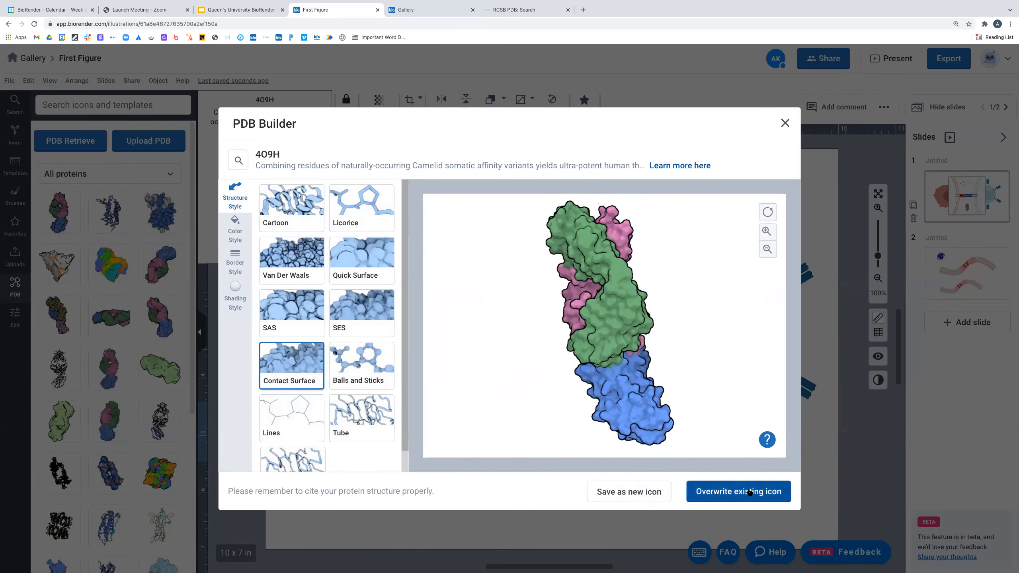
click(635, 493)
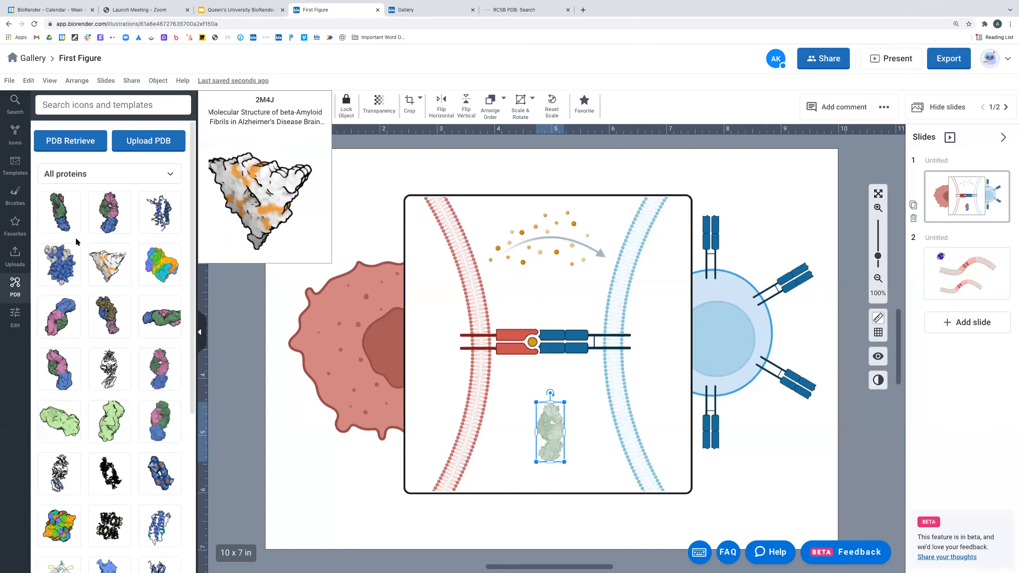
- Add a second 4O9H protein and shrink both to matching small icons side by side
drag(59, 222, 586, 438)
click(524, 449)
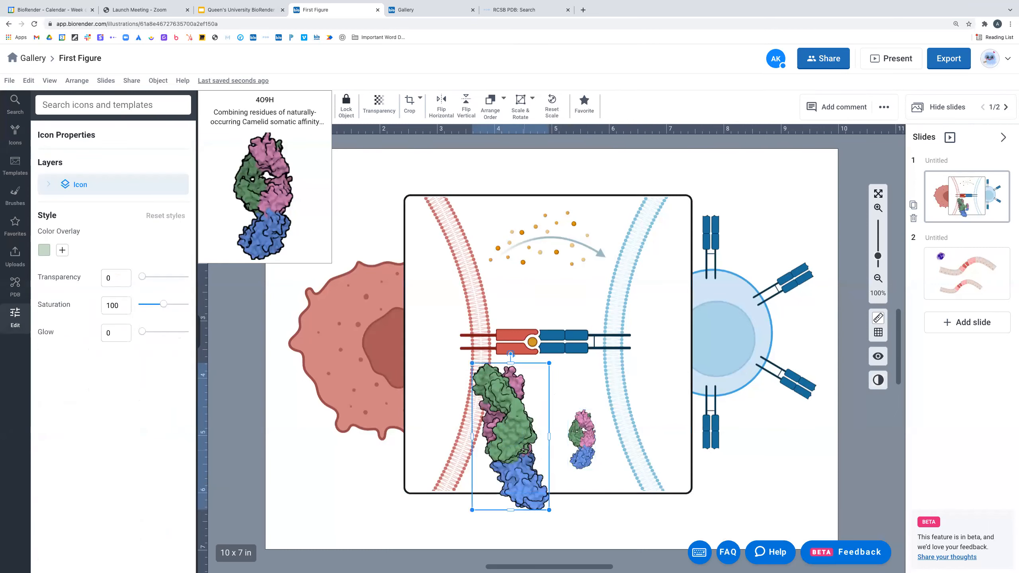
drag(549, 510, 517, 451)
click(593, 462)
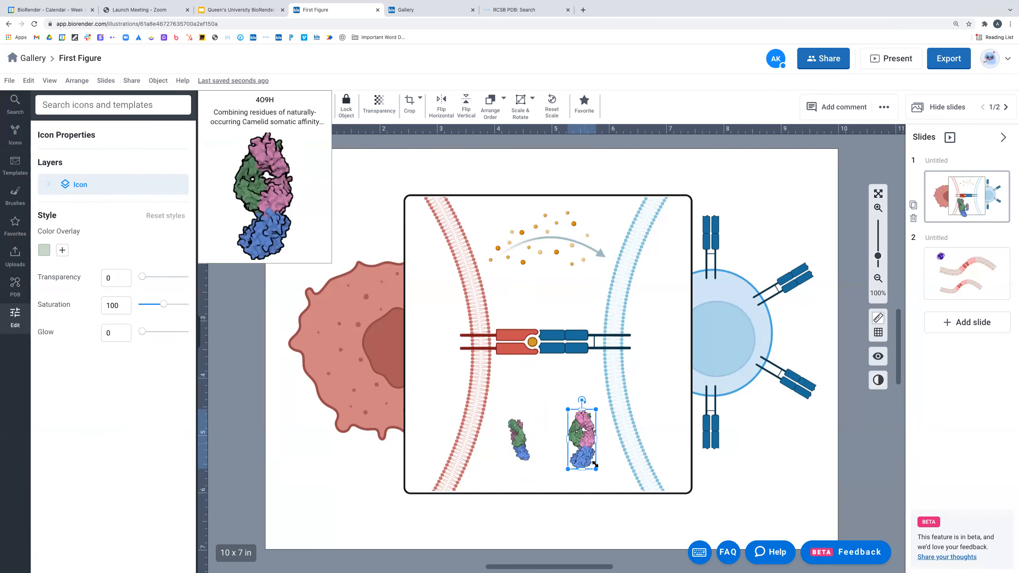
drag(583, 452, 576, 433)
click(524, 429)
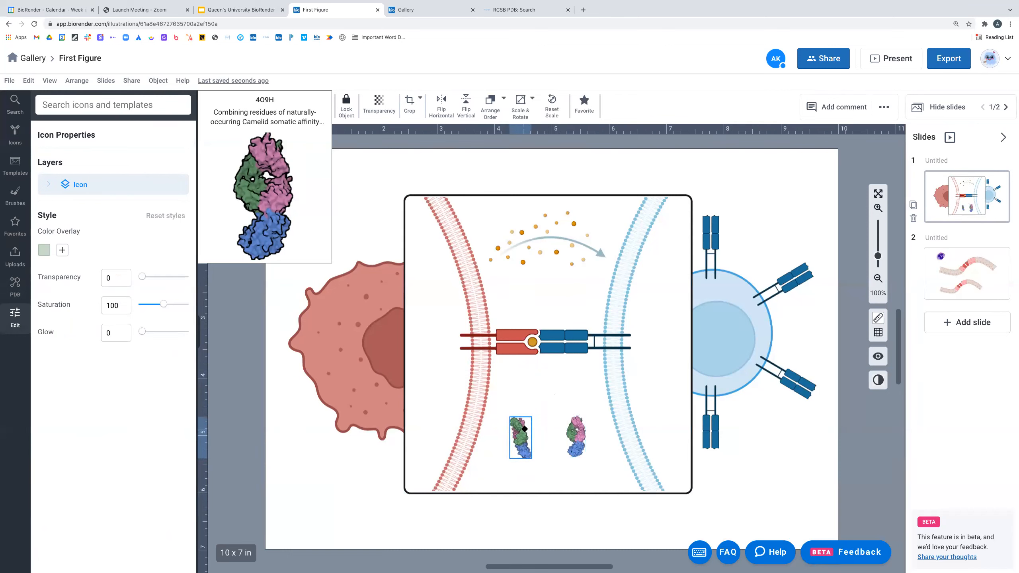
click(15, 285)
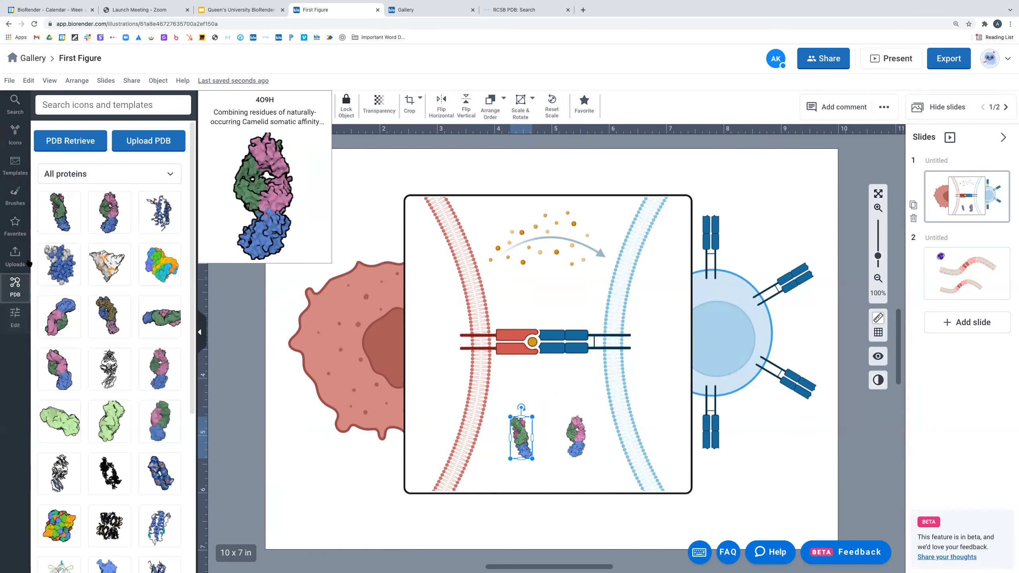
- Look at the Upload PDB dialog, close it, and open the personal Uploads gallery
click(136, 141)
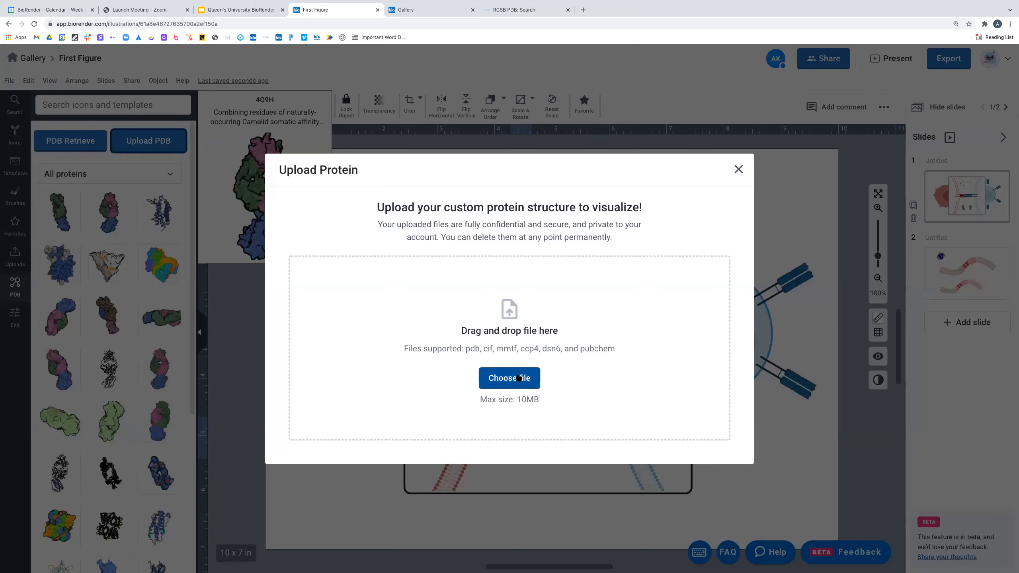
click(736, 172)
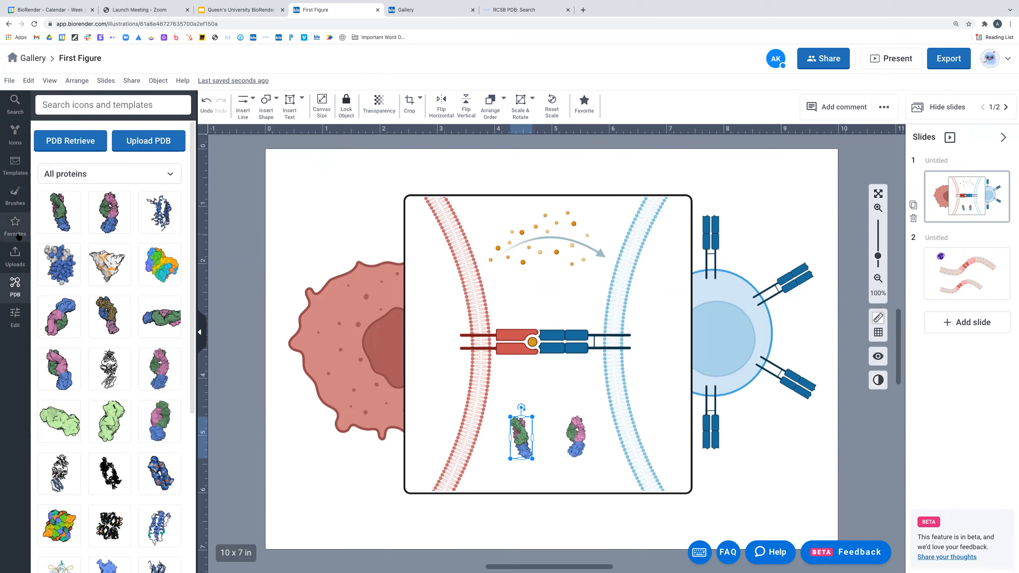
mouse_move(128, 462)
scroll(127, 462, down, 1)
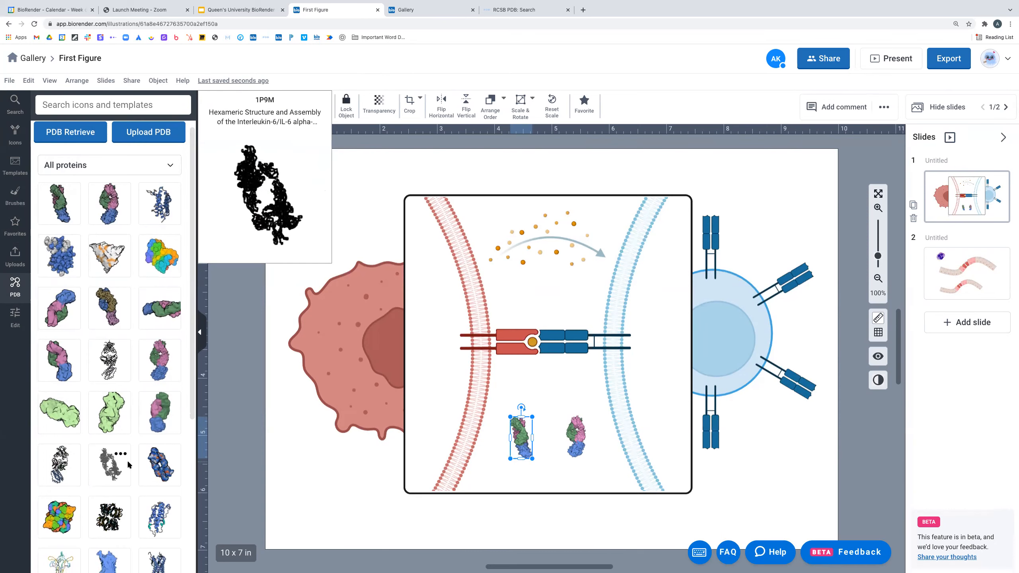
scroll(128, 460, down, 5)
scroll(126, 460, up, 5)
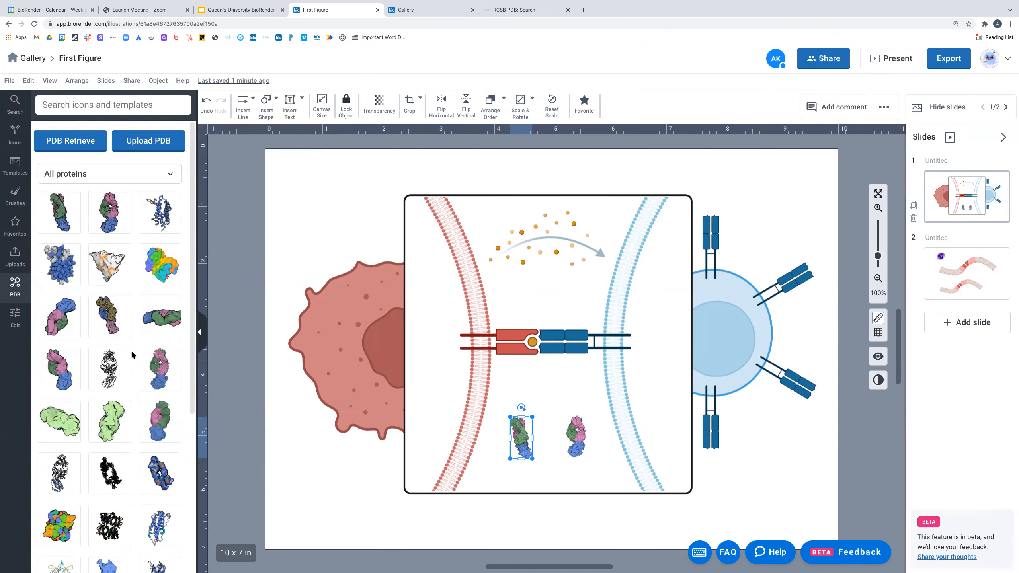
click(513, 394)
click(8, 258)
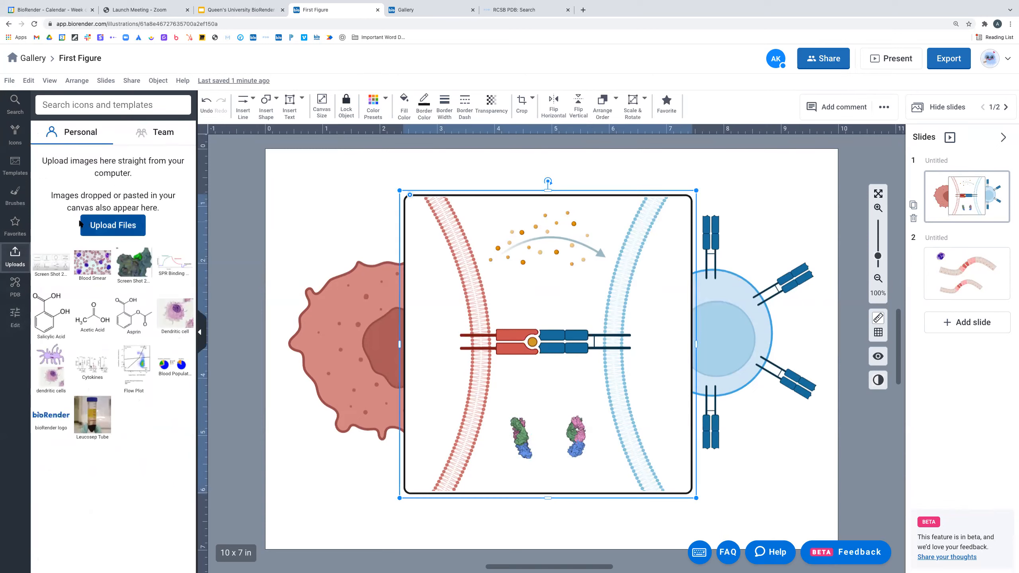
click(114, 232)
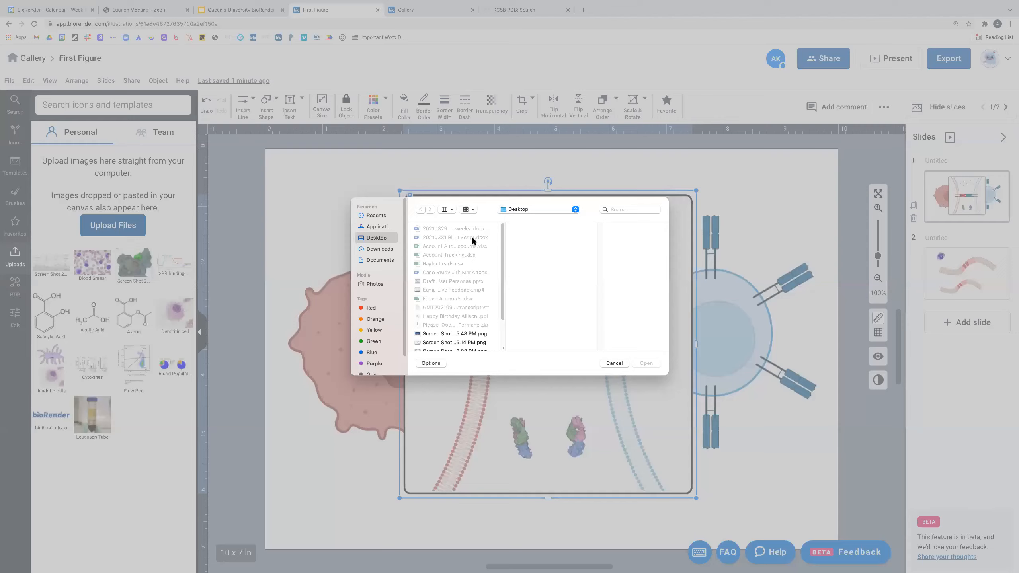
scroll(450, 306, up, 3)
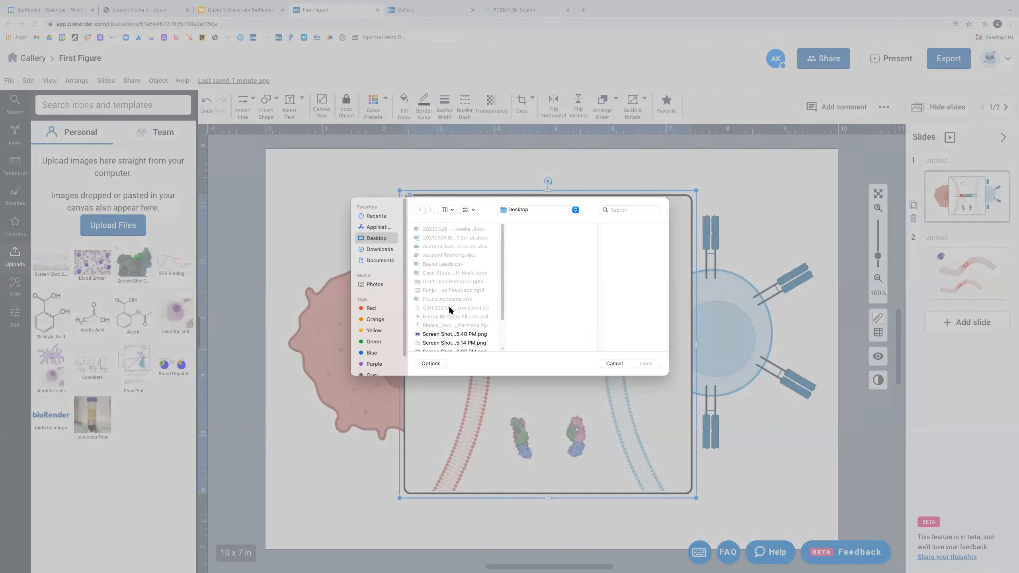
click(618, 366)
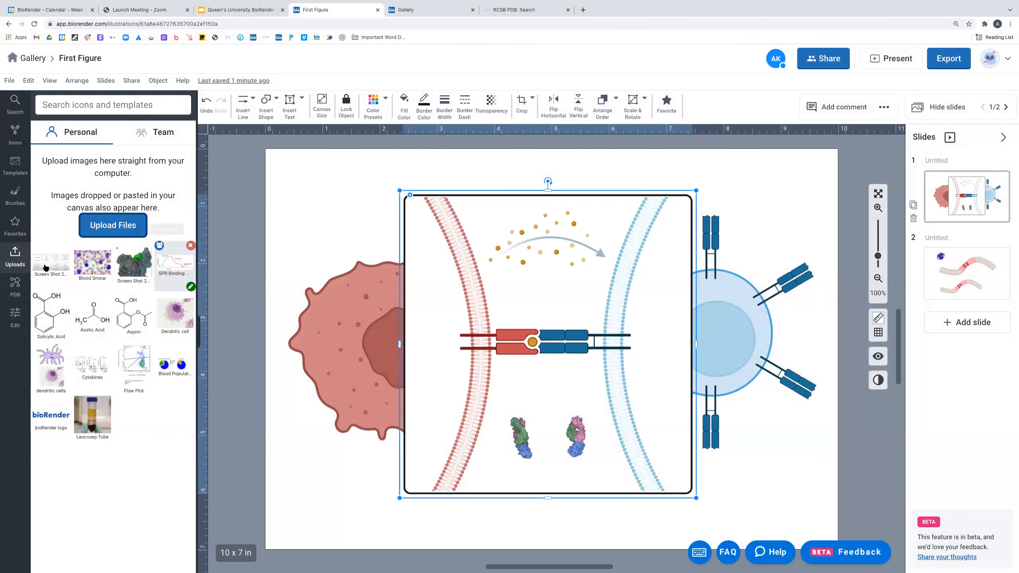
mouse_move(66, 296)
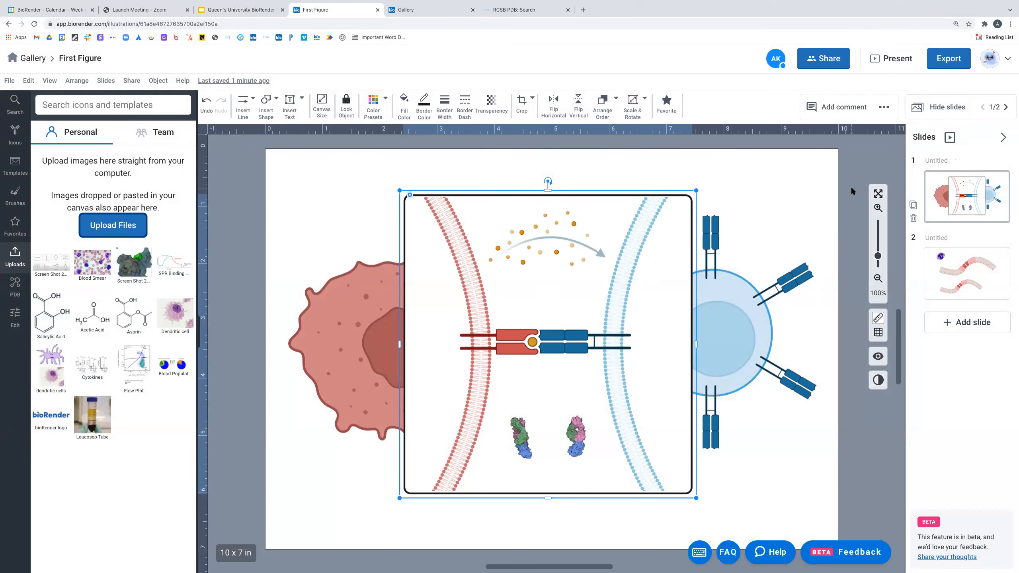
- Place the Blood Smear image and the bioRender logo on the canvas, shrinking both
mouse_move(158, 355)
mouse_move(93, 261)
mouse_down()
mouse_move(378, 240)
mouse_move(479, 321)
mouse_move(375, 243)
mouse_up()
drag(321, 205, 337, 200)
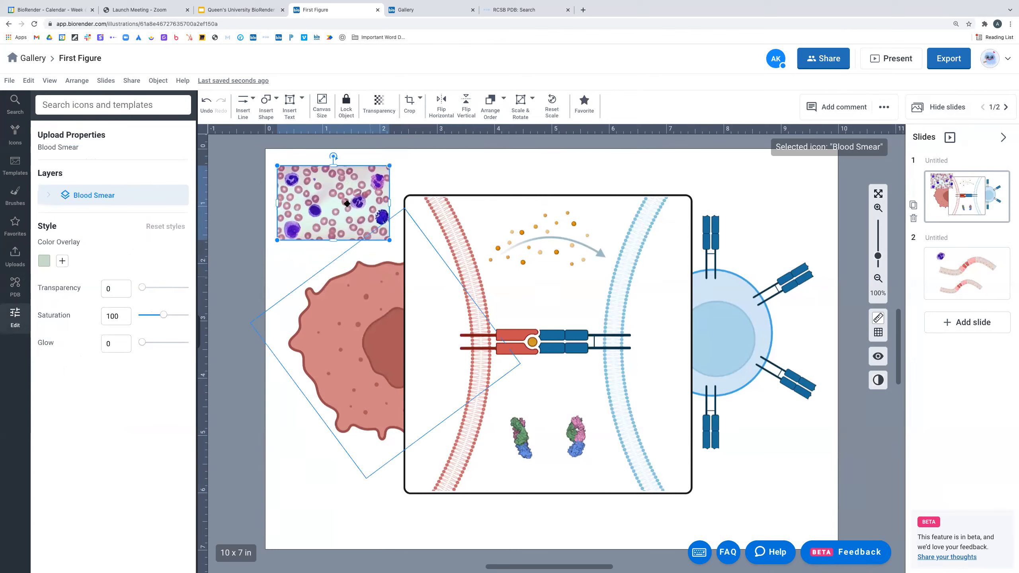
click(425, 170)
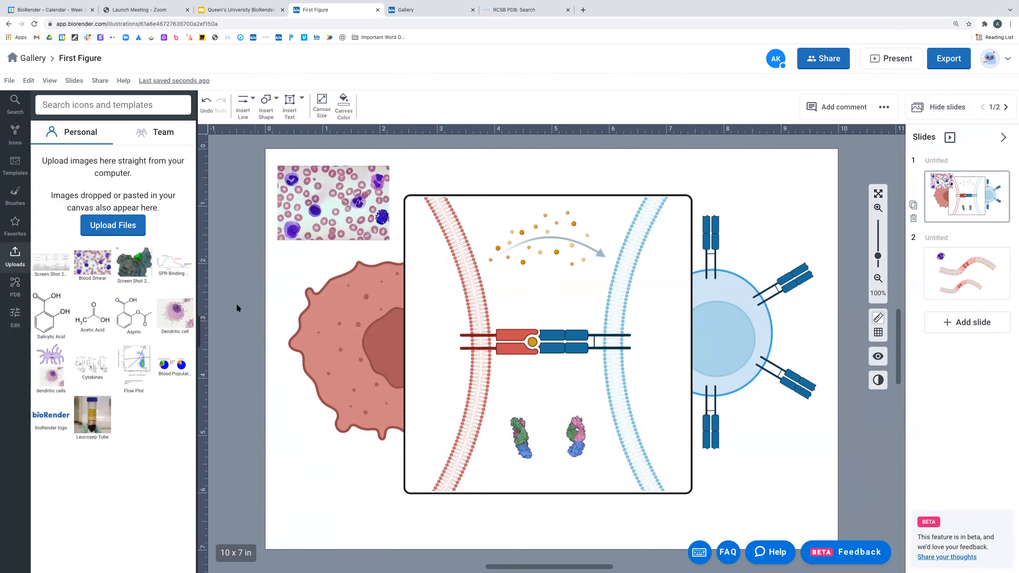
drag(51, 415, 366, 509)
drag(409, 534, 369, 486)
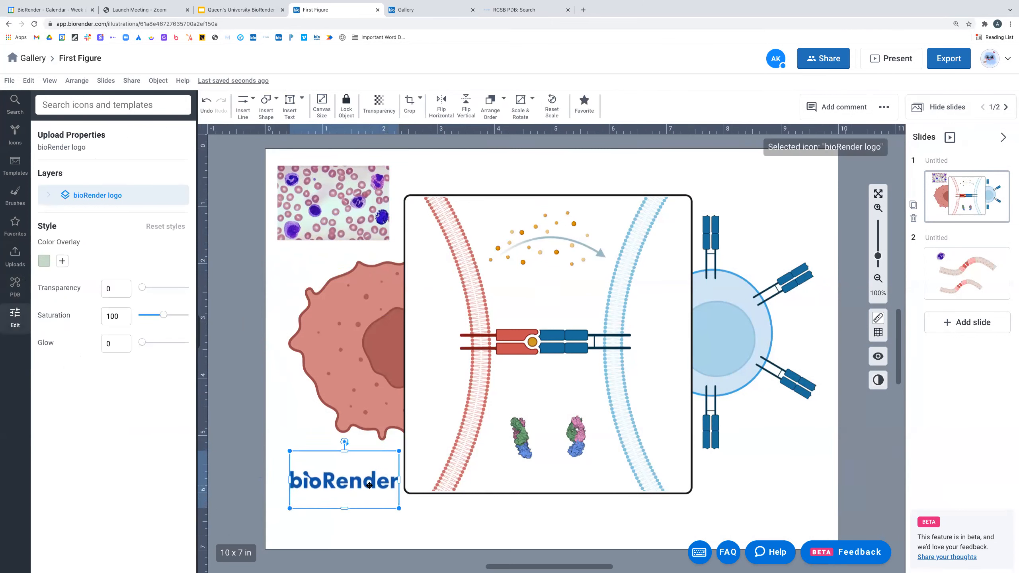
- Delete the Blood Smear image and fade the bioRender logo to 63 transparency
click(342, 210)
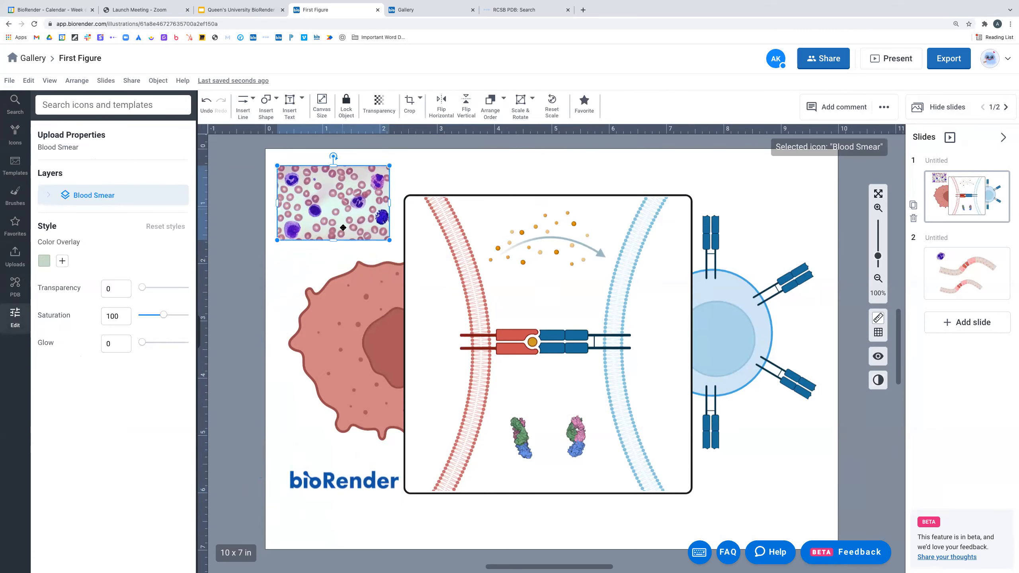
key(Delete)
click(377, 483)
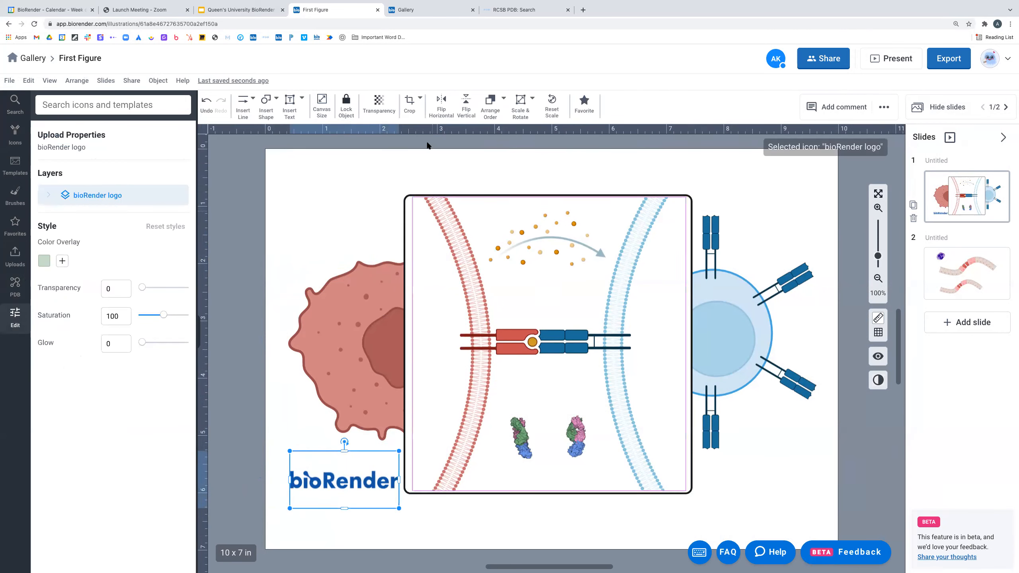
click(378, 103)
drag(410, 128, 427, 128)
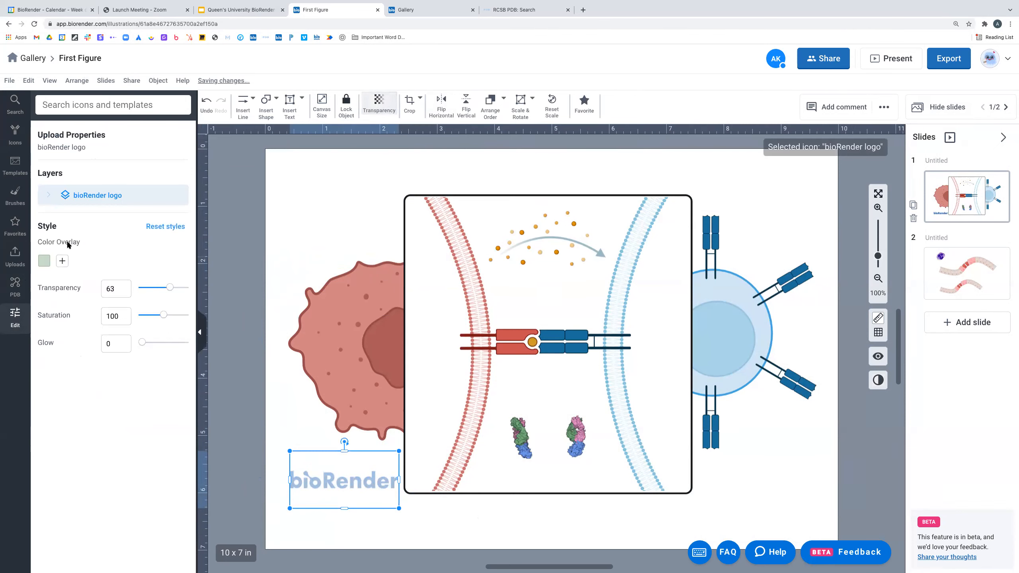
click(16, 257)
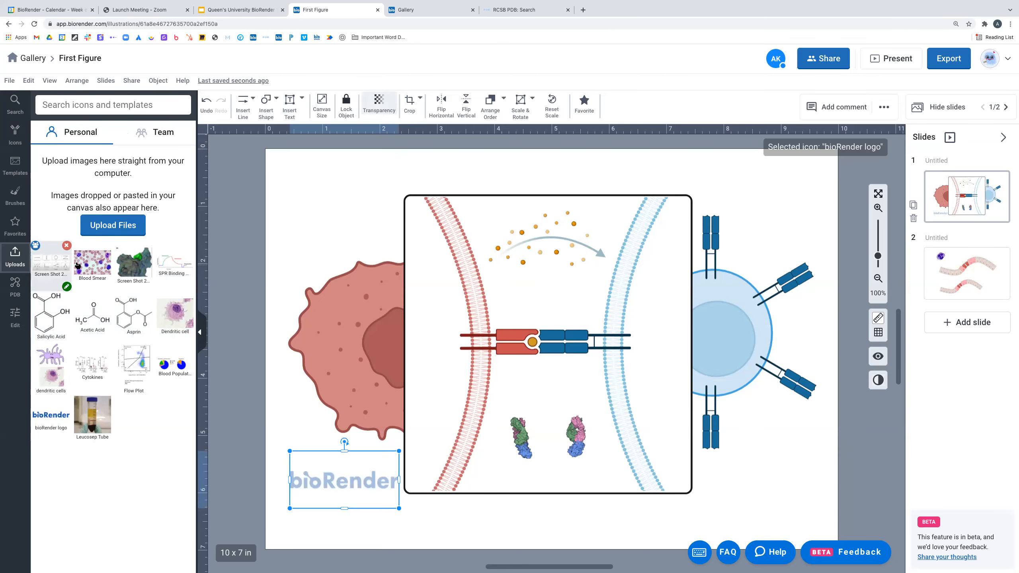
- Share the Blood Smear upload with the team and view it under Team uploads
mouse_move(91, 261)
click(76, 246)
click(537, 441)
click(161, 138)
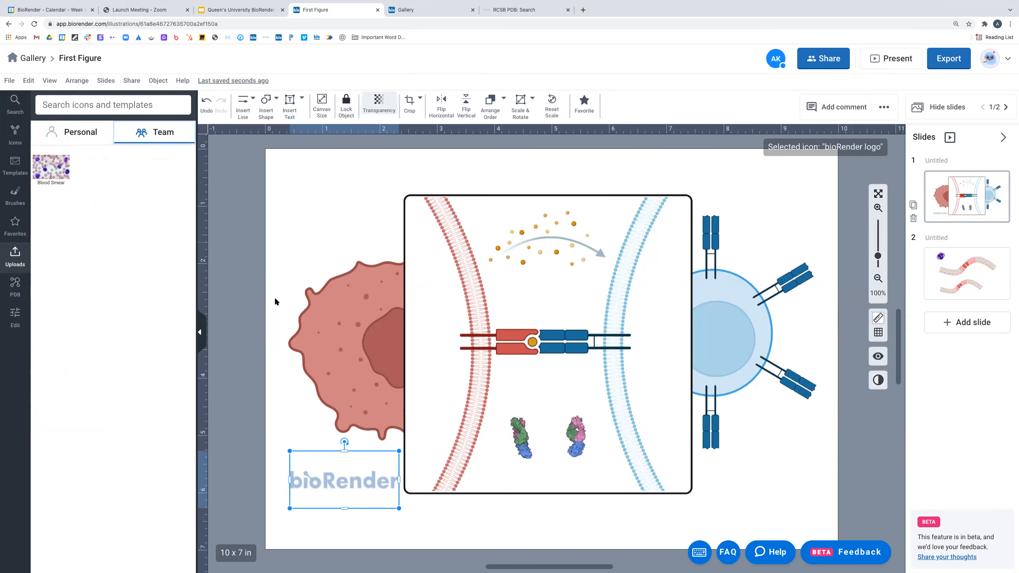
click(325, 211)
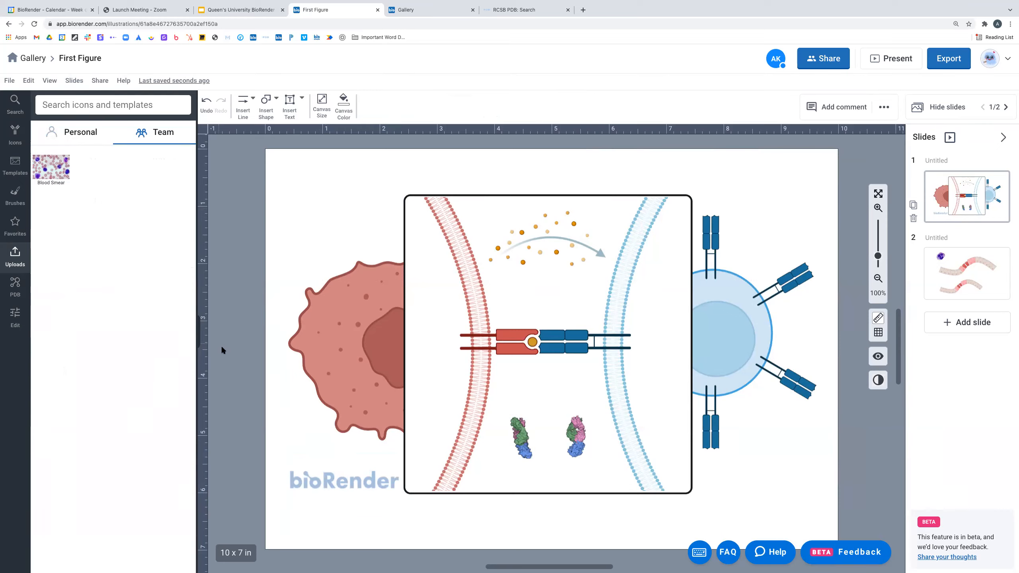
click(15, 165)
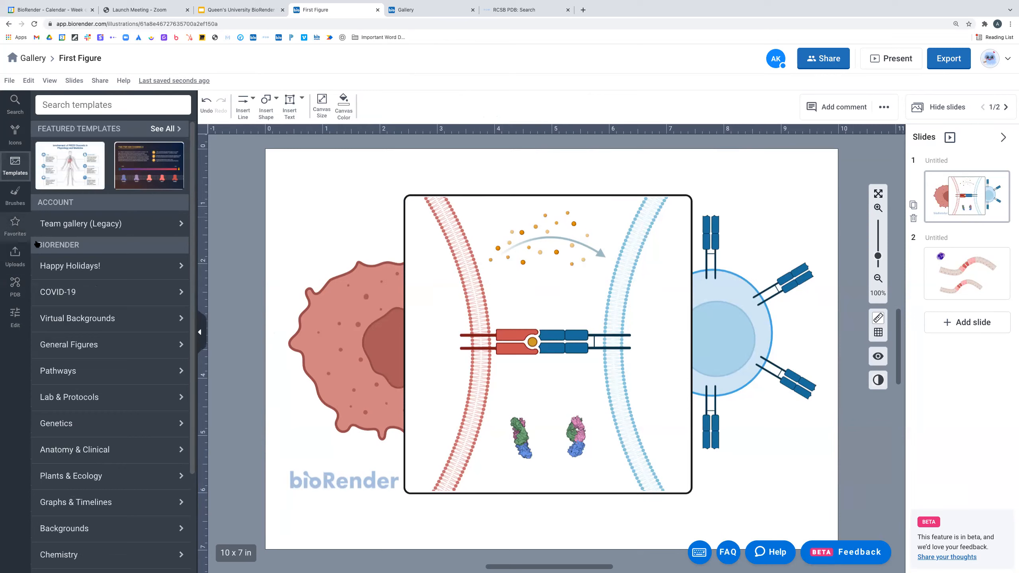
- Browse the templates down to the Genetics category and scroll through it
scroll(92, 342, down, 3)
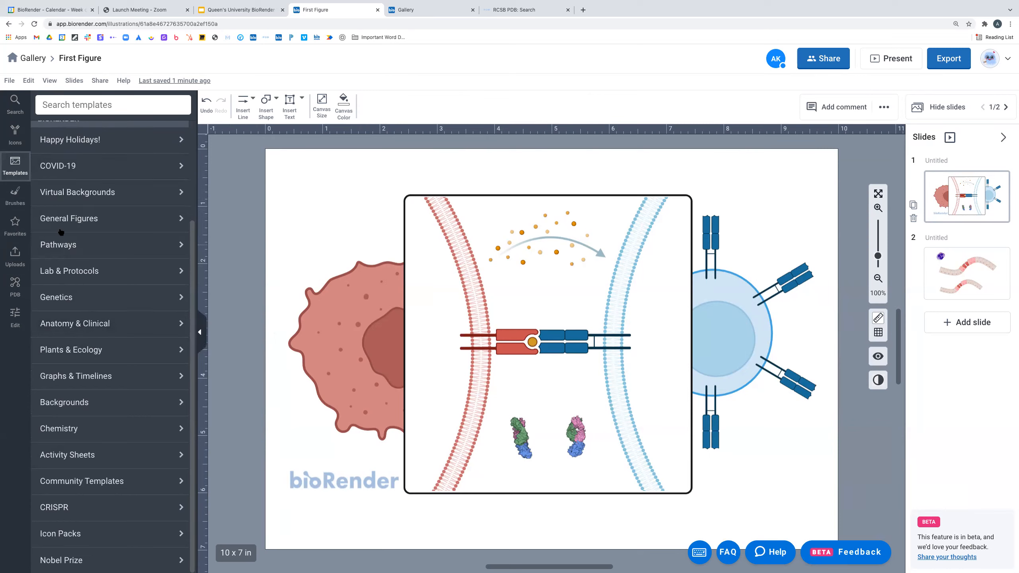
click(86, 296)
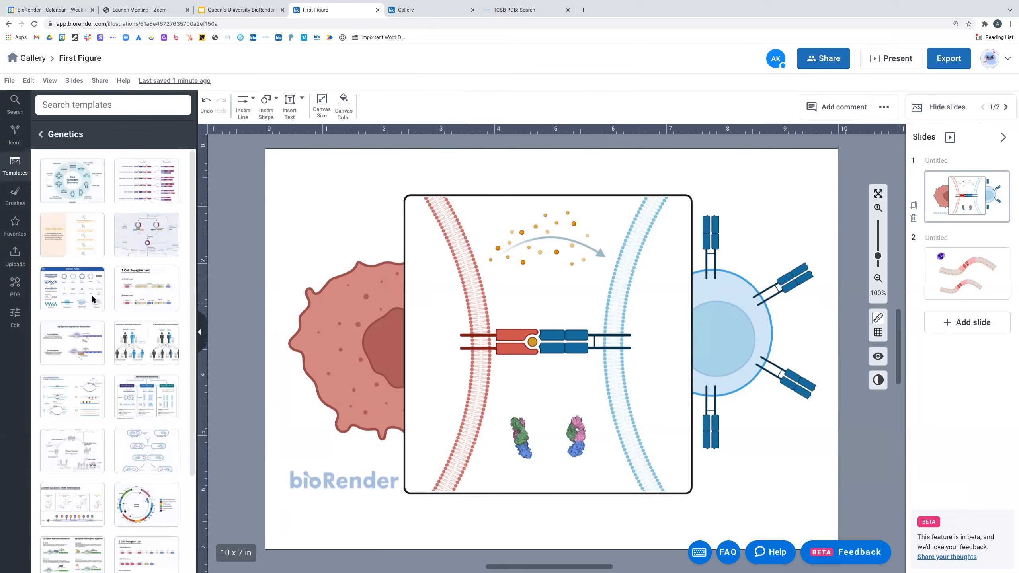
scroll(90, 297, down, 3)
scroll(86, 333, down, 2)
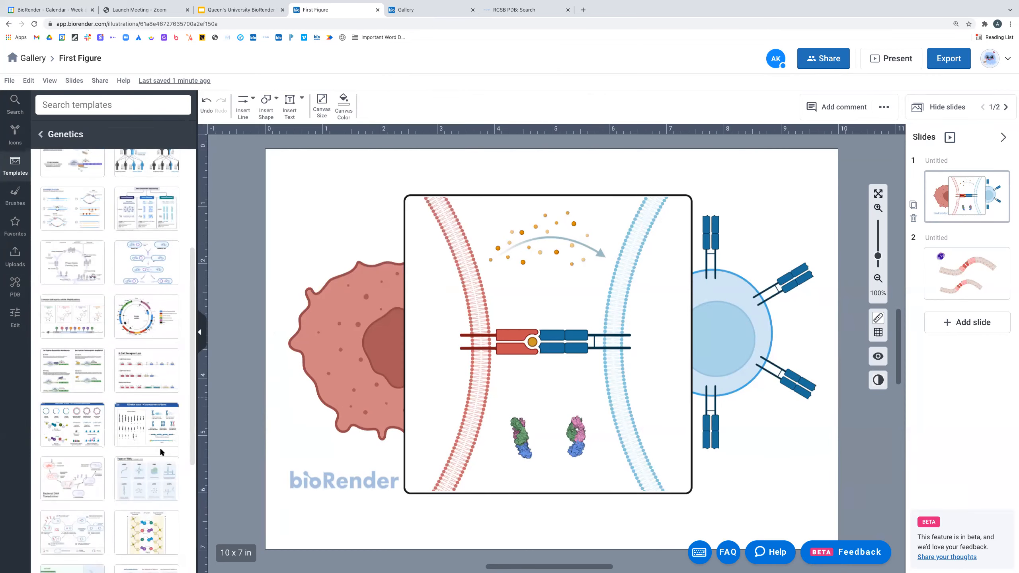
mouse_move(128, 370)
scroll(126, 373, down, 8)
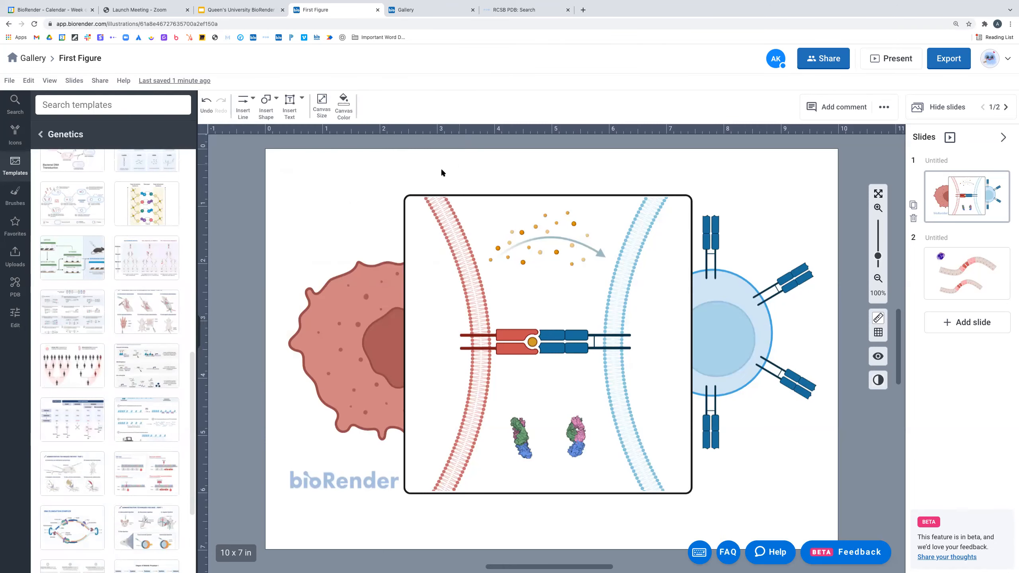
- Preview the Molecular Structure of DNA template, then close it without adding it
click(132, 201)
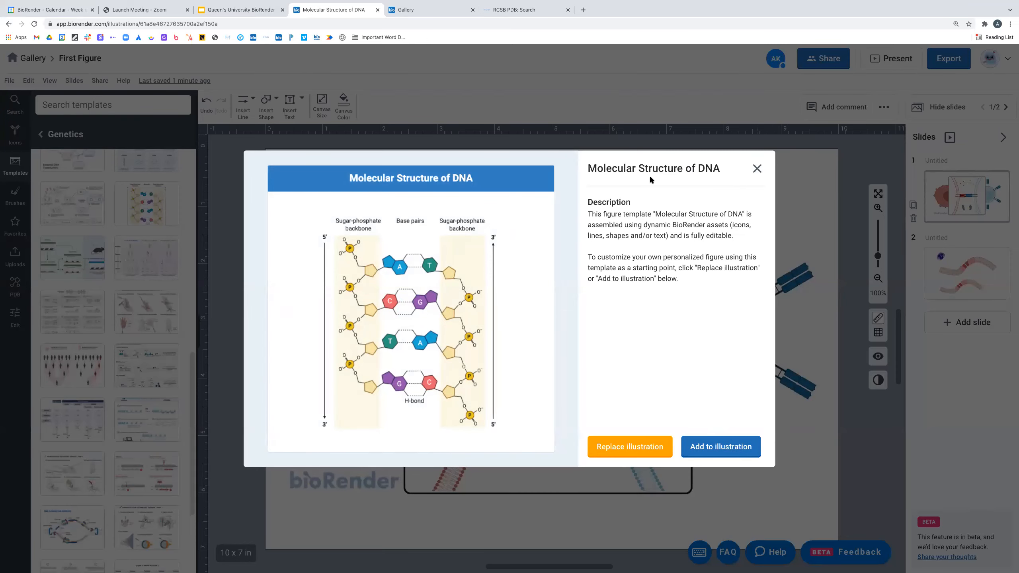
click(757, 169)
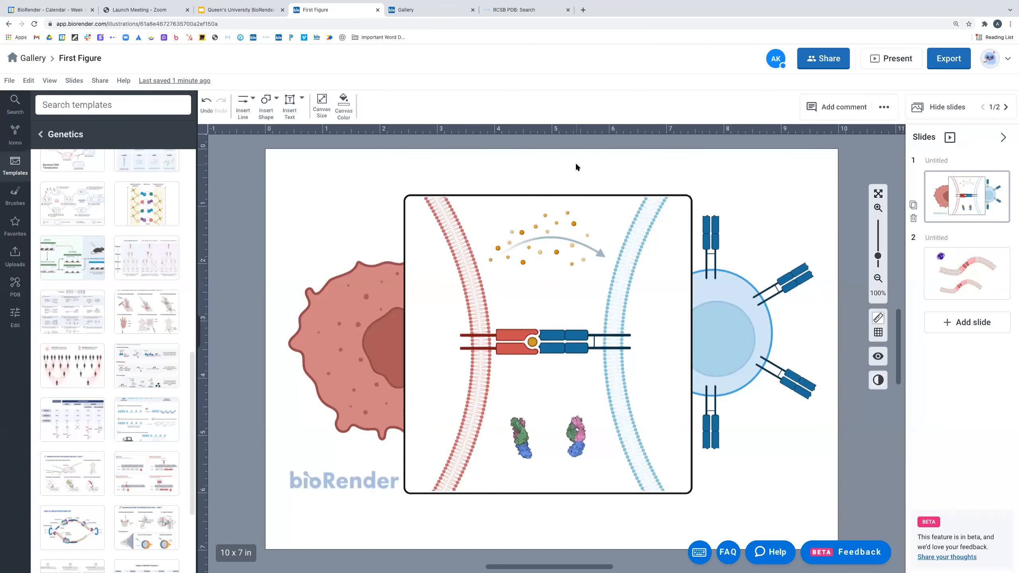
scroll(133, 254, down, 3)
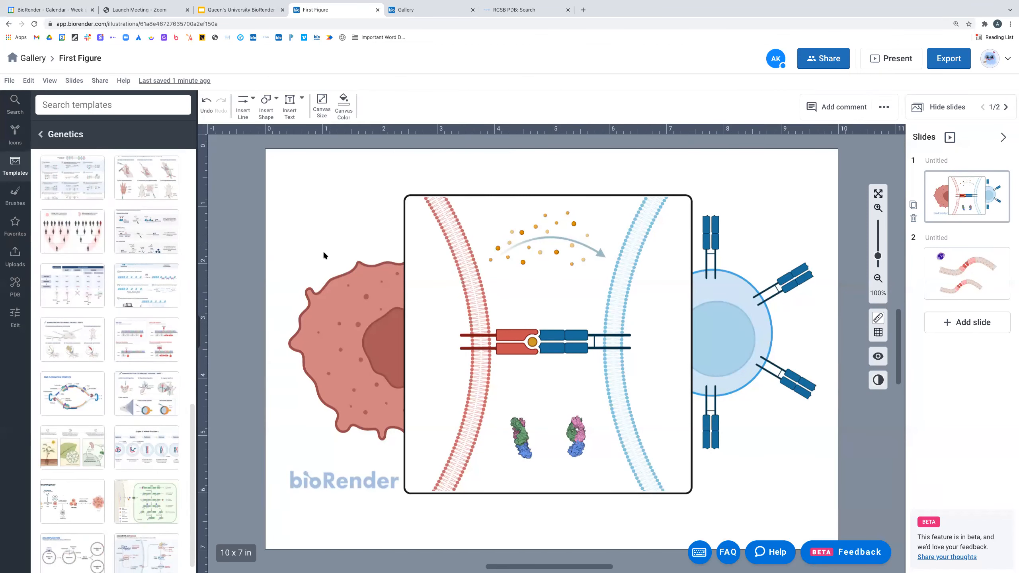
scroll(305, 259, up, 1)
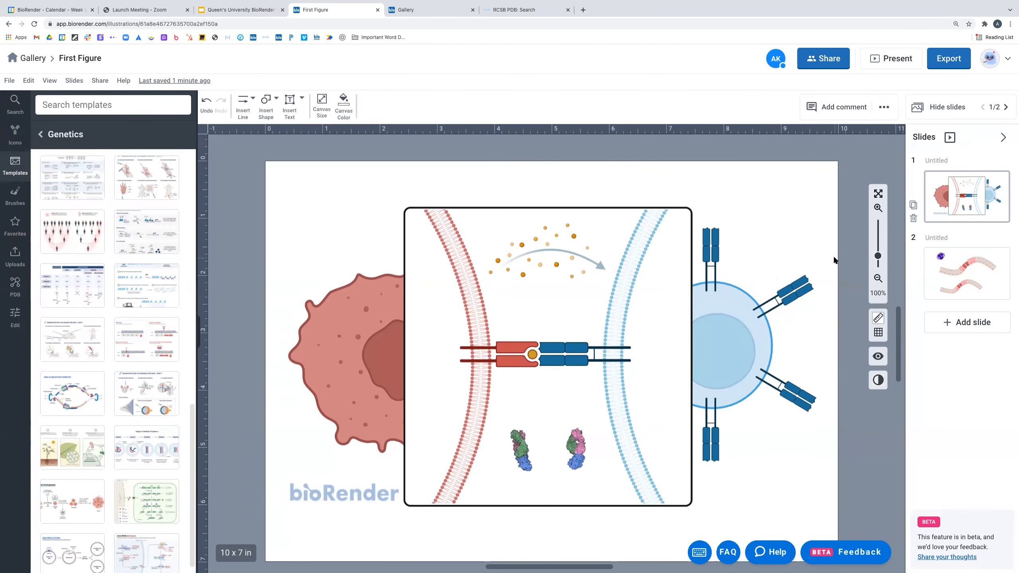
scroll(832, 207, down, 1)
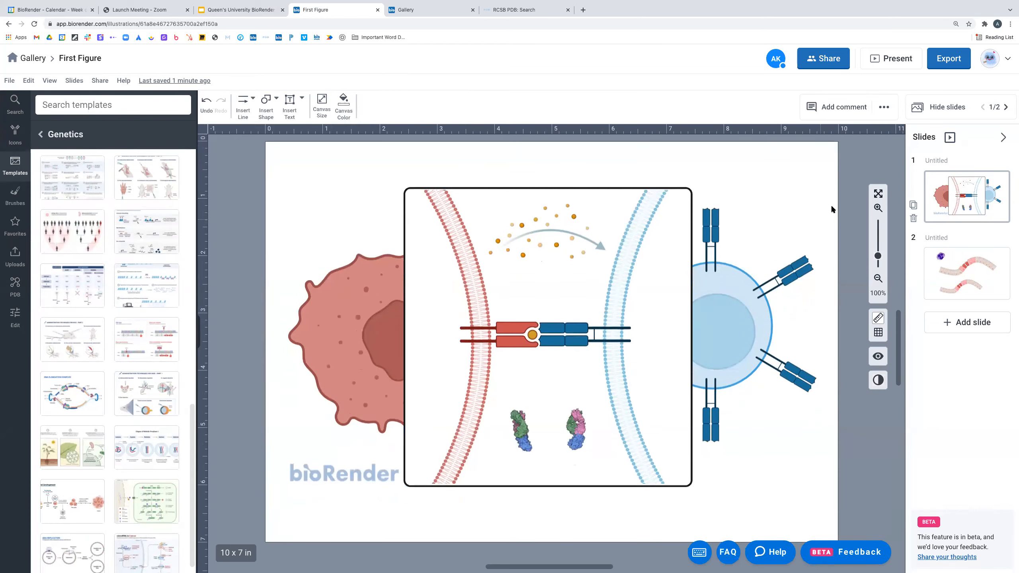
click(949, 60)
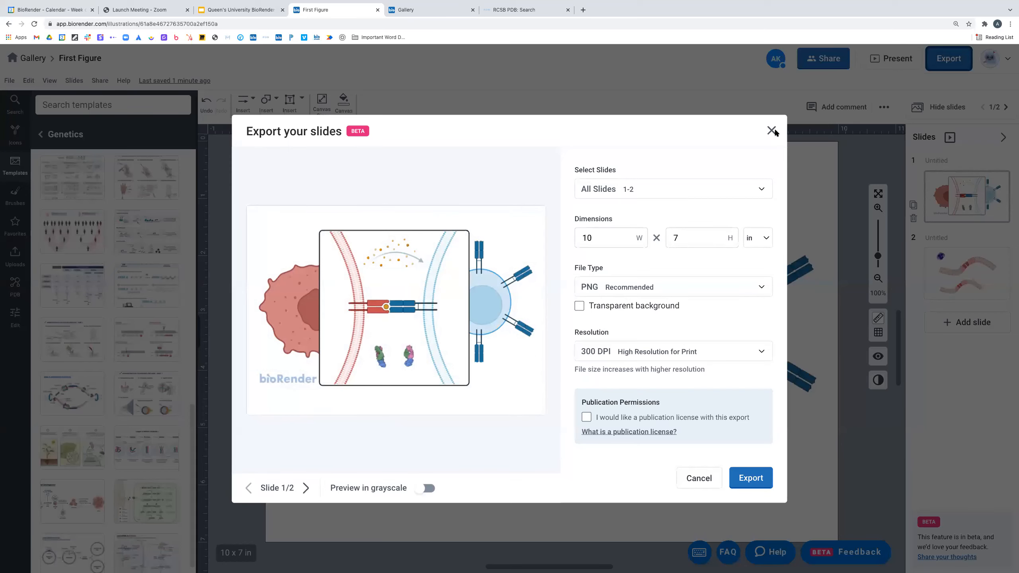
- Check which slides are selected for export, then delete slide 2, leaving one slide
click(774, 131)
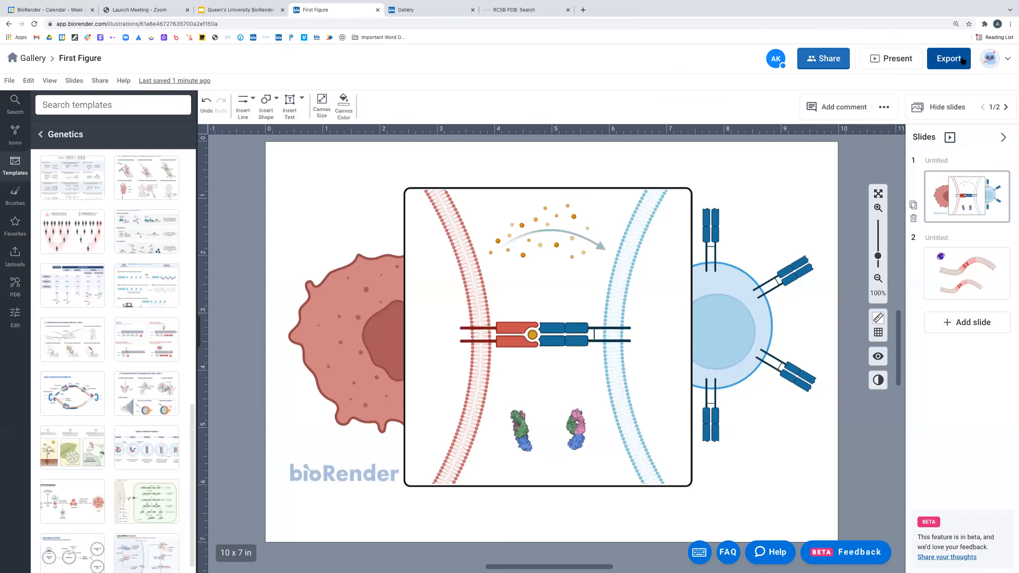
click(961, 61)
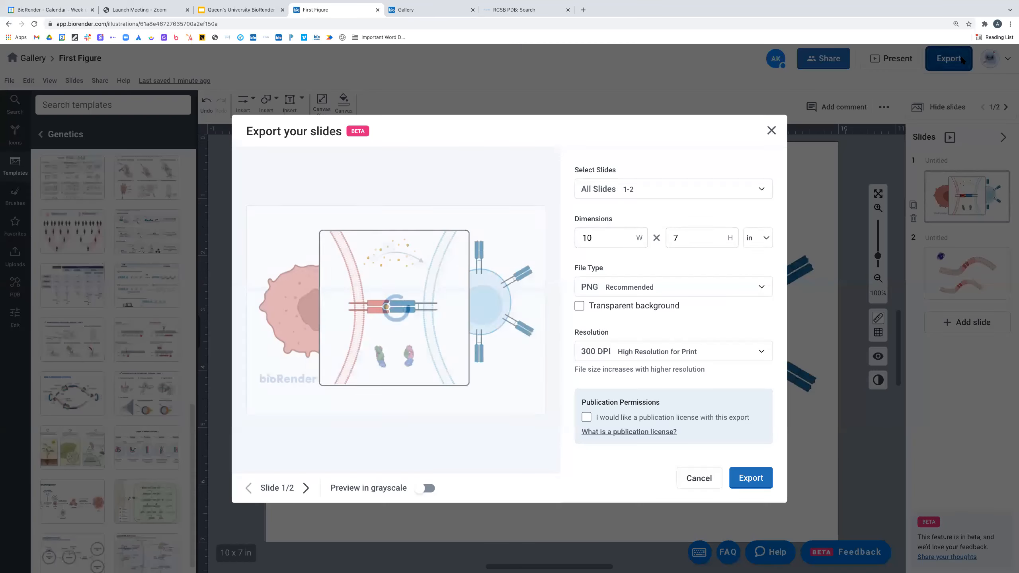
click(658, 195)
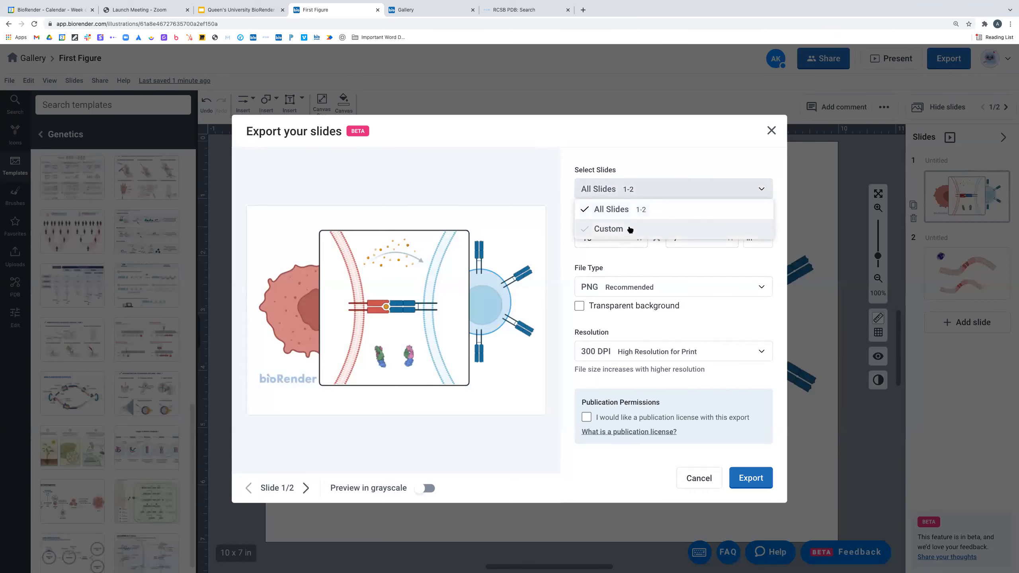
click(761, 190)
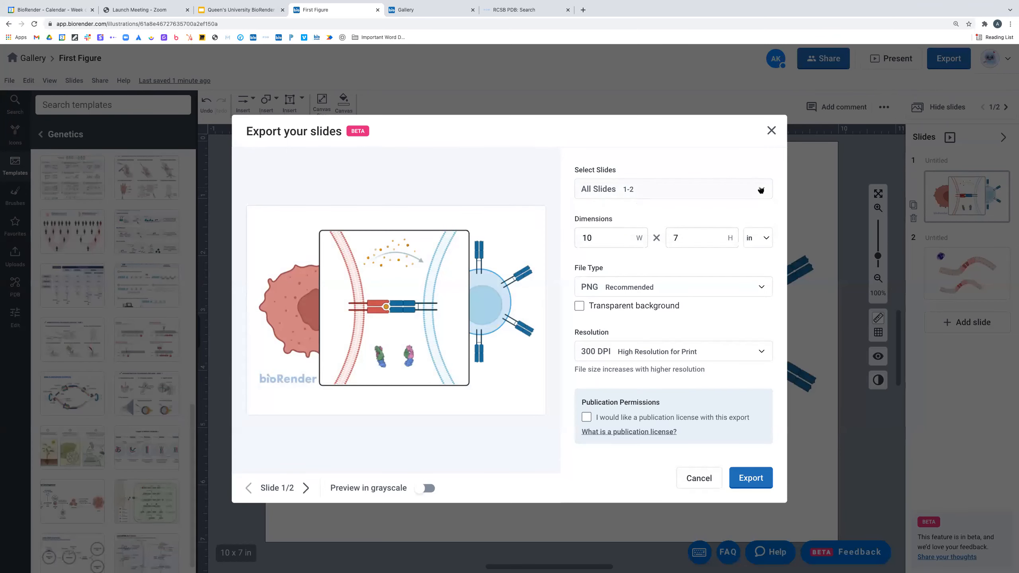
click(963, 259)
click(914, 292)
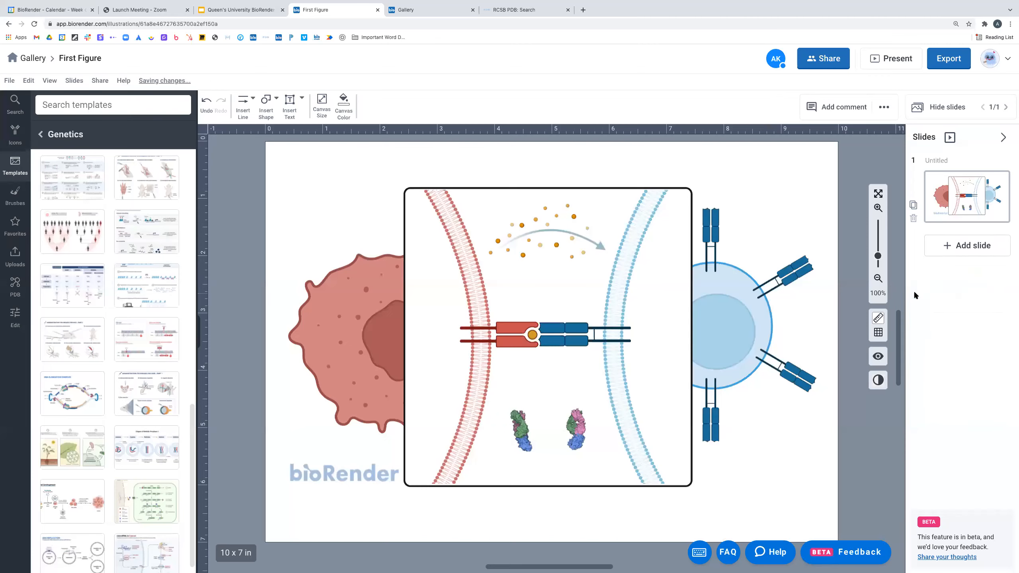
click(948, 67)
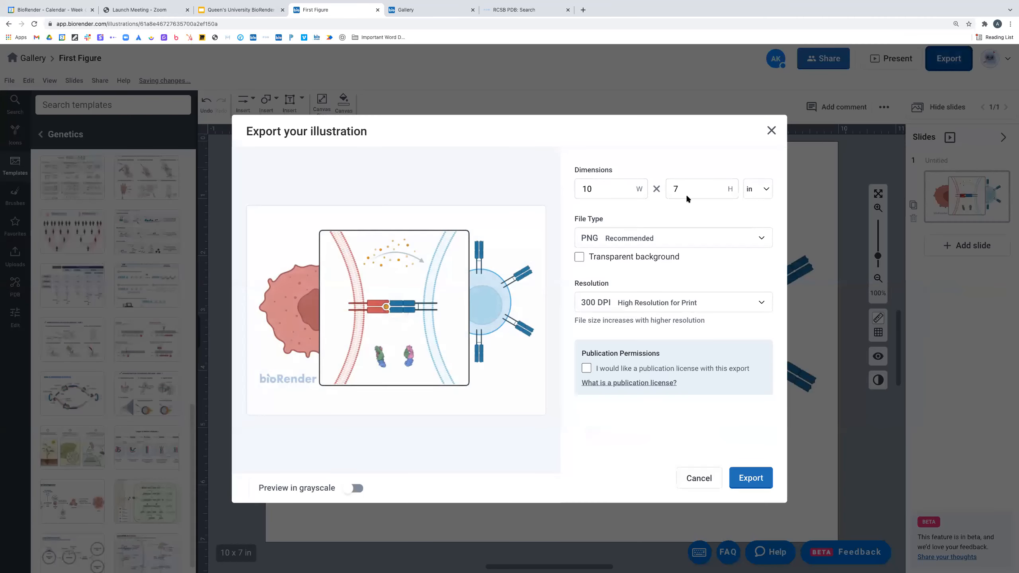
- Export as PNG with a transparent background at 300 DPI, requesting a publication license
click(632, 236)
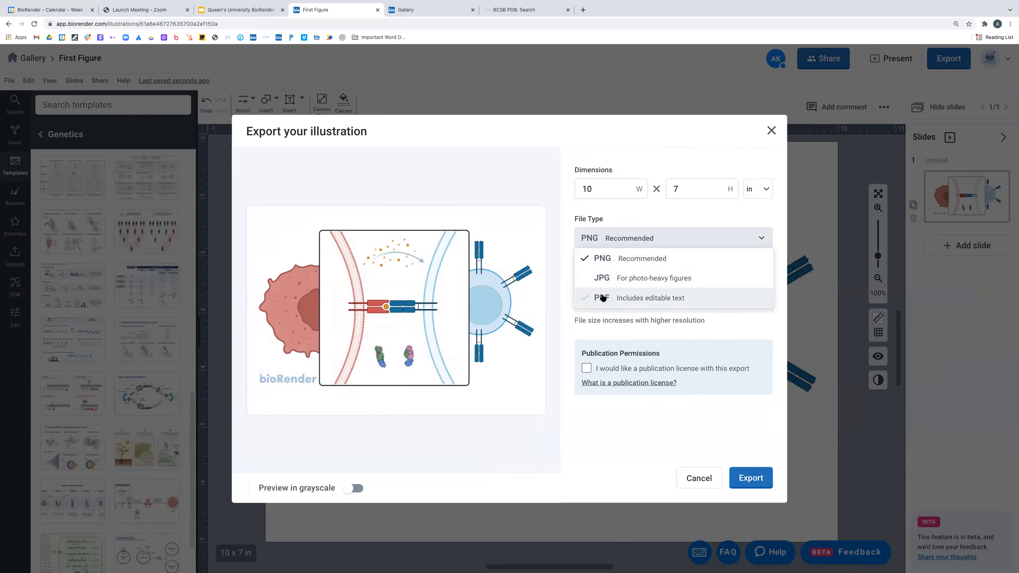
click(718, 321)
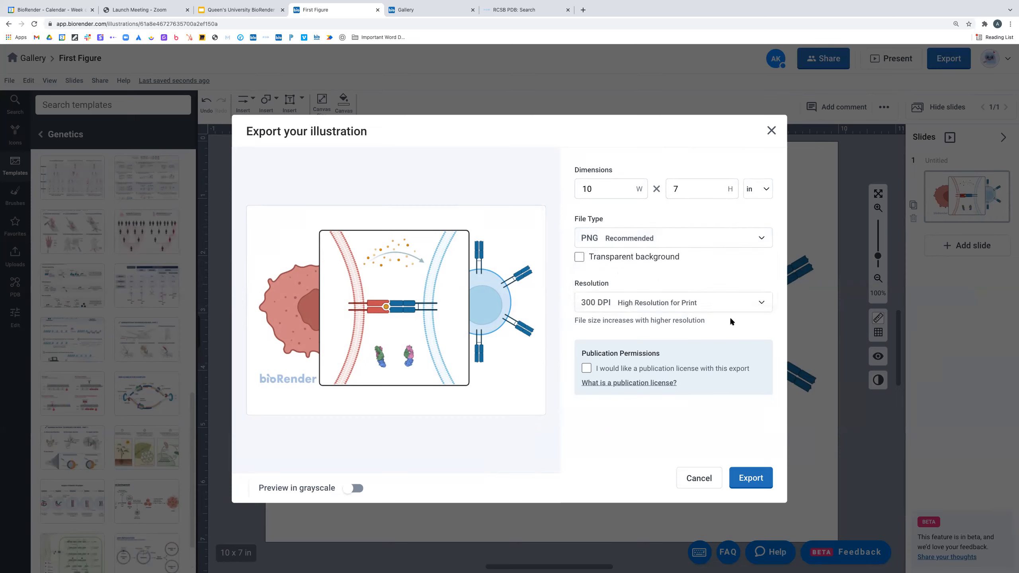
click(580, 258)
click(649, 306)
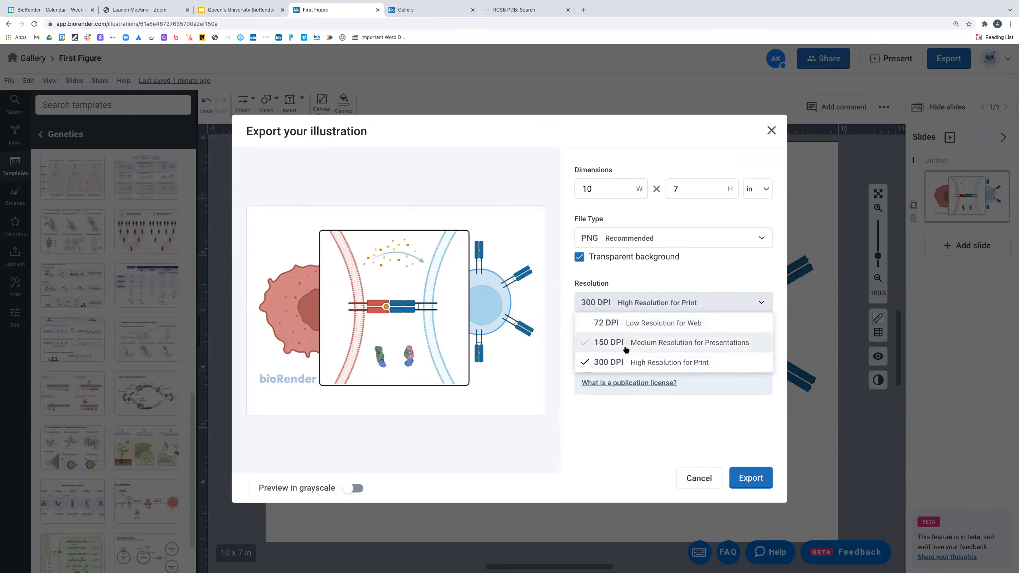
click(607, 344)
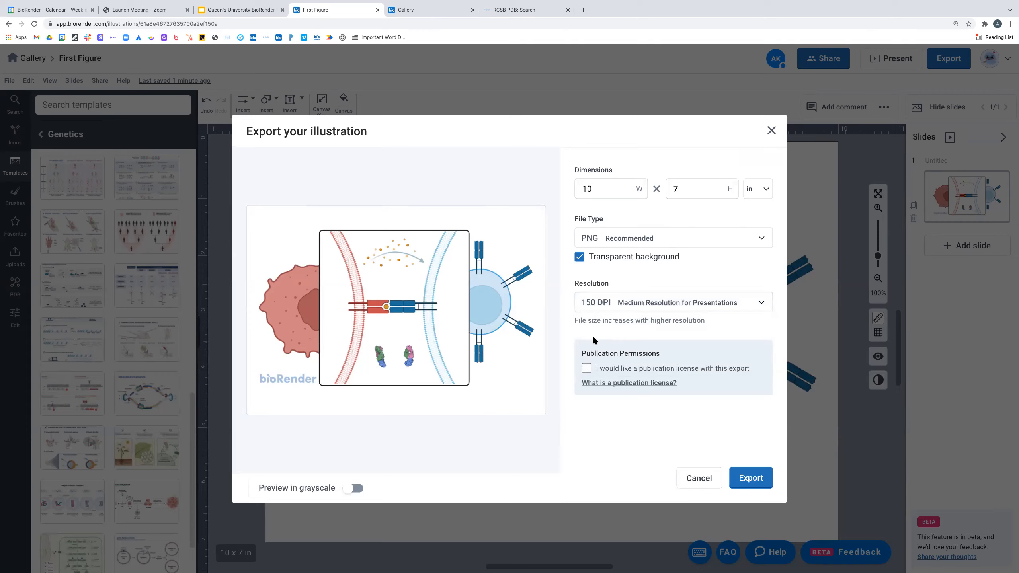
click(608, 310)
click(620, 362)
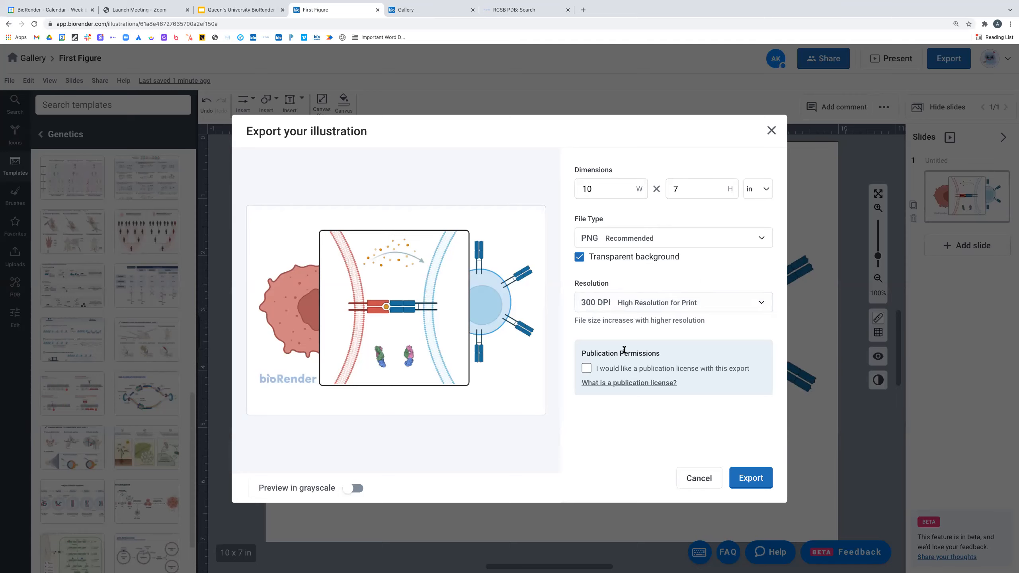
click(587, 369)
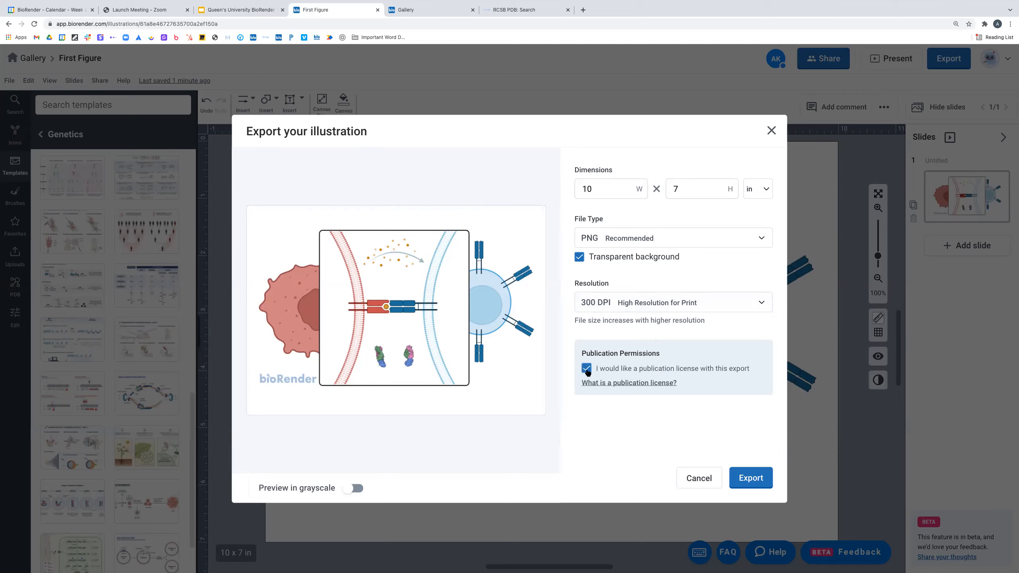
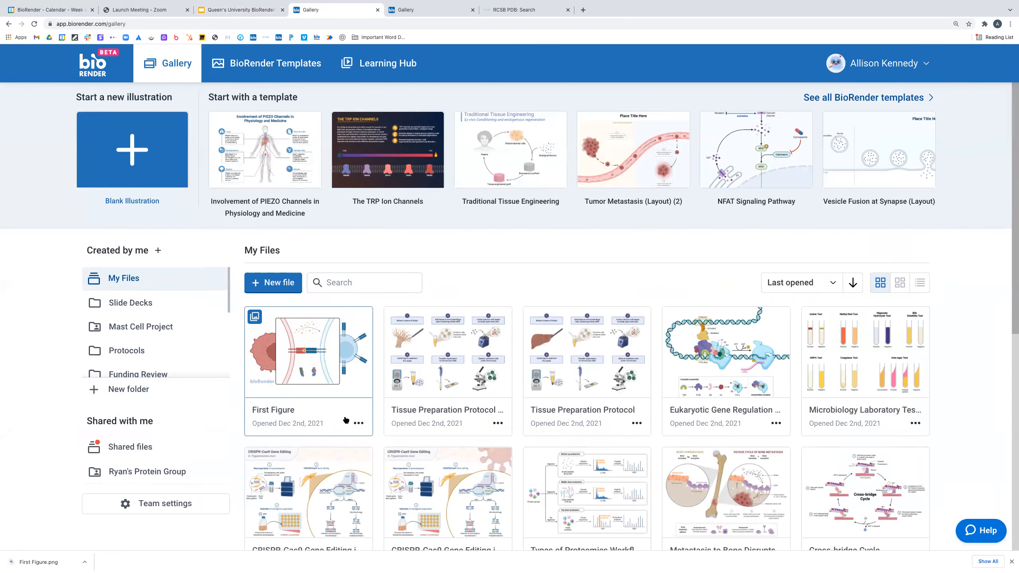
- Bring up First Figure's version history from its card menu in the Gallery
click(358, 423)
click(421, 488)
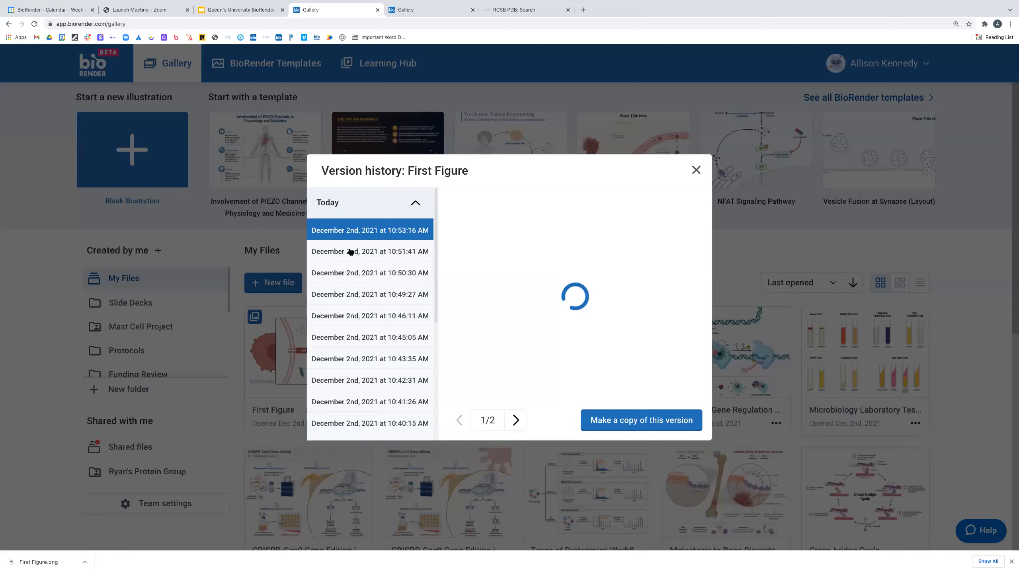
- Scroll through First Figure's saved versions, then collapse the Today group
scroll(364, 328, down, 2)
scroll(365, 330, down, 6)
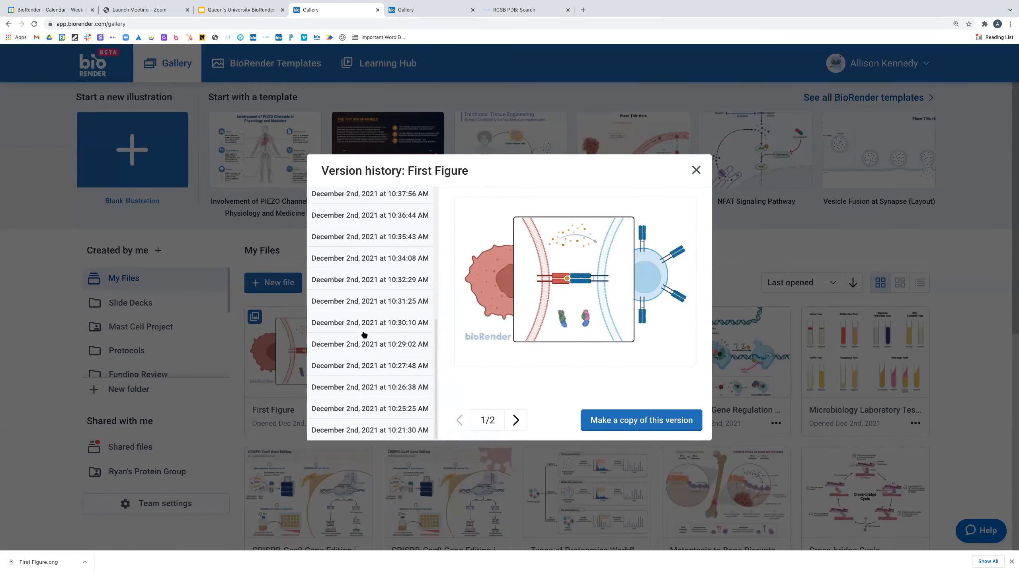
scroll(363, 335, up, 6)
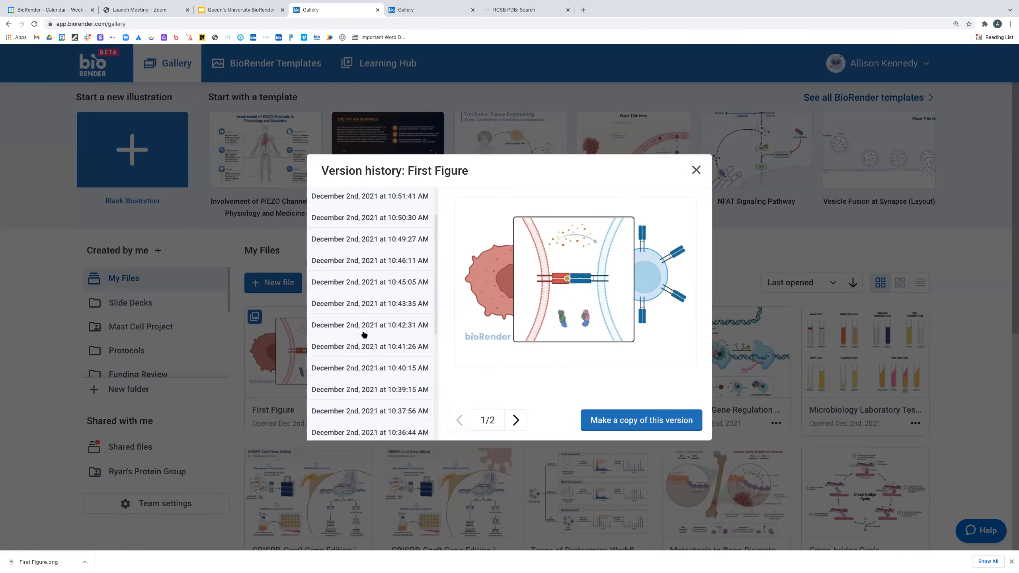
scroll(359, 281, up, 2)
scroll(367, 261, down, 1)
scroll(376, 313, down, 6)
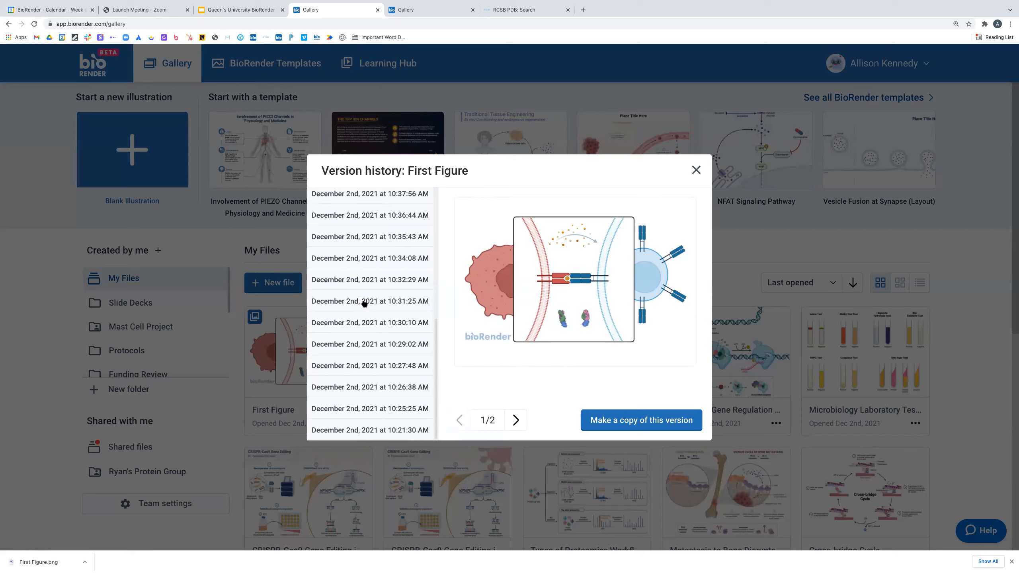
scroll(384, 249, up, 5)
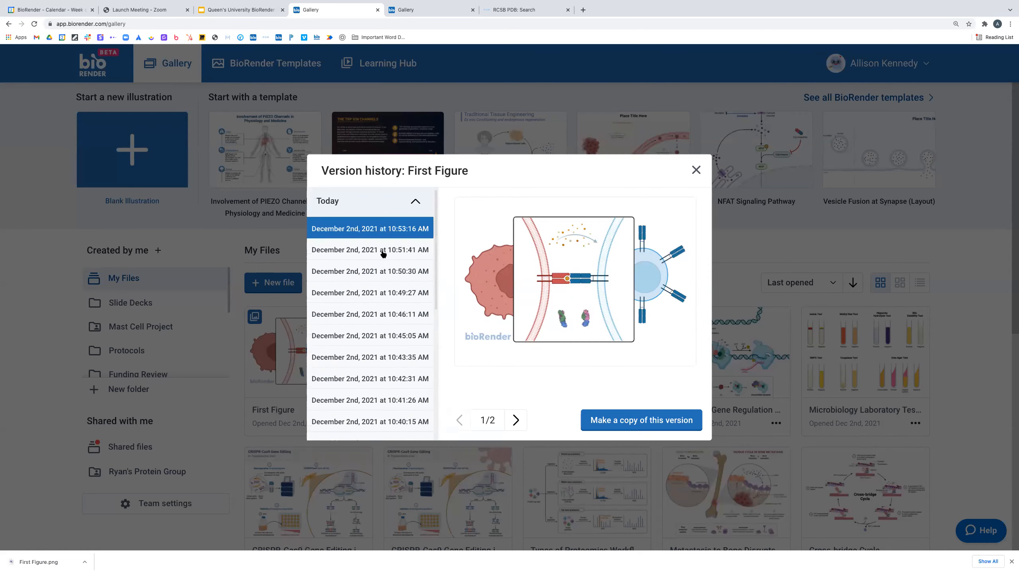
click(415, 202)
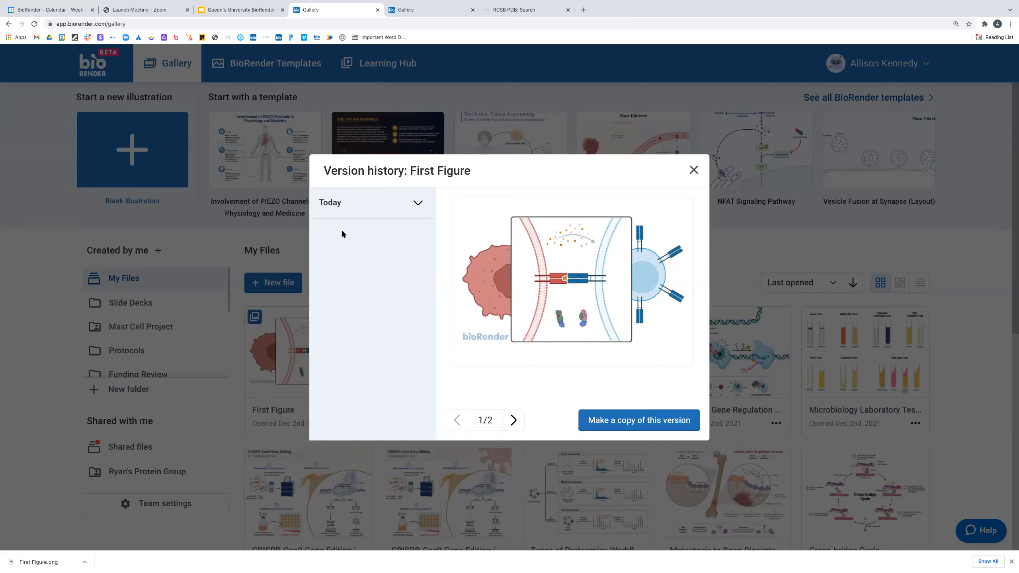
- Close the version history and return to the file gallery
click(693, 171)
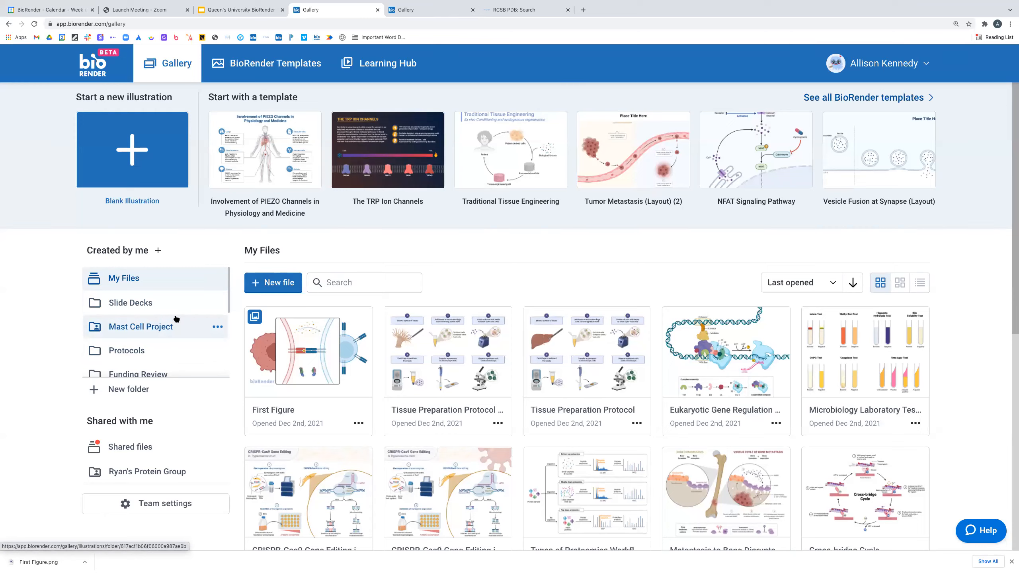
scroll(177, 321, down, 2)
scroll(172, 353, down, 3)
scroll(156, 352, up, 5)
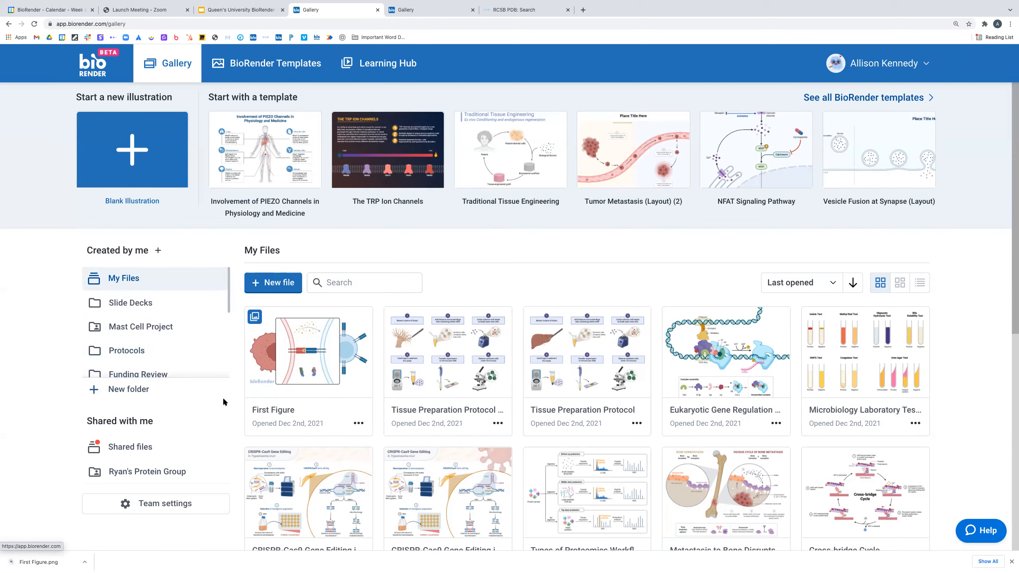
- Bring up Send a copy for First Figure, then dismiss the email form without sending
click(358, 424)
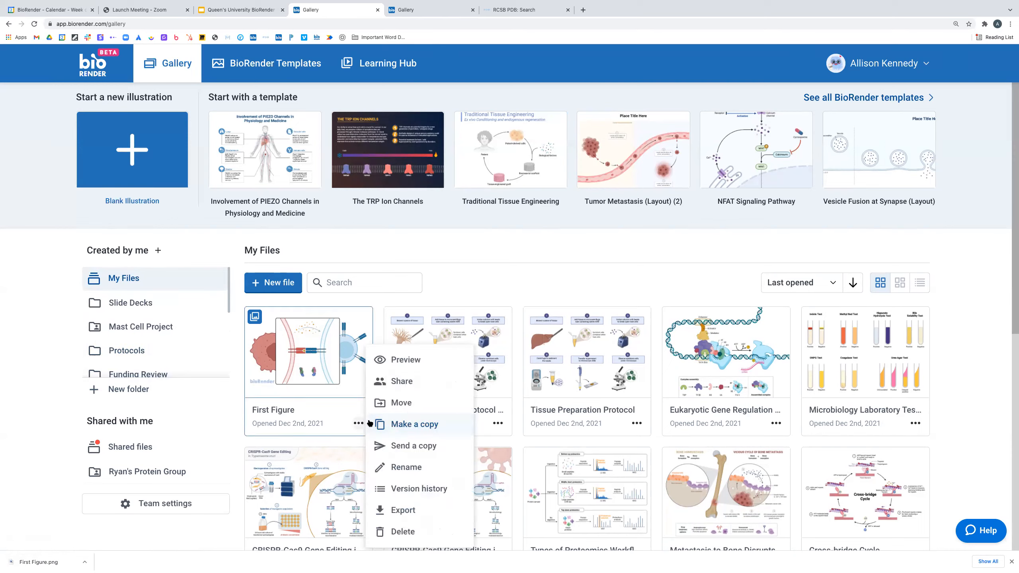
click(415, 444)
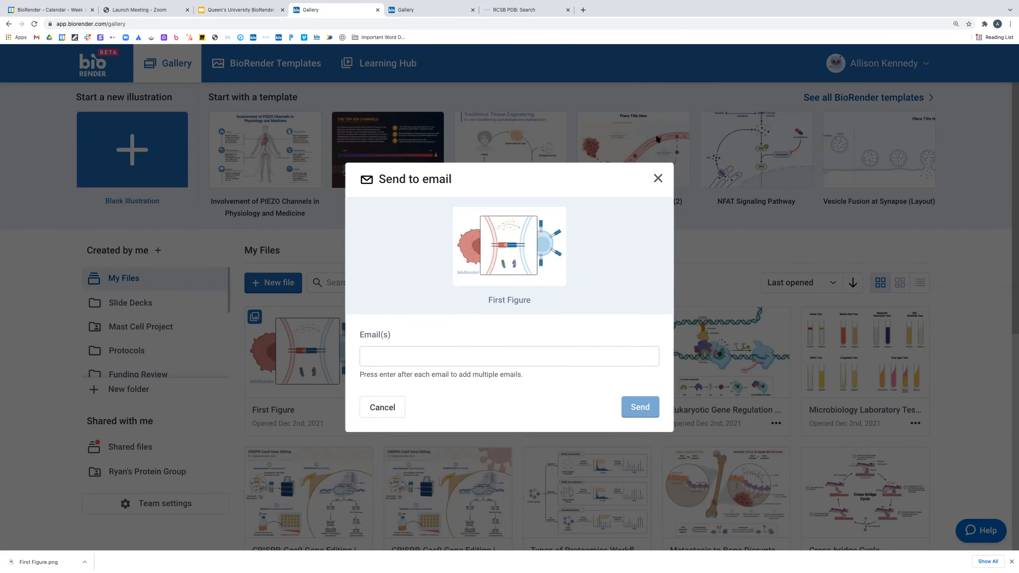
click(658, 179)
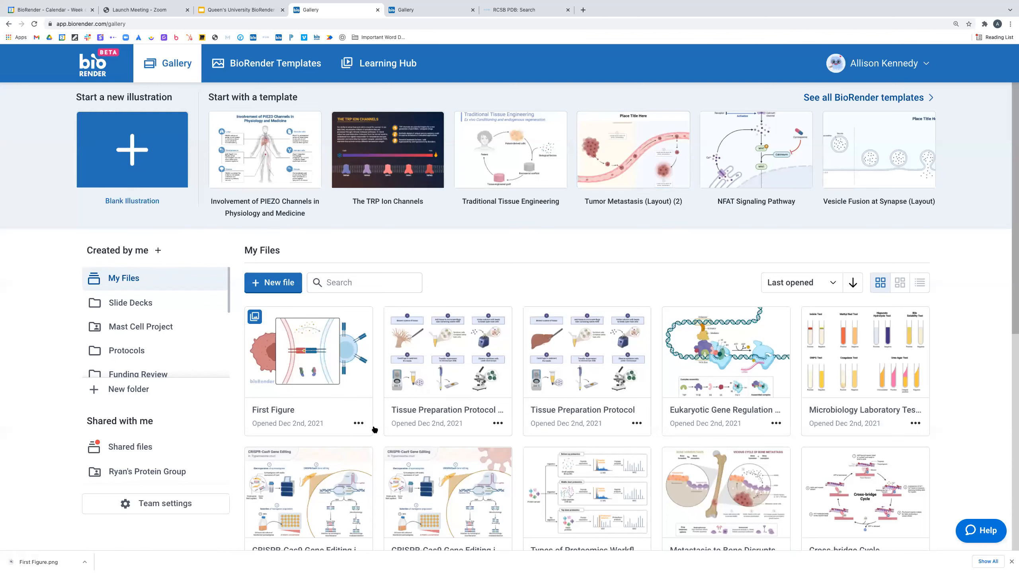
- Bring up First Figure's sharing settings and check its current collaborators
click(358, 424)
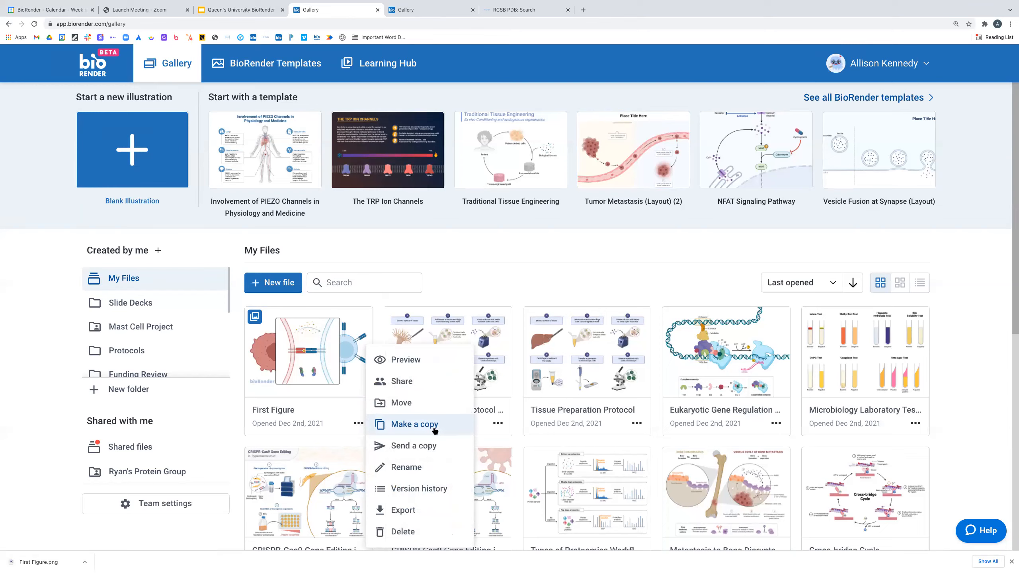
click(400, 382)
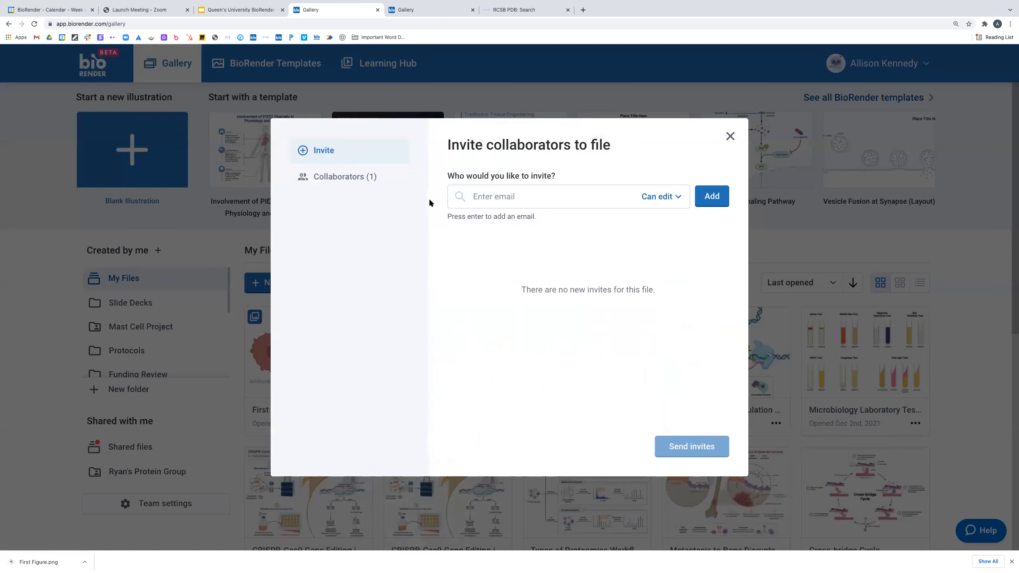
click(366, 178)
click(342, 157)
- Invite the collaborator's e-mail address with Can edit permission and send the invite
click(494, 195)
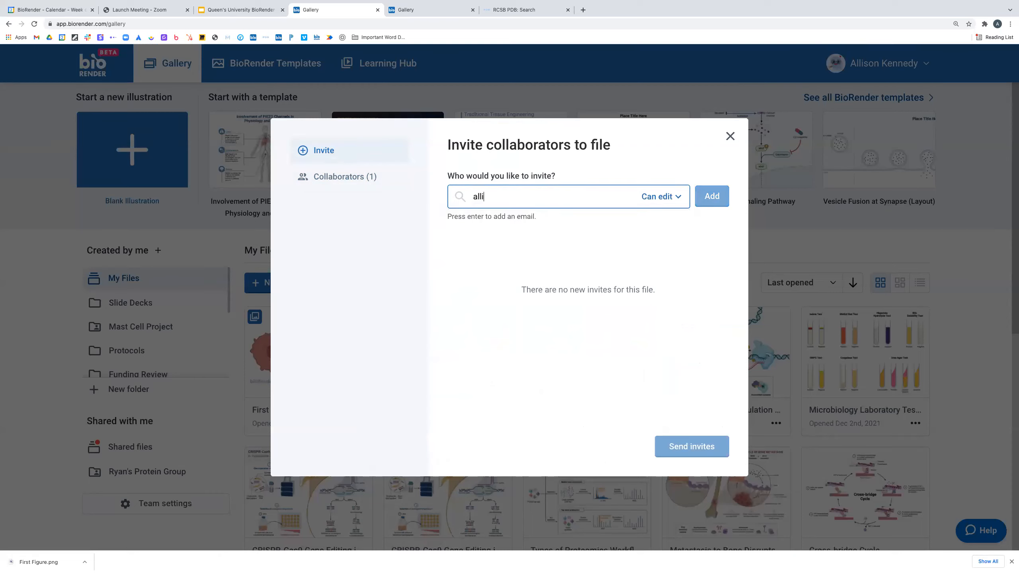
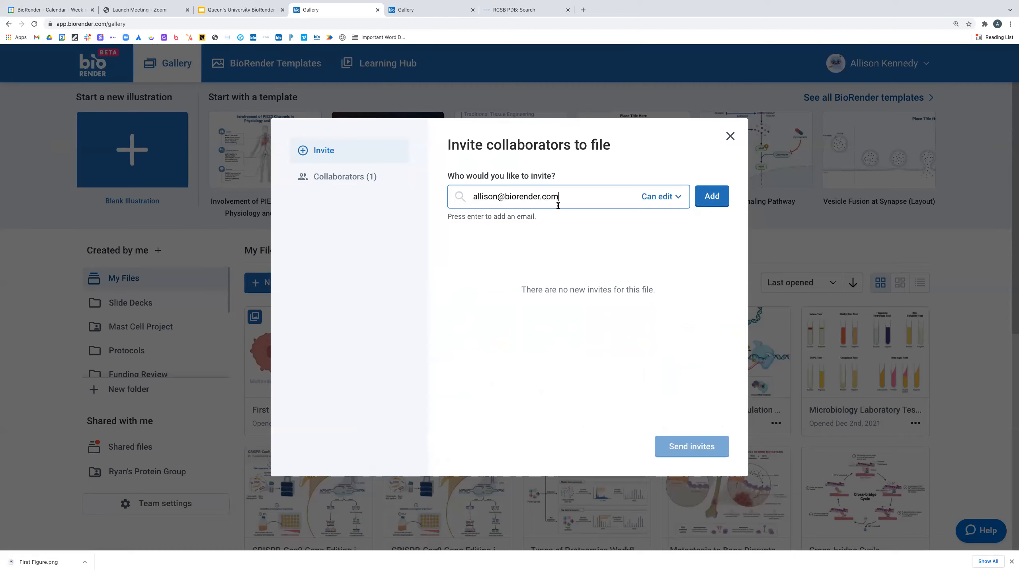
click(677, 197)
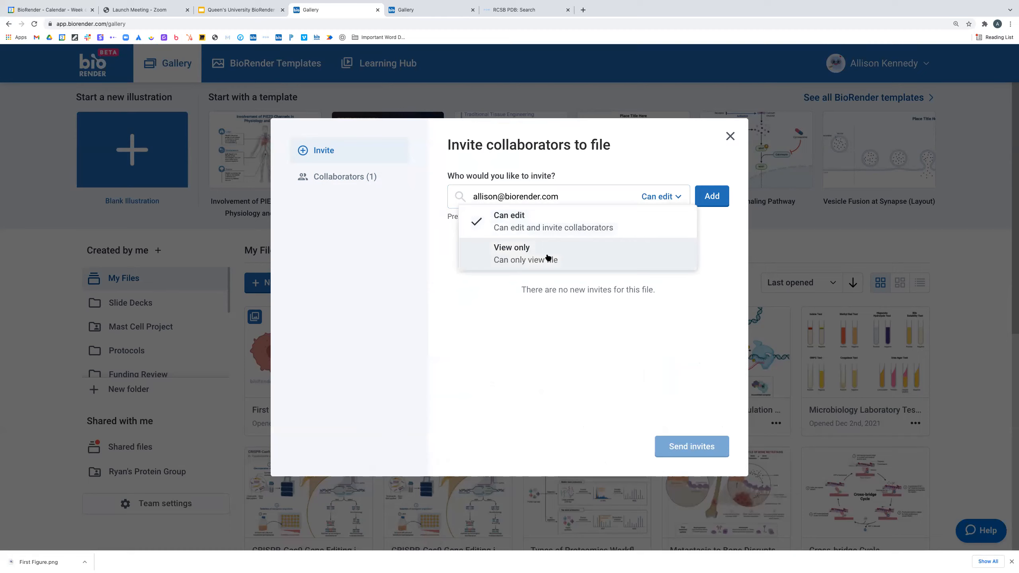
click(556, 226)
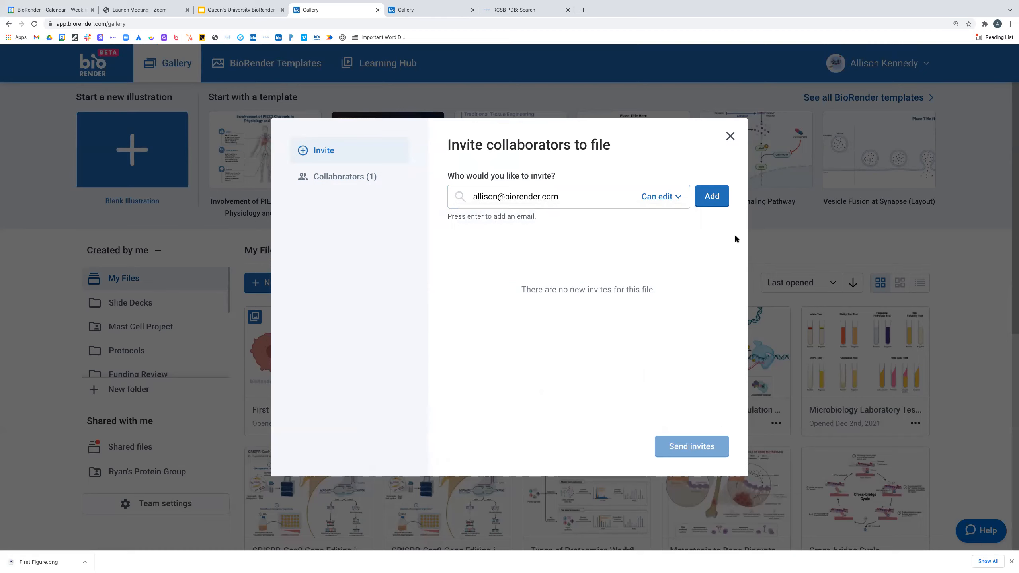
click(713, 195)
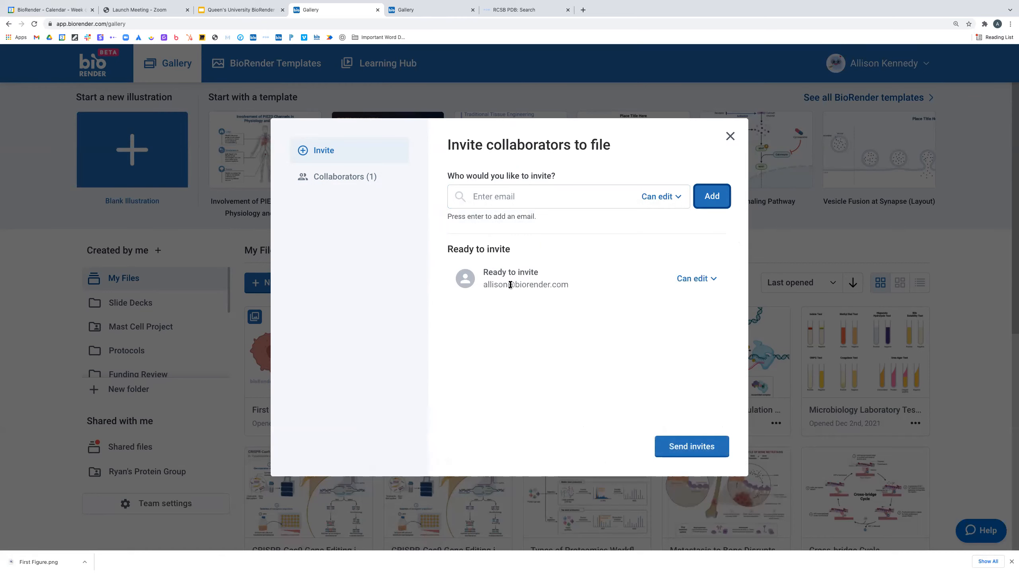
click(696, 448)
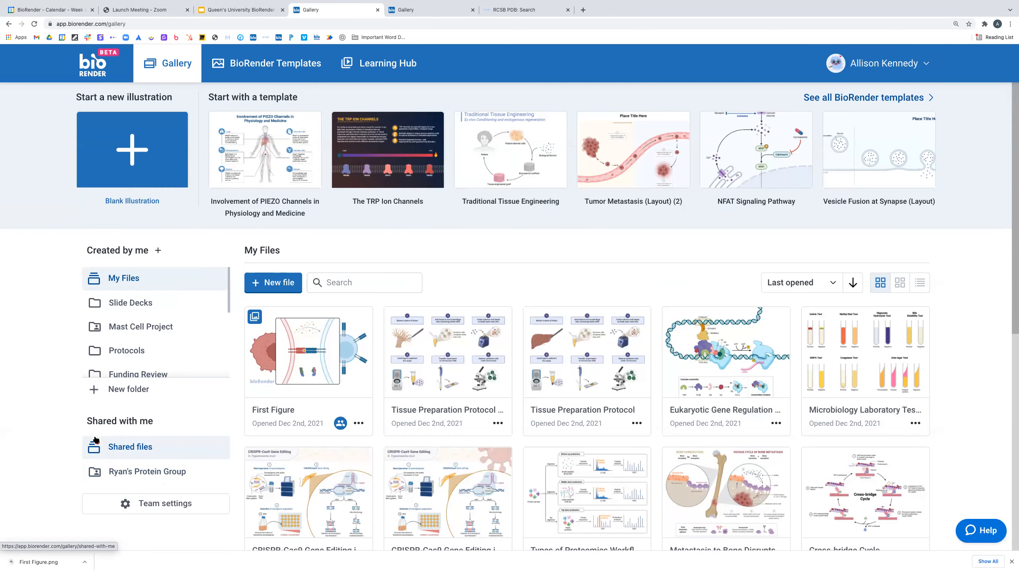
- Open the DNA Gel Extraction illustration from Shared files in the editor
click(127, 452)
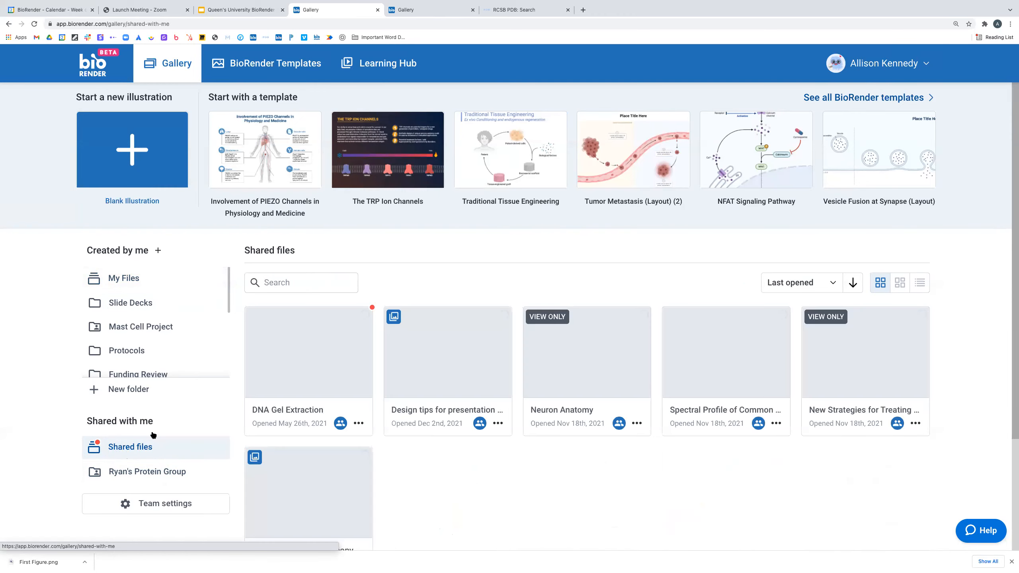
scroll(442, 395, down, 2)
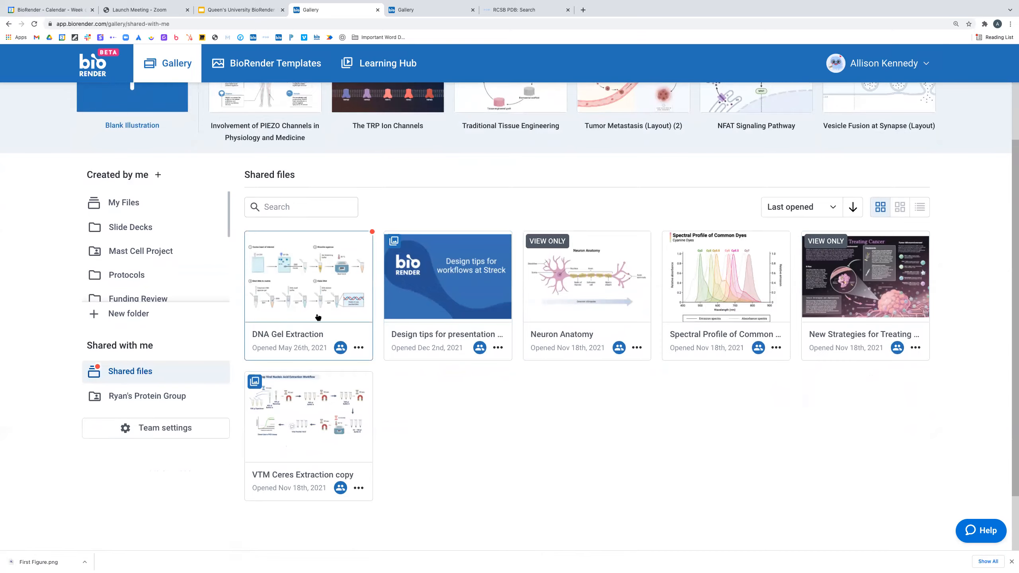
click(325, 283)
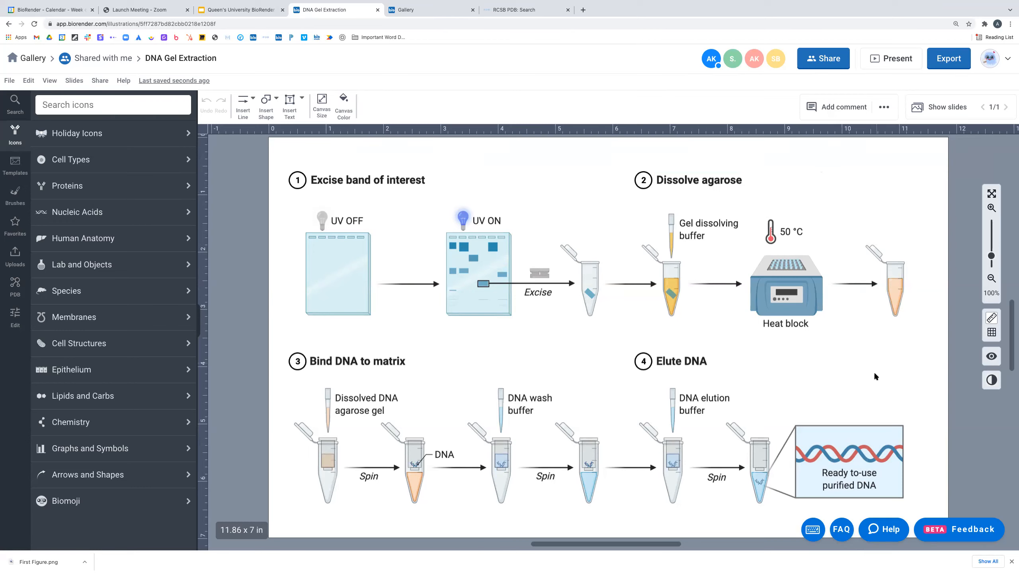
- Post the comment 'This is actually 30C' beside the 50 °C heat block label
click(839, 113)
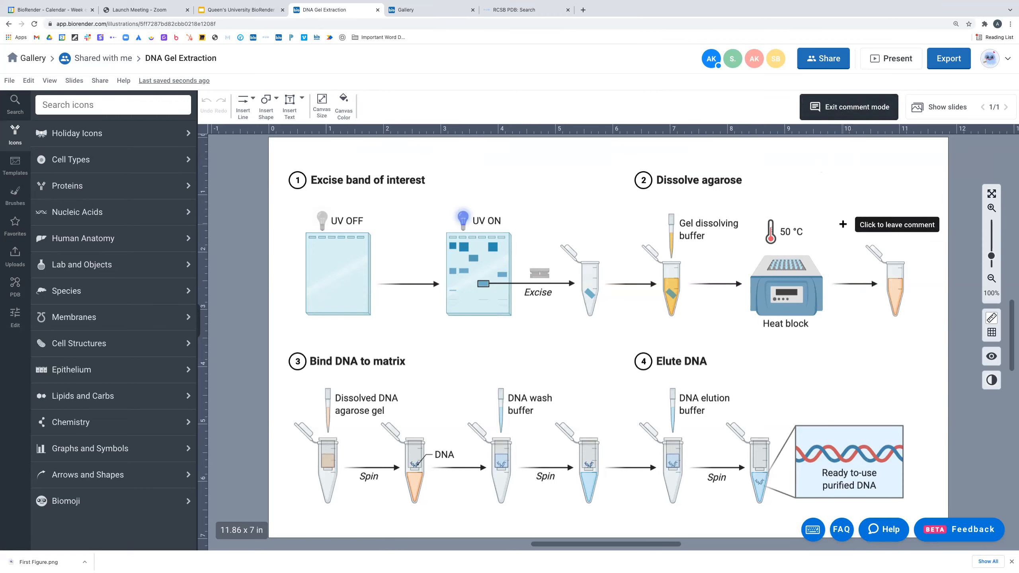
click(810, 221)
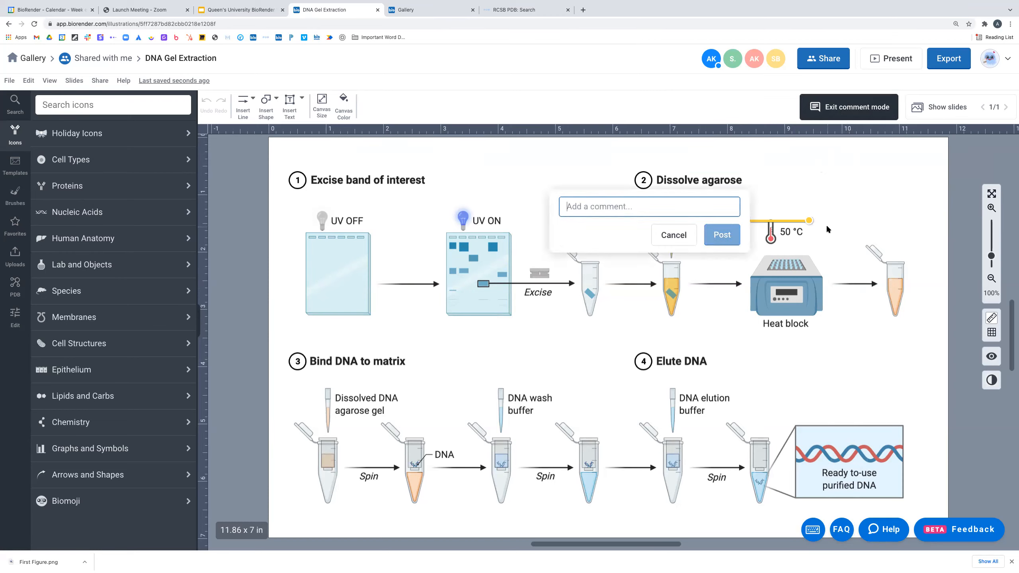
text(This is actual)
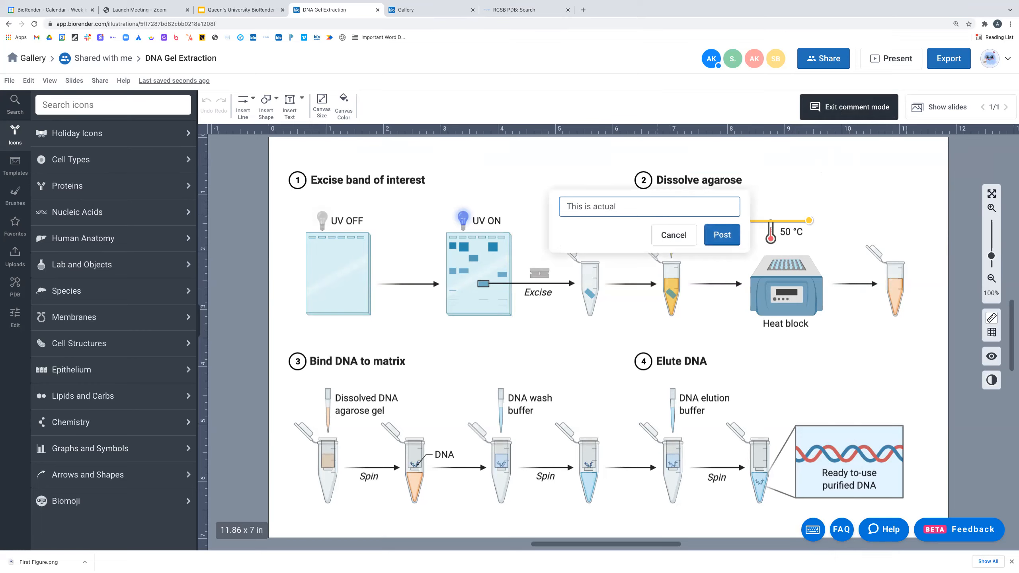
text(ly 30C)
click(720, 235)
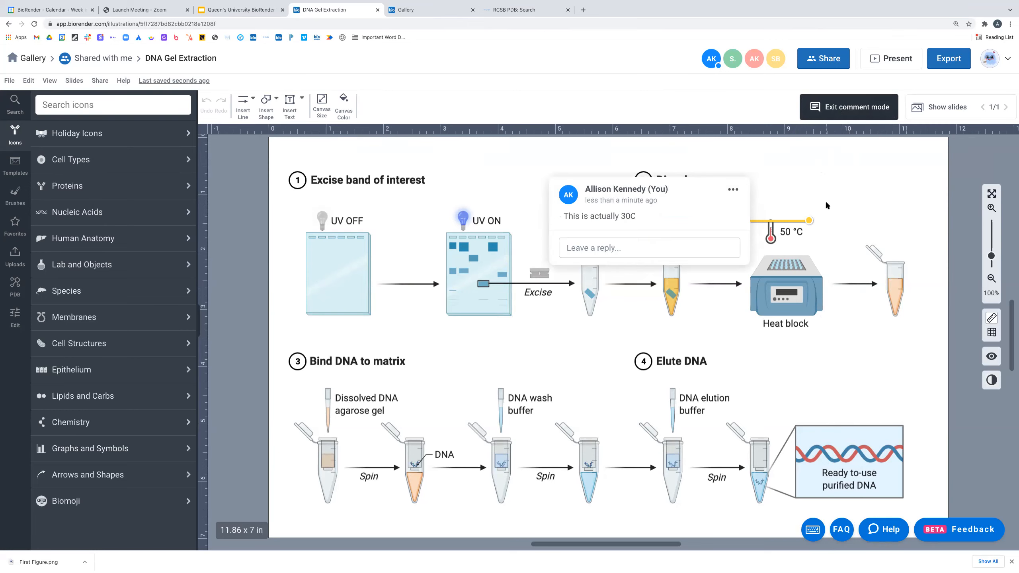